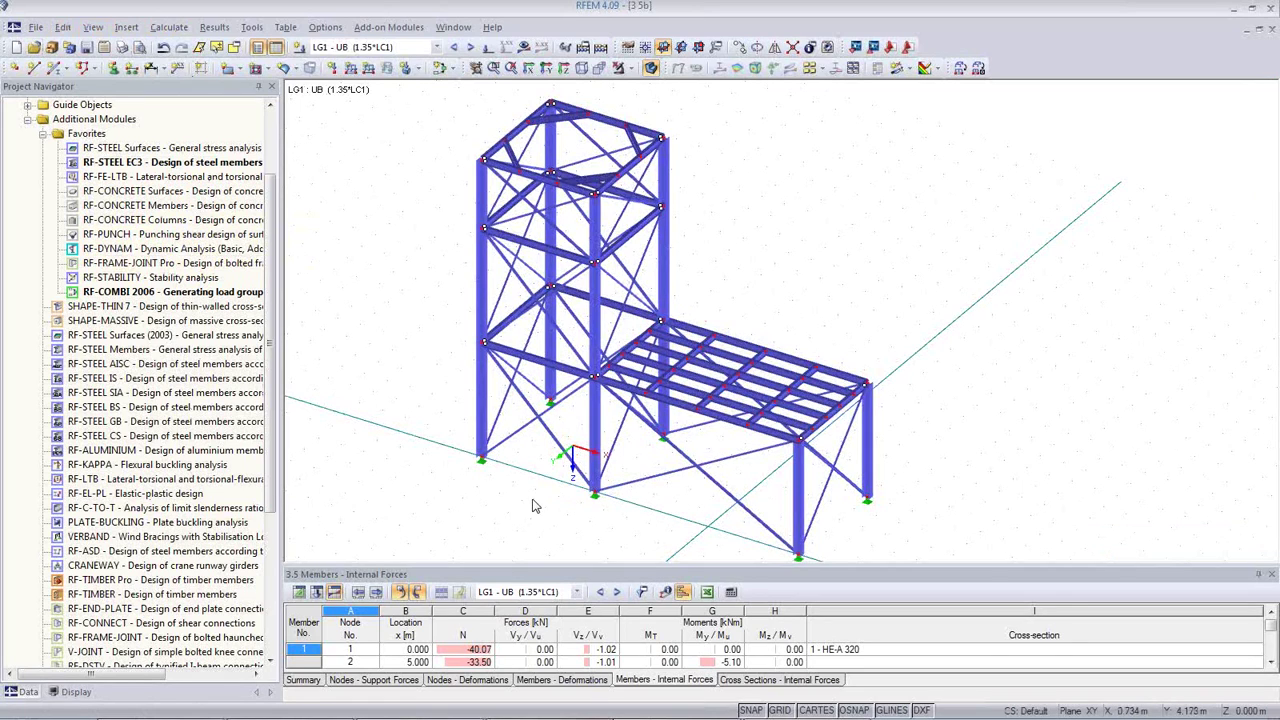
# Look over the steel tower model, its project data tree and the display settings.
pyautogui.keyDown('ctrl'); pyautogui.moveTo(521, 478); pyautogui.dragTo(455, 404, button='middle'); pyautogui.keyUp('ctrl')
pyautogui.scroll(1, 455, 404)
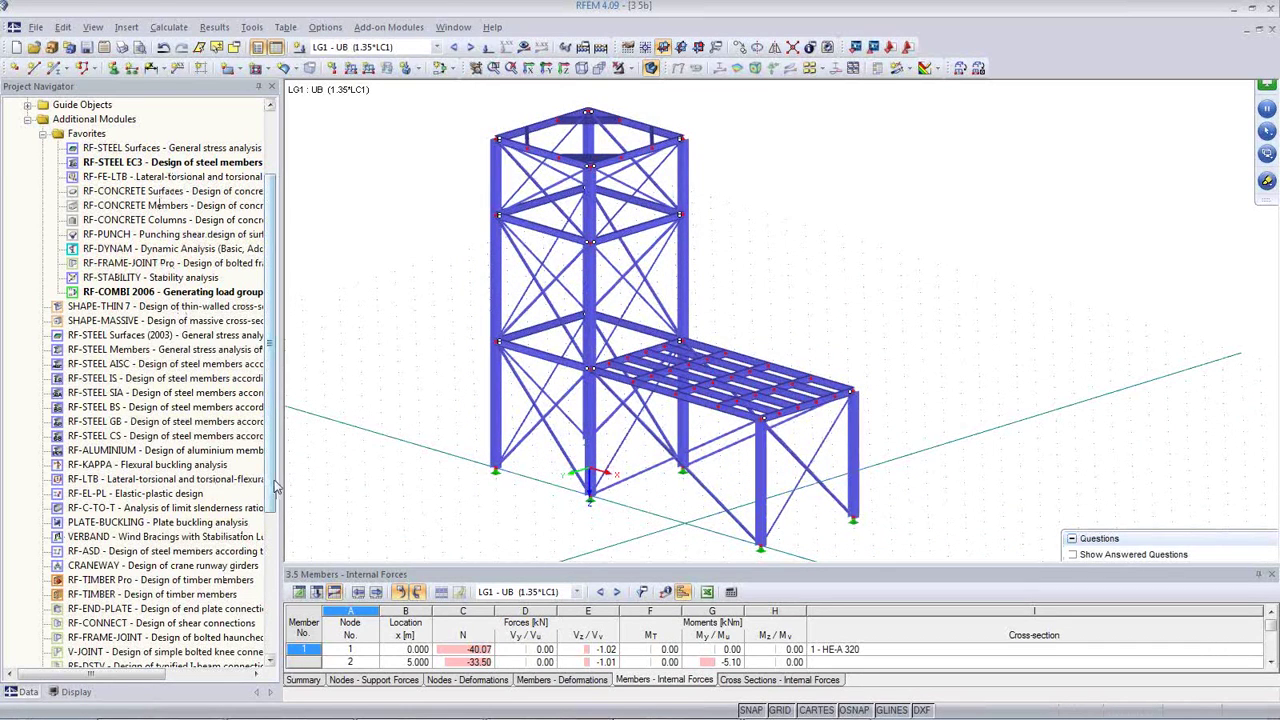
pyautogui.scroll(3, 276, 486)
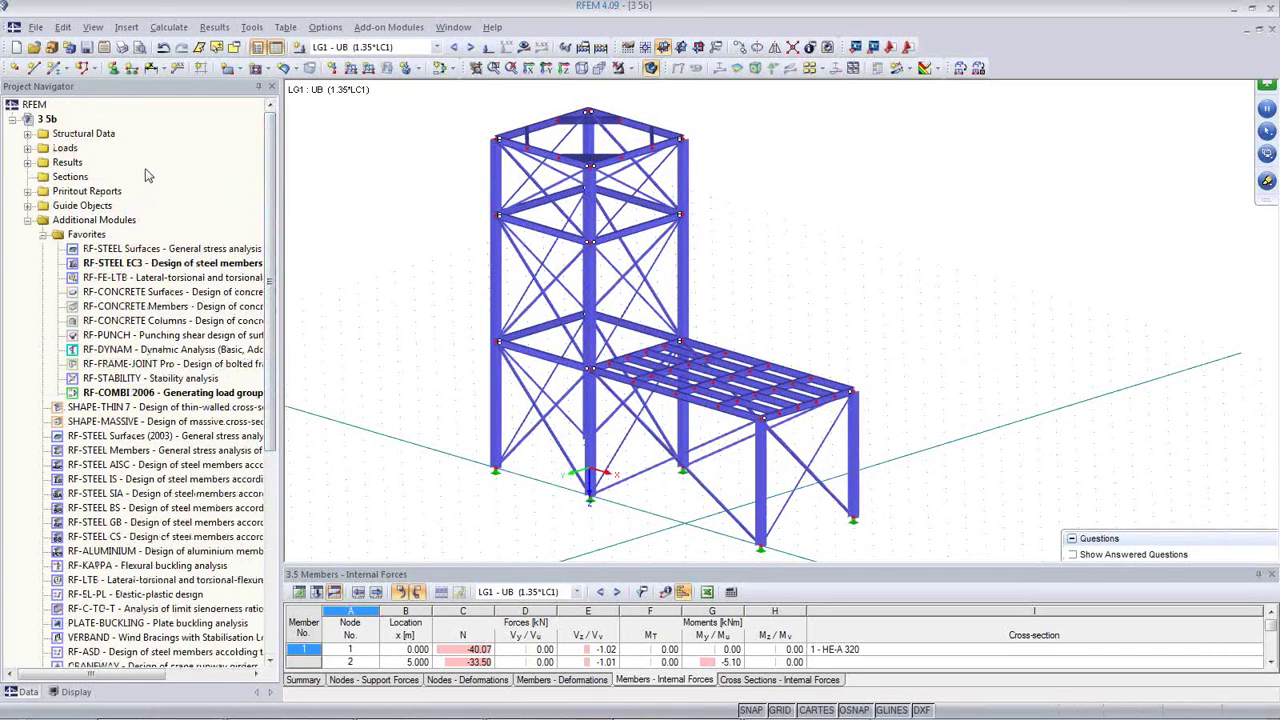
pyautogui.click(62, 696)
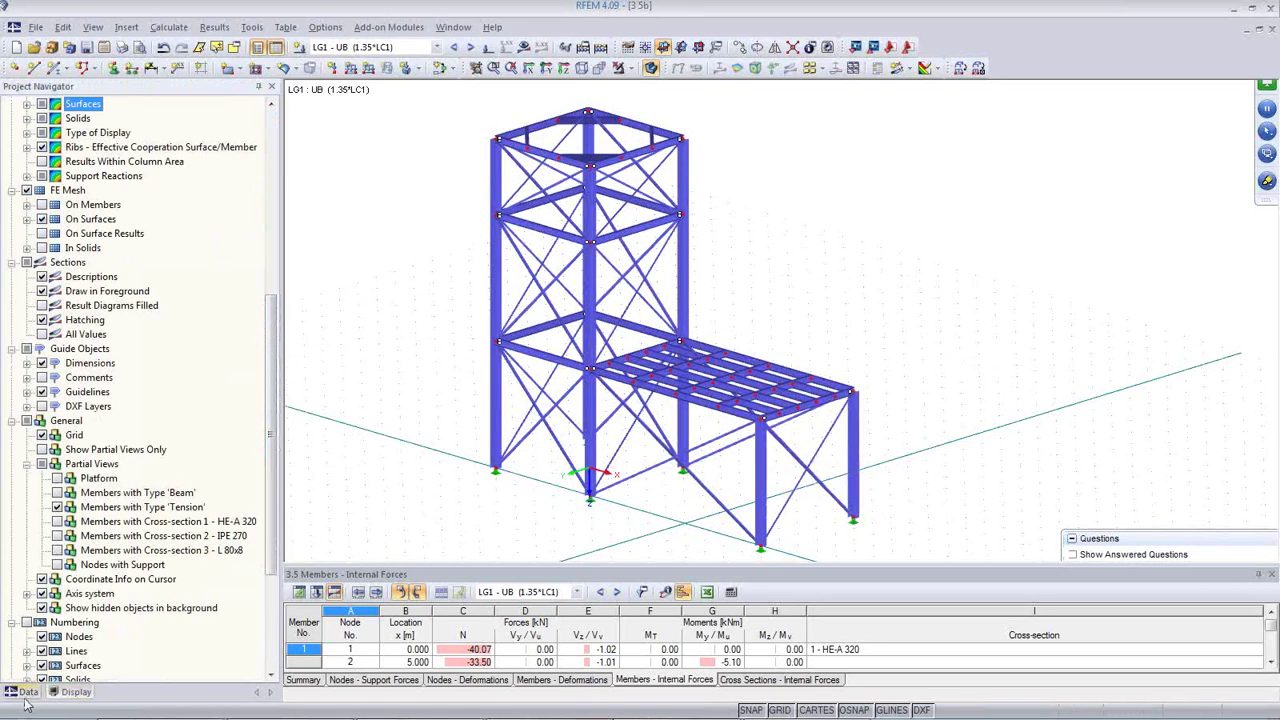
pyautogui.click(22, 694)
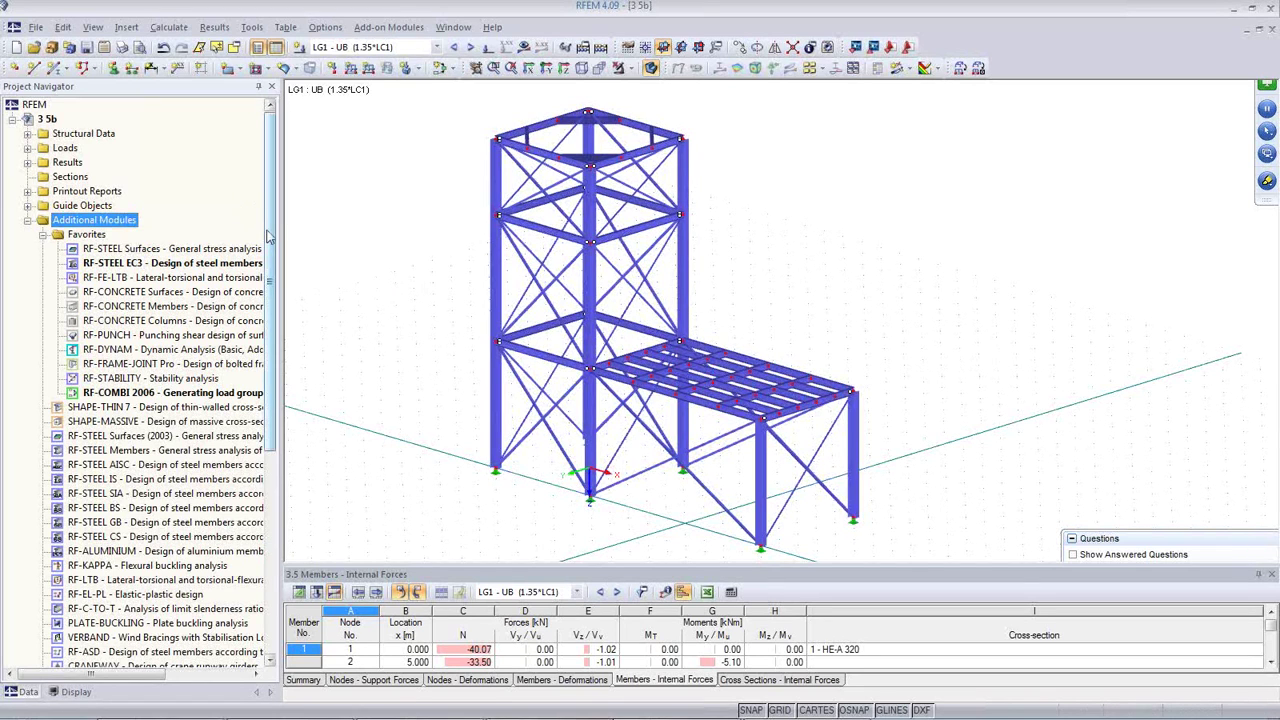
# Look through the full list of additional modules and the display options for structure, loads and results.
pyautogui.scroll(-8, 260, 350)
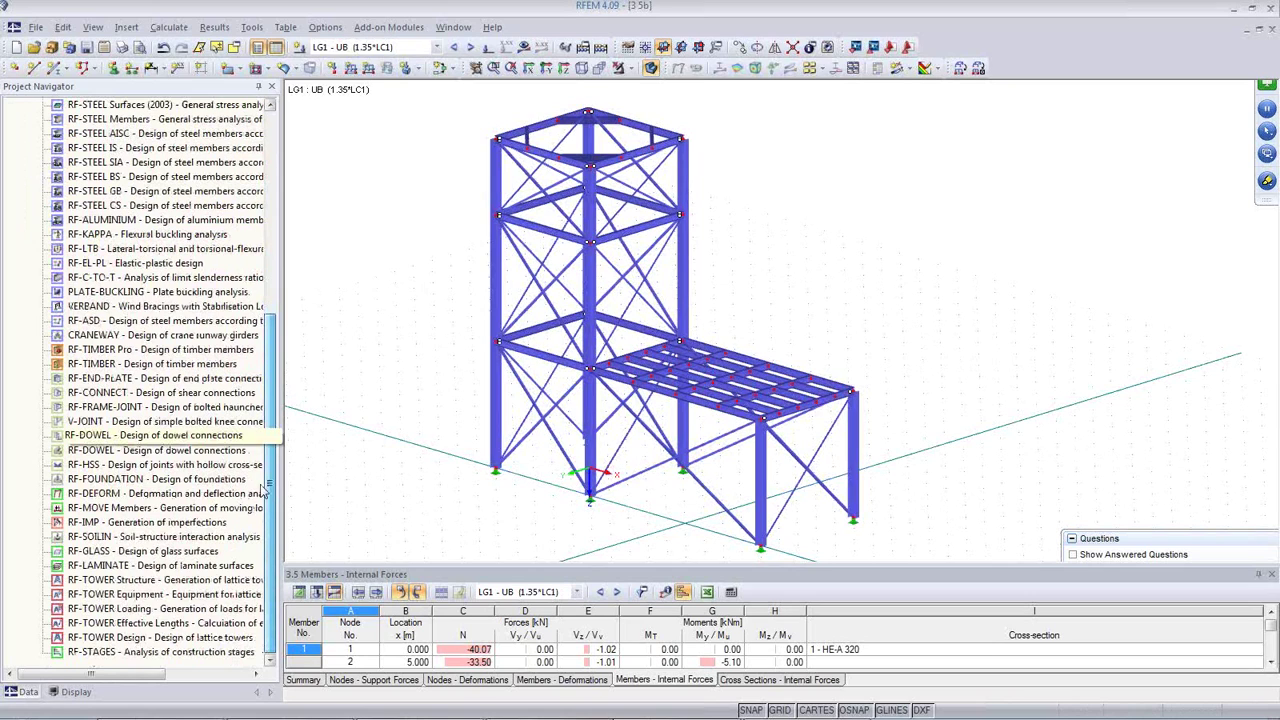
pyautogui.scroll(1, 278, 420)
pyautogui.scroll(-1, 278, 430)
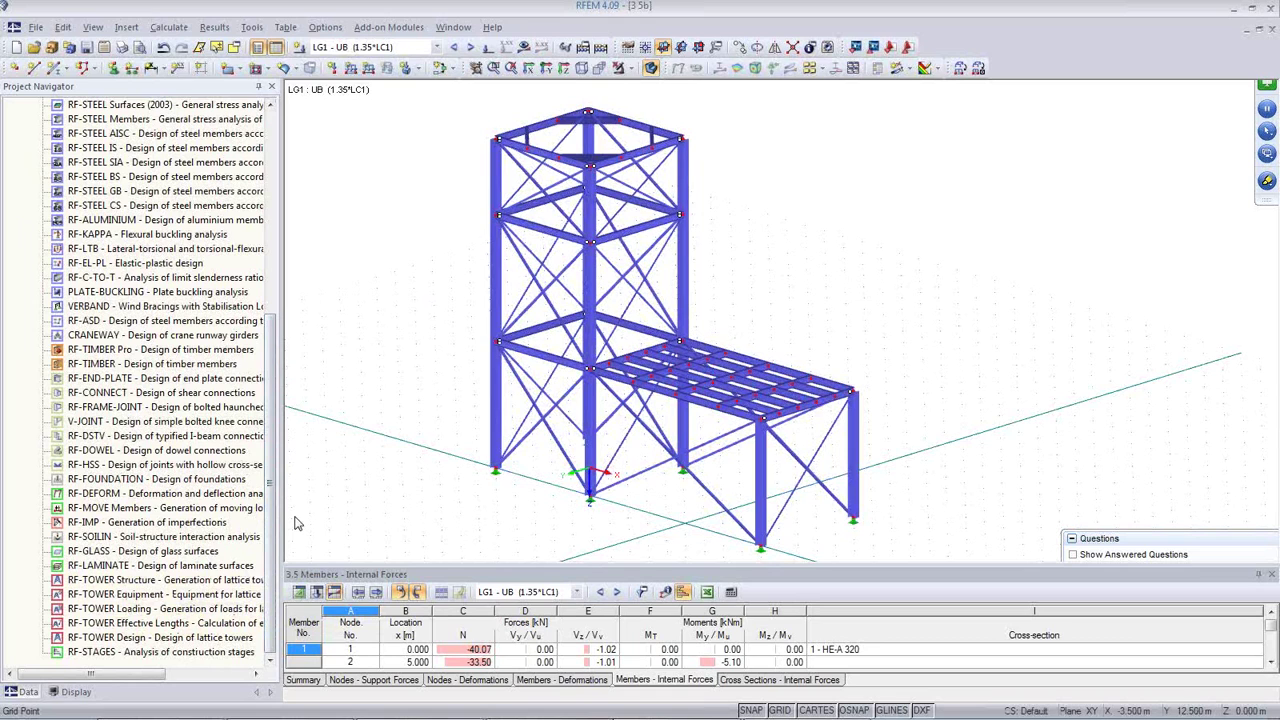
pyautogui.scroll(1, 271, 458)
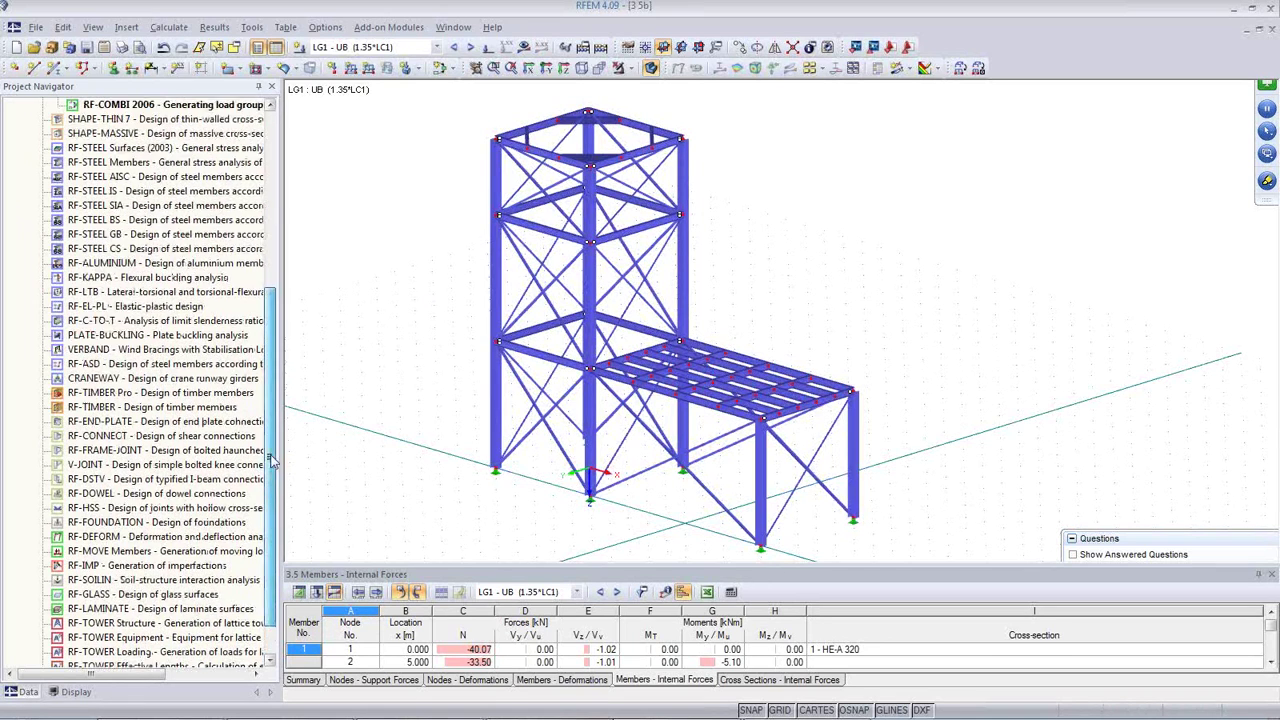
pyautogui.scroll(7, 271, 458)
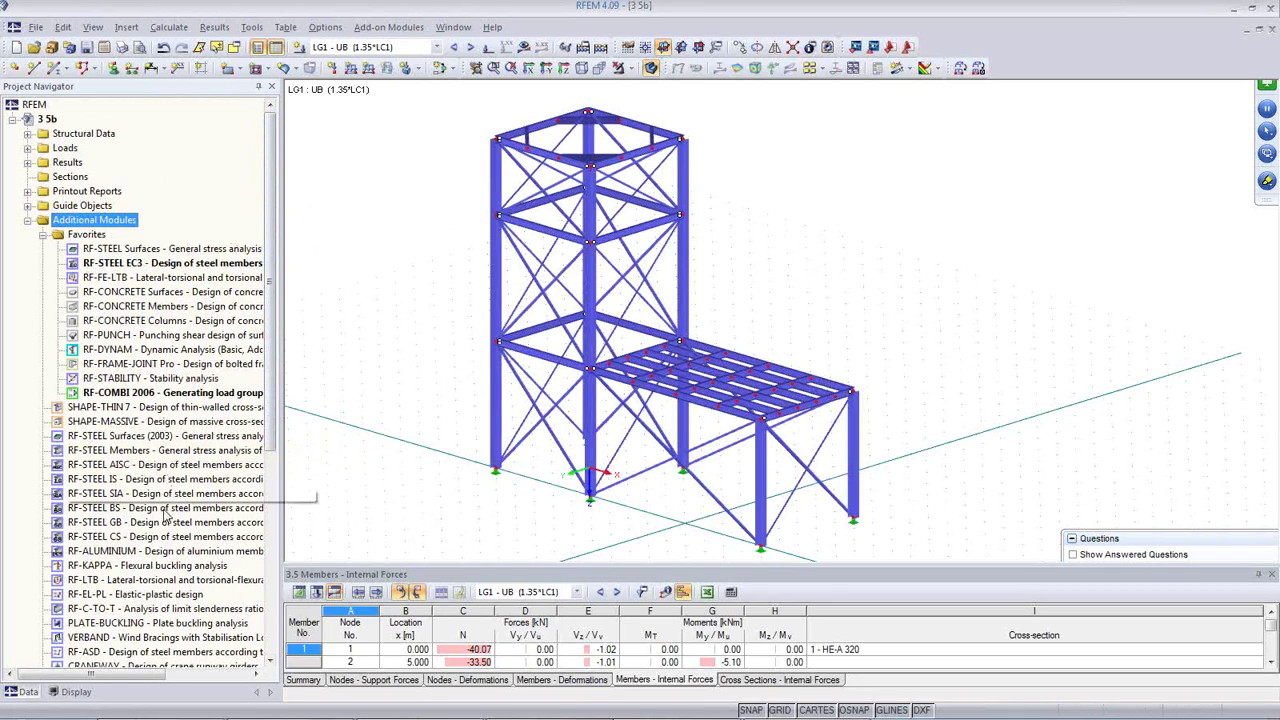
pyautogui.click(78, 692)
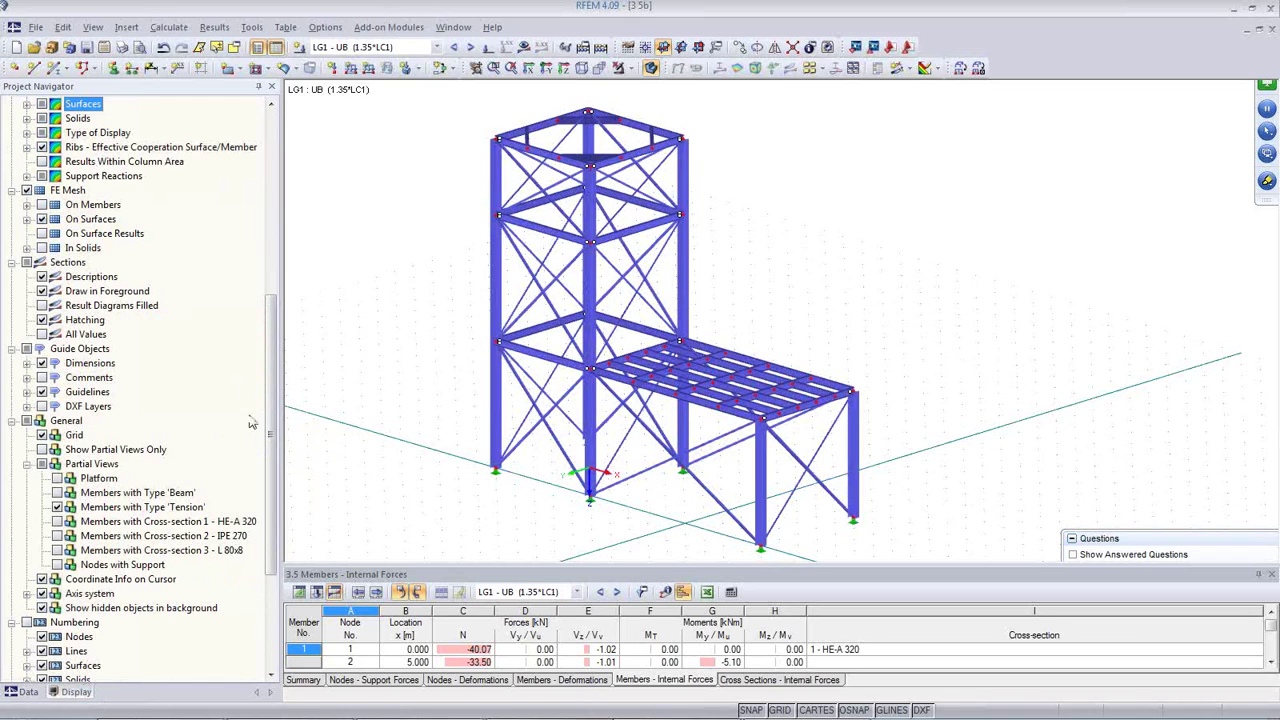
pyautogui.moveTo(268, 465); pyautogui.dragTo(276, 242)
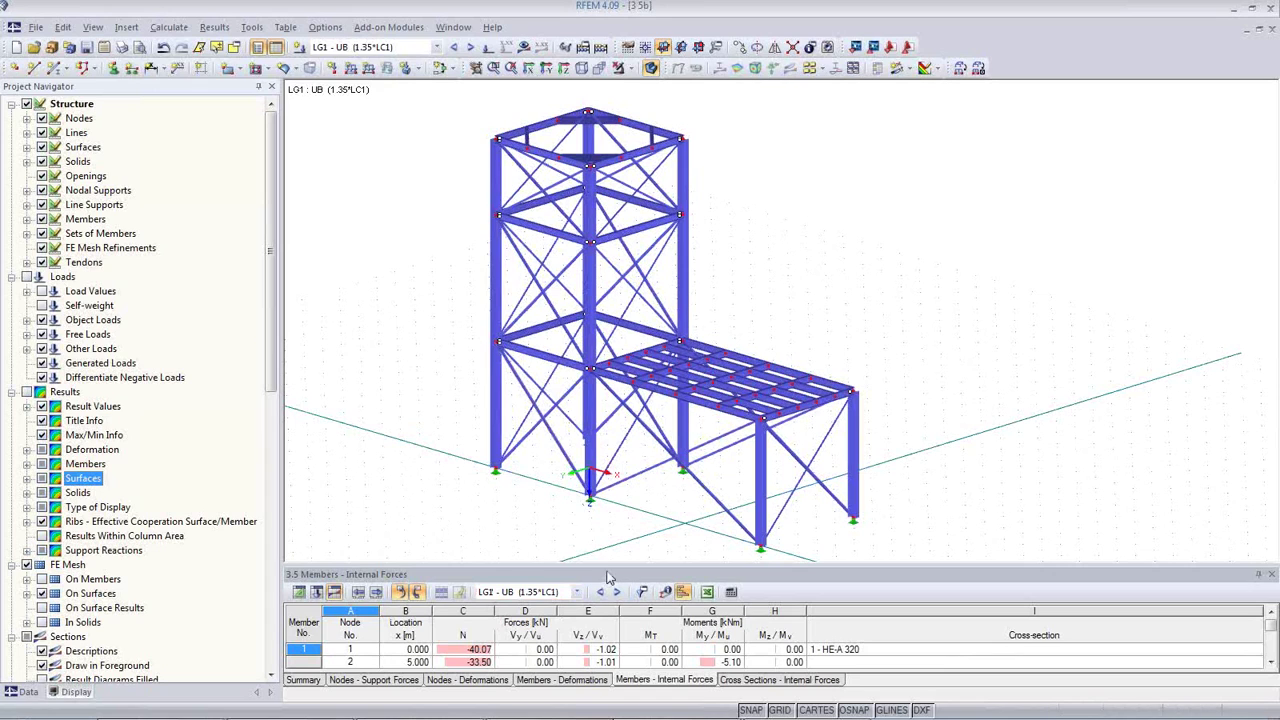
# Enlarge the table area and look through member 1's internal forces and the input tables for members, nodes, lines, materials and surfaces.
pyautogui.moveTo(606, 566); pyautogui.dragTo(607, 500)
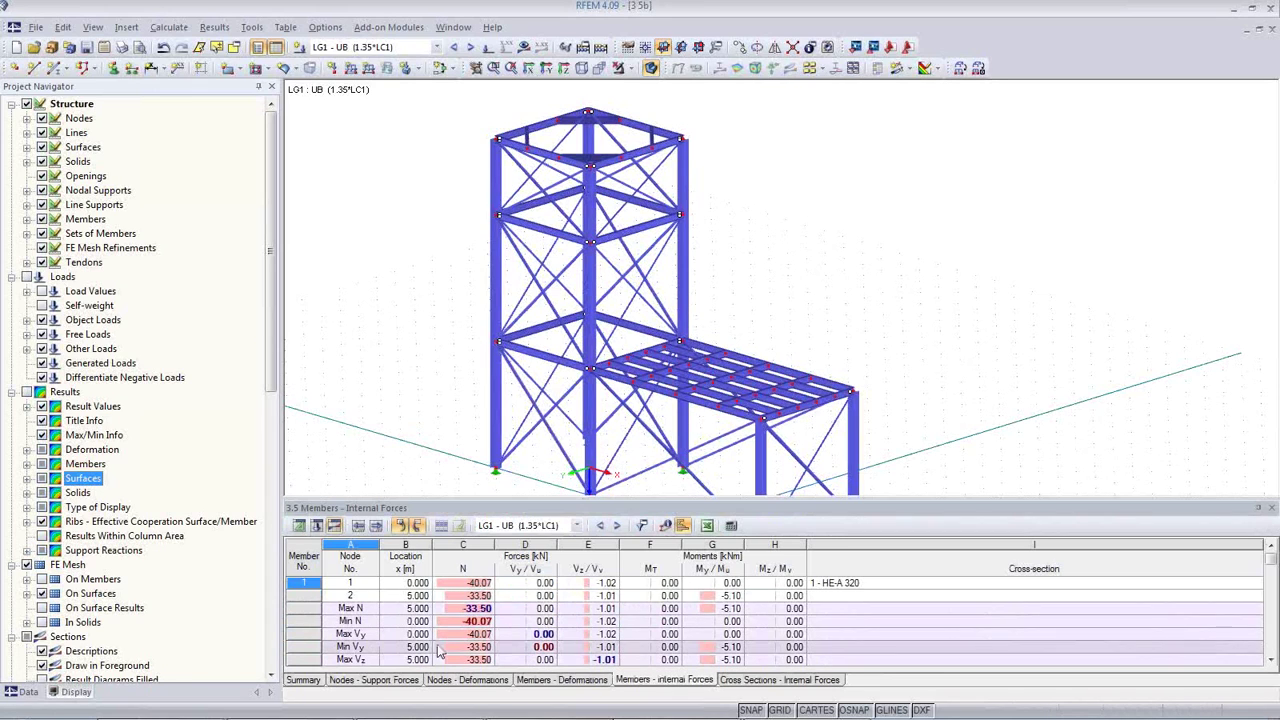
pyautogui.click(466, 635)
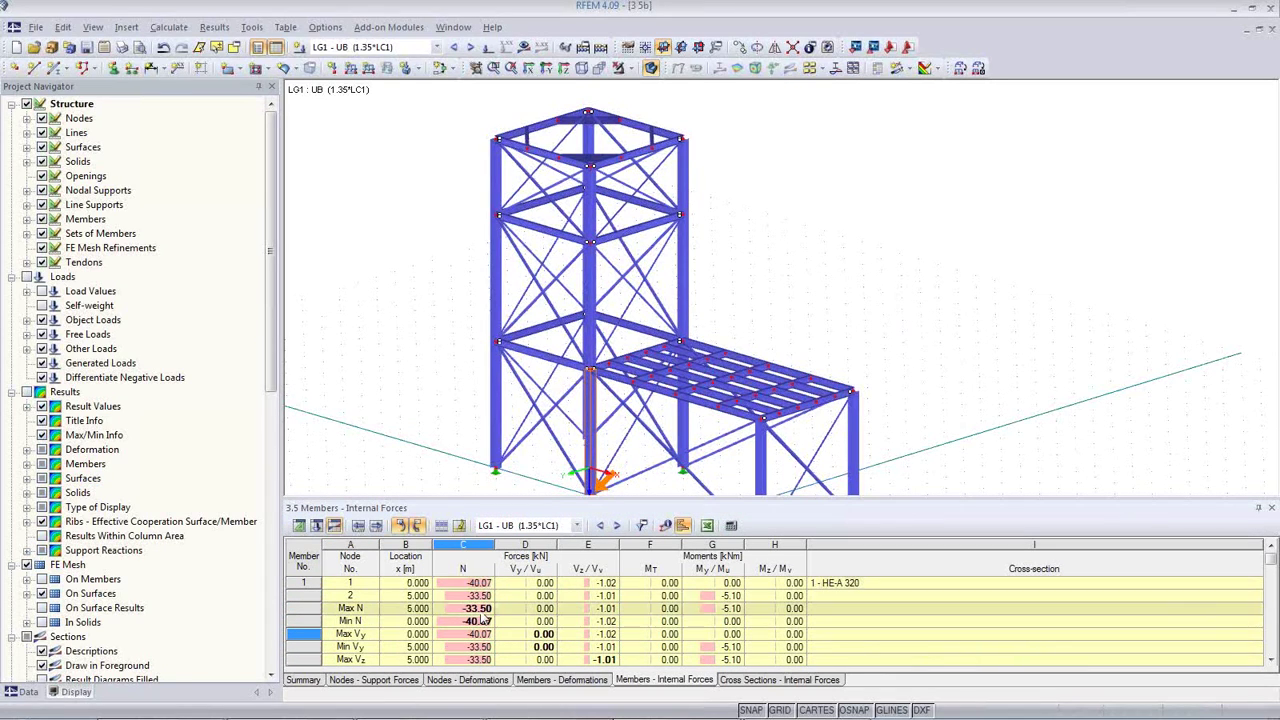
pyautogui.click(299, 526)
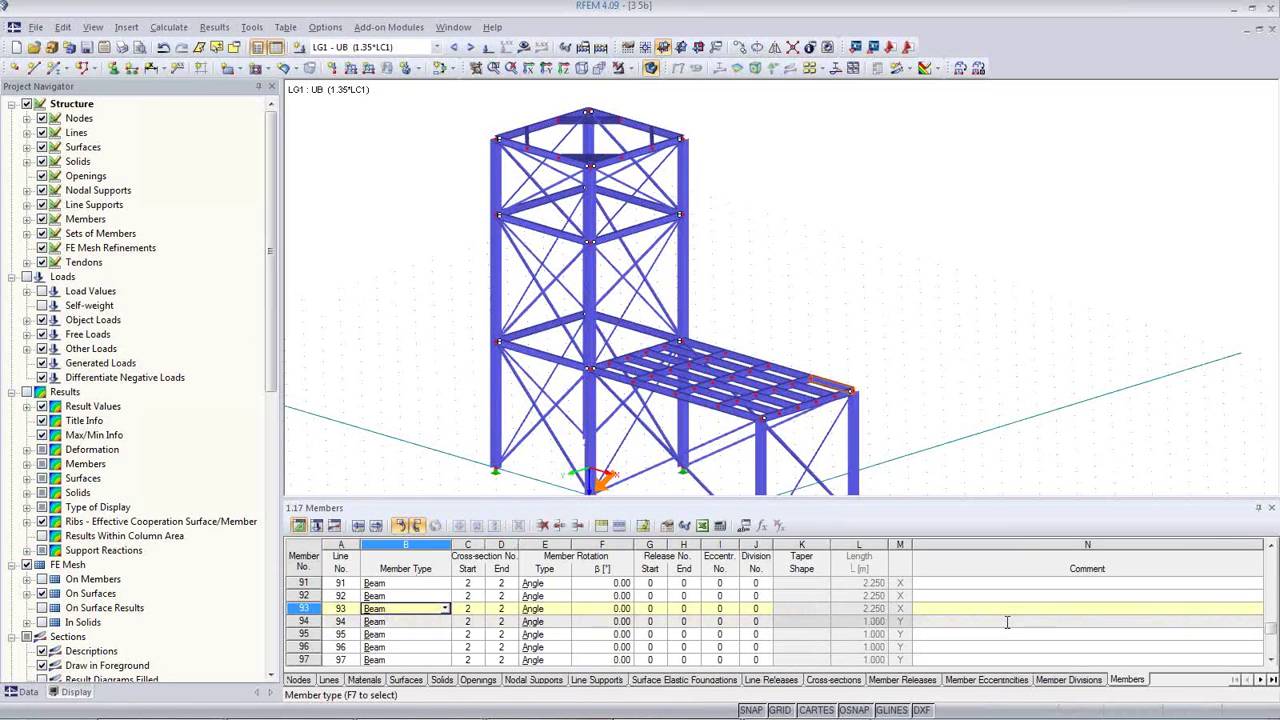
pyautogui.click(298, 680)
pyautogui.click(328, 680)
pyautogui.click(364, 680)
pyautogui.click(406, 680)
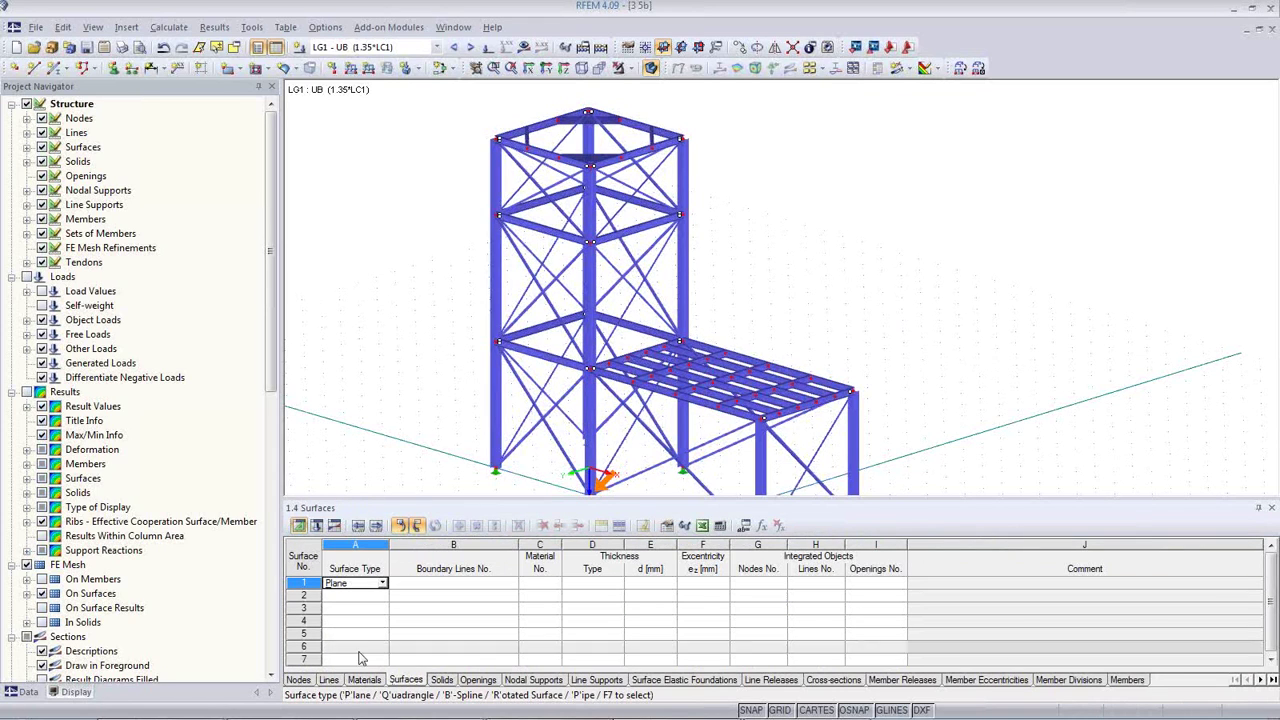
# Expand the structural data tree and, using the Members table, locate member 95 and the tower's lower horizontal beam in the model.
pyautogui.click(22, 692)
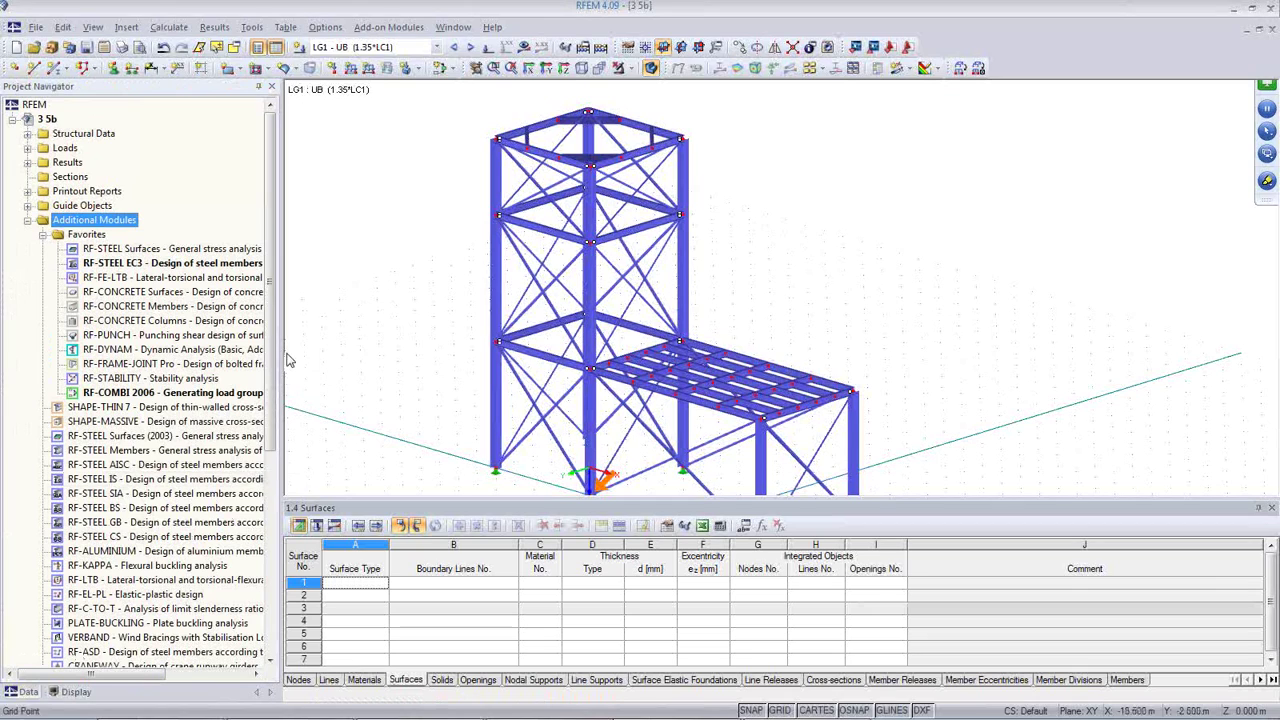
pyautogui.click(28, 133)
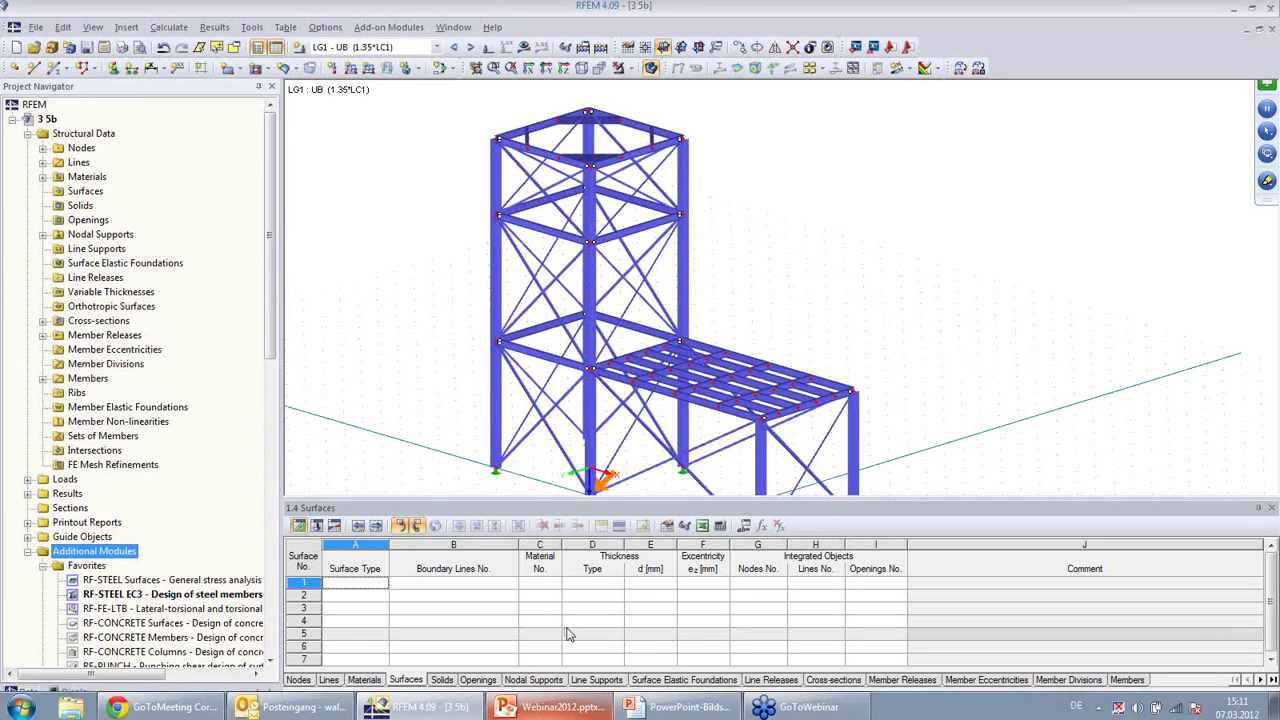
pyautogui.moveTo(919, 394); pyautogui.dragTo(869, 317, button='middle')
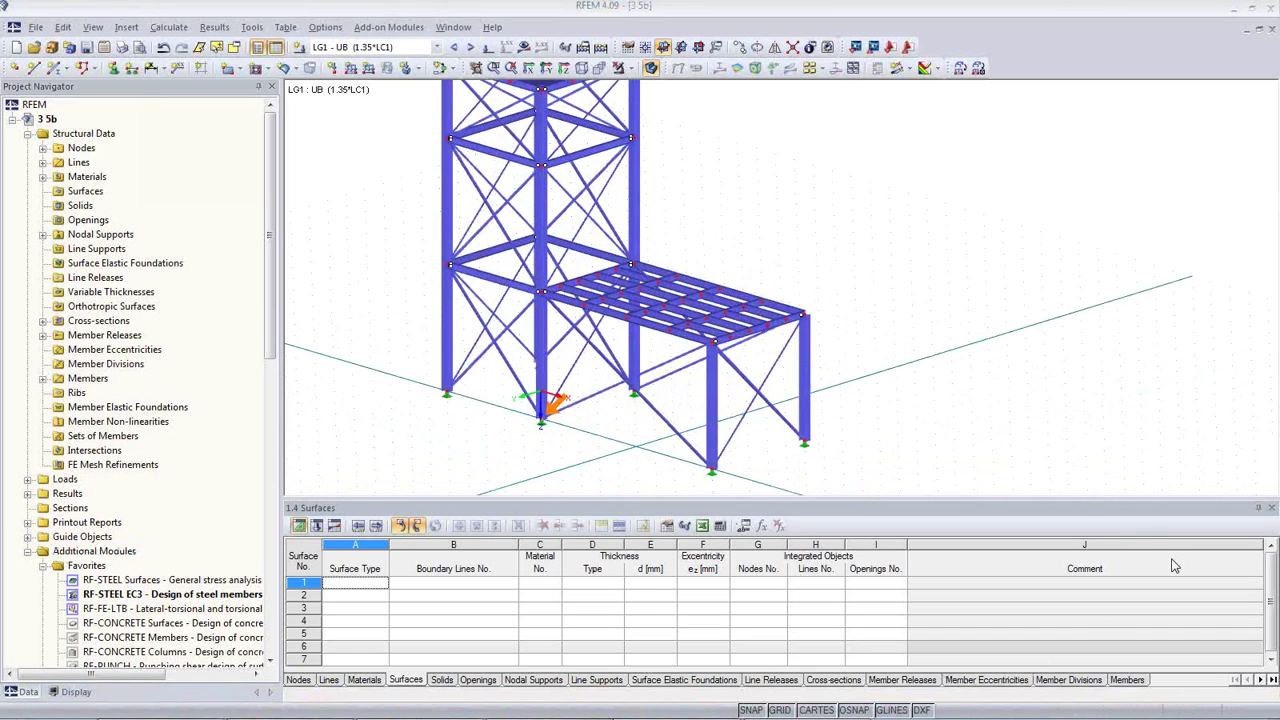
pyautogui.click(1122, 680)
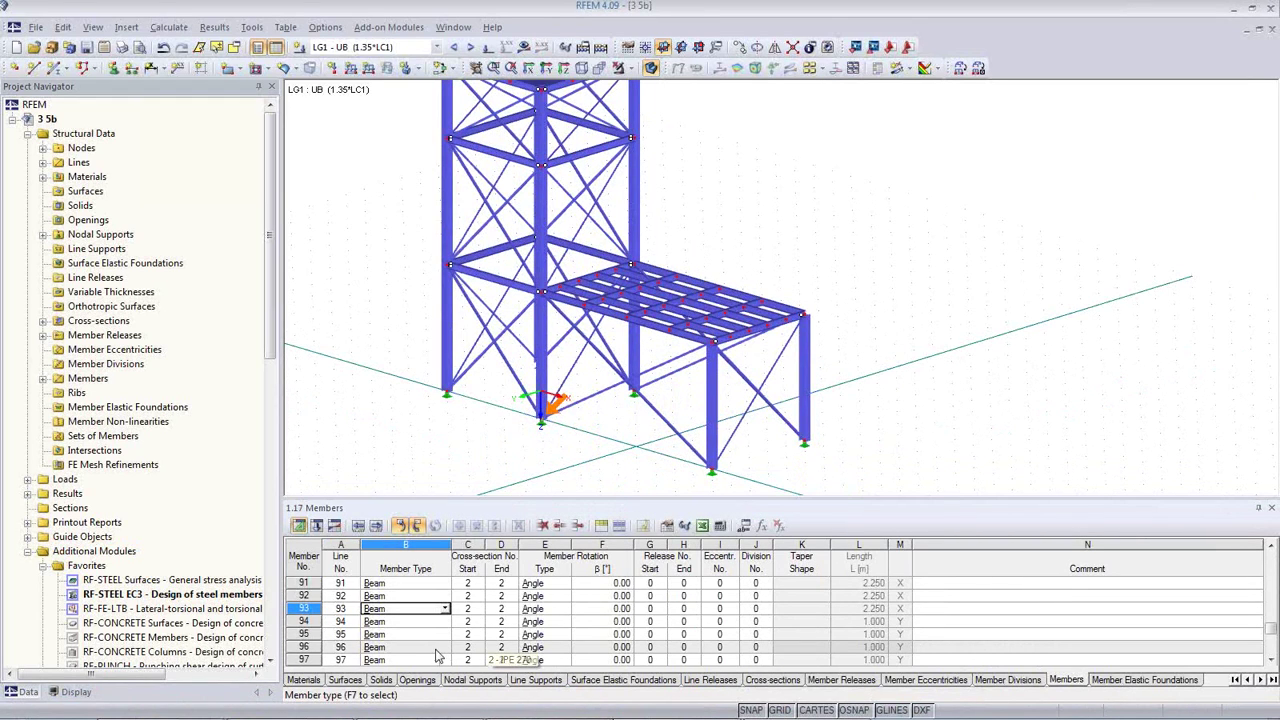
pyautogui.click(404, 636)
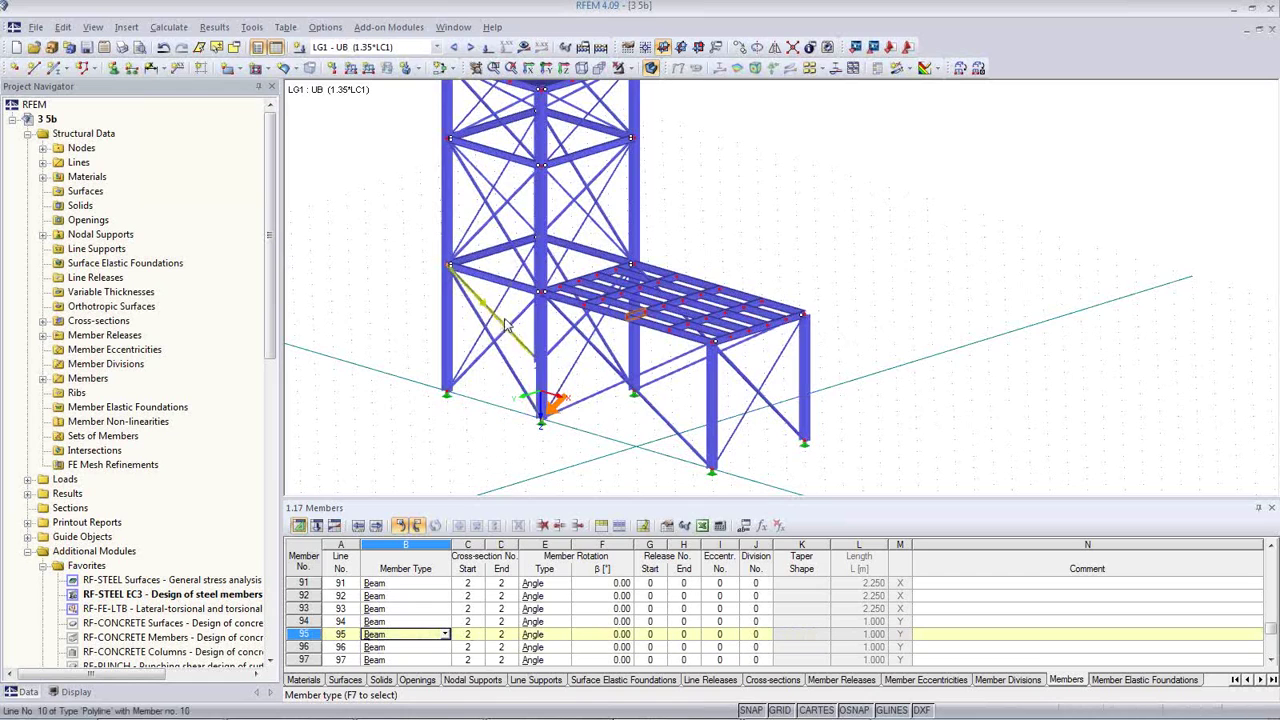
pyautogui.click(492, 283)
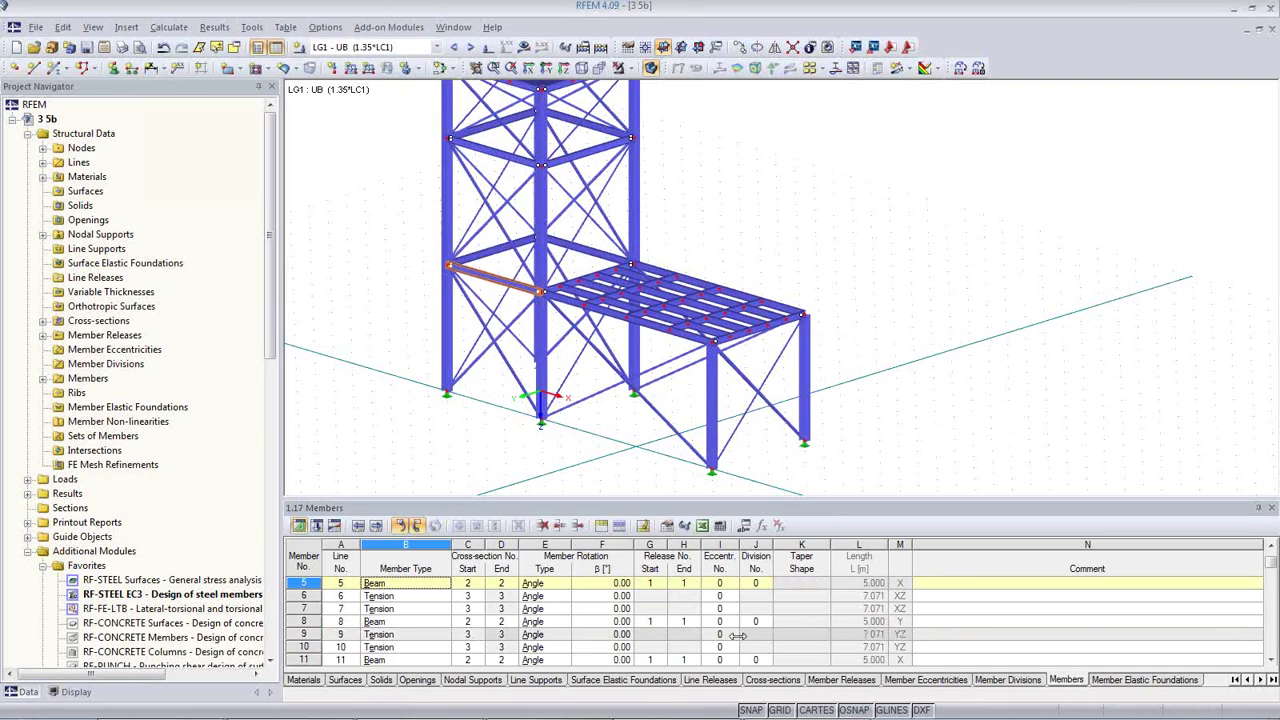
# Locate tower node 12 in the Nodes table and inspect its coordinates in the Edit Node dialog without changing them.
pyautogui.click(1235, 680)
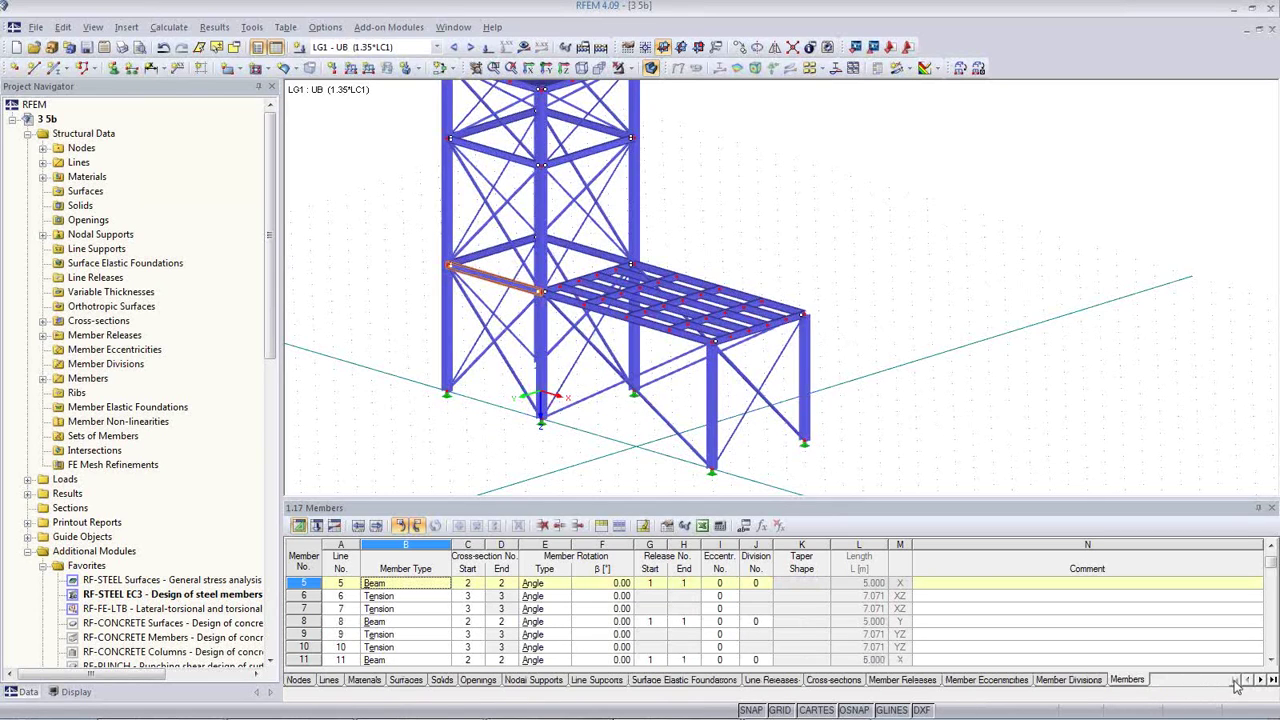
pyautogui.click(310, 681)
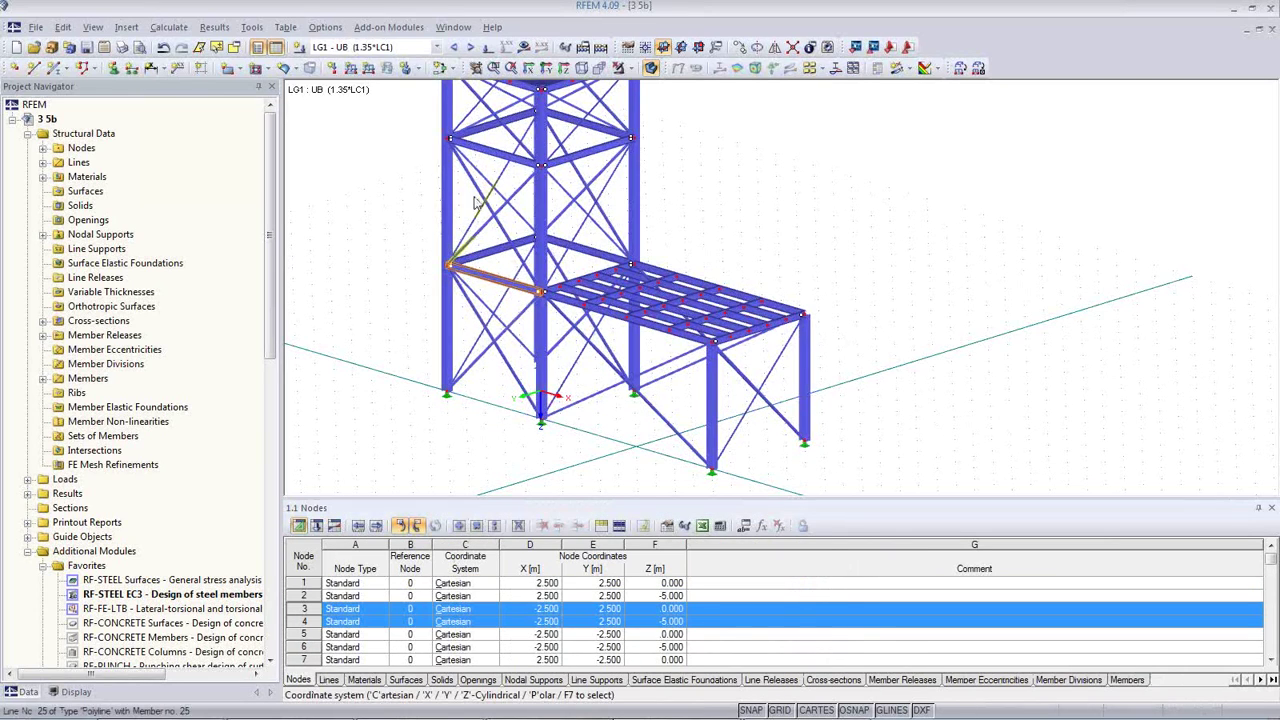
pyautogui.click(449, 139)
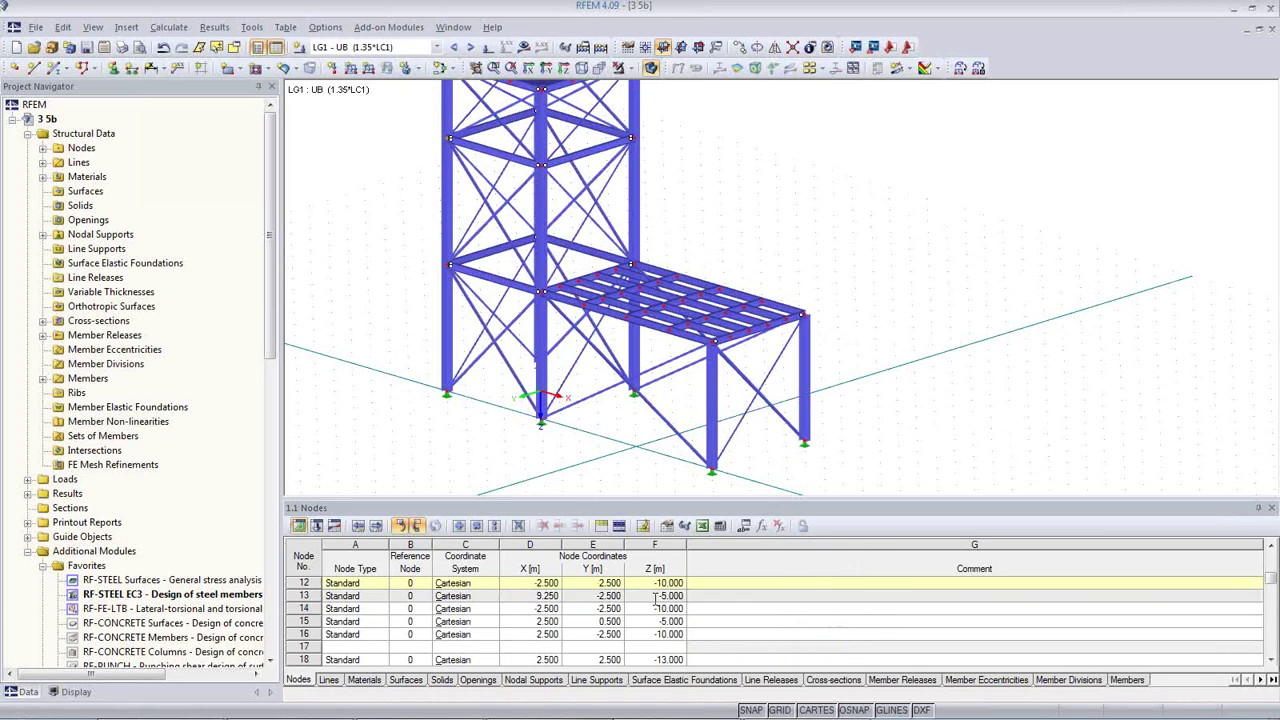
pyautogui.doubleClick(448, 145)
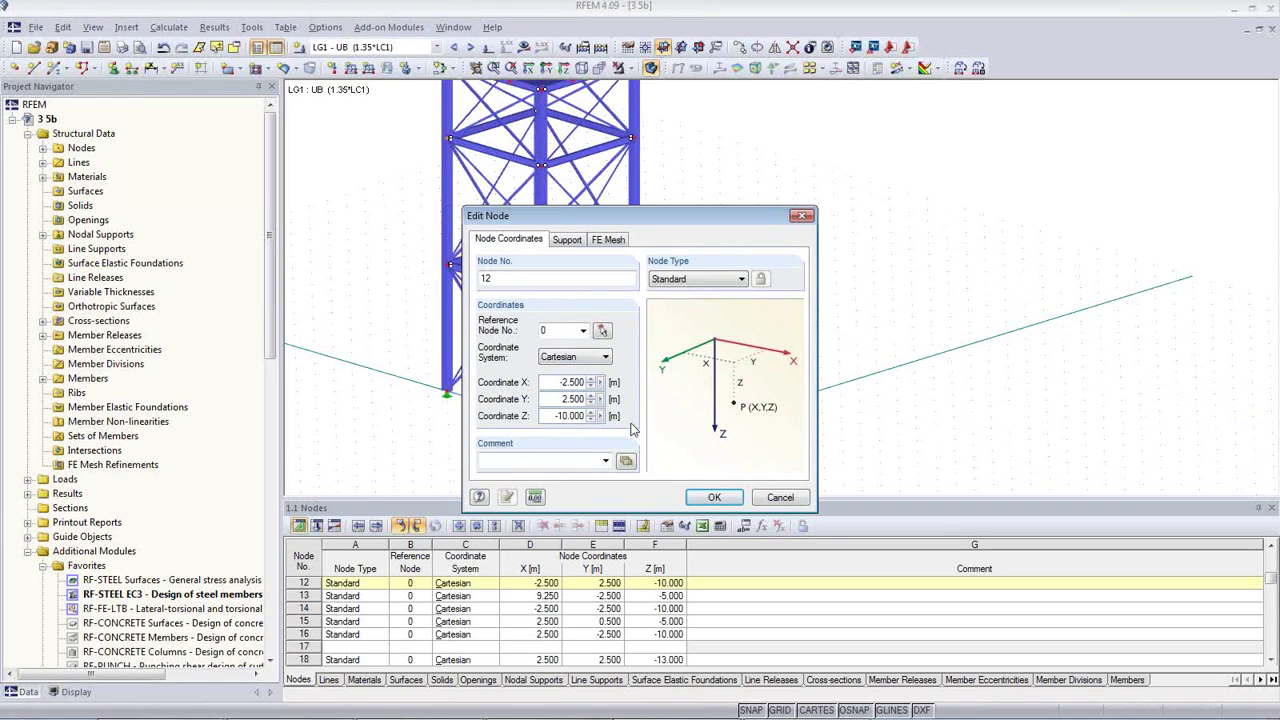
pyautogui.click(778, 499)
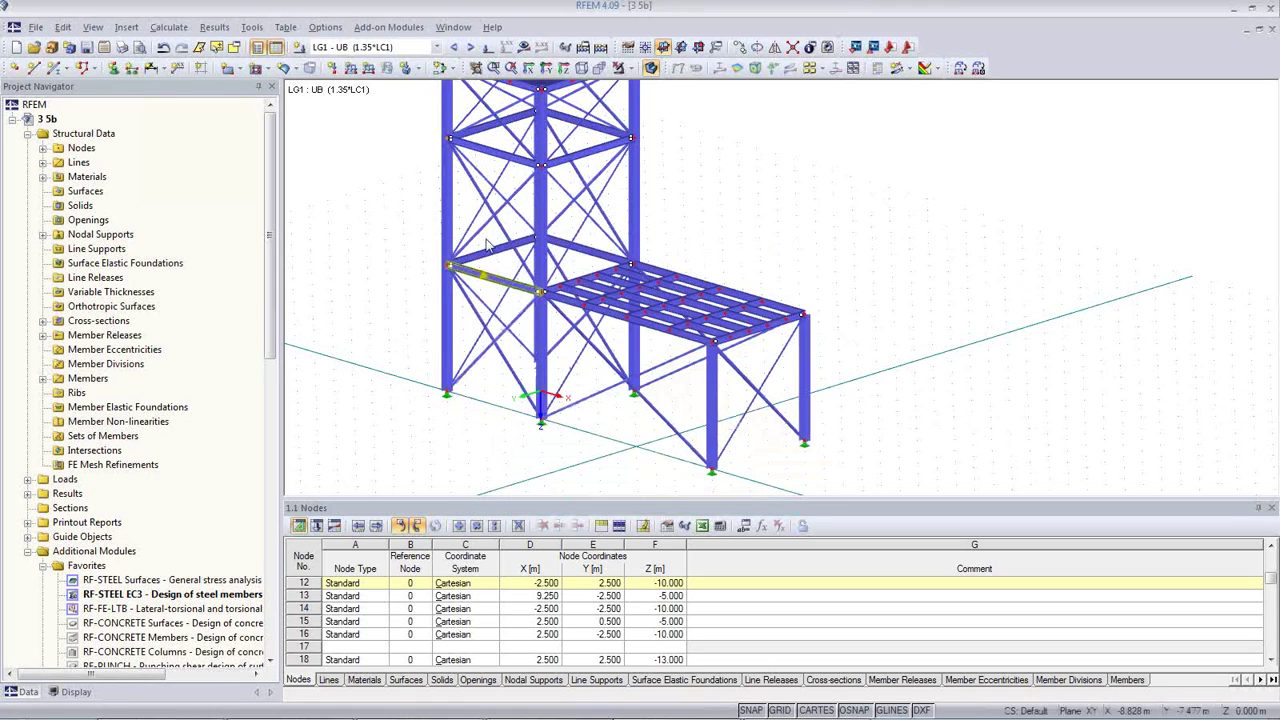
# Examine the editing commands offered for a horizontal tower beam and for the platform's outer corner node.
pyautogui.rightClick(484, 157)
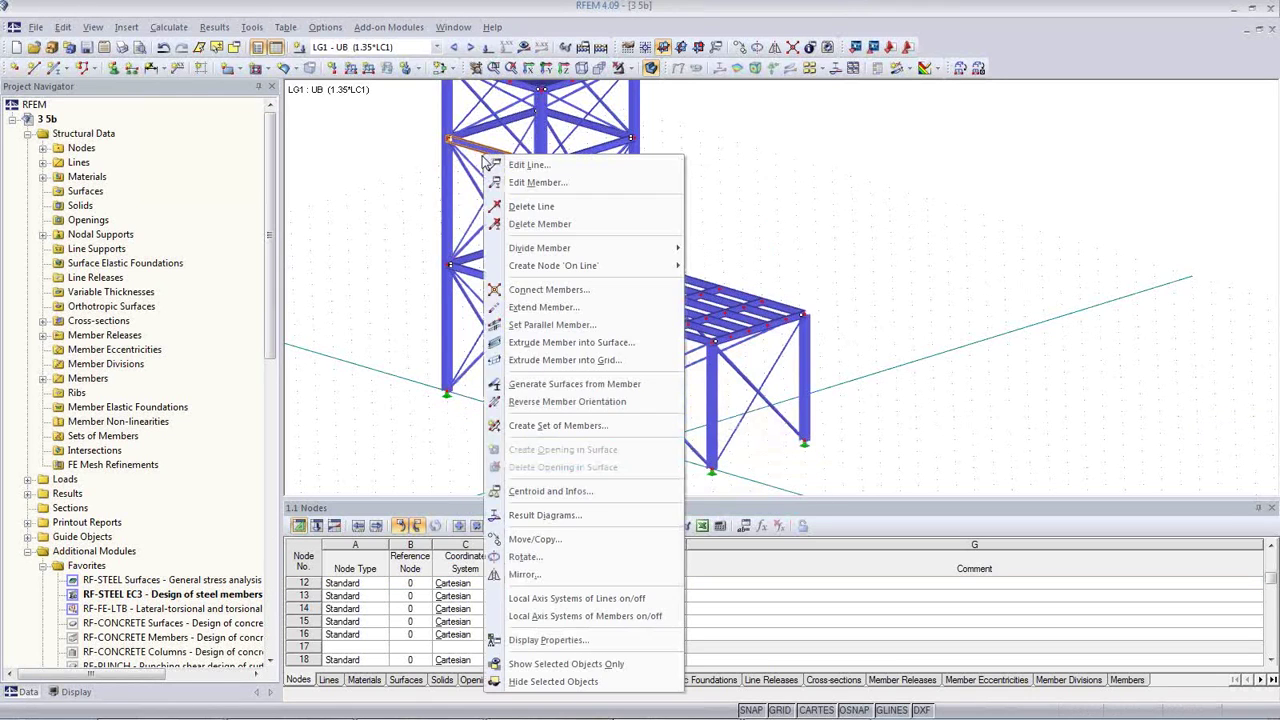
pyautogui.rightClick(805, 318)
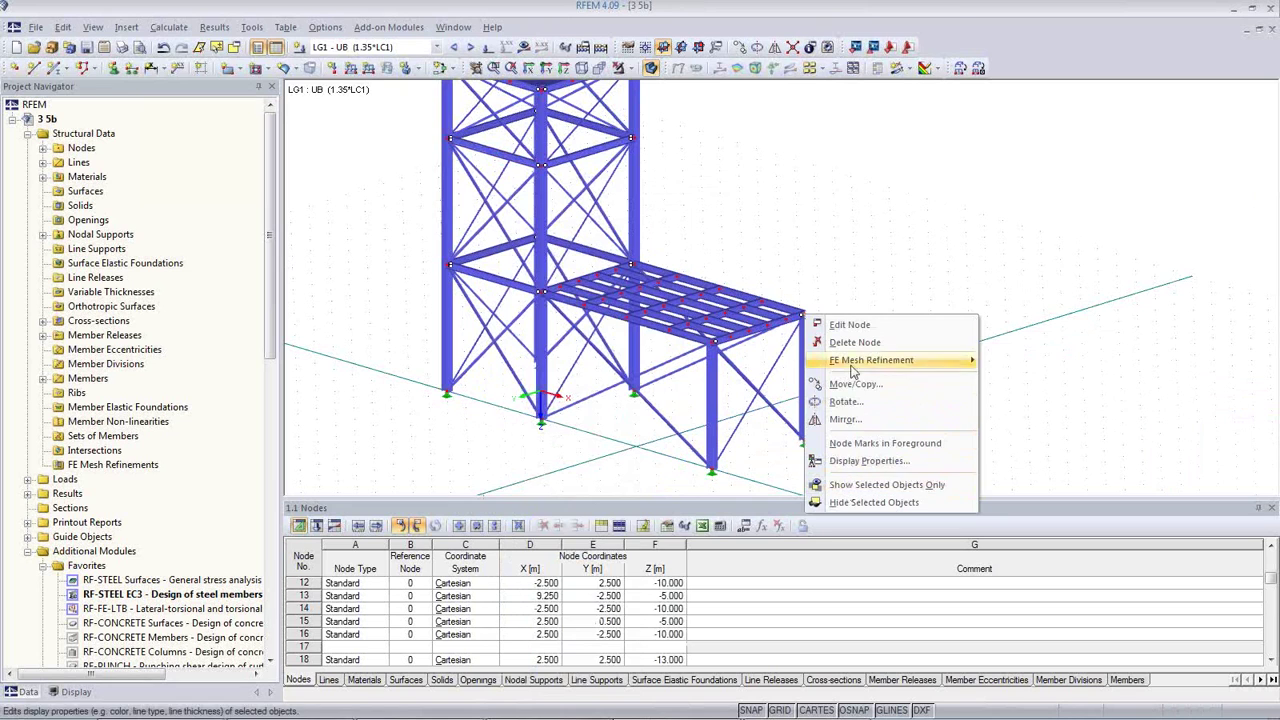
pyautogui.click(827, 264)
pyautogui.scroll(-1, 826, 277)
pyautogui.scroll(-3, 826, 284)
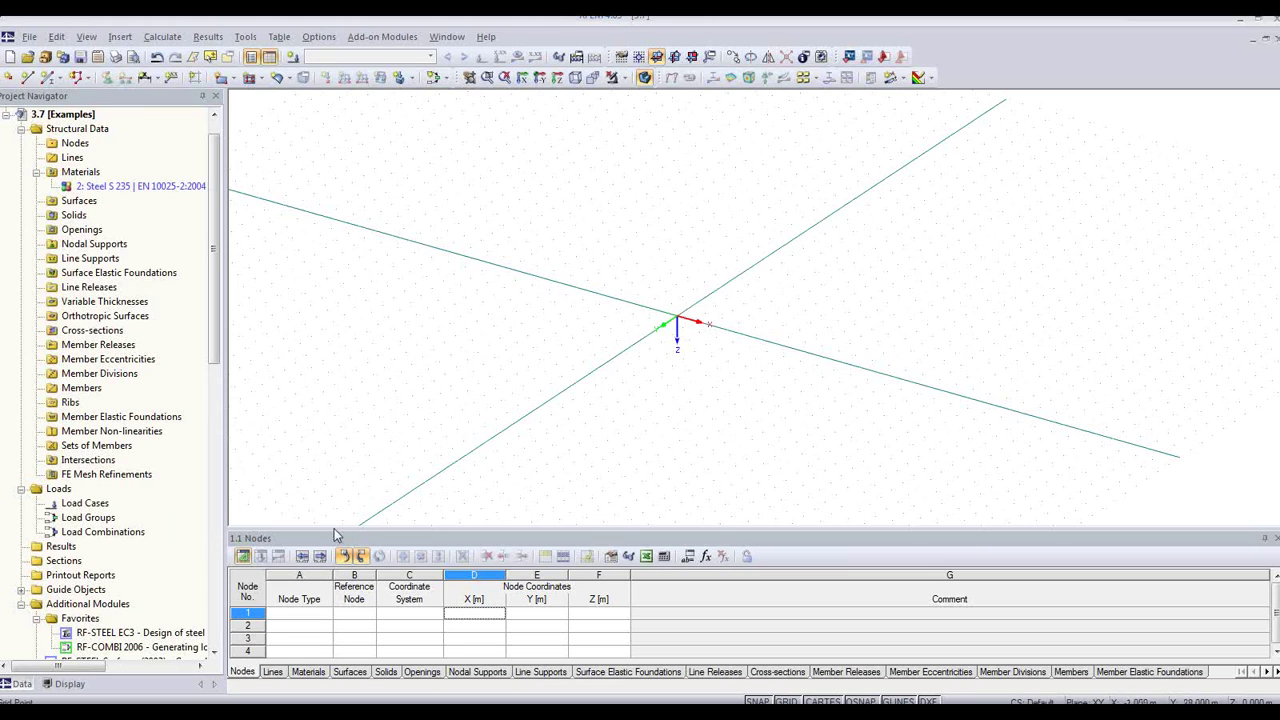
# Define node 1 in the Nodes table at X 2.5 m, Y 2.5 m, Z 0 m.
pyautogui.click(290, 615)
pyautogui.click(461, 615)
pyautogui.write('2.5')
pyautogui.press('Tab')
pyautogui.write('2.5')
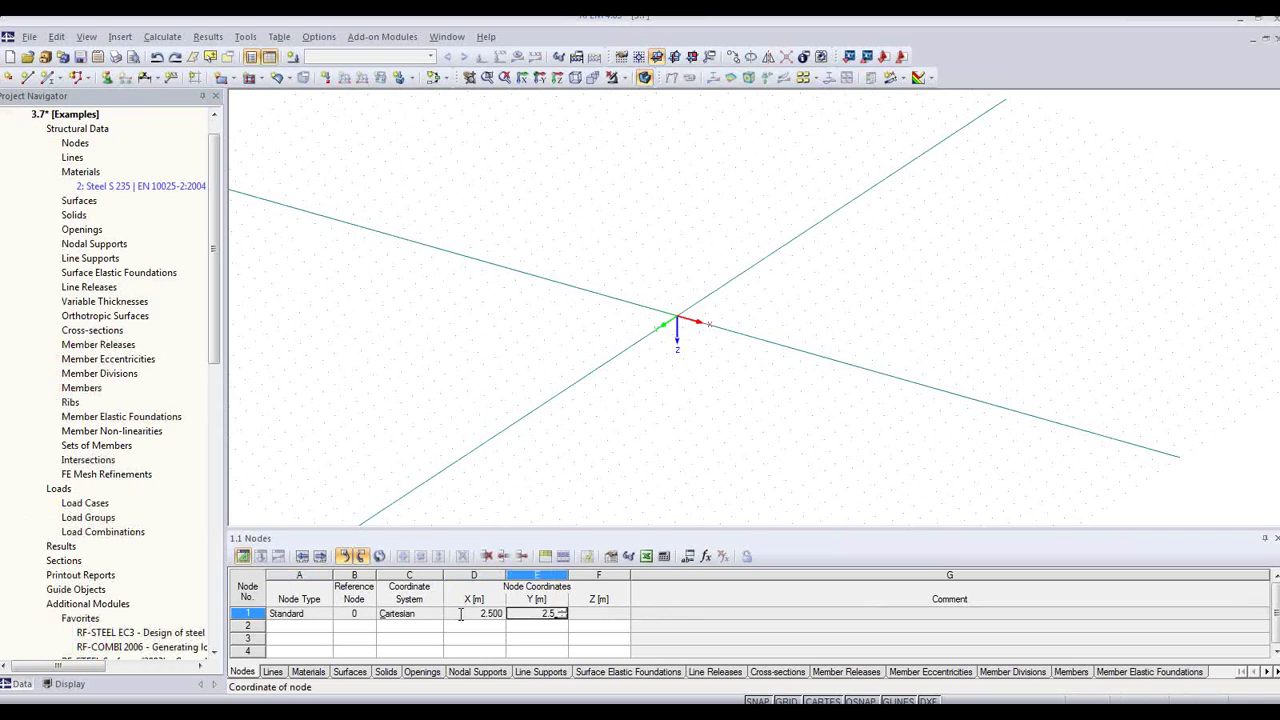
pyautogui.press('Tab')
pyautogui.press('Return')
# Define node 2 in the Nodes table at X 2.5 m, Y 2.5 m, Z -5 m.
pyautogui.press('Left')
pyautogui.press('Left')
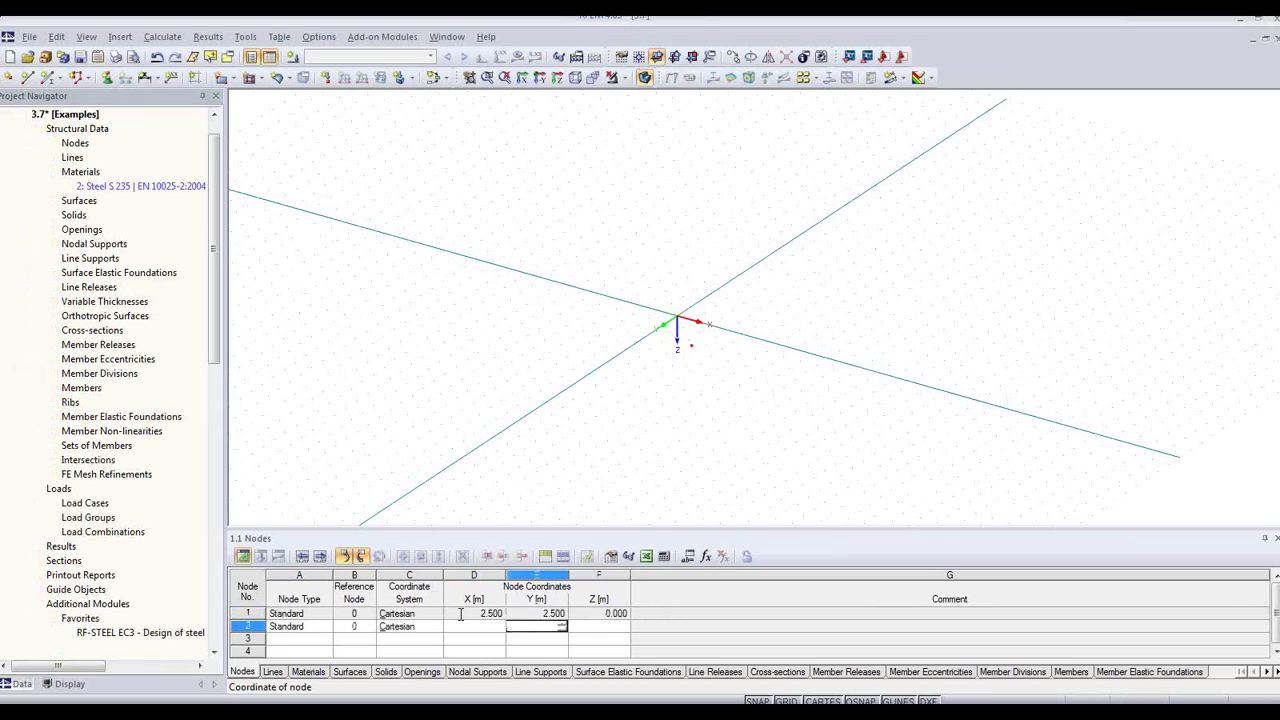
pyautogui.write('2.5')
pyautogui.press('Tab')
pyautogui.write('2')
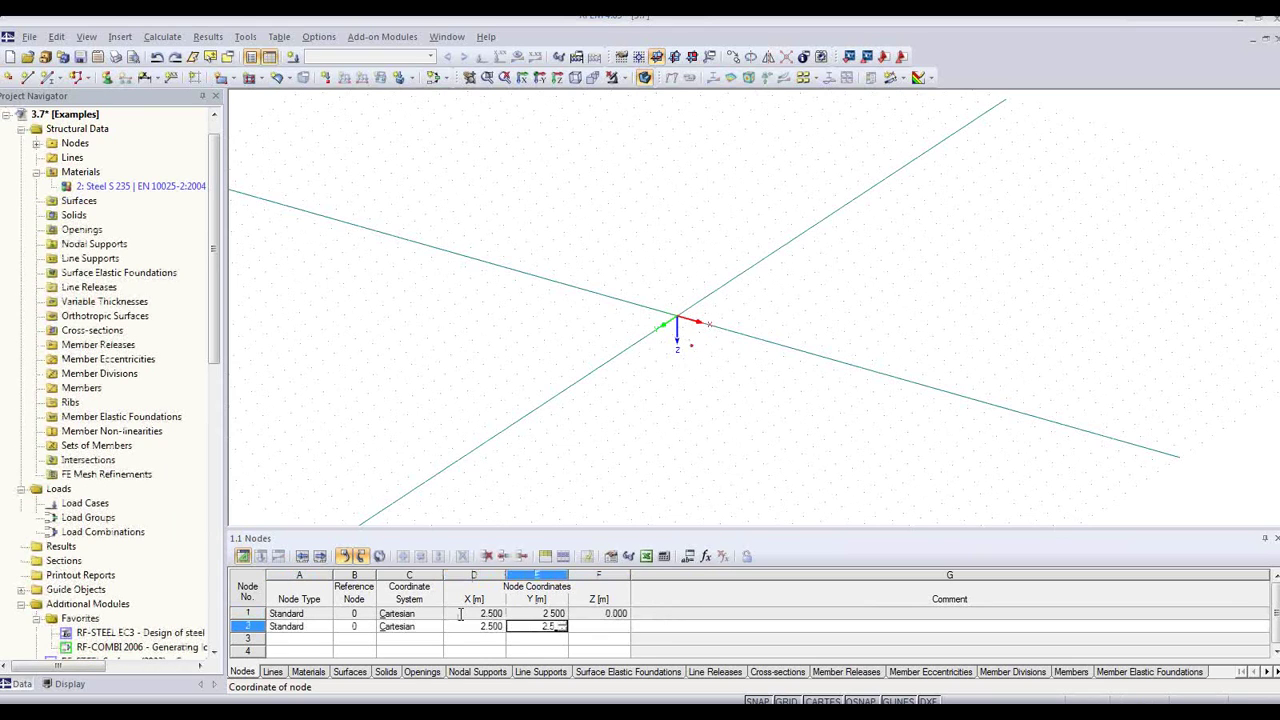
pyautogui.write('.5')
pyautogui.press('Tab')
pyautogui.write('-5')
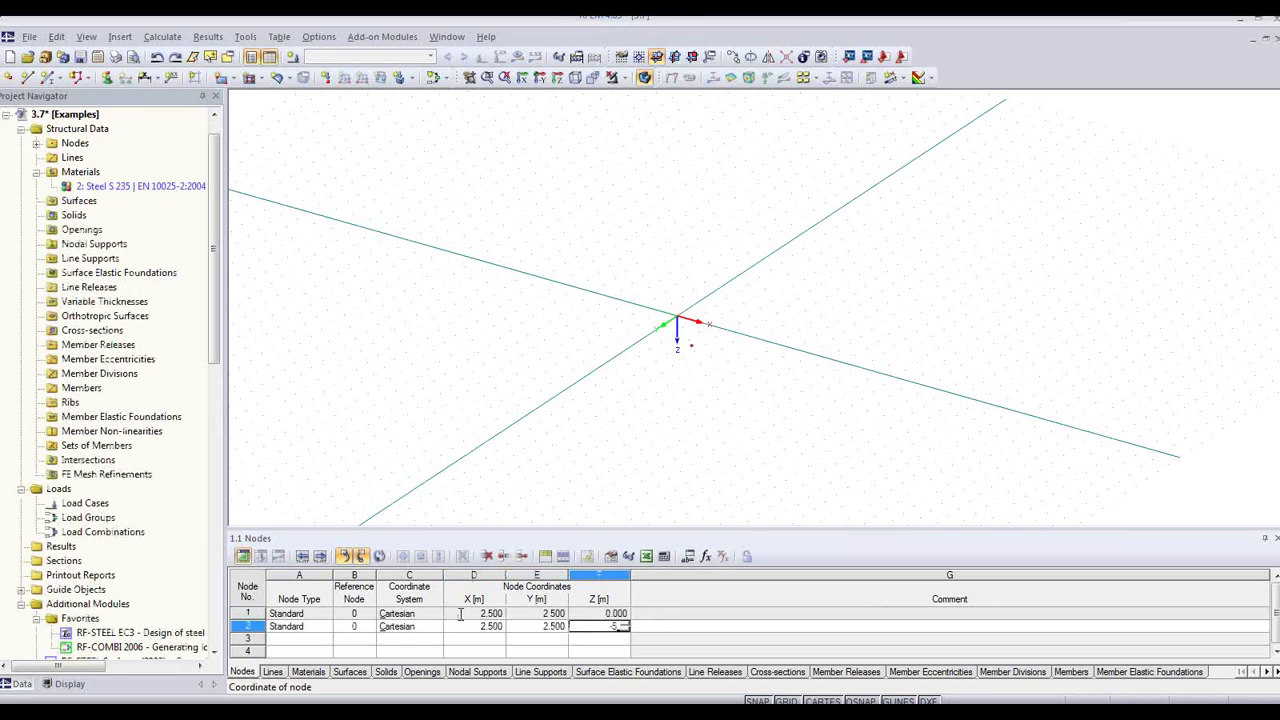
pyautogui.press('Return')
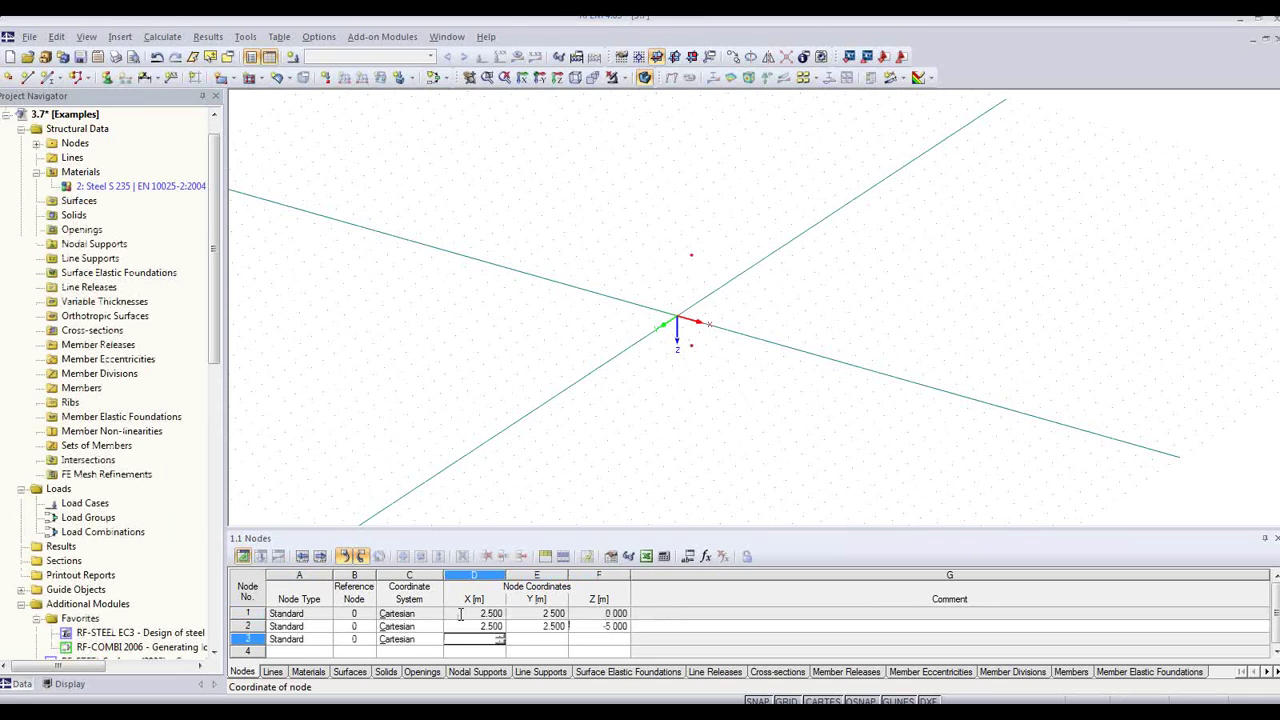
# Define line 1 in the Lines table as a polyline connecting nodes 1 and 2.
pyautogui.click(272, 672)
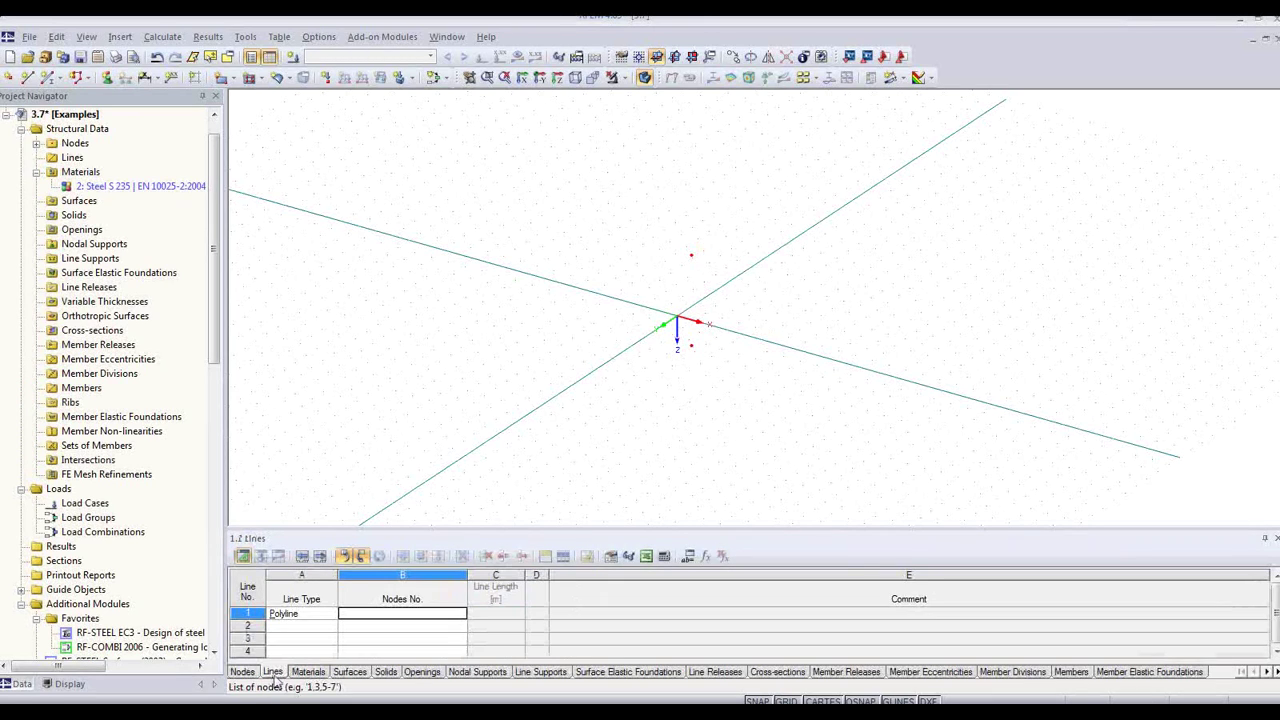
pyautogui.write('1,2')
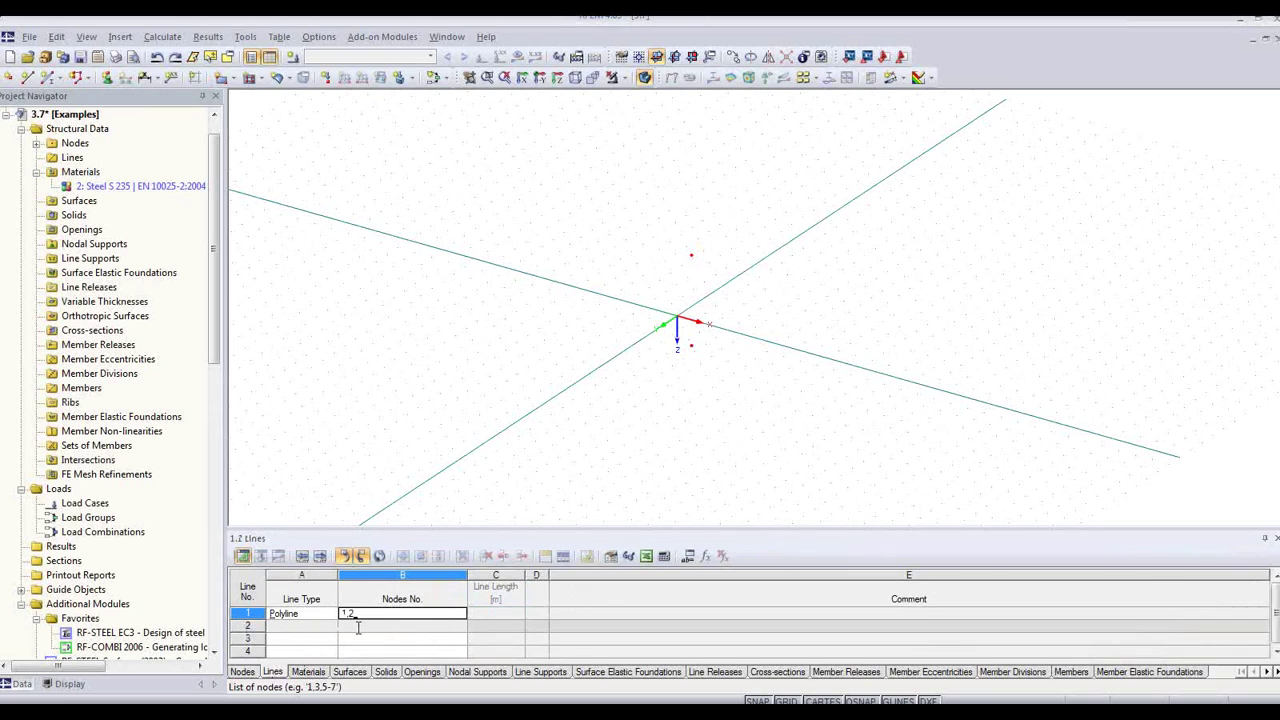
pyautogui.click(358, 627)
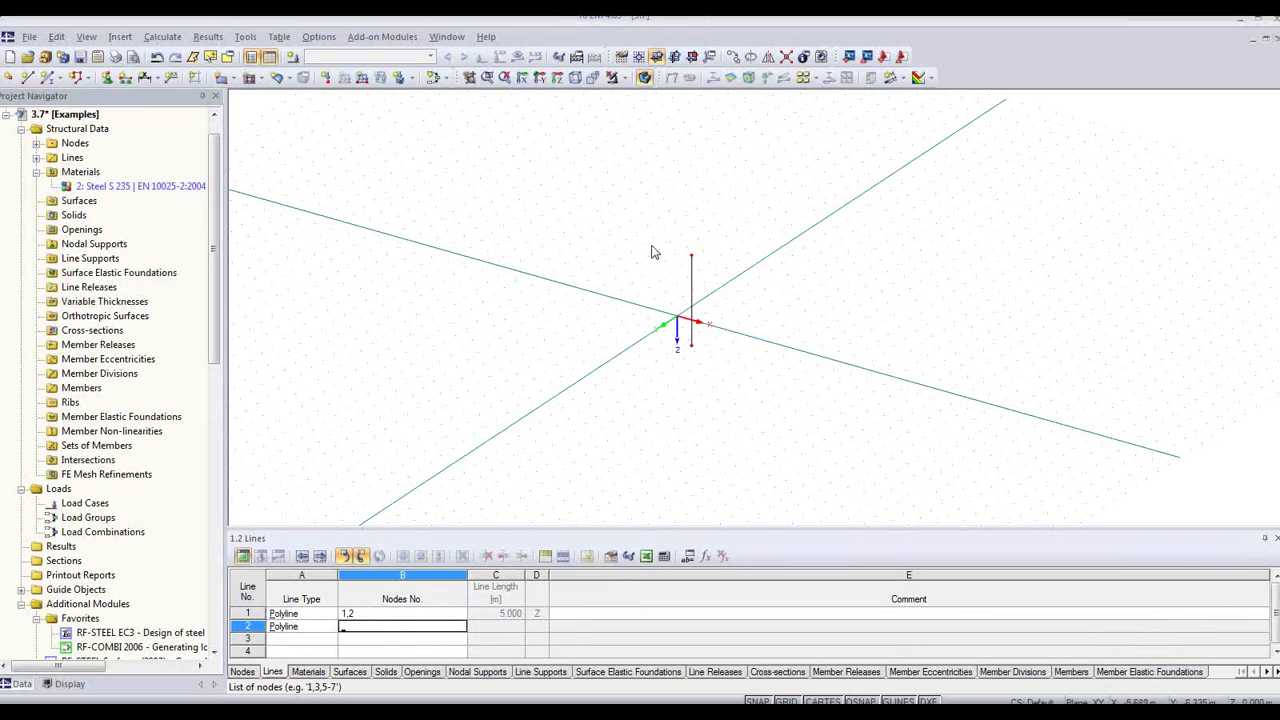
# Assign a beam member with the rolled HE-A 320 cross-section in Steel S 235 to the vertical line.
pyautogui.moveTo(667, 227); pyautogui.dragTo(727, 366)
pyautogui.click(50, 78)
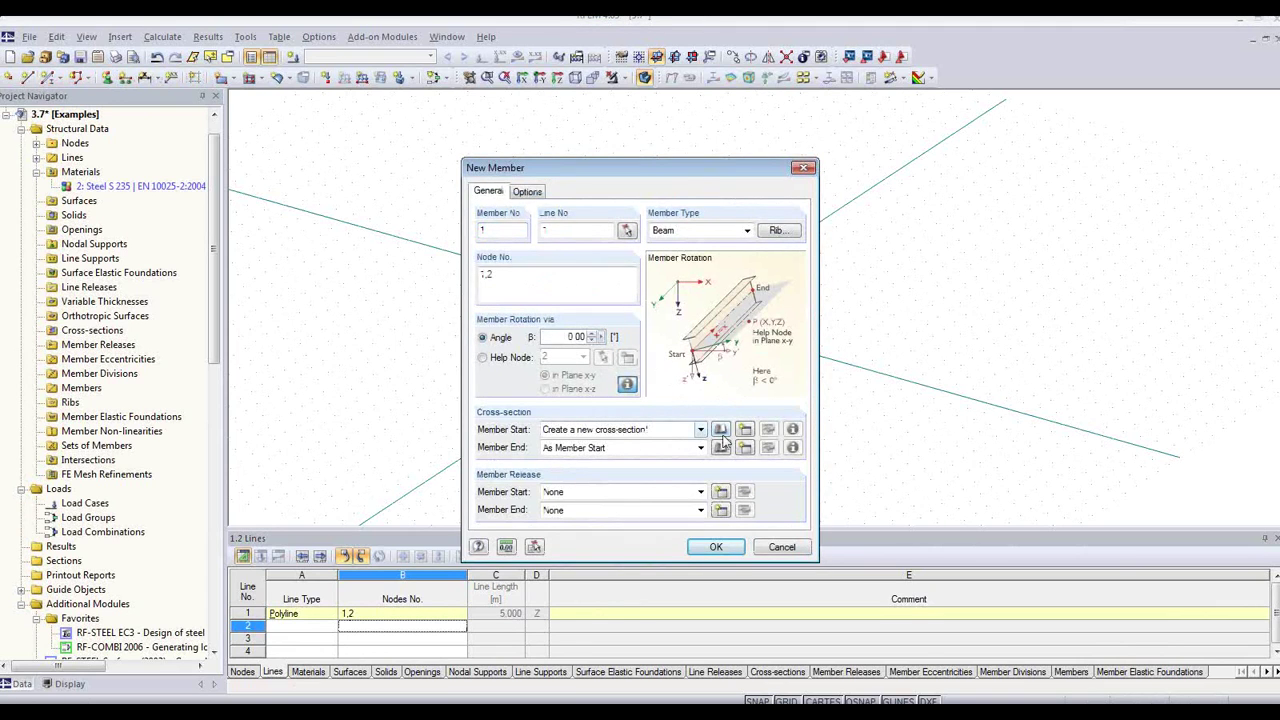
pyautogui.click(720, 429)
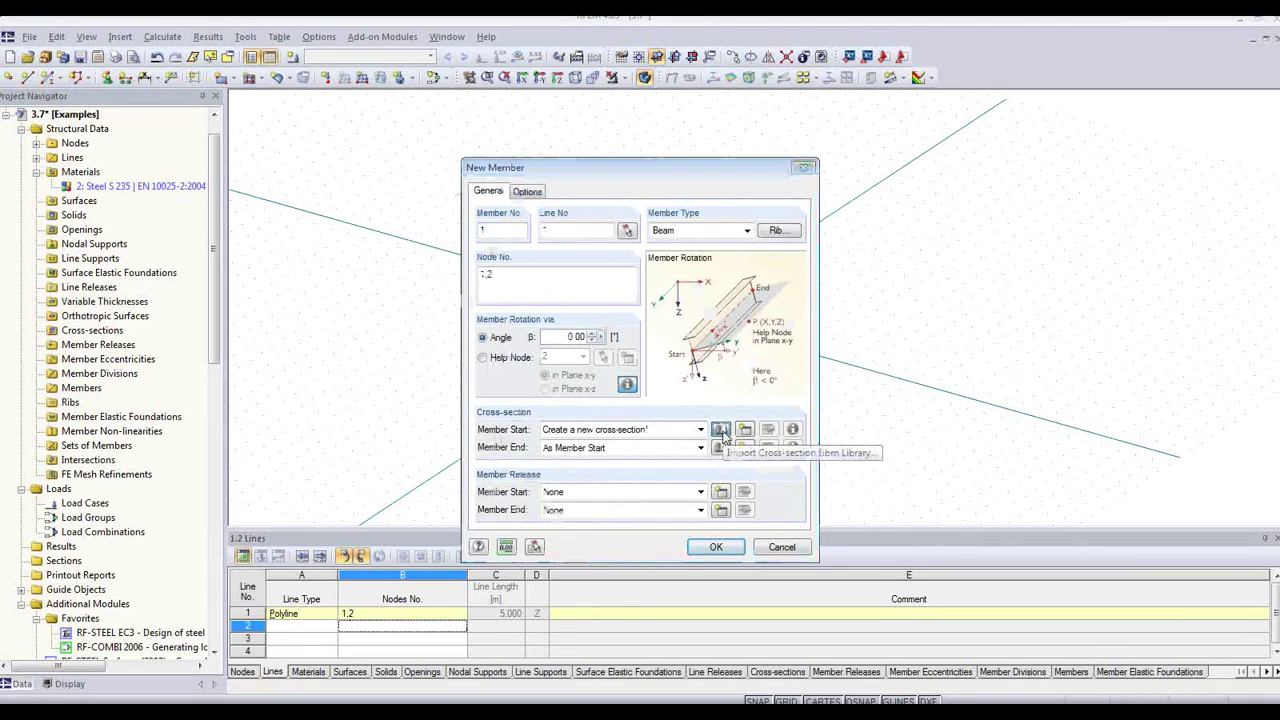
pyautogui.click(483, 249)
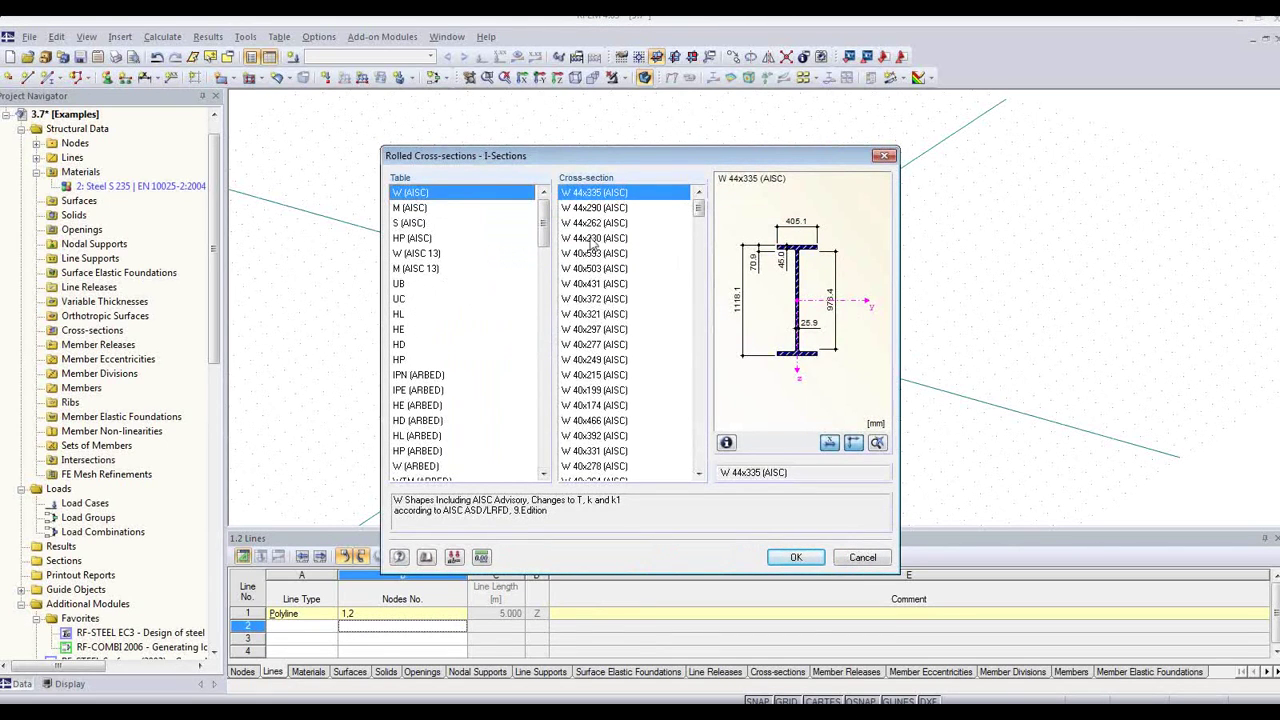
pyautogui.moveTo(547, 221); pyautogui.dragTo(553, 259)
pyautogui.click(430, 420)
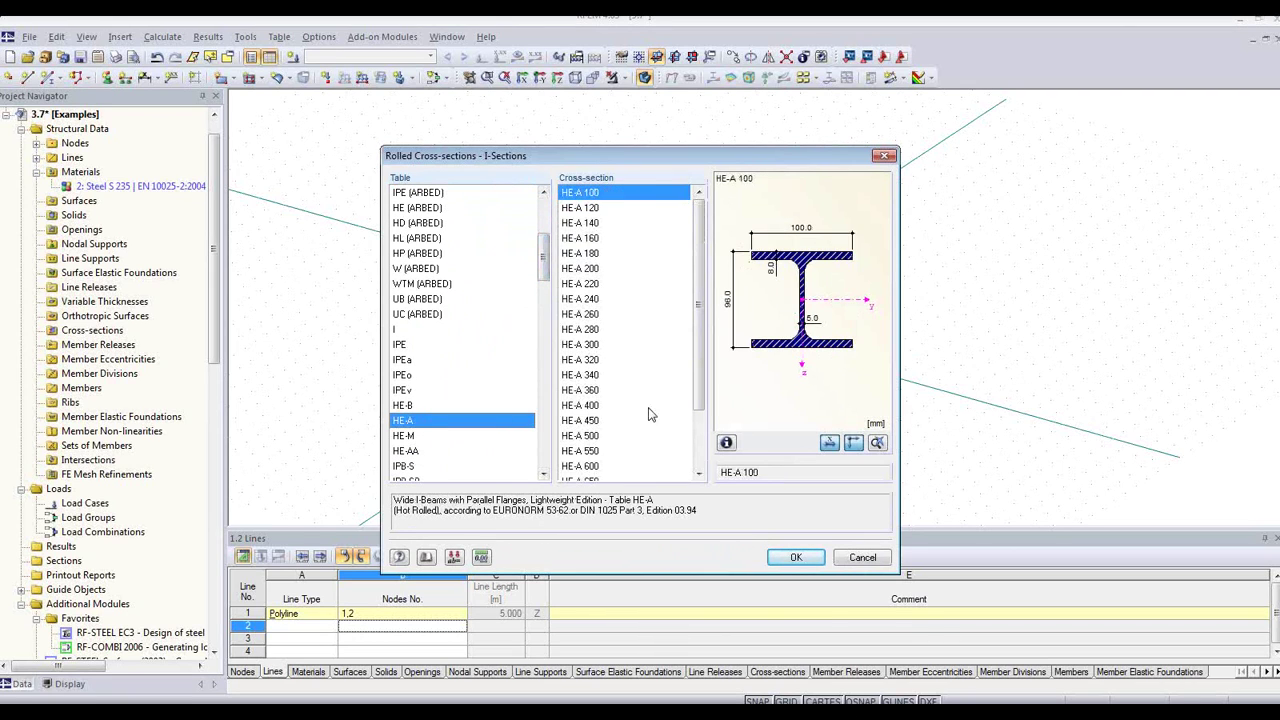
pyautogui.click(600, 360)
pyautogui.click(796, 557)
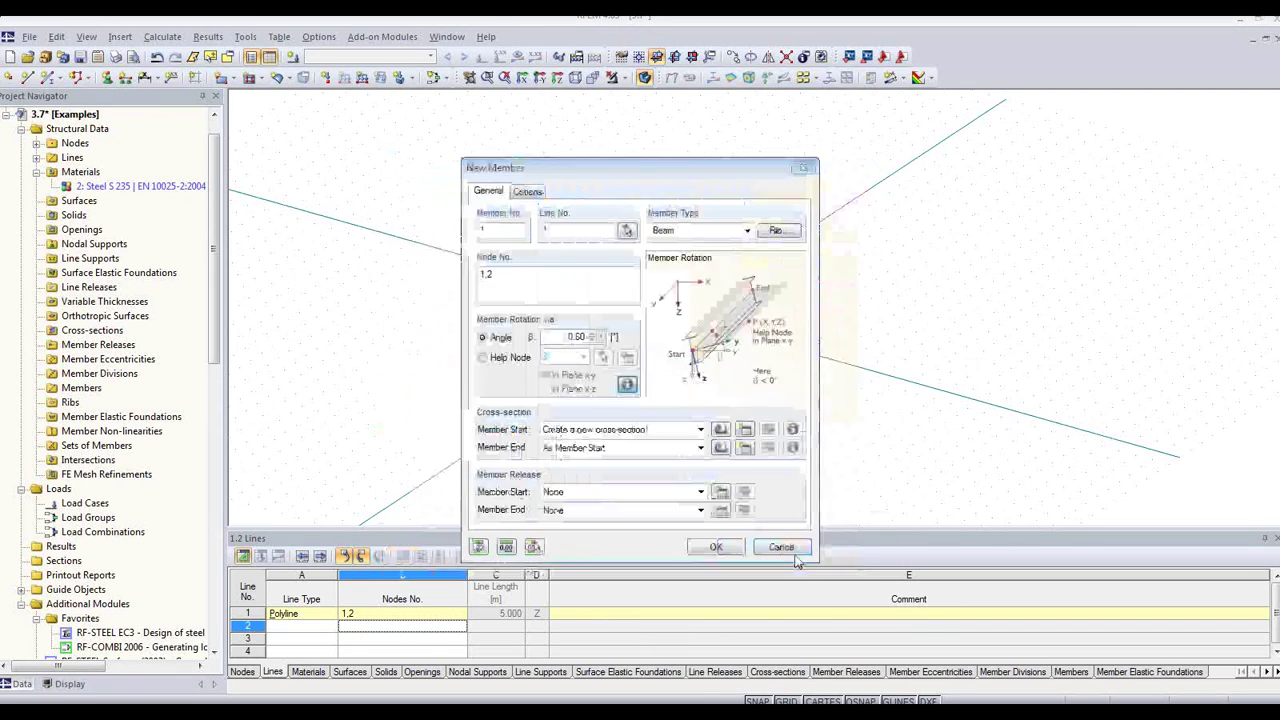
pyautogui.click(733, 544)
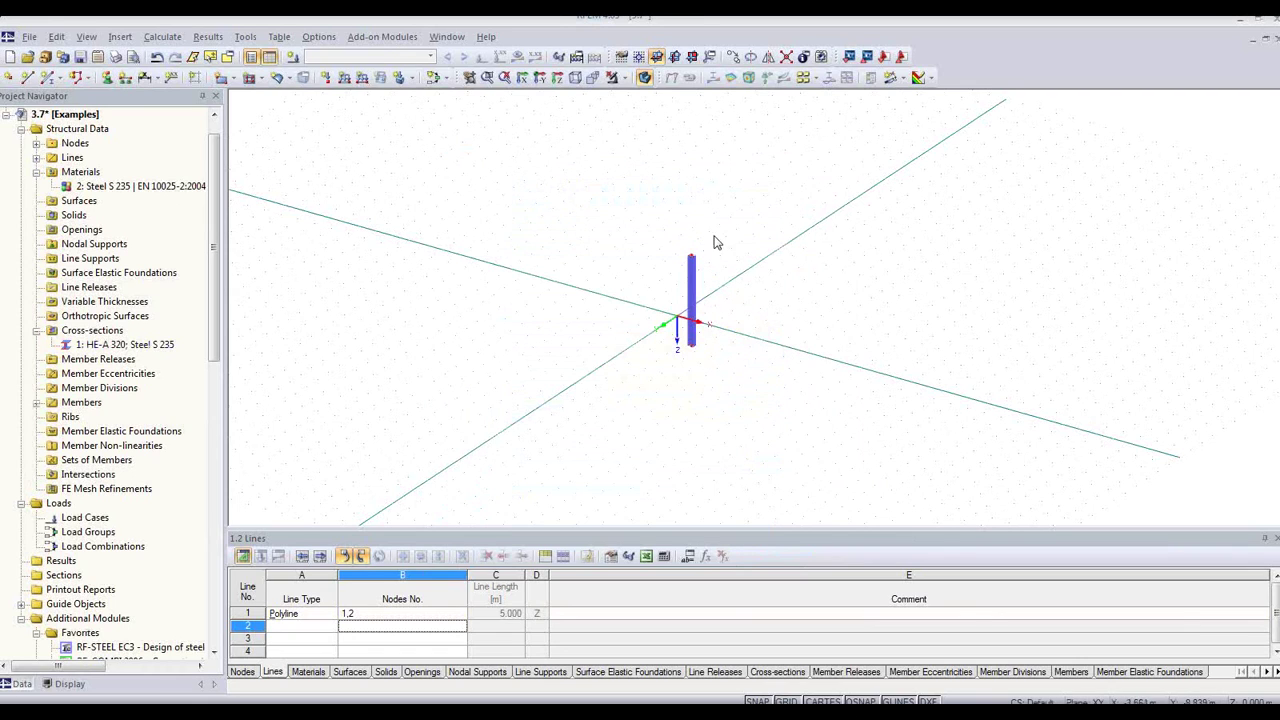
# Rotate-copy the column with 3 copies at 90° about the Z axis through the origin.
pyautogui.moveTo(658, 218); pyautogui.dragTo(740, 382)
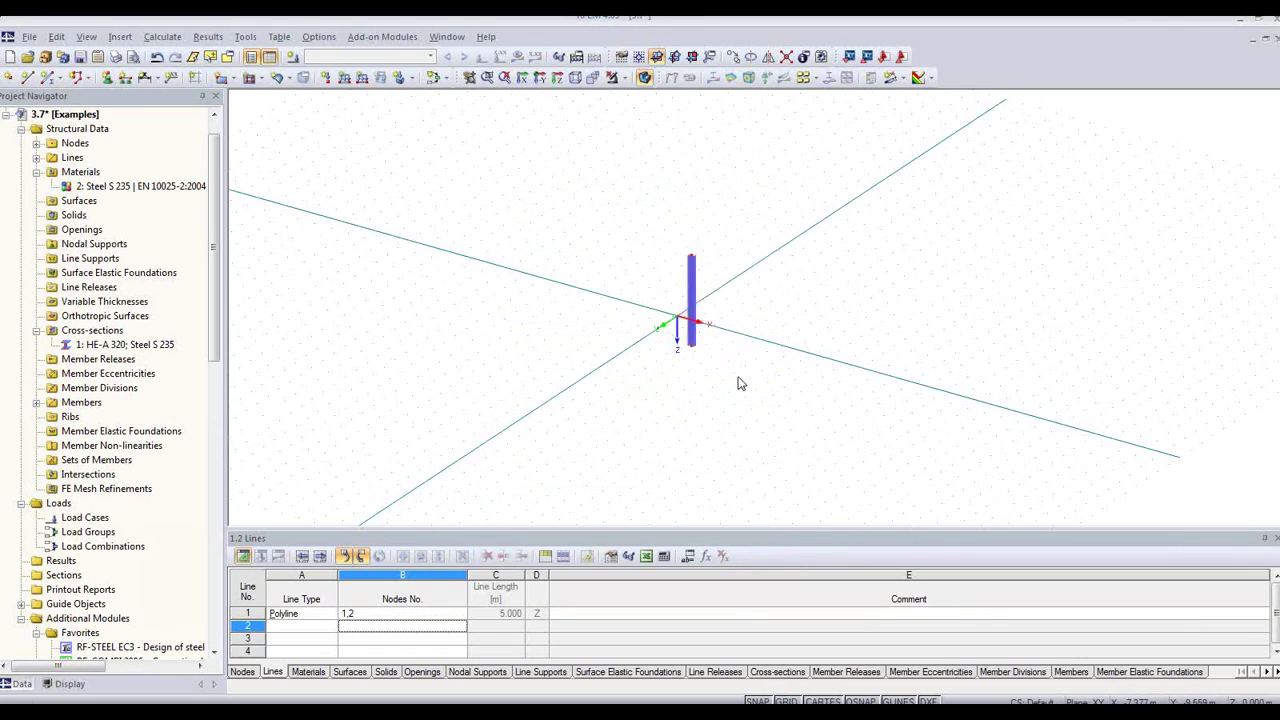
pyautogui.click(751, 58)
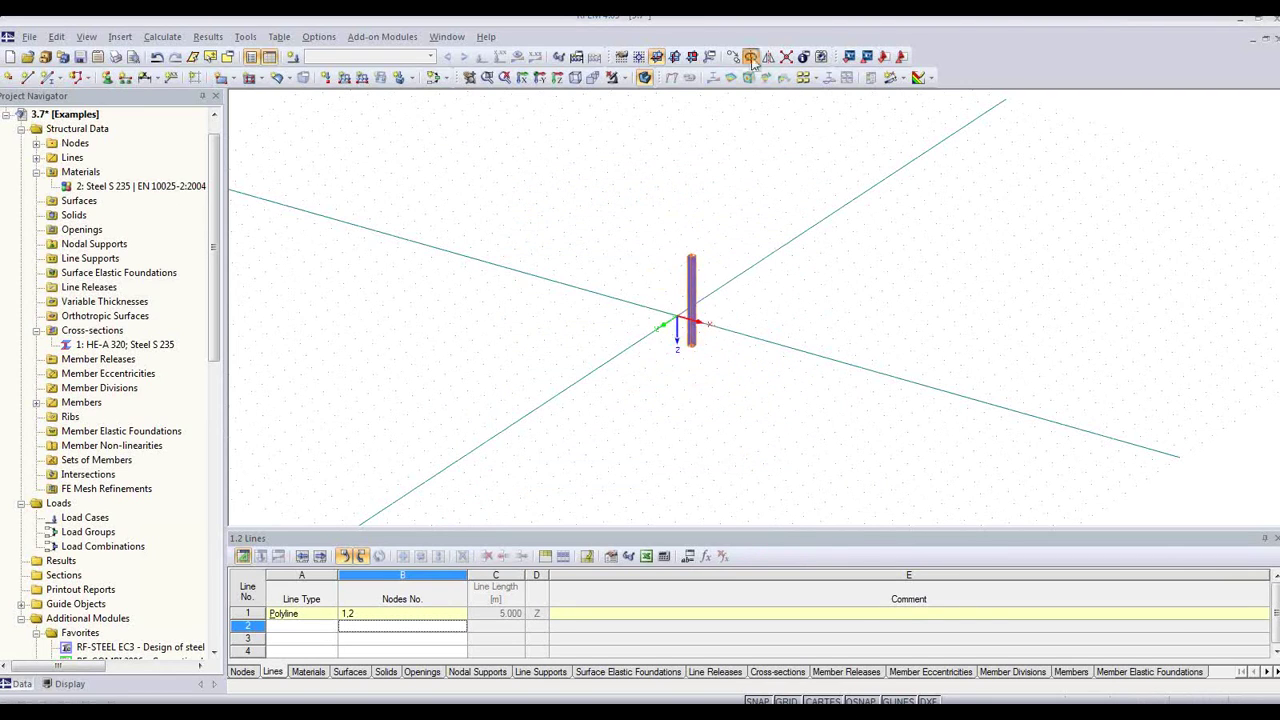
pyautogui.write('3')
pyautogui.doubleClick(557, 222)
pyautogui.write('90.00')
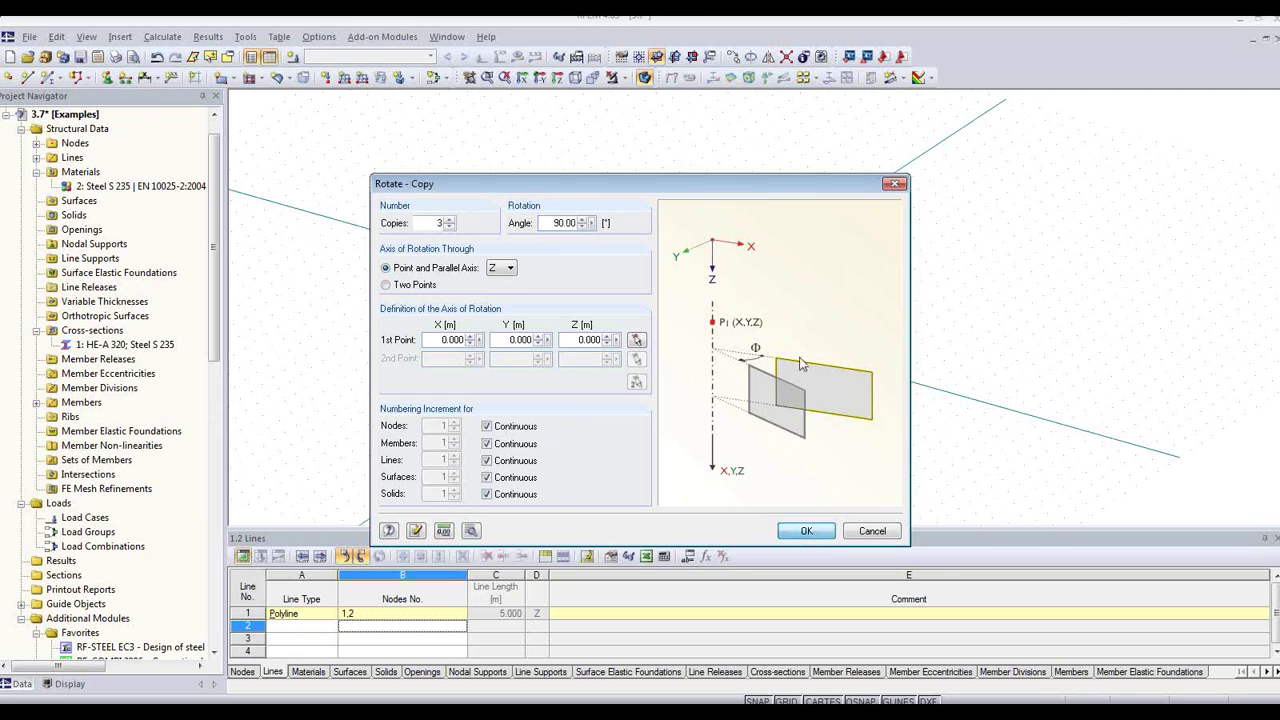
pyautogui.click(795, 536)
pyautogui.scroll(4, 705, 215)
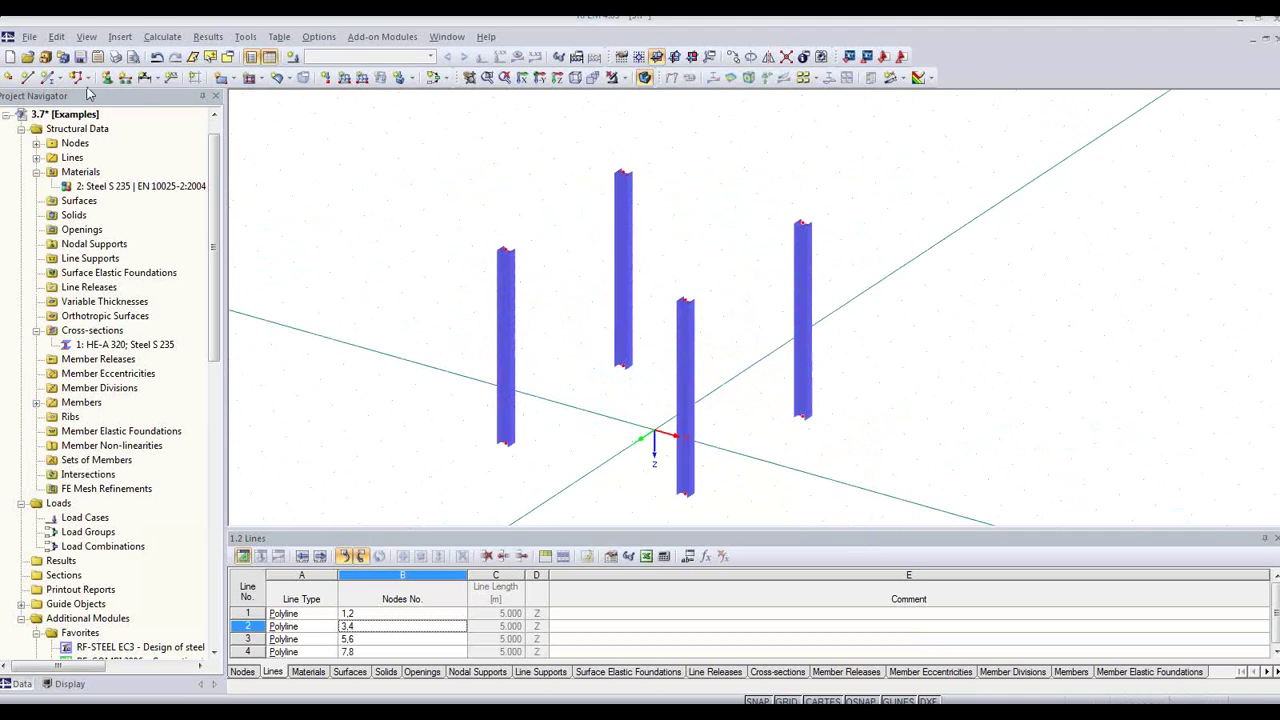
# Start a new beam member and give it the rolled IPE 330 cross-section in Steel S 235.
pyautogui.click(47, 77)
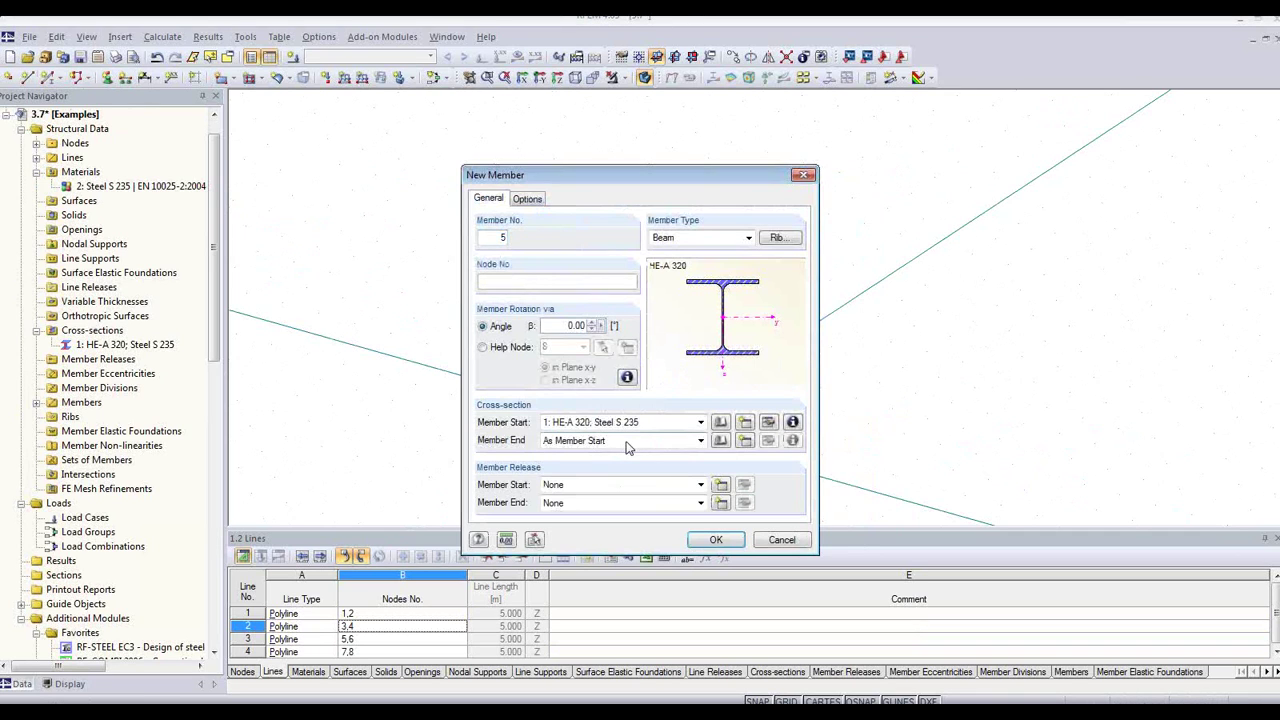
pyautogui.click(720, 421)
pyautogui.click(482, 248)
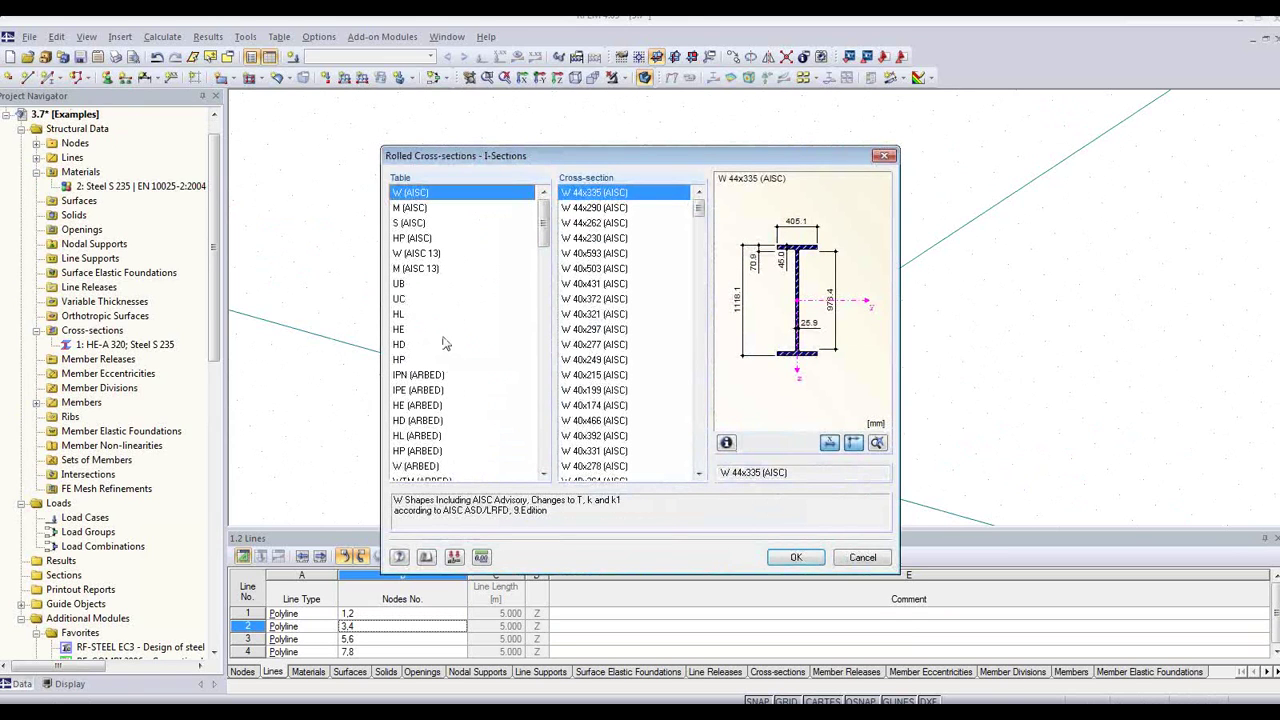
pyautogui.click(452, 390)
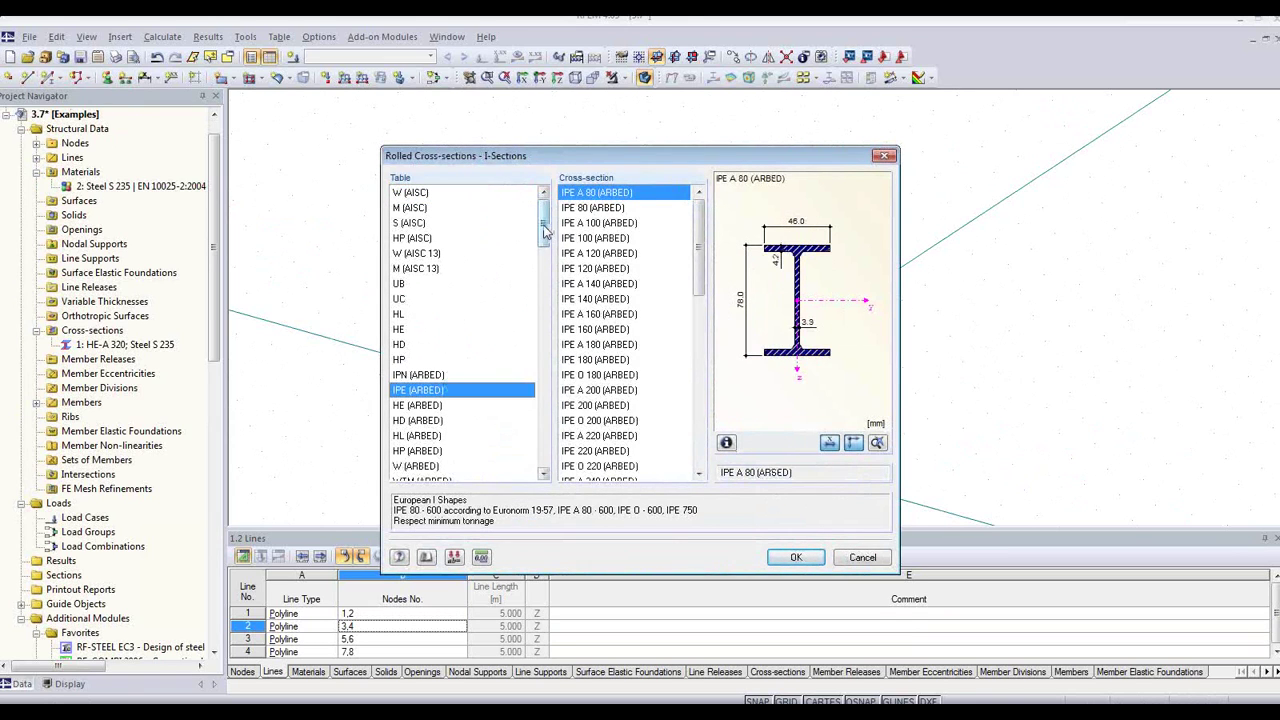
pyautogui.moveTo(549, 229); pyautogui.dragTo(549, 257)
pyautogui.click(445, 405)
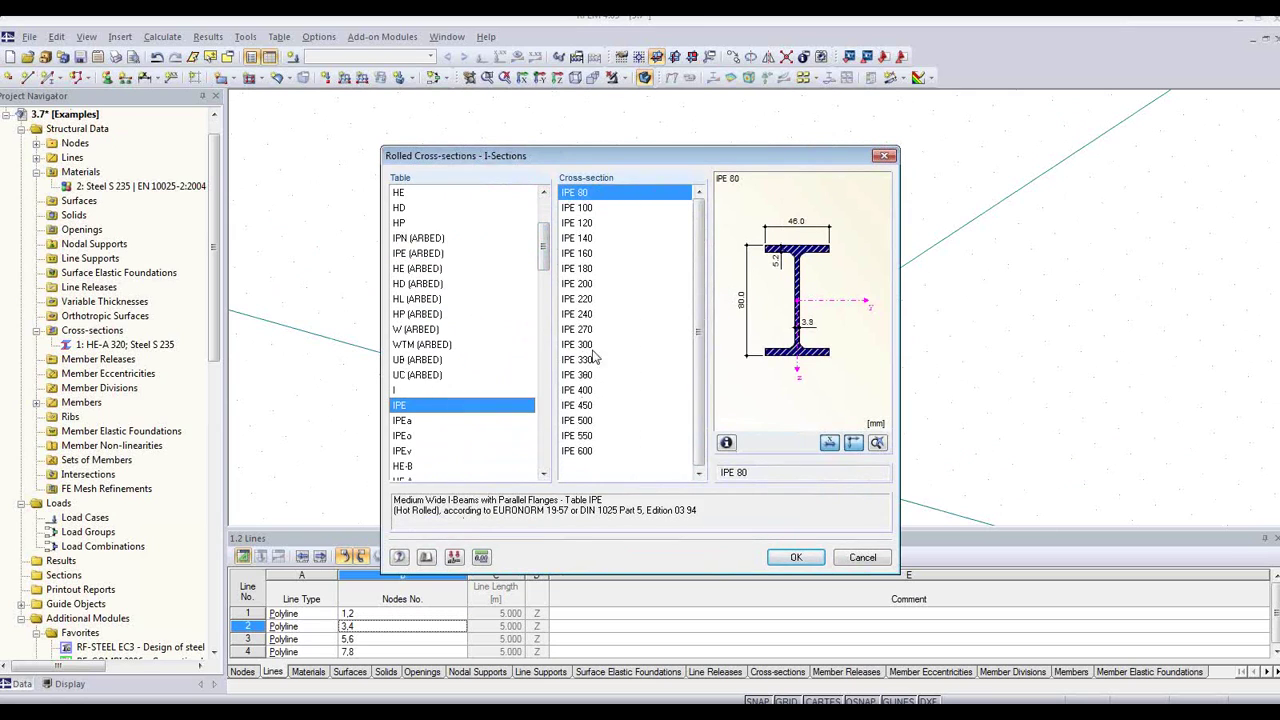
pyautogui.click(585, 359)
pyautogui.click(796, 557)
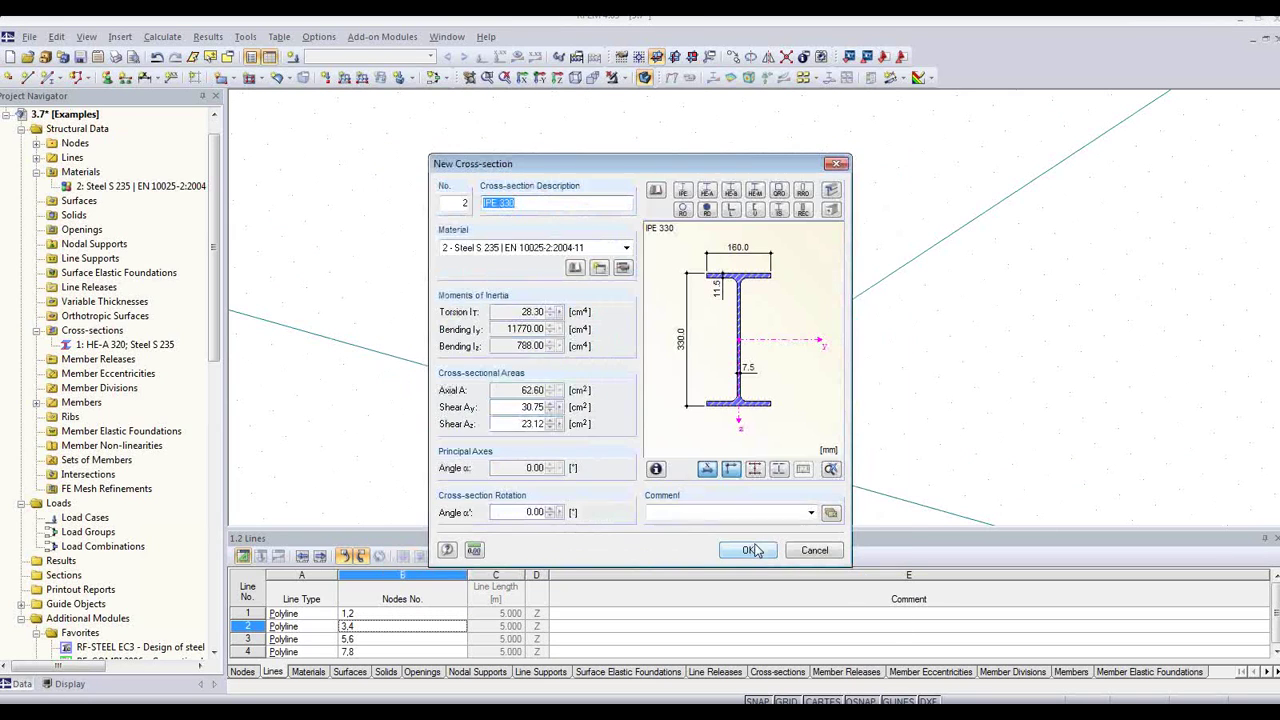
pyautogui.click(752, 551)
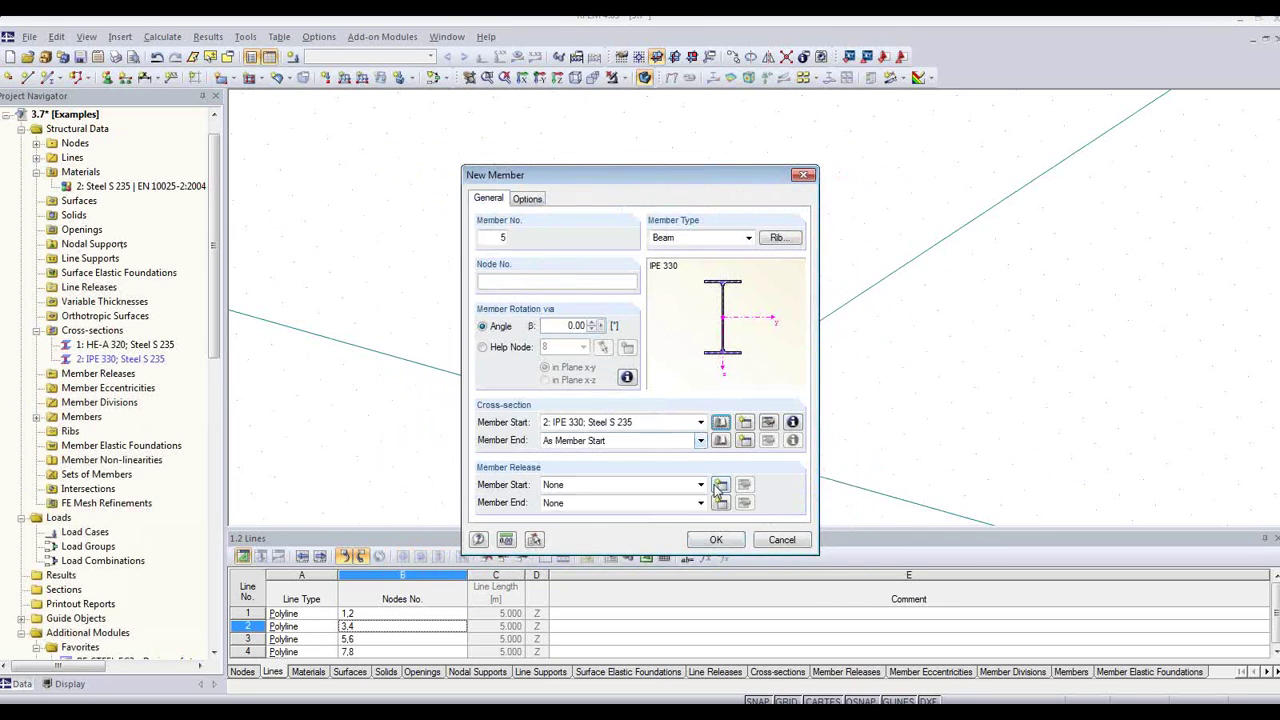
# Create a member start release freeing My and Mz, and assign the existing release 1 to the member end.
pyautogui.click(720, 486)
pyautogui.click(736, 498)
pyautogui.click(729, 490)
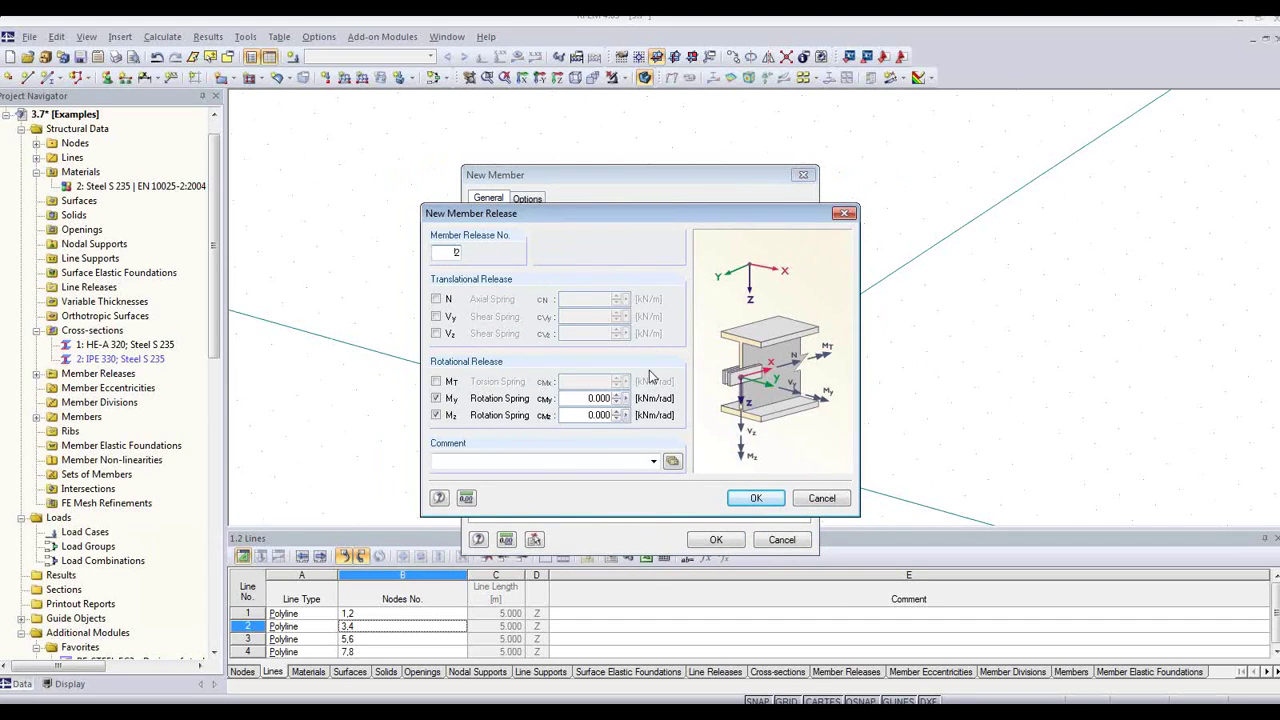
pyautogui.click(752, 498)
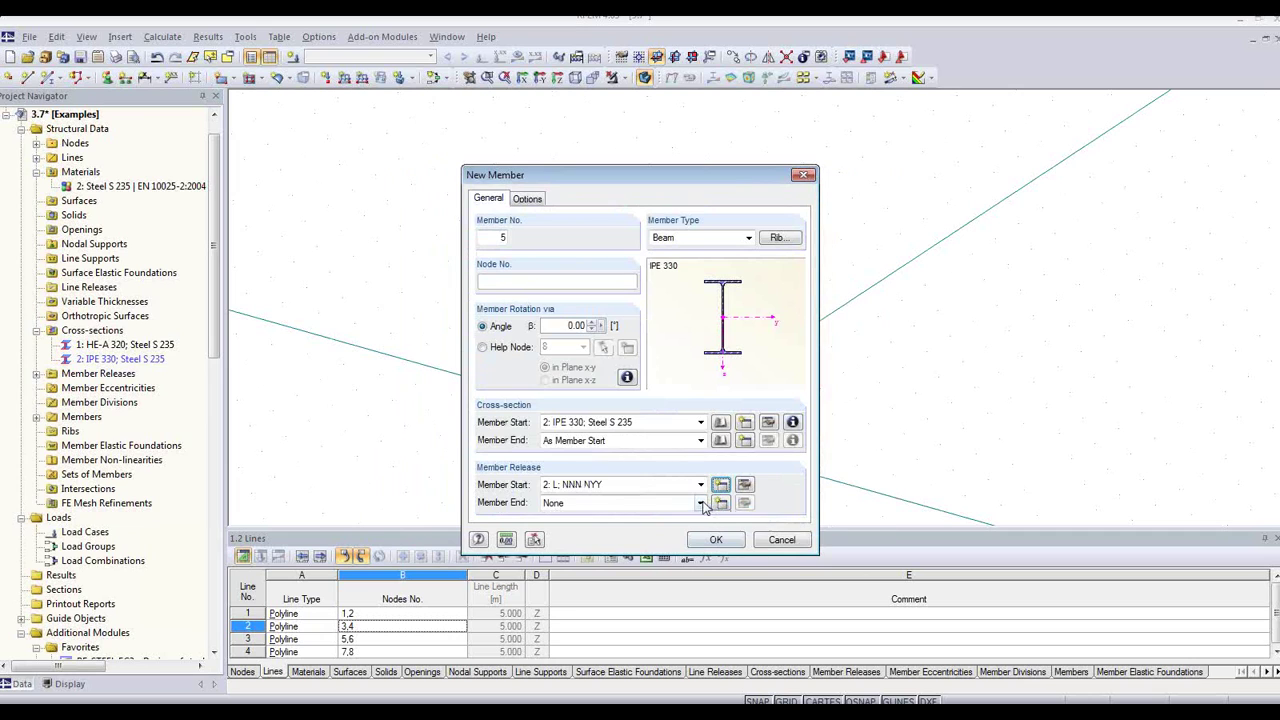
pyautogui.click(701, 503)
pyautogui.click(688, 531)
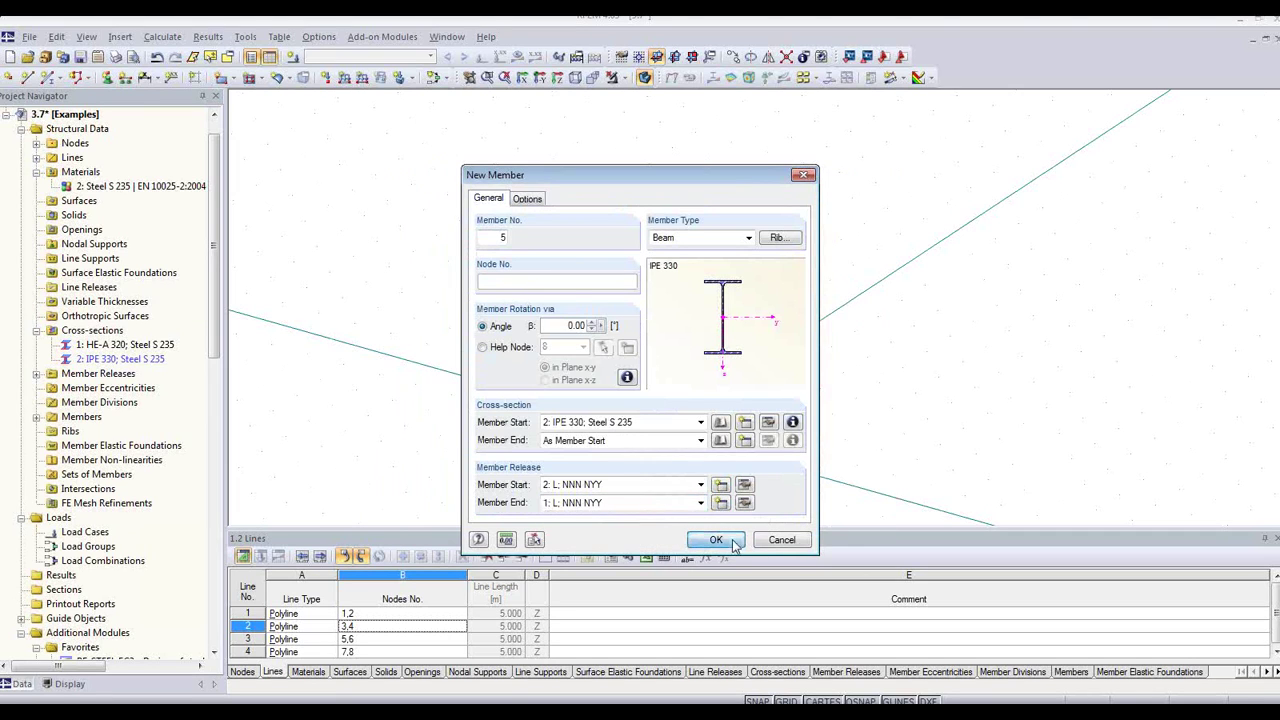
# Place the IPE 330 beam between the tops of the two front columns, from node 4 to node 2.
pyautogui.click(730, 540)
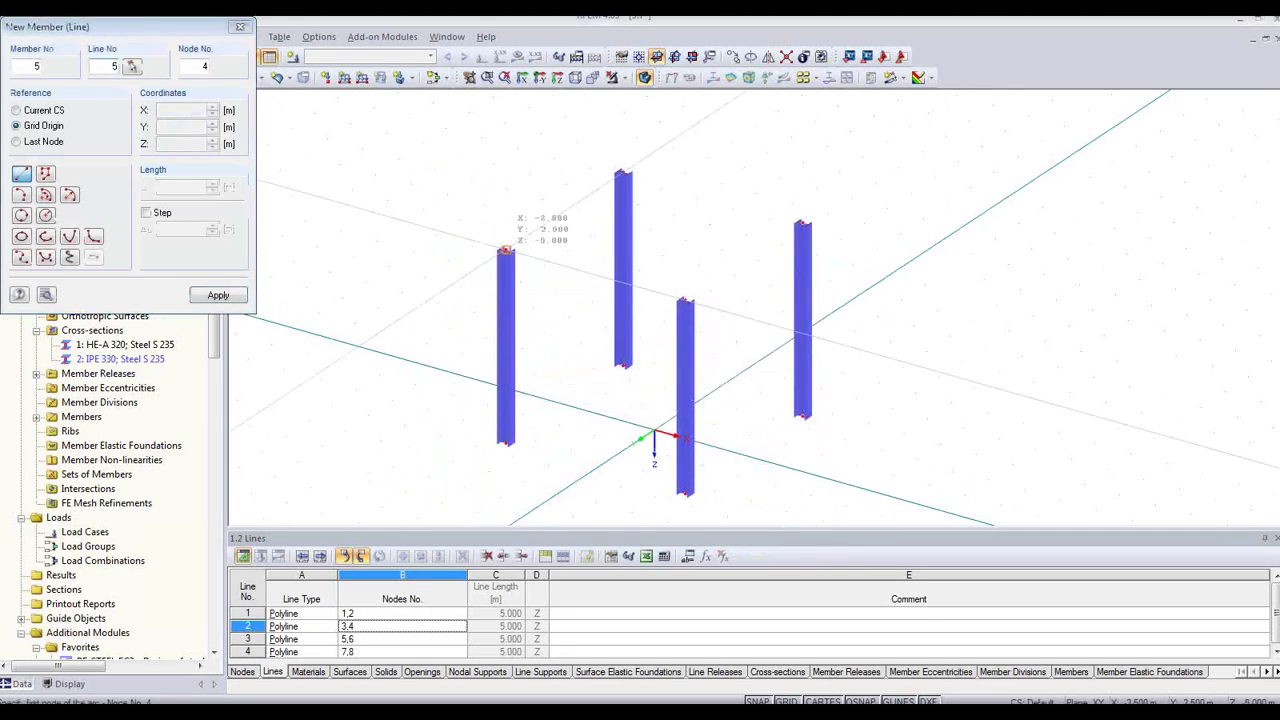
pyautogui.click(686, 300)
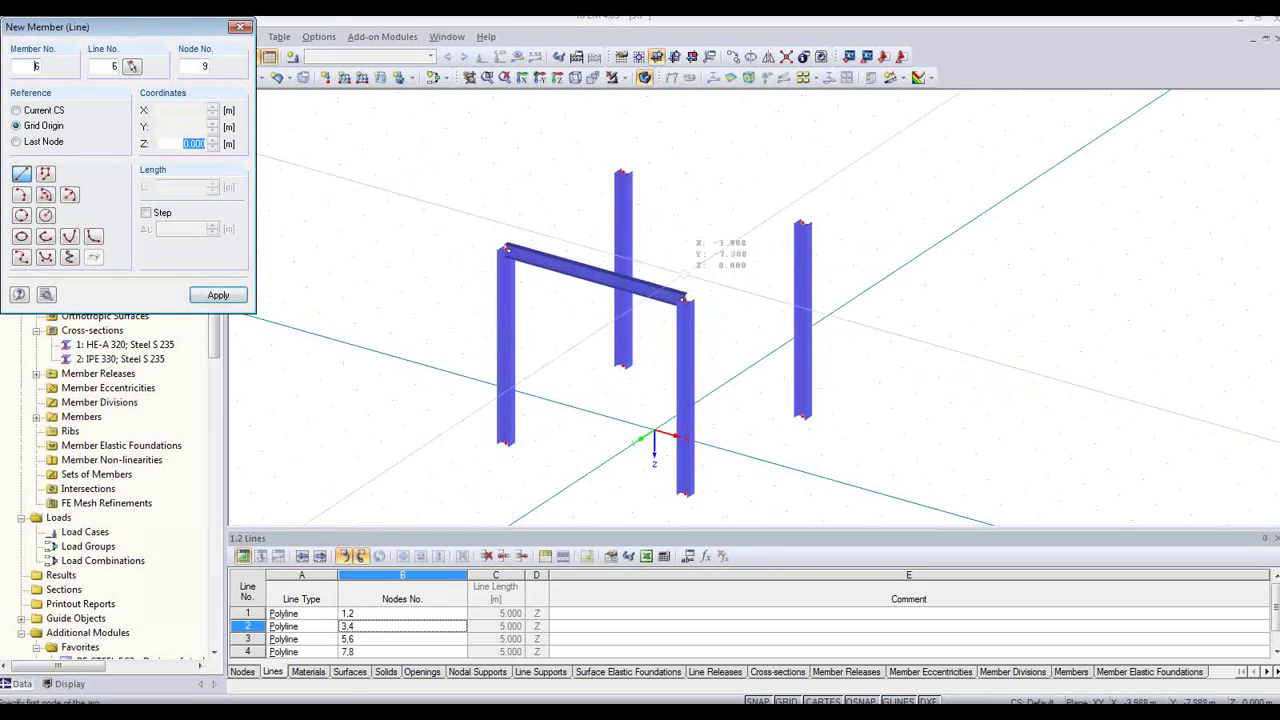
pyautogui.press('Escape')
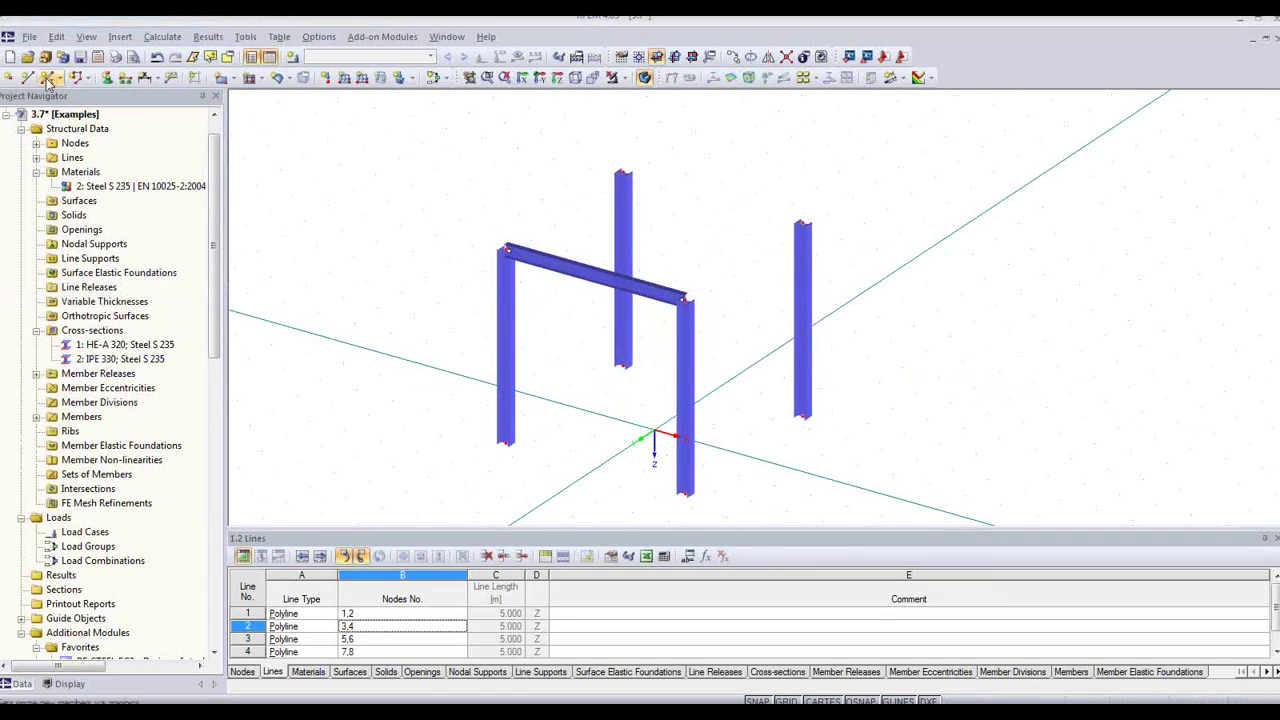
# Set up a new Tension member with the rolled equal-leg L 80x8 cross-section in Steel S 235.
pyautogui.click(50, 77)
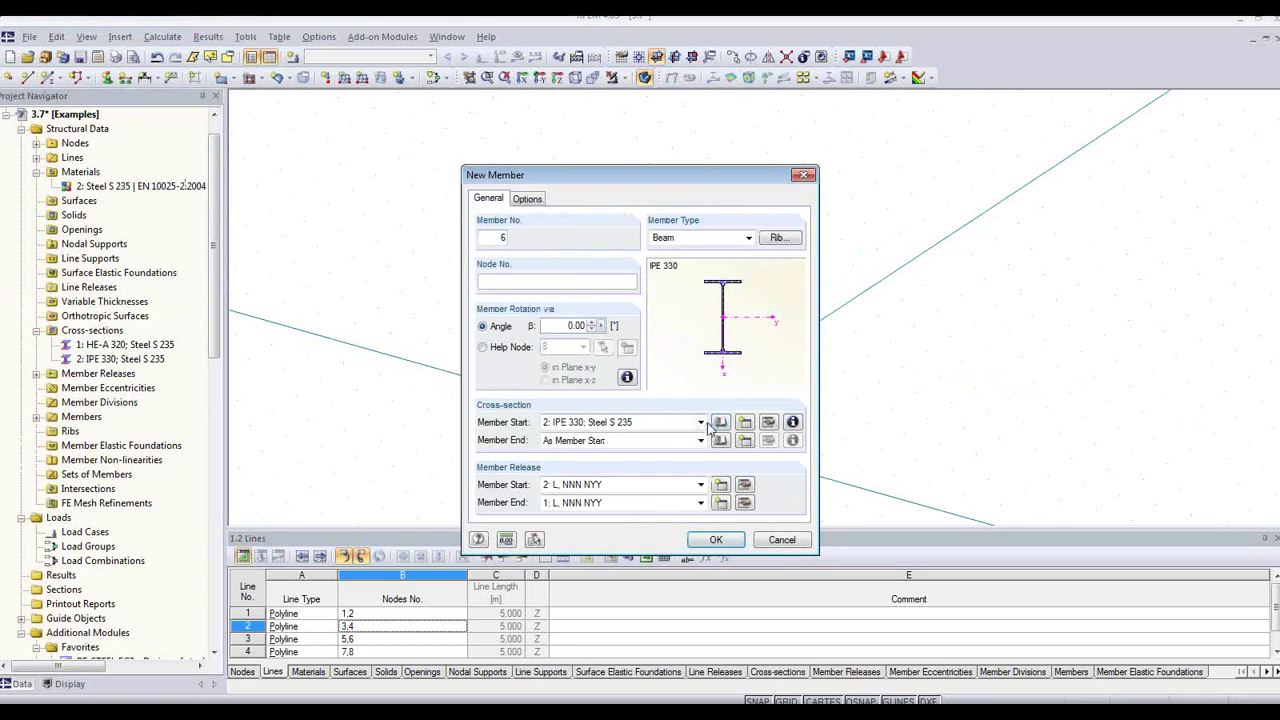
pyautogui.click(744, 422)
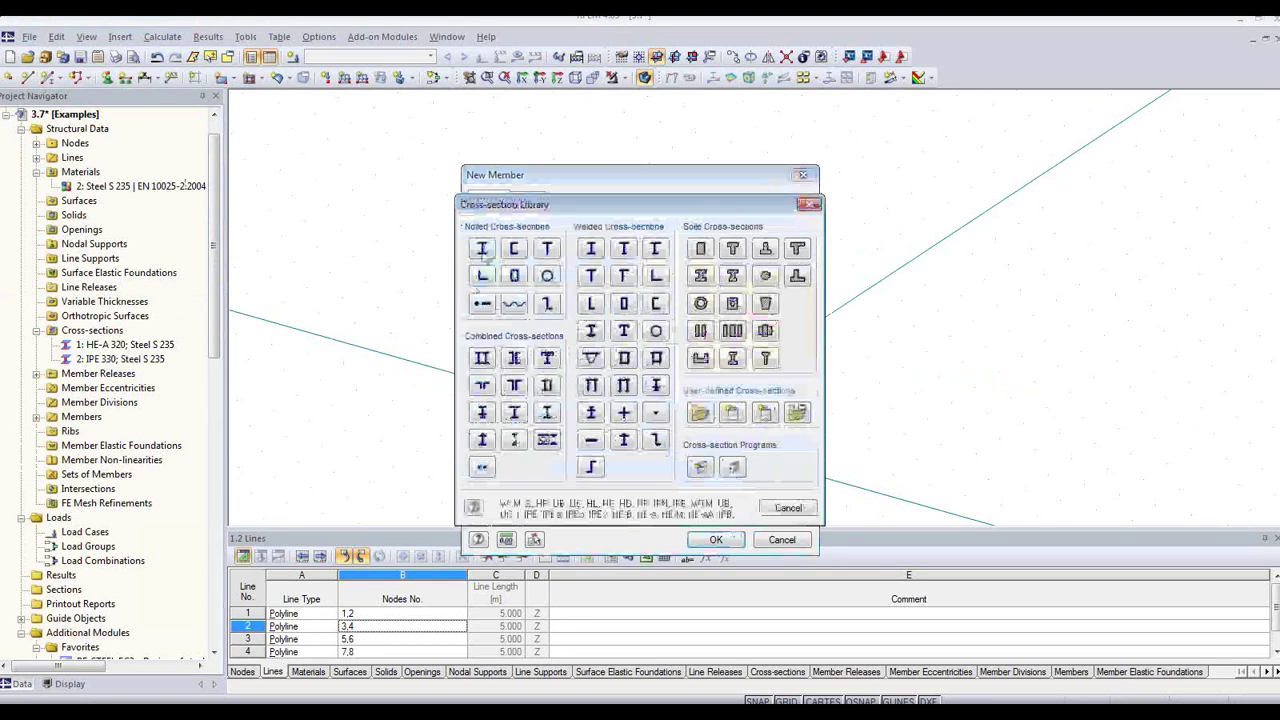
pyautogui.click(440, 299)
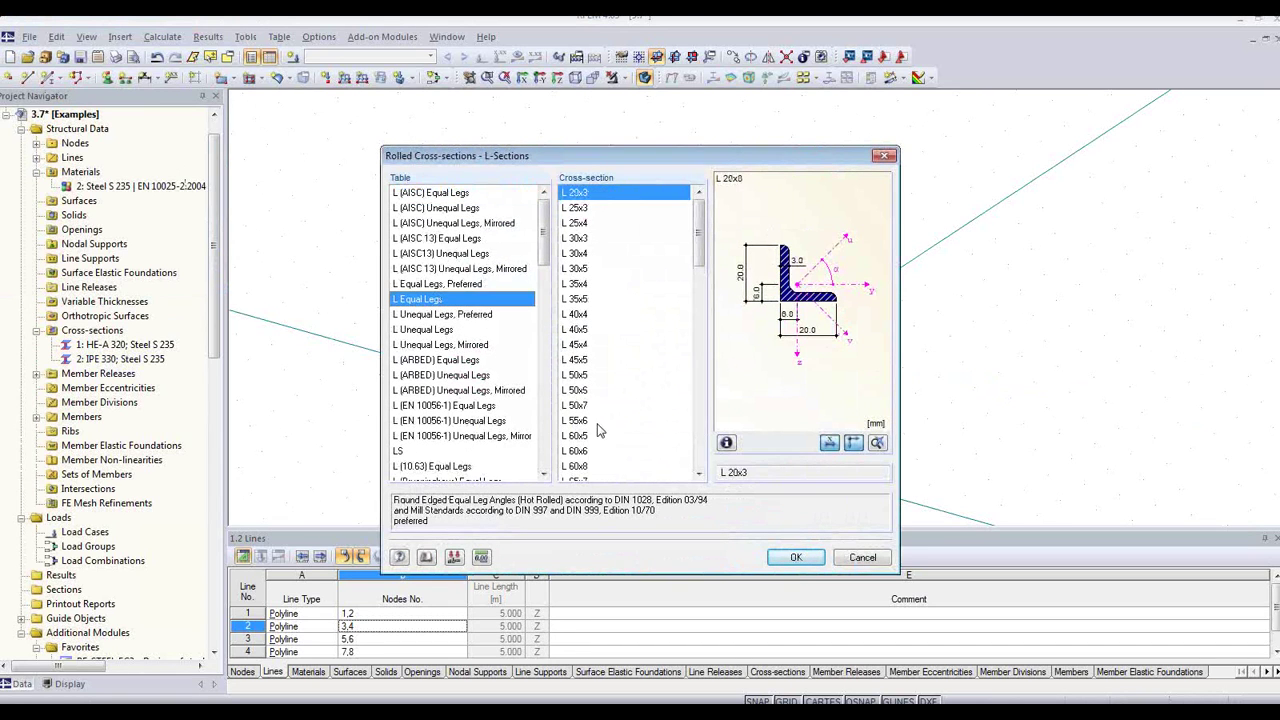
pyautogui.moveTo(699, 250); pyautogui.dragTo(699, 287)
pyautogui.click(604, 408)
pyautogui.click(796, 557)
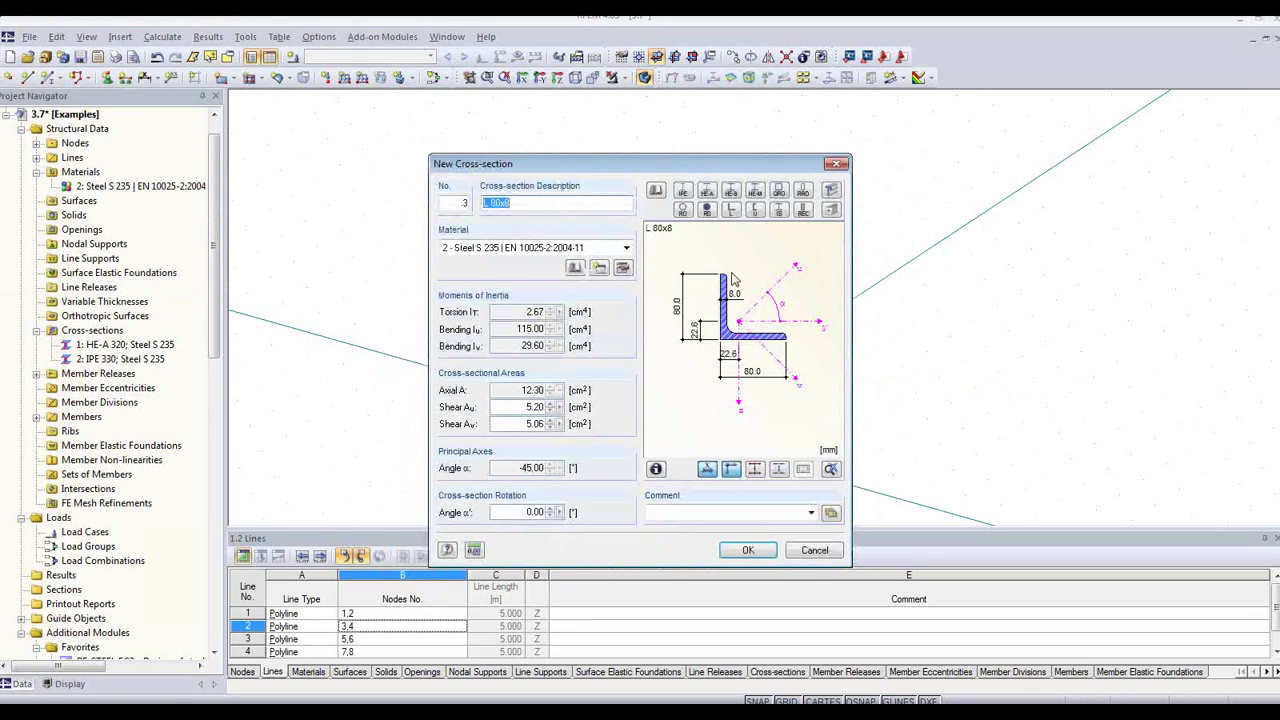
pyautogui.click(742, 551)
pyautogui.click(748, 237)
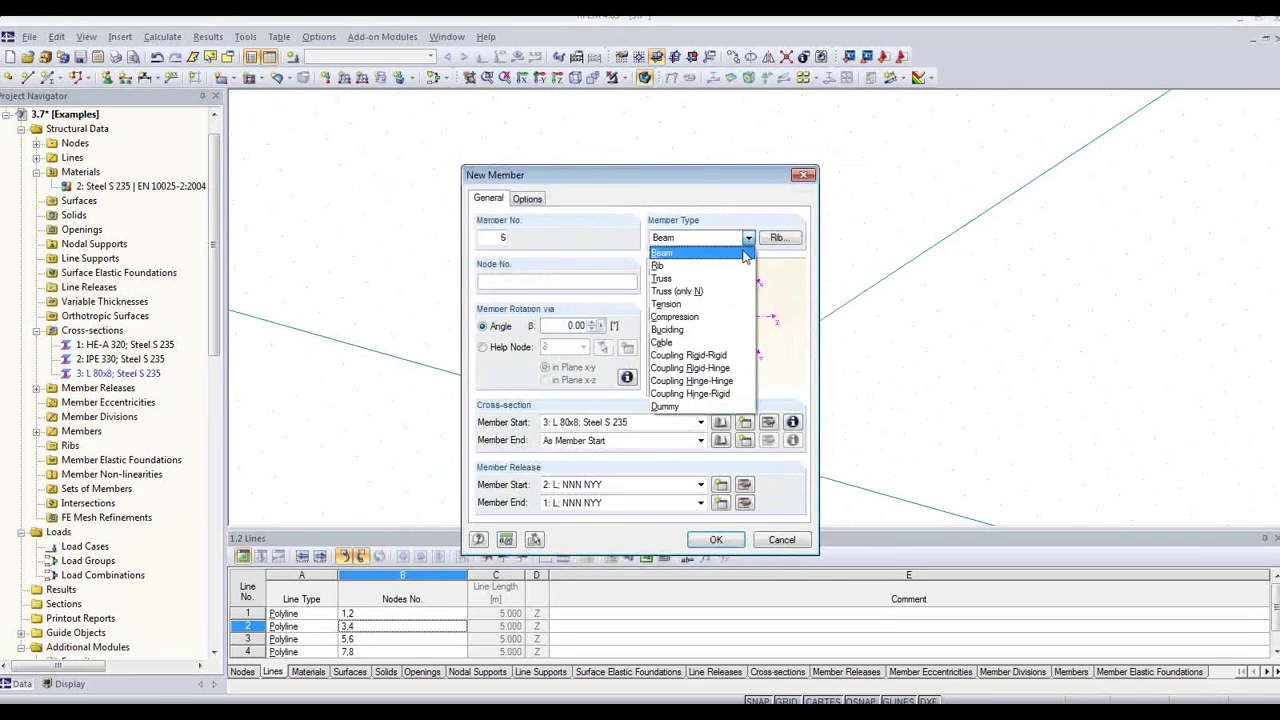
pyautogui.click(702, 305)
# Place two crossing diagonal braces between the tops and opposite bases of the two columns joined by the beam.
pyautogui.click(716, 539)
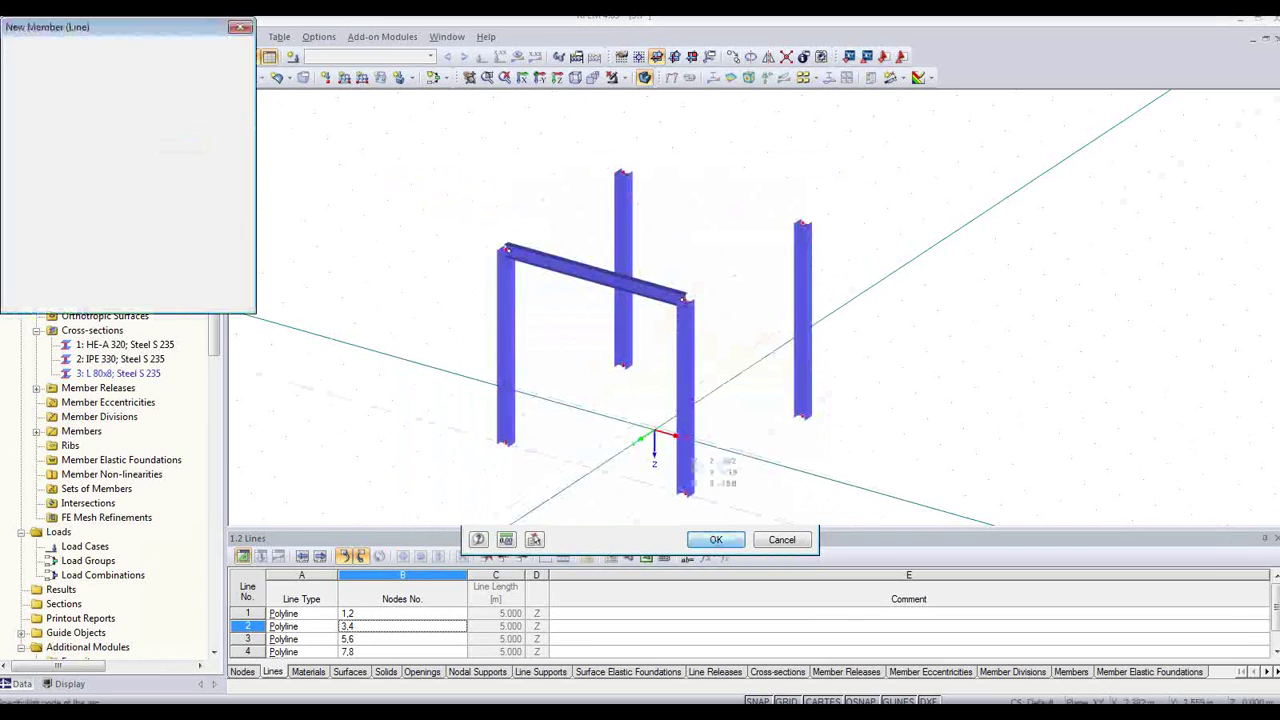
pyautogui.click(507, 249)
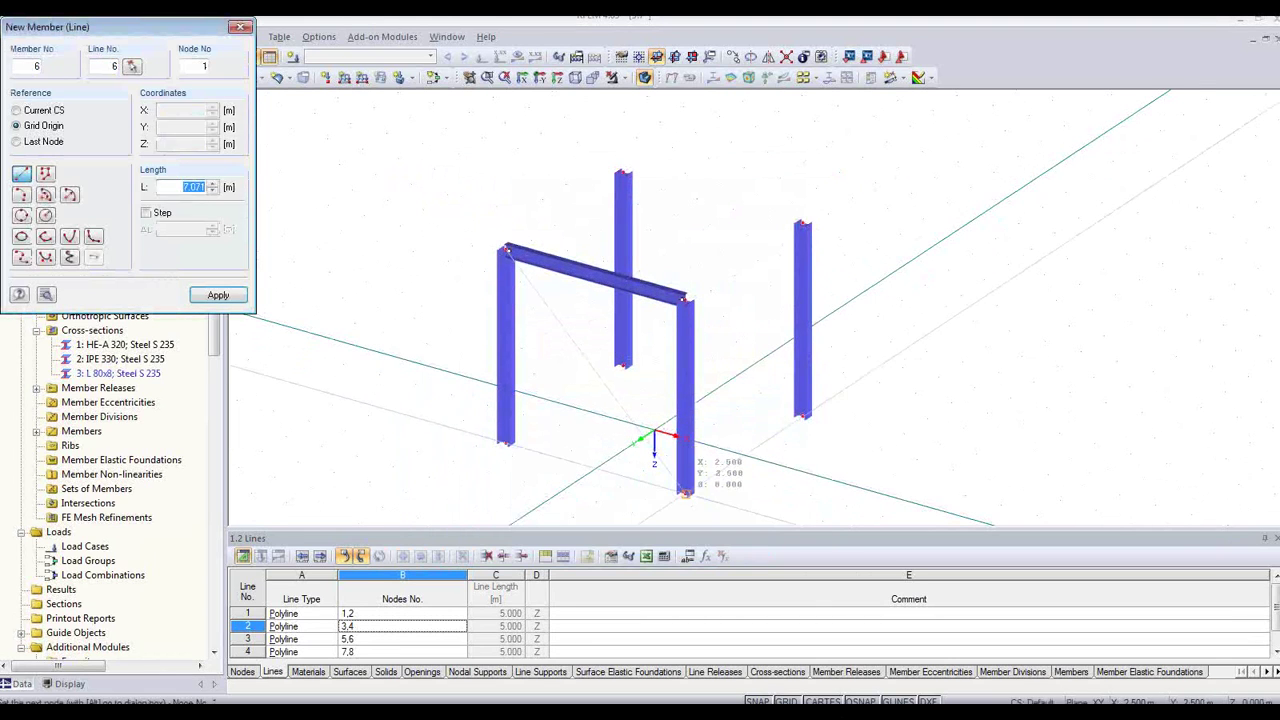
pyautogui.click(685, 490)
pyautogui.click(685, 300)
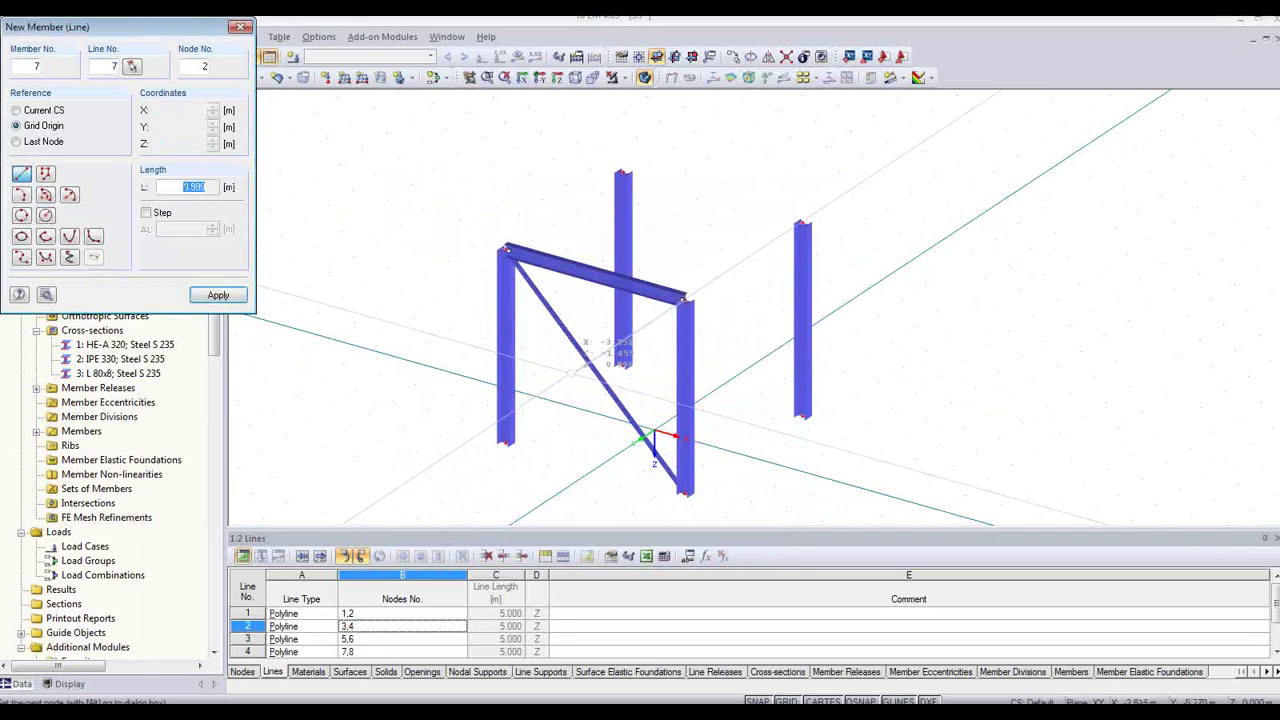
pyautogui.click(507, 442)
pyautogui.press('Escape')
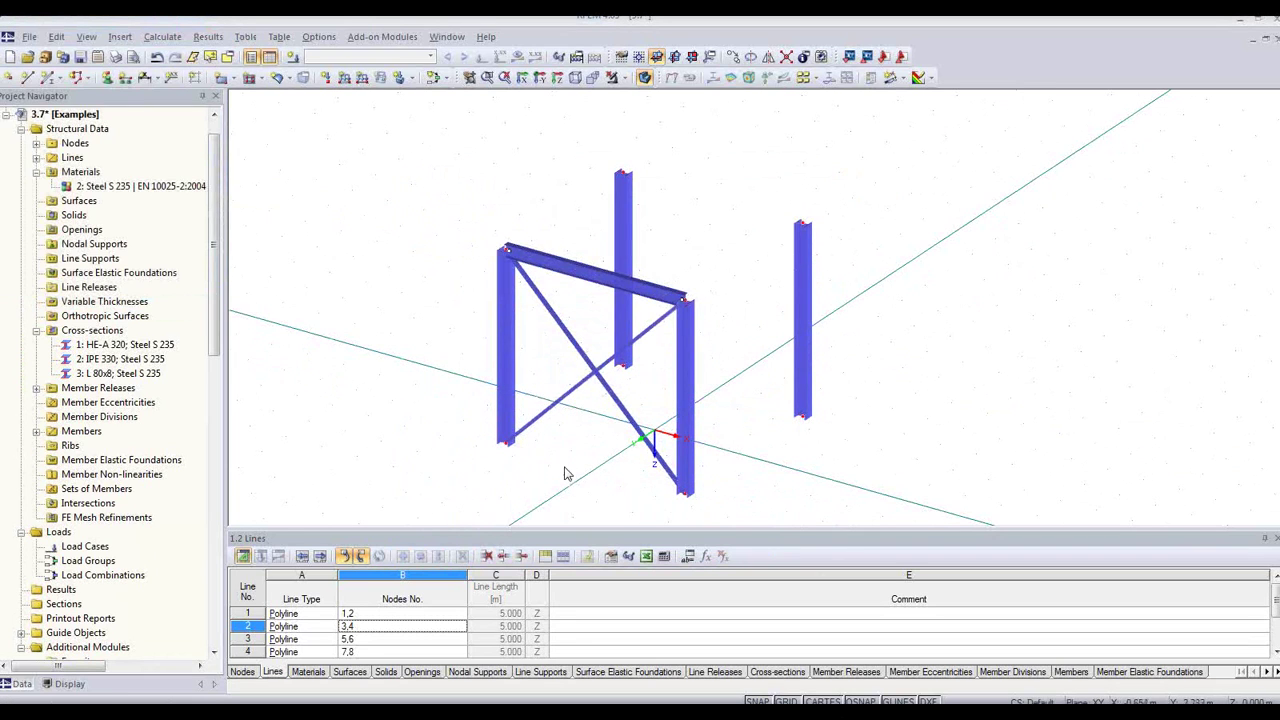
# Rotate-copy the beam and its two crossing braces three times at 90° about the Z axis through the origin.
pyautogui.keyDown('ctrl'); pyautogui.moveTo(561, 469); pyautogui.dragTo(680, 450, button='middle'); pyautogui.keyUp('ctrl')
pyautogui.moveTo(657, 363); pyautogui.dragTo(621, 228)
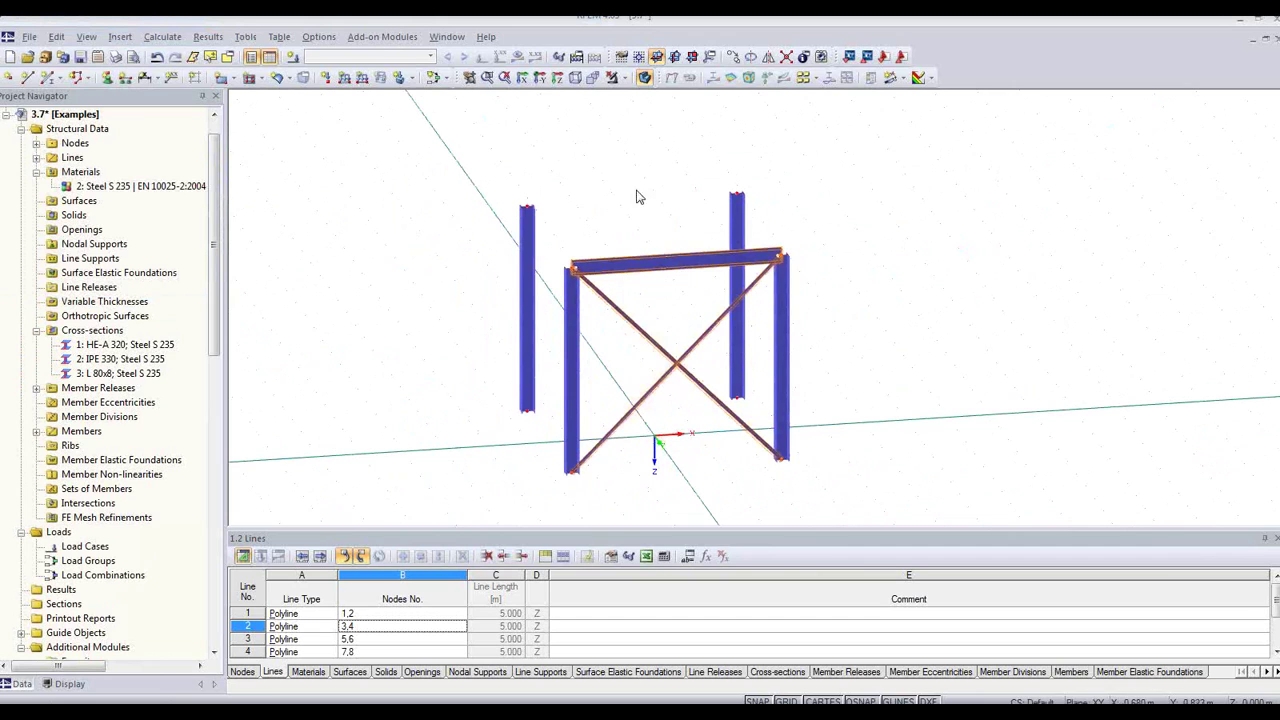
pyautogui.click(751, 58)
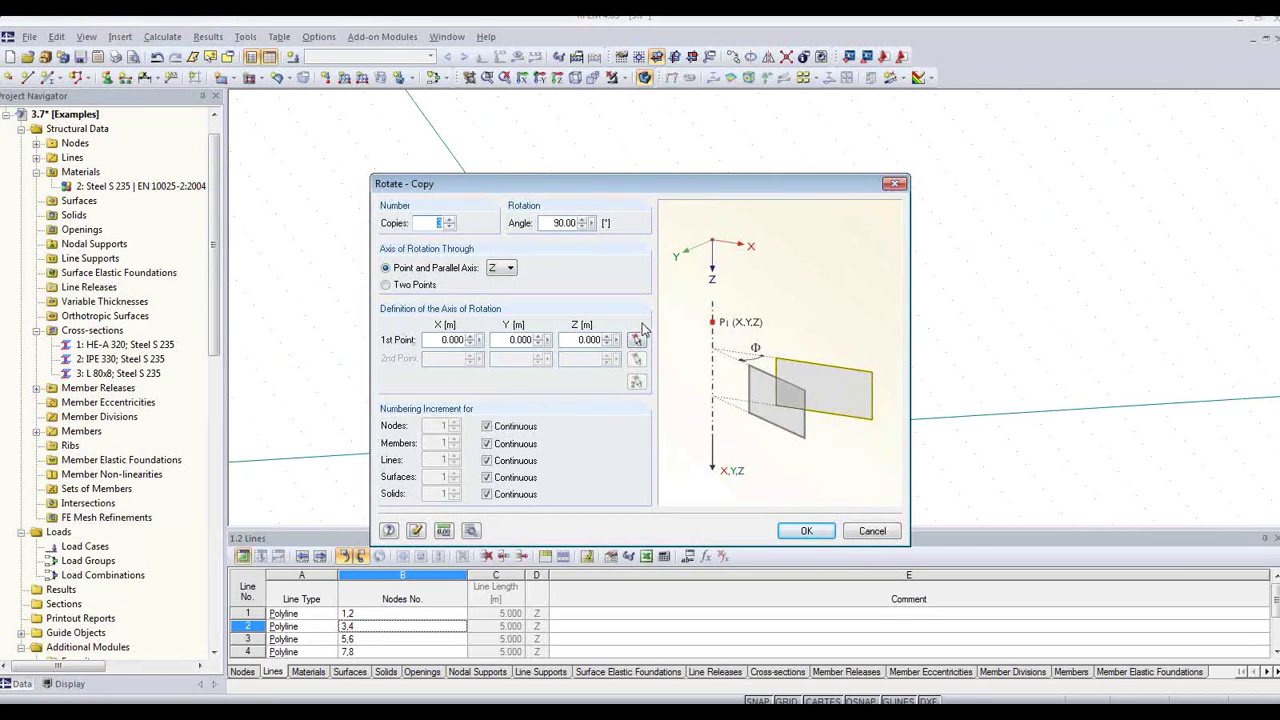
pyautogui.click(805, 531)
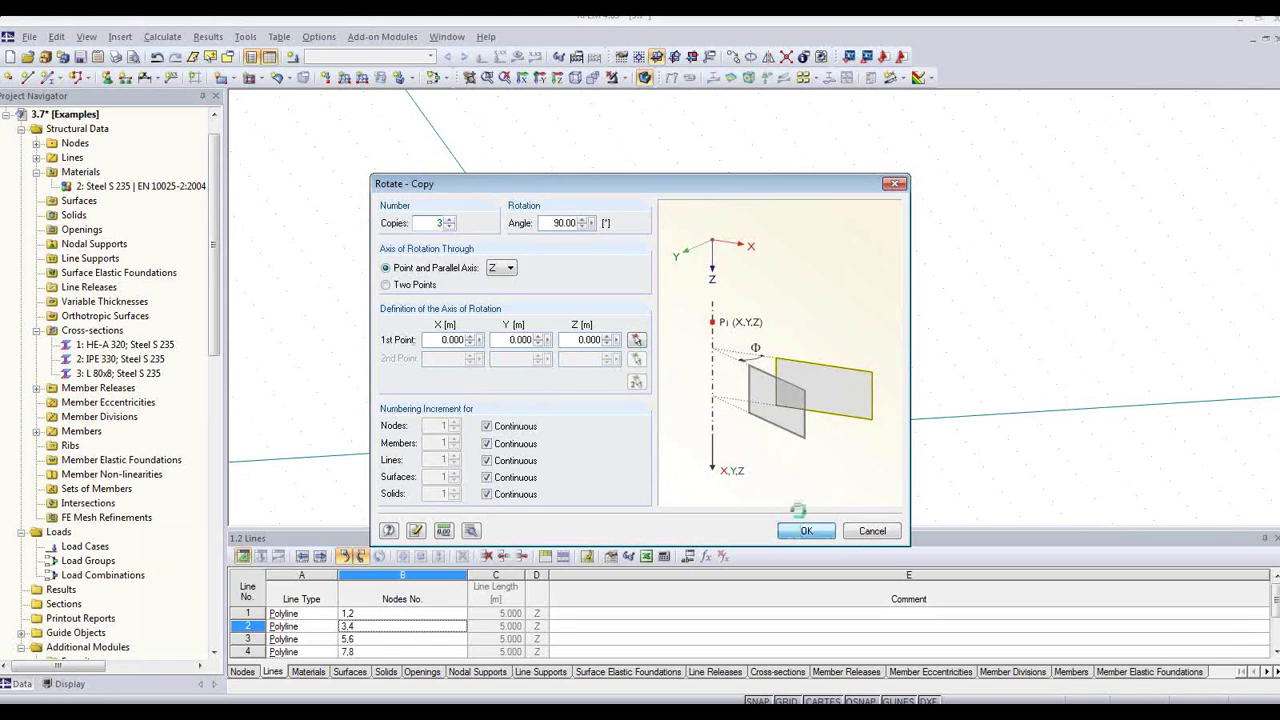
# Copy the entire braced tower storey upwards twice with a displacement dZ of -5 m.
pyautogui.keyDown('ctrl'); pyautogui.moveTo(974, 314); pyautogui.dragTo(870, 316, button='middle'); pyautogui.keyUp('ctrl')
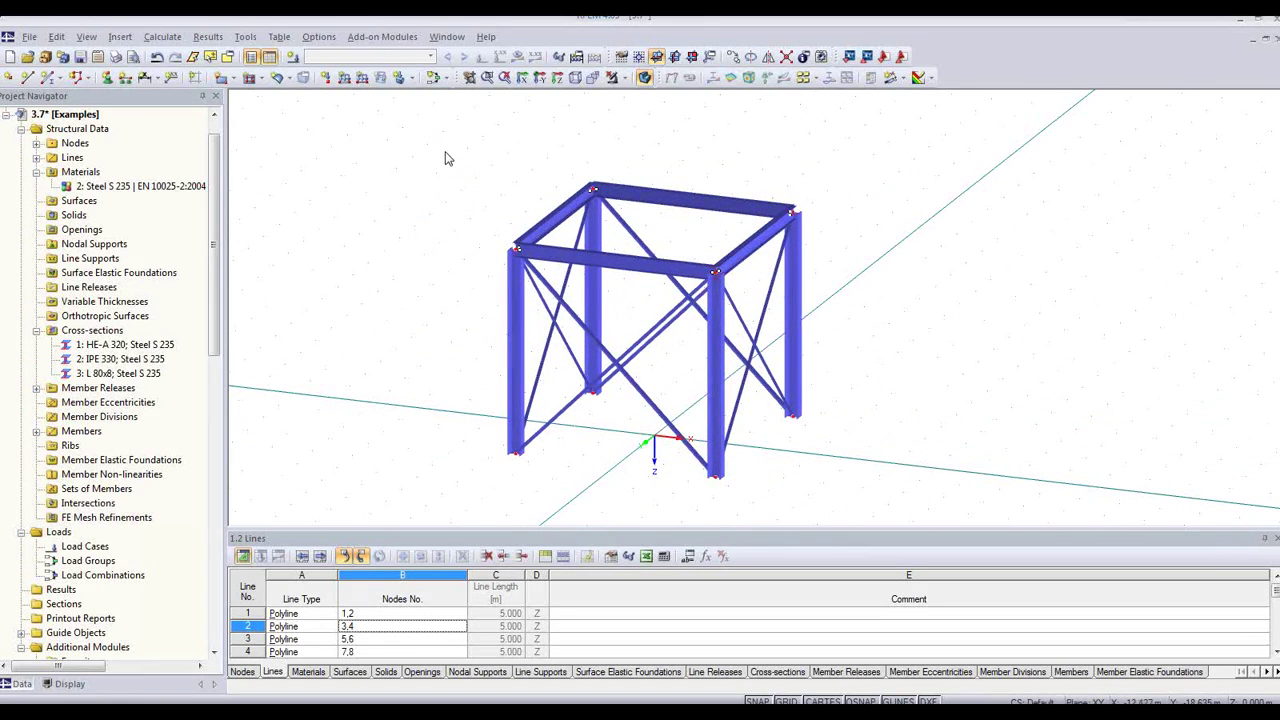
pyautogui.moveTo(446, 159); pyautogui.dragTo(916, 510)
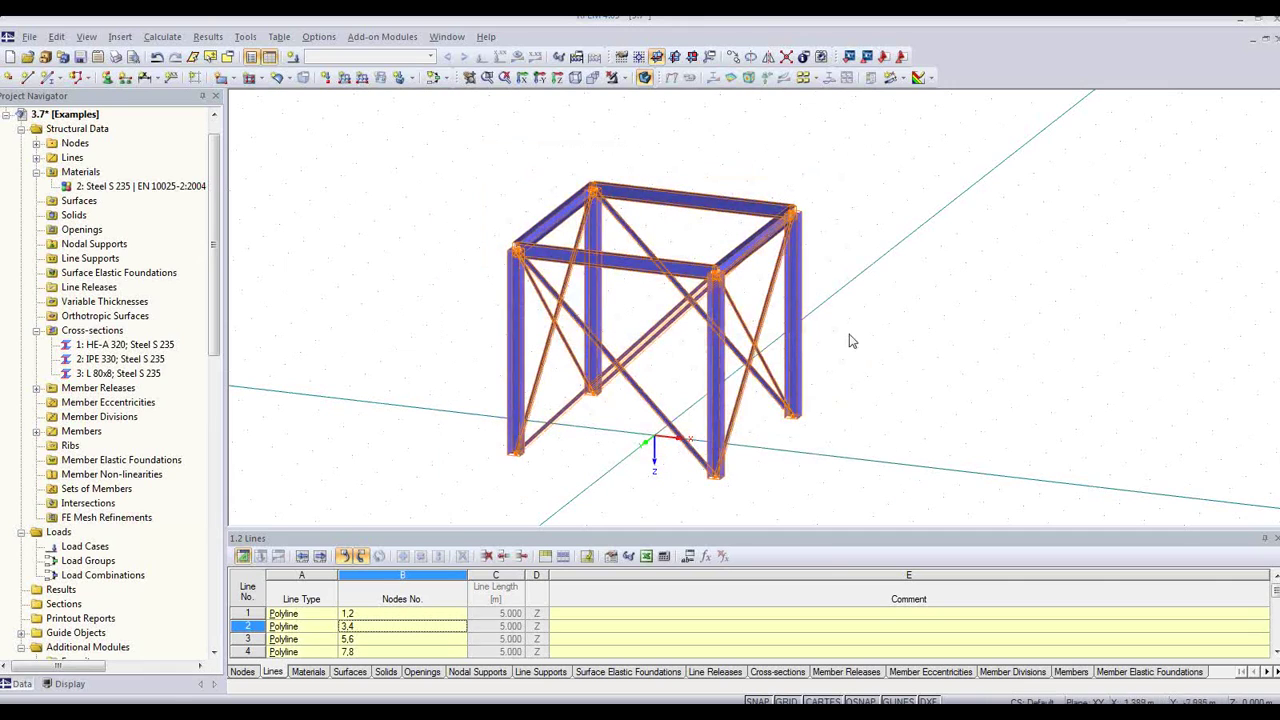
pyautogui.click(733, 56)
pyautogui.click(519, 259)
pyautogui.write('2')
pyautogui.click(500, 340)
pyautogui.write('-5')
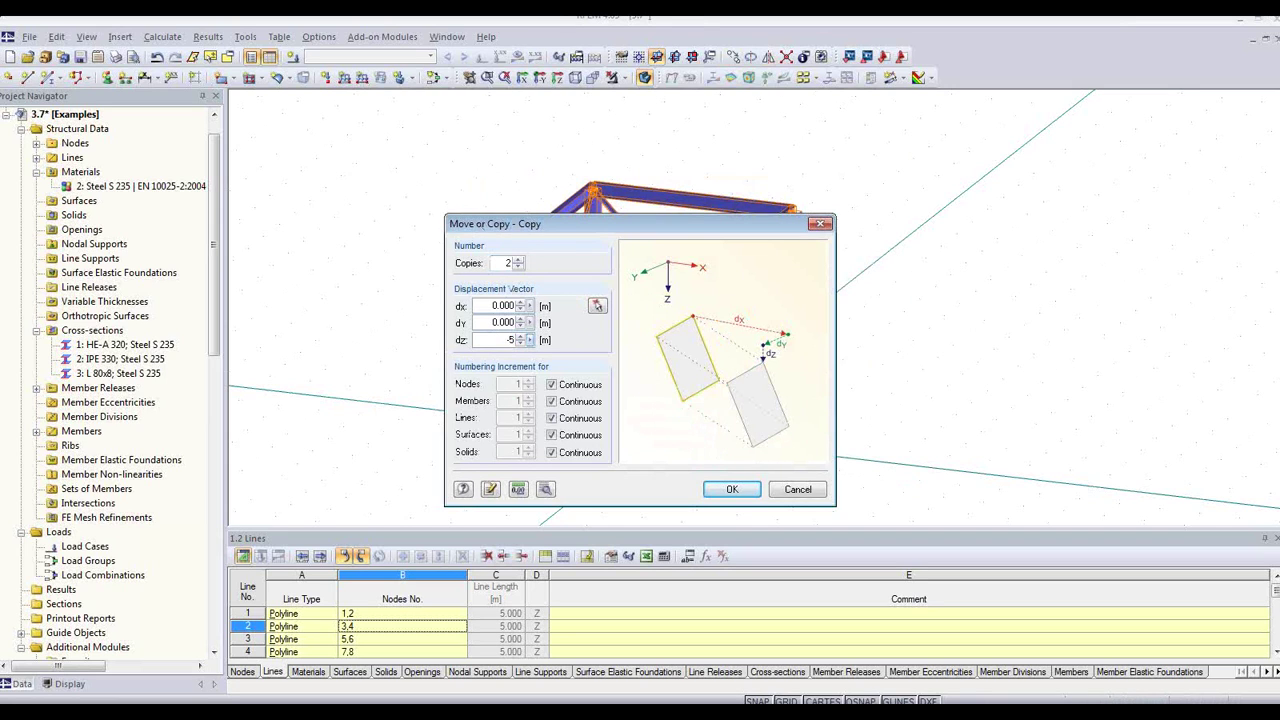
pyautogui.click(731, 490)
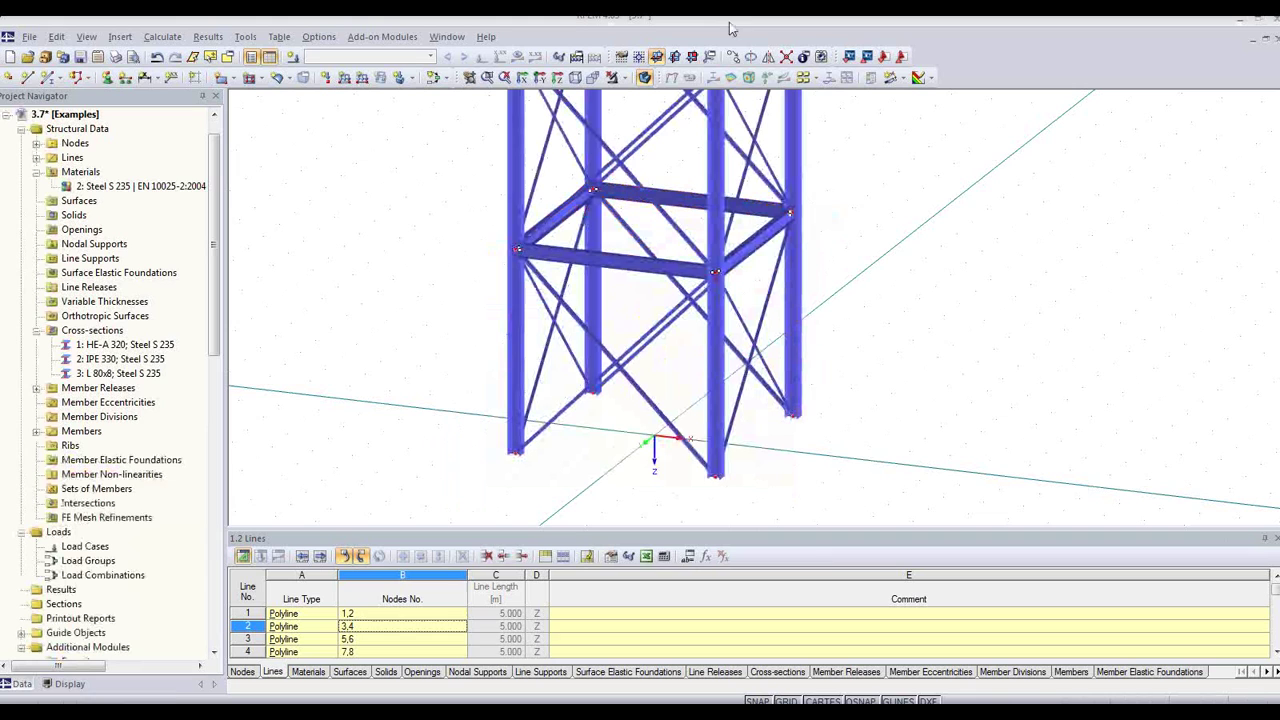
# Inspect the full height of the tower and look up the coordinates of node 1 in the node table.
pyautogui.scroll(-4, 938, 157)
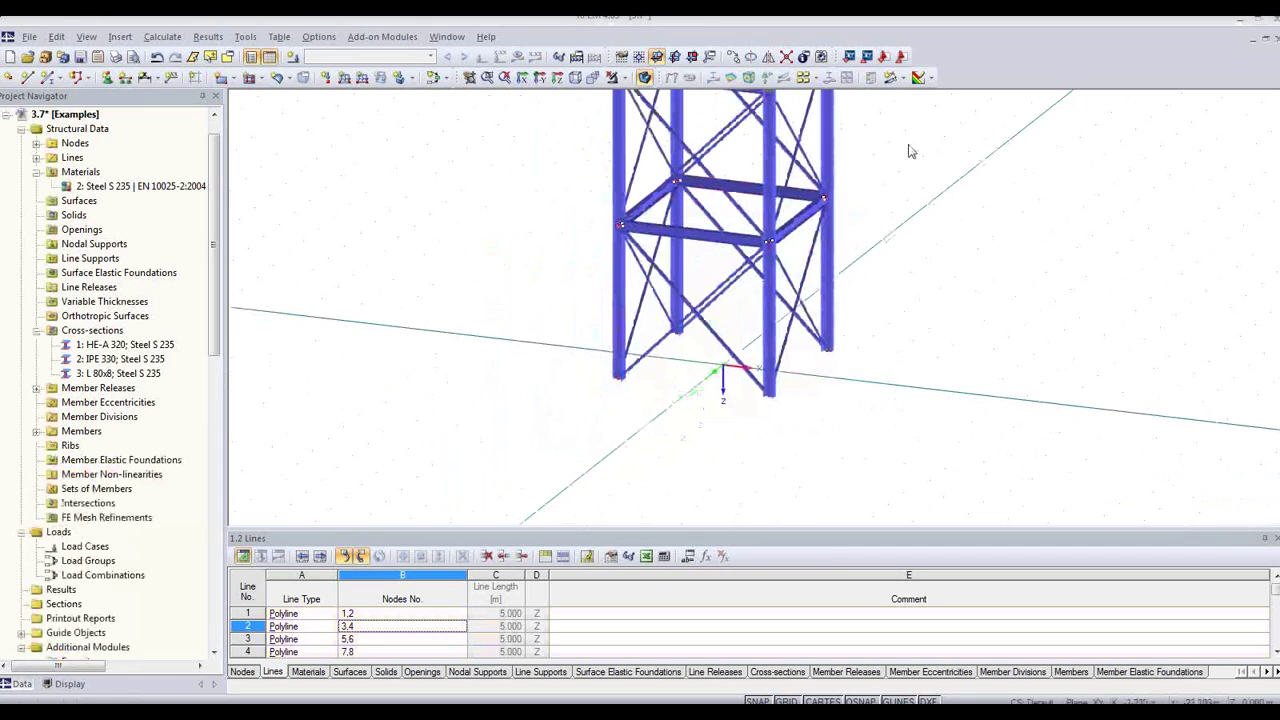
pyautogui.click(792, 282)
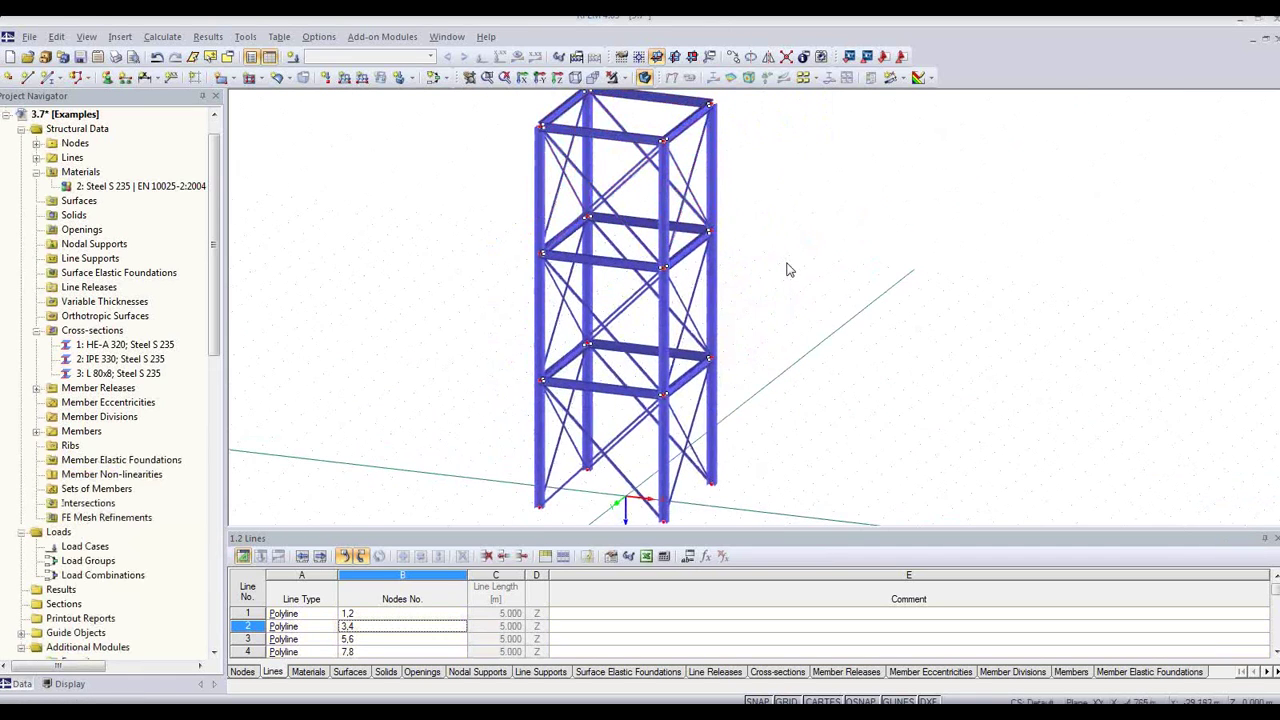
pyautogui.scroll(-1, 787, 270)
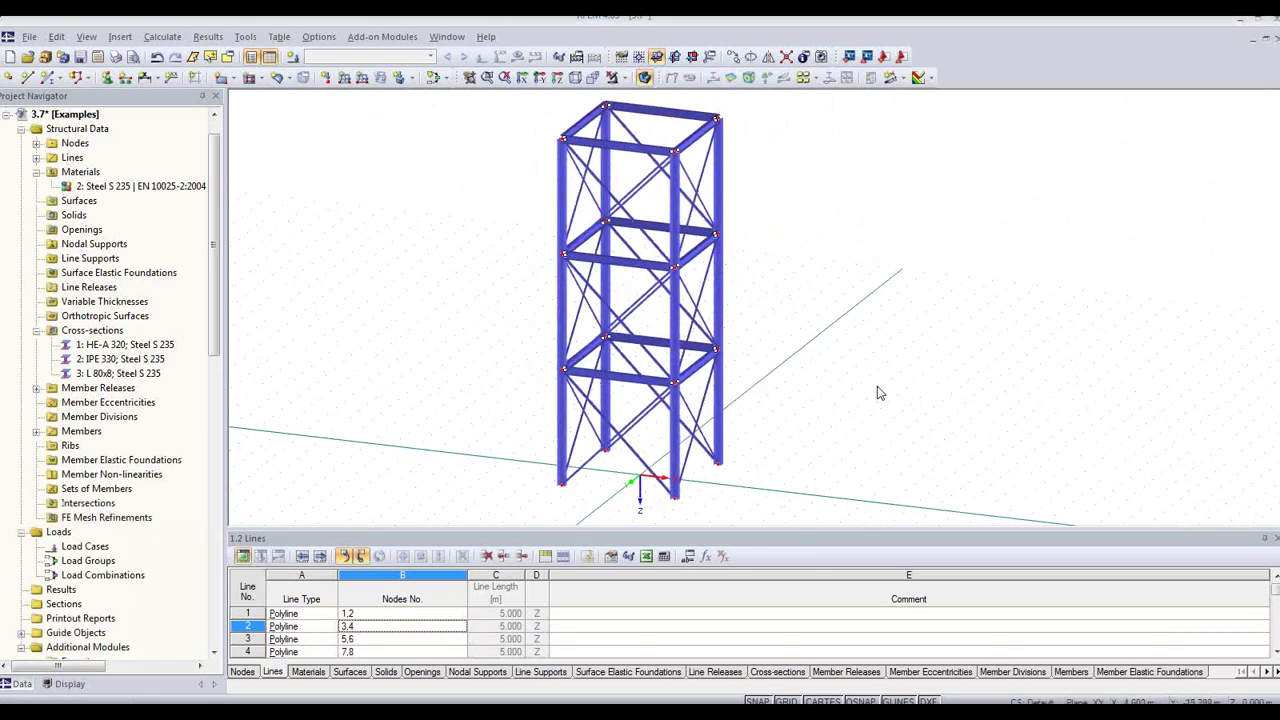
pyautogui.moveTo(871, 392); pyautogui.dragTo(859, 359, button='right')
pyautogui.click(828, 359)
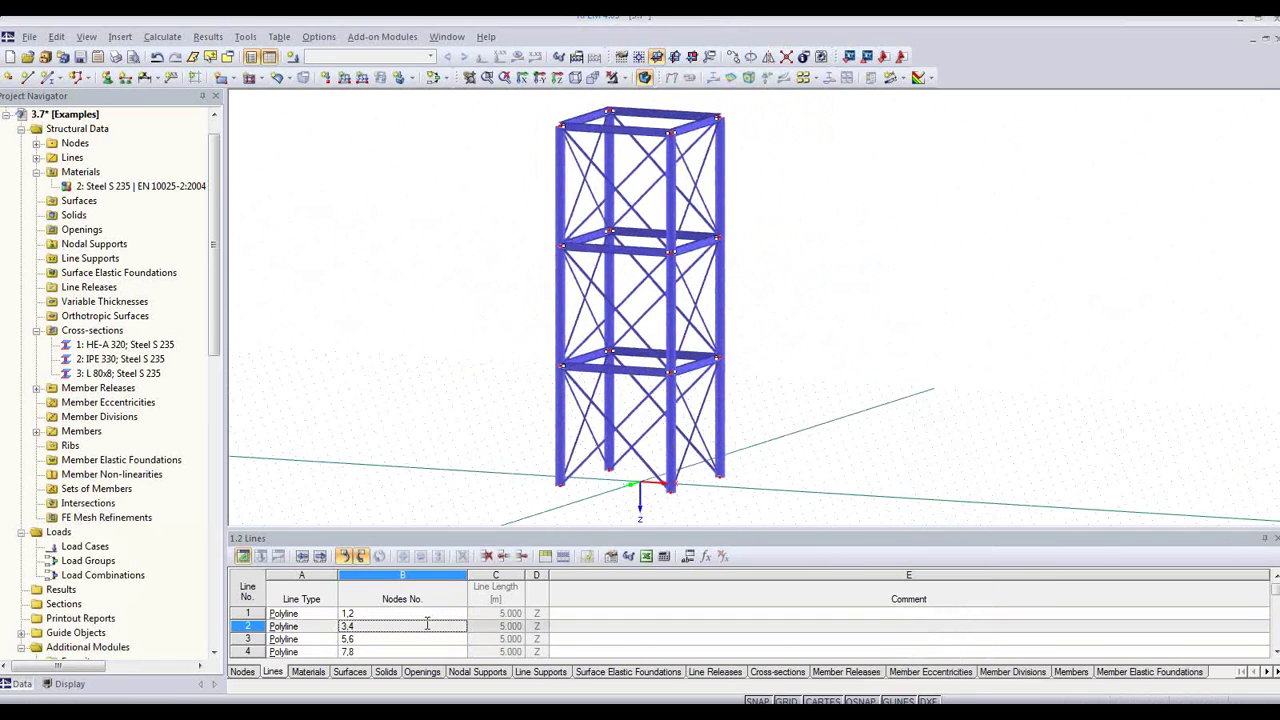
pyautogui.click(242, 672)
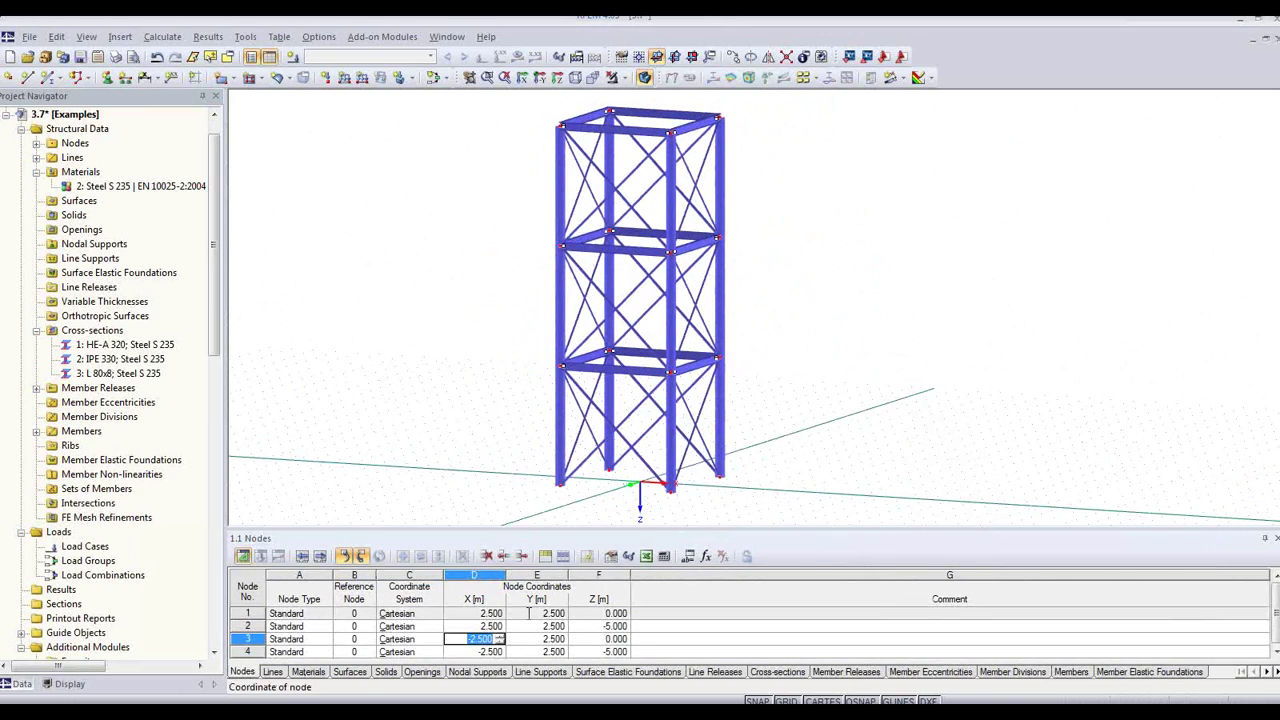
pyautogui.click(529, 614)
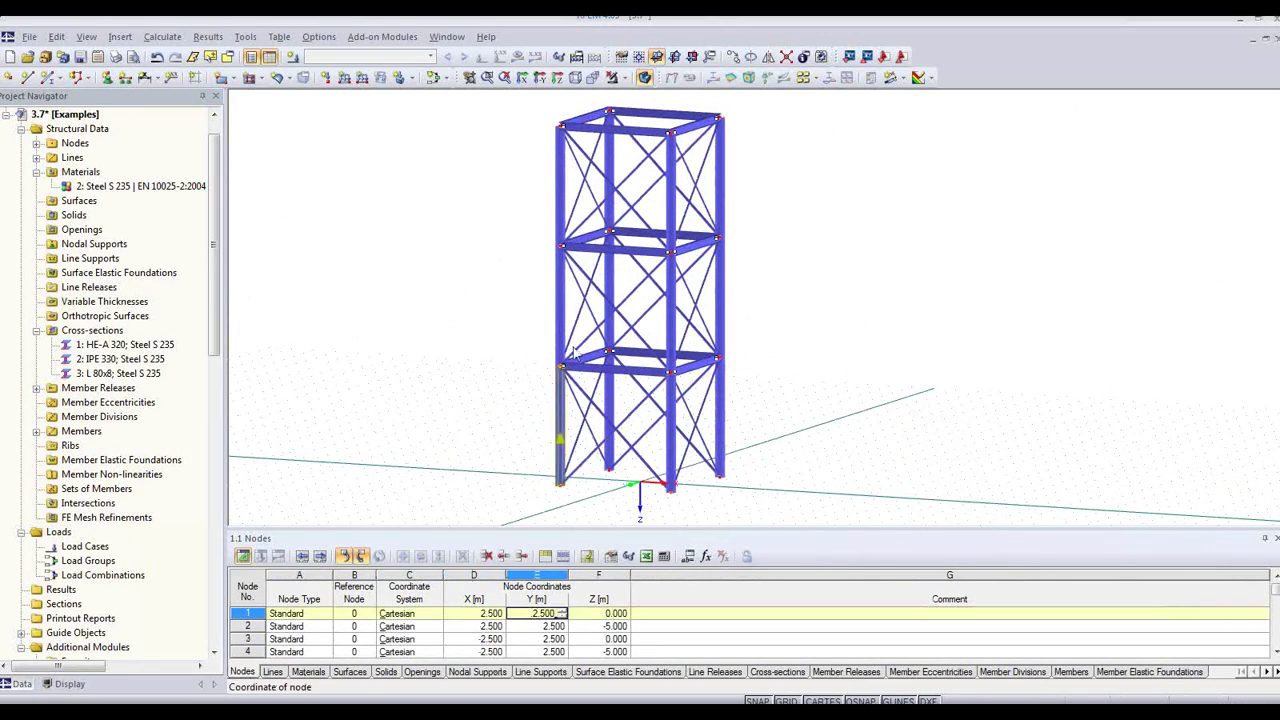
# Set the Z coordinate of the four top nodes 18, 20, 22 and 24 to -13 m.
pyautogui.moveTo(519, 94); pyautogui.dragTo(752, 148)
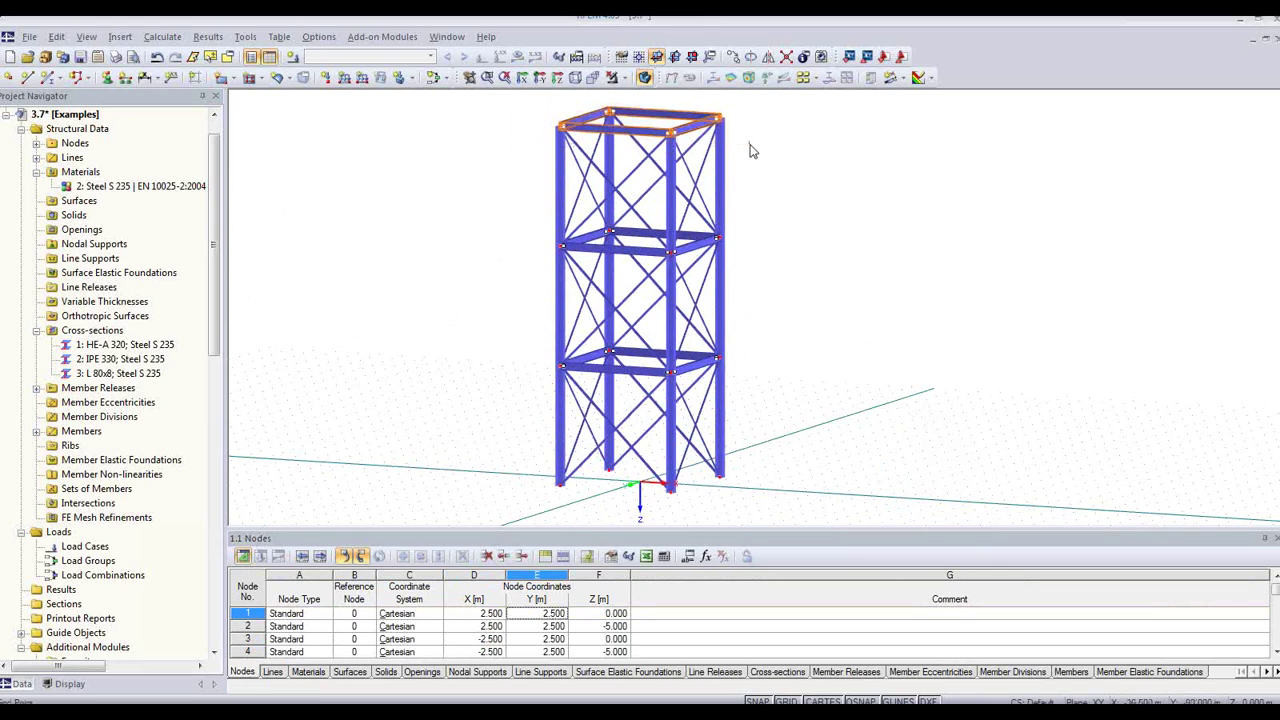
pyautogui.rightClick(634, 136)
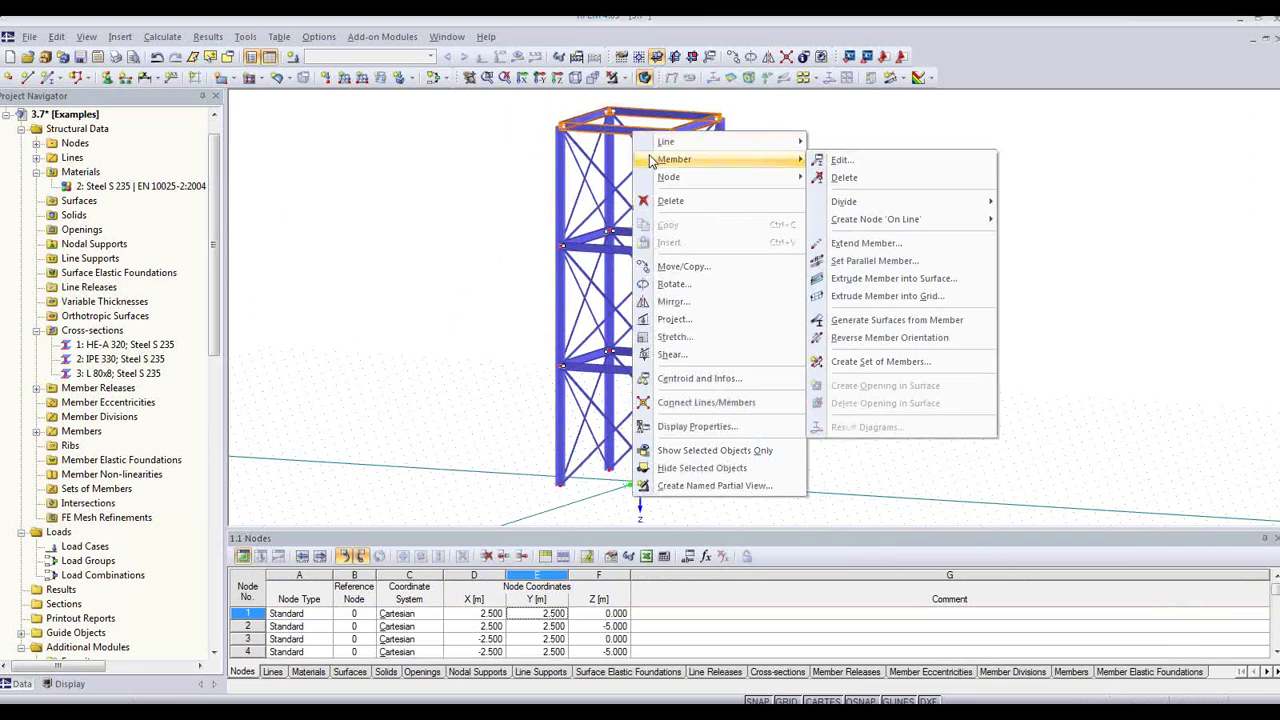
pyautogui.moveTo(694, 178)
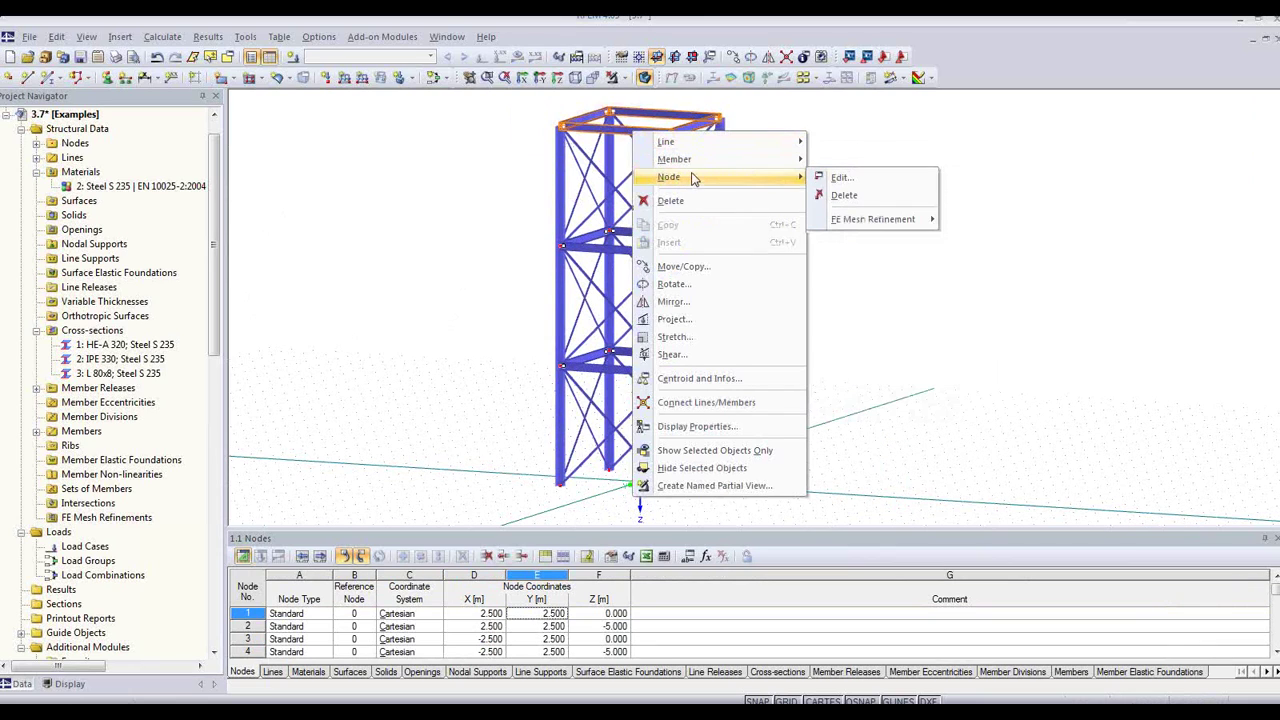
pyautogui.click(840, 177)
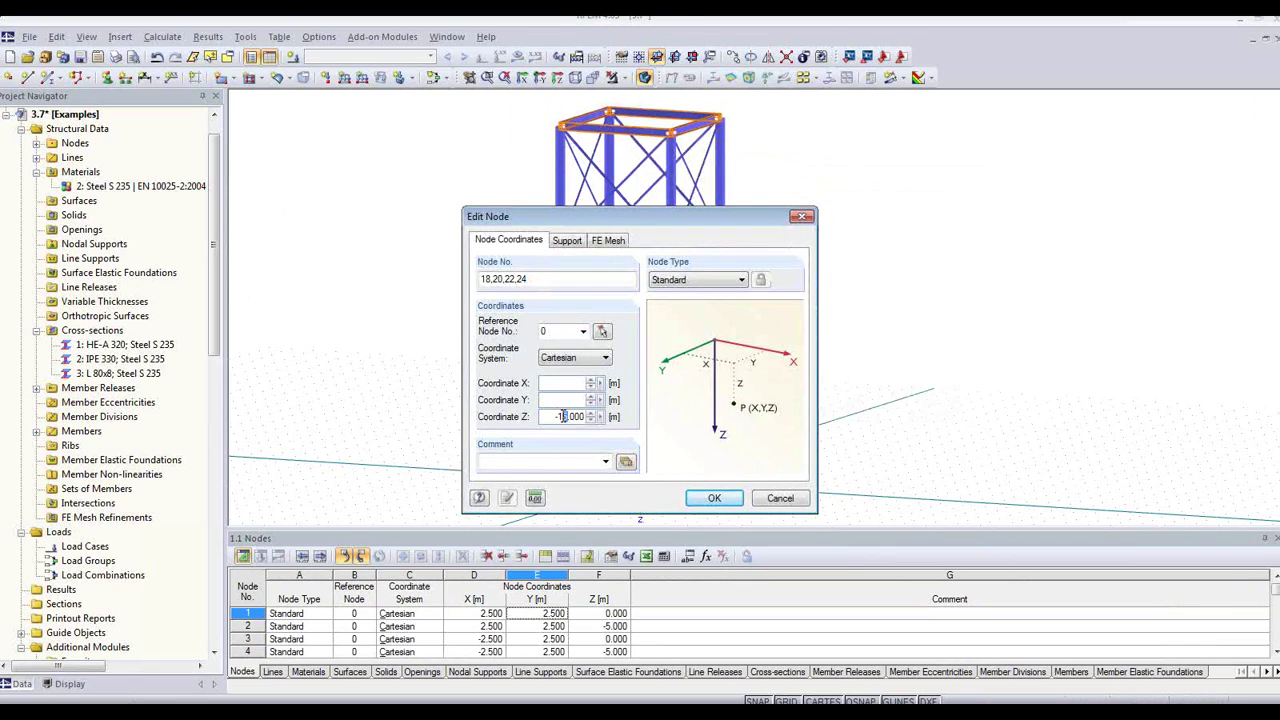
pyautogui.write('3')
pyautogui.press('Return')
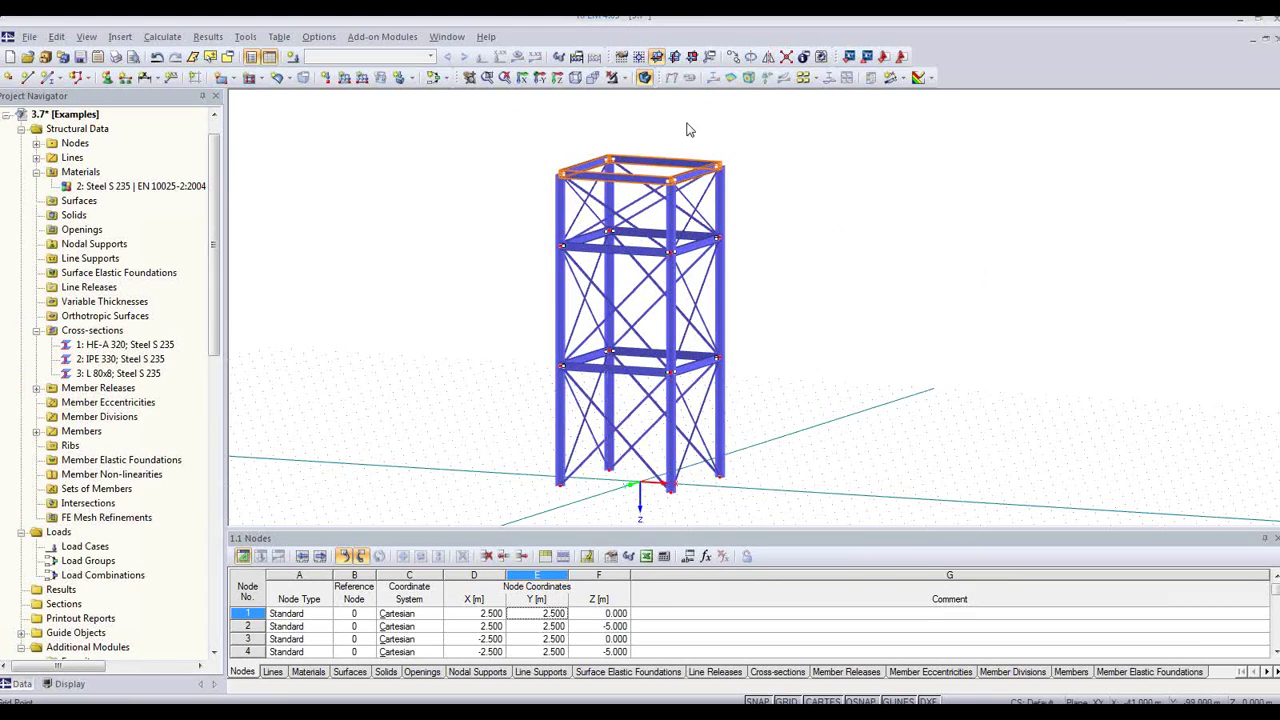
# Divide the four top beams 37, 40, 43 and 46 with two new intermediate nodes each.
pyautogui.scroll(5, 651, 128)
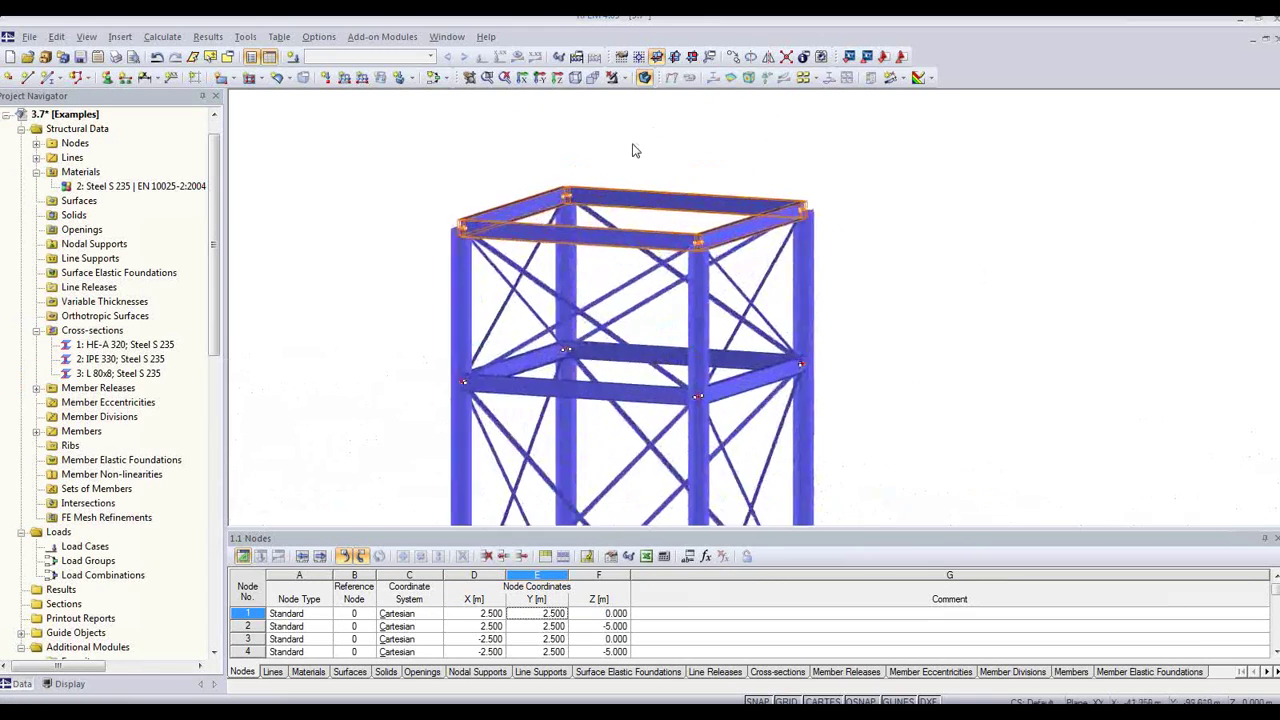
pyautogui.scroll(3, 632, 150)
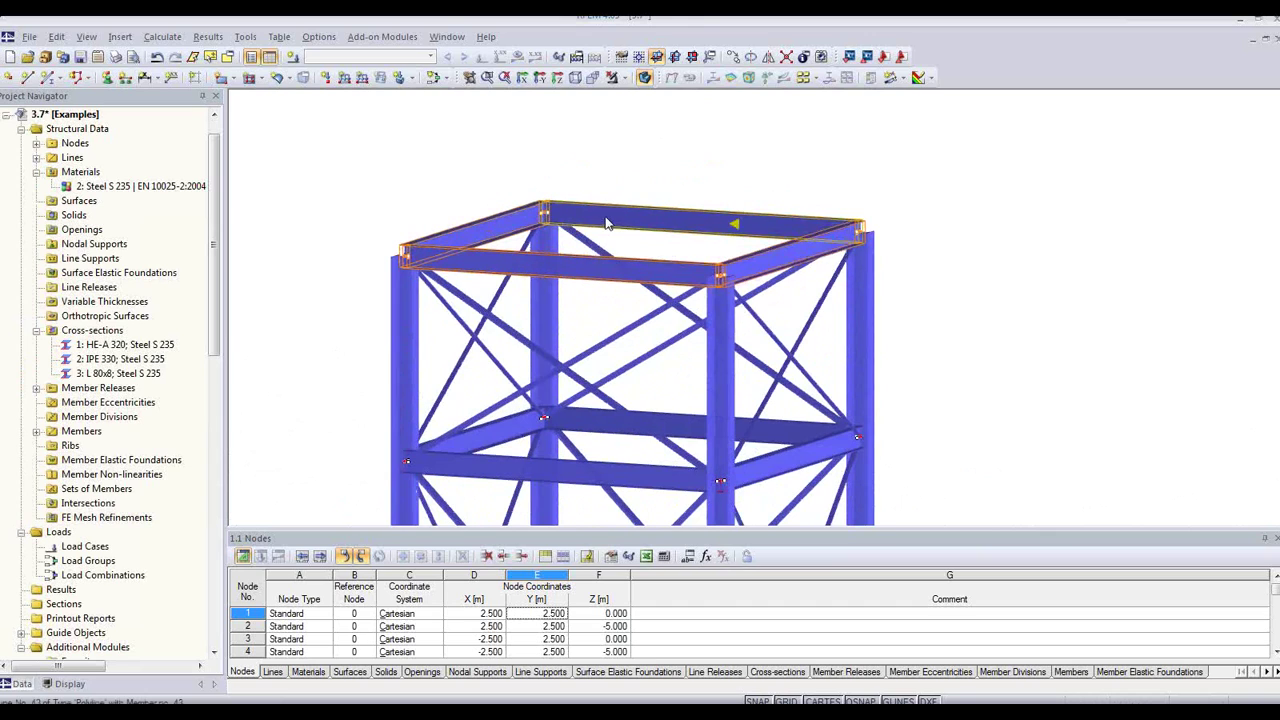
pyautogui.moveTo(478, 232)
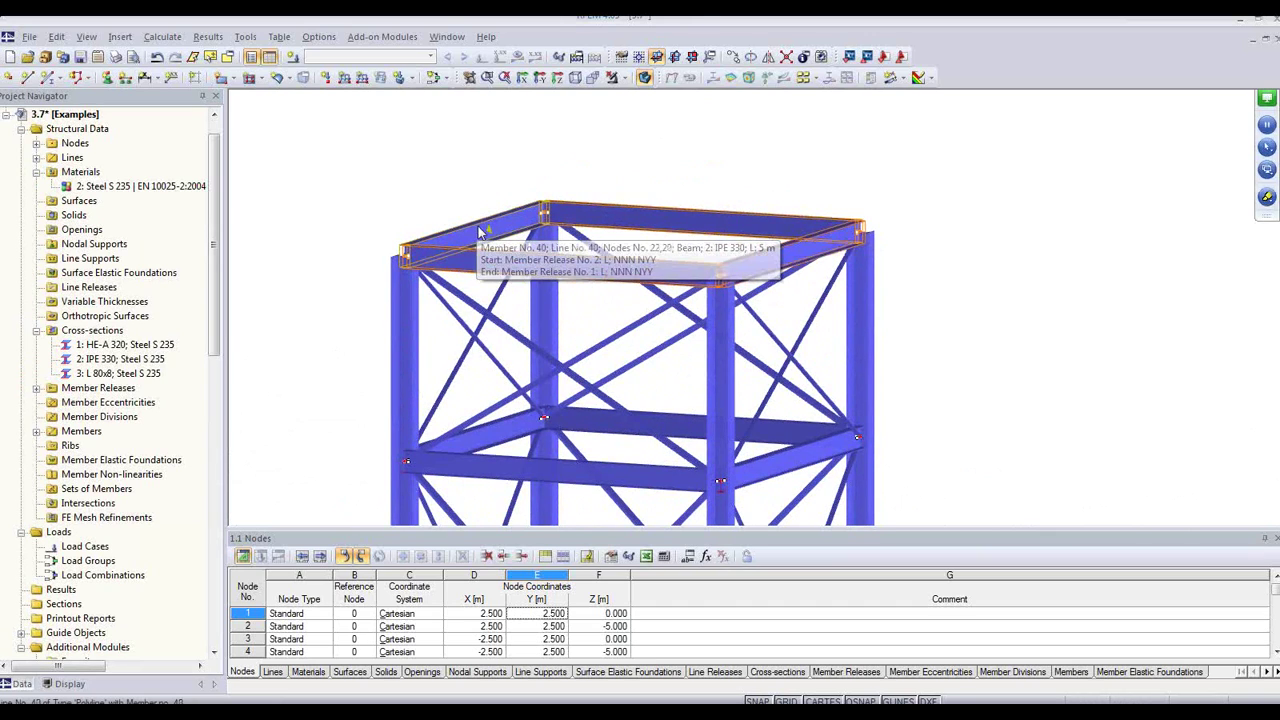
pyautogui.moveTo(608, 224)
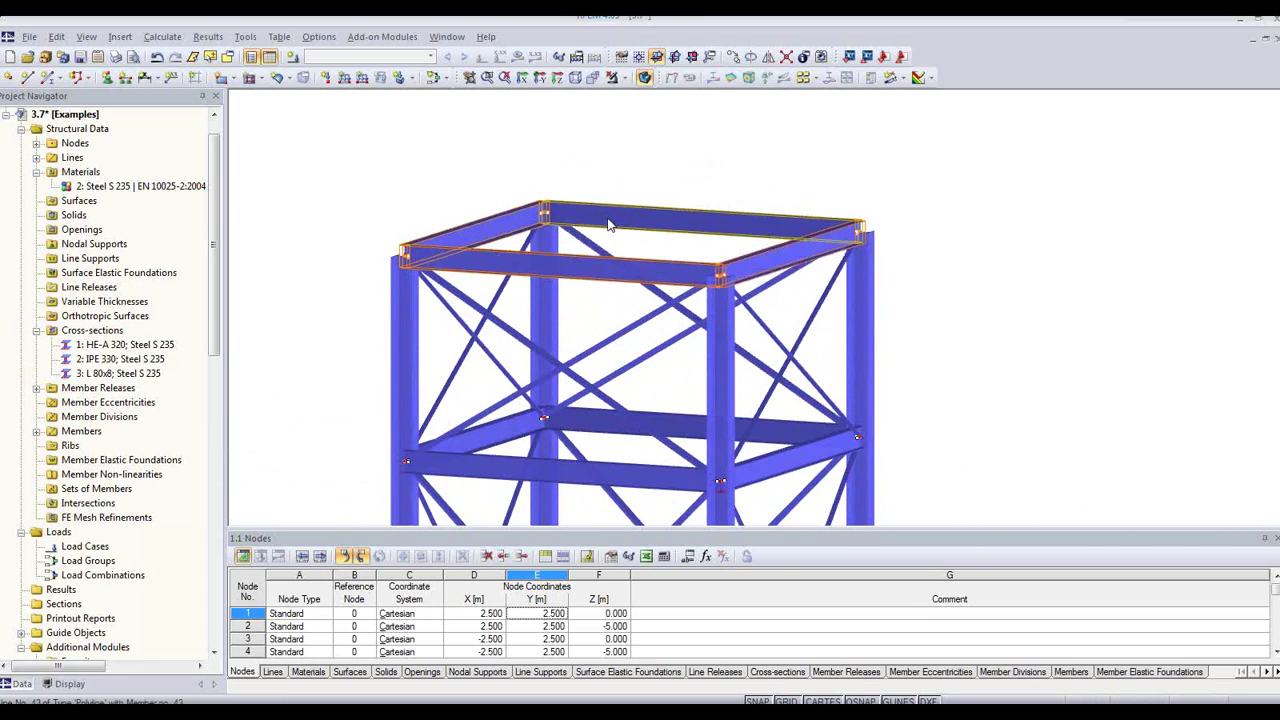
pyautogui.rightClick(608, 224)
pyautogui.moveTo(728, 254)
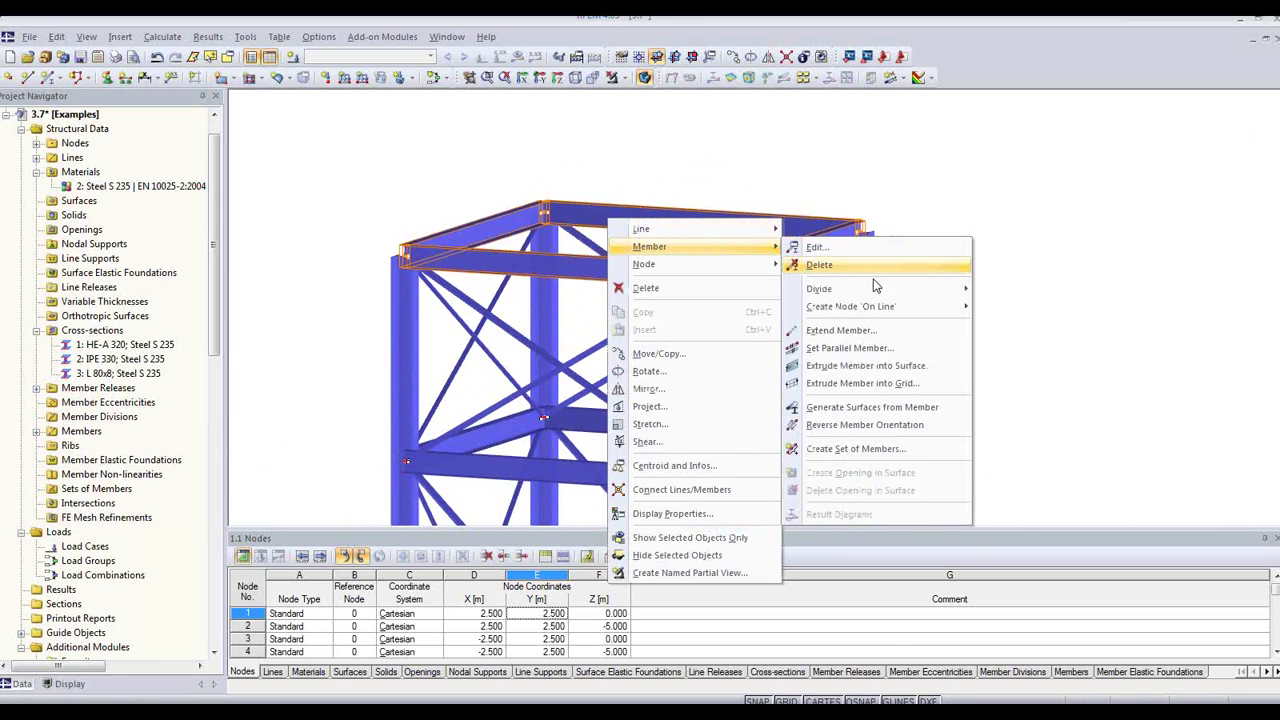
pyautogui.moveTo(948, 289)
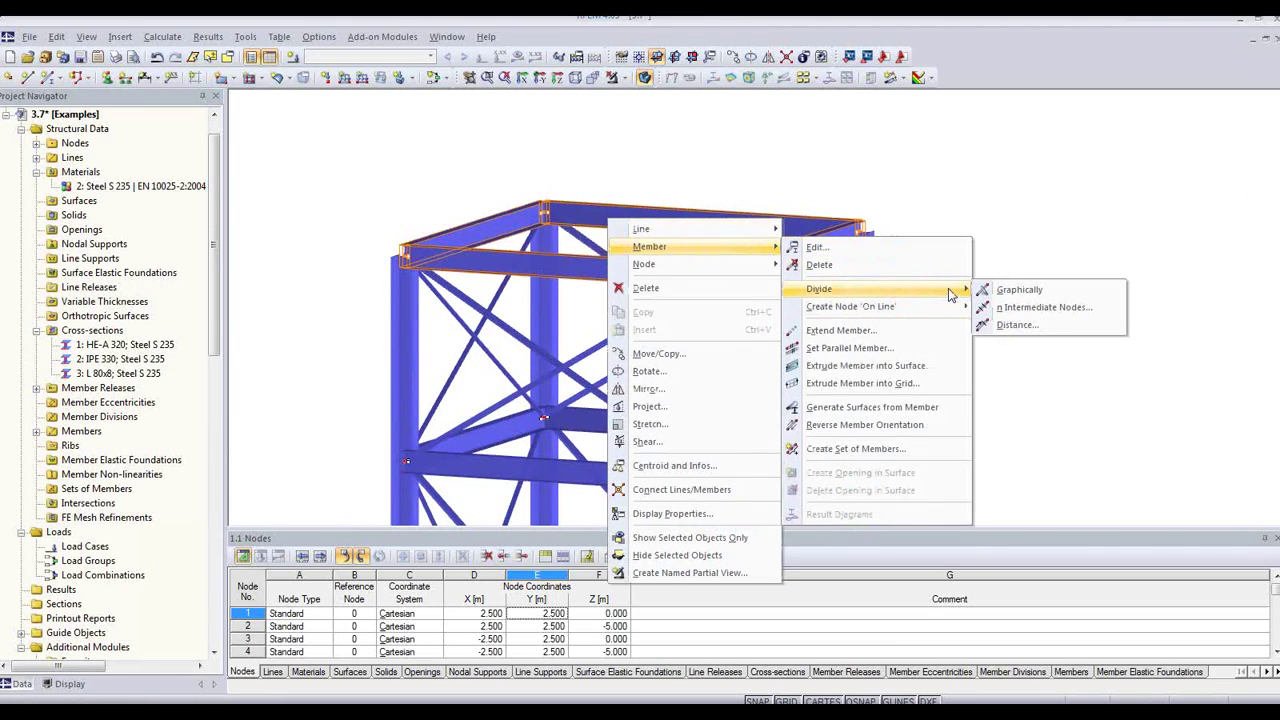
pyautogui.click(1081, 314)
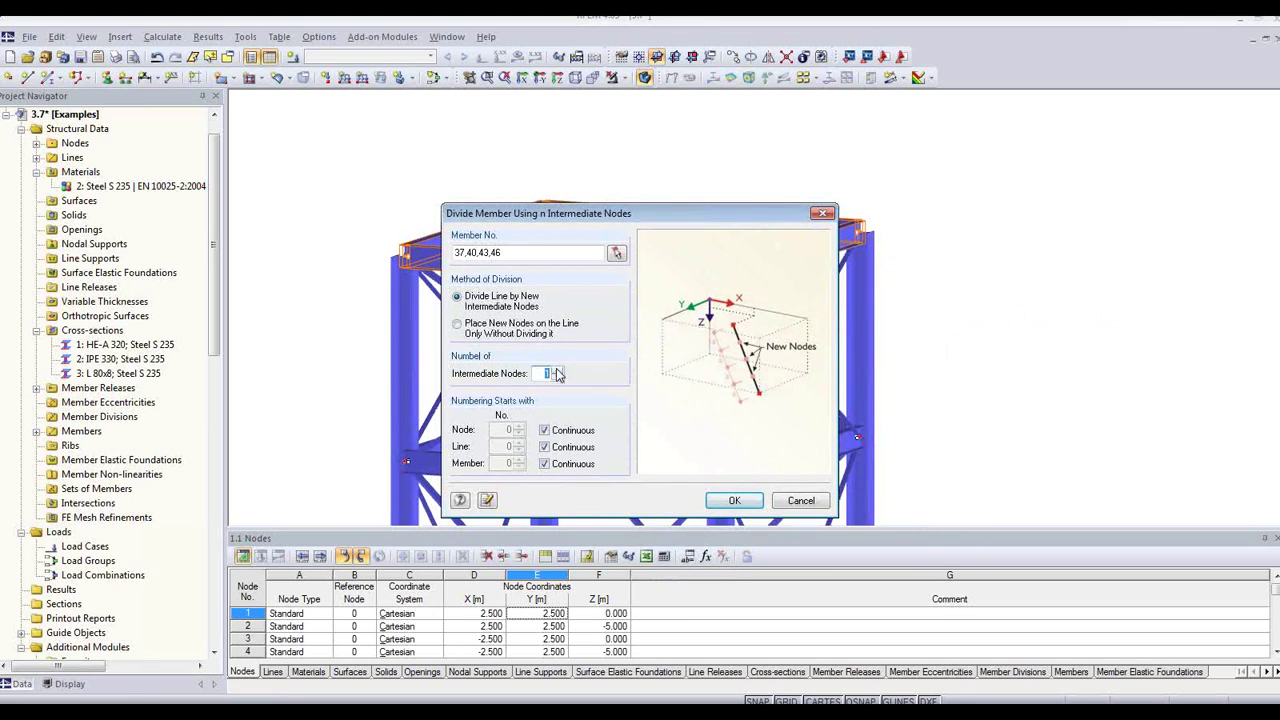
pyautogui.click(736, 501)
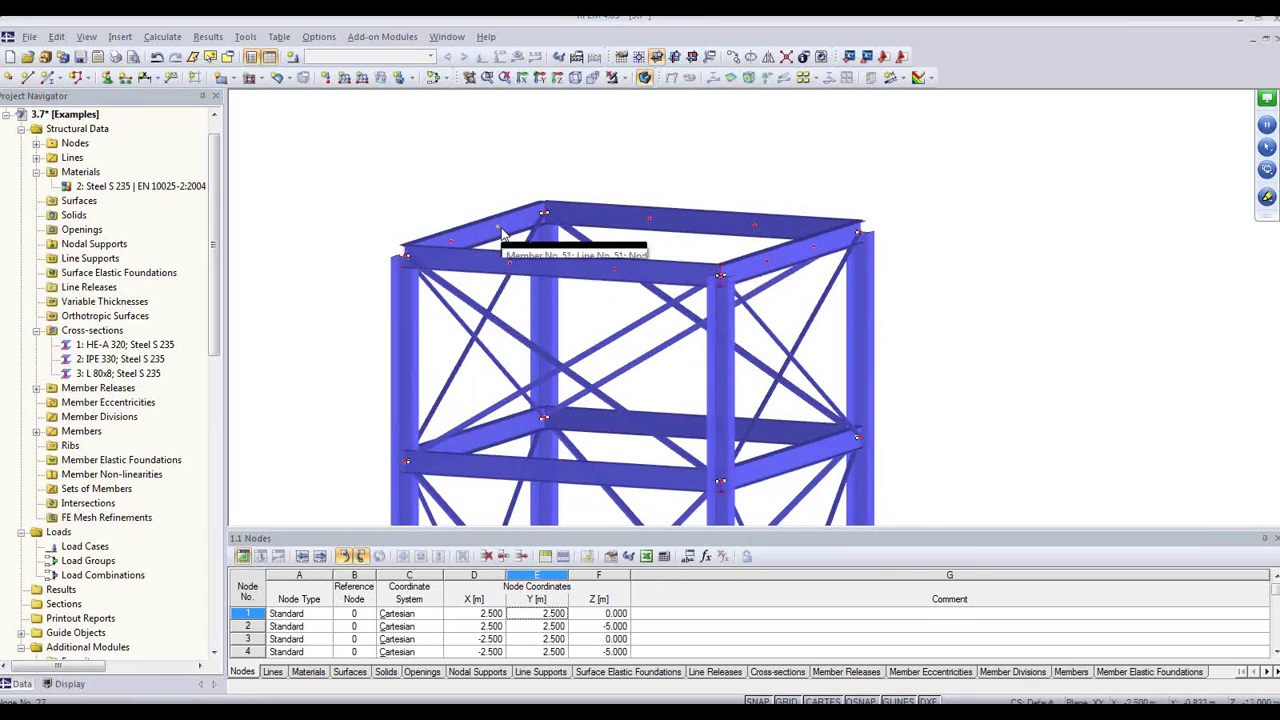
# Set up a new Beam member with the existing IPE 330 cross-section in Steel S 235 and no releases.
pyautogui.click(46, 77)
pyautogui.click(717, 244)
pyautogui.scroll(5, 717, 248)
pyautogui.click(700, 249)
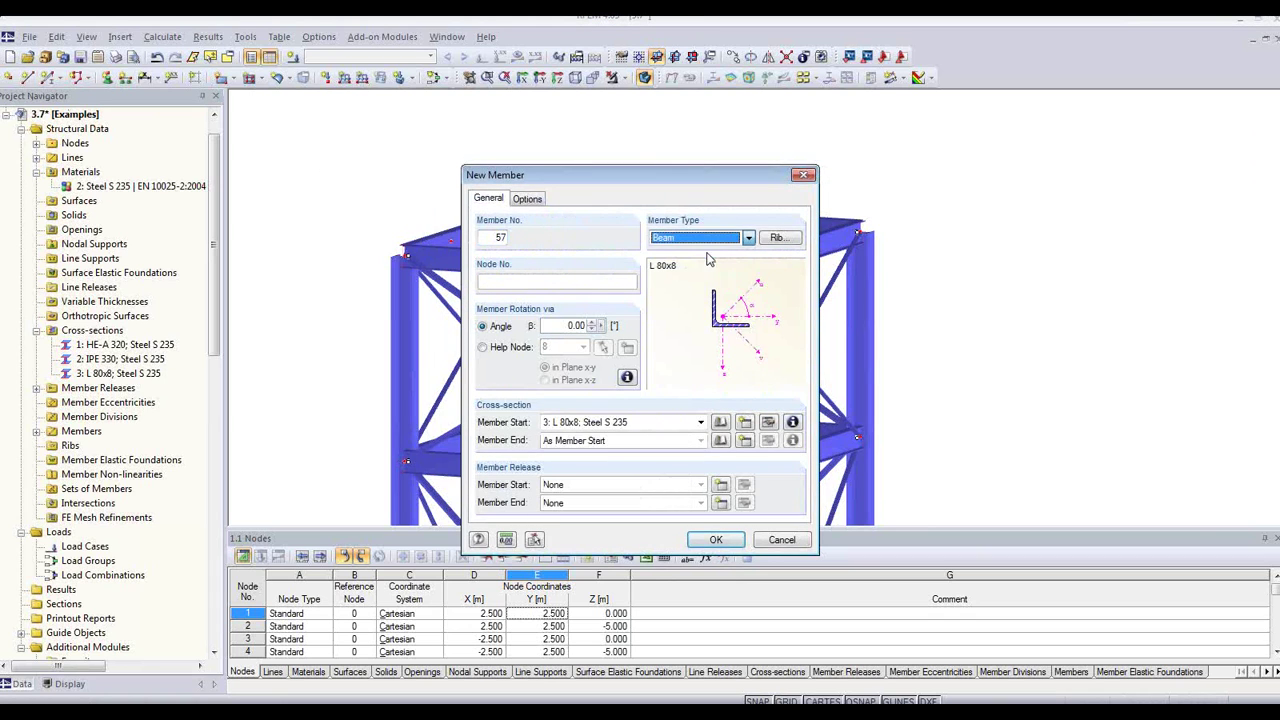
pyautogui.click(723, 424)
pyautogui.click(490, 250)
pyautogui.click(860, 558)
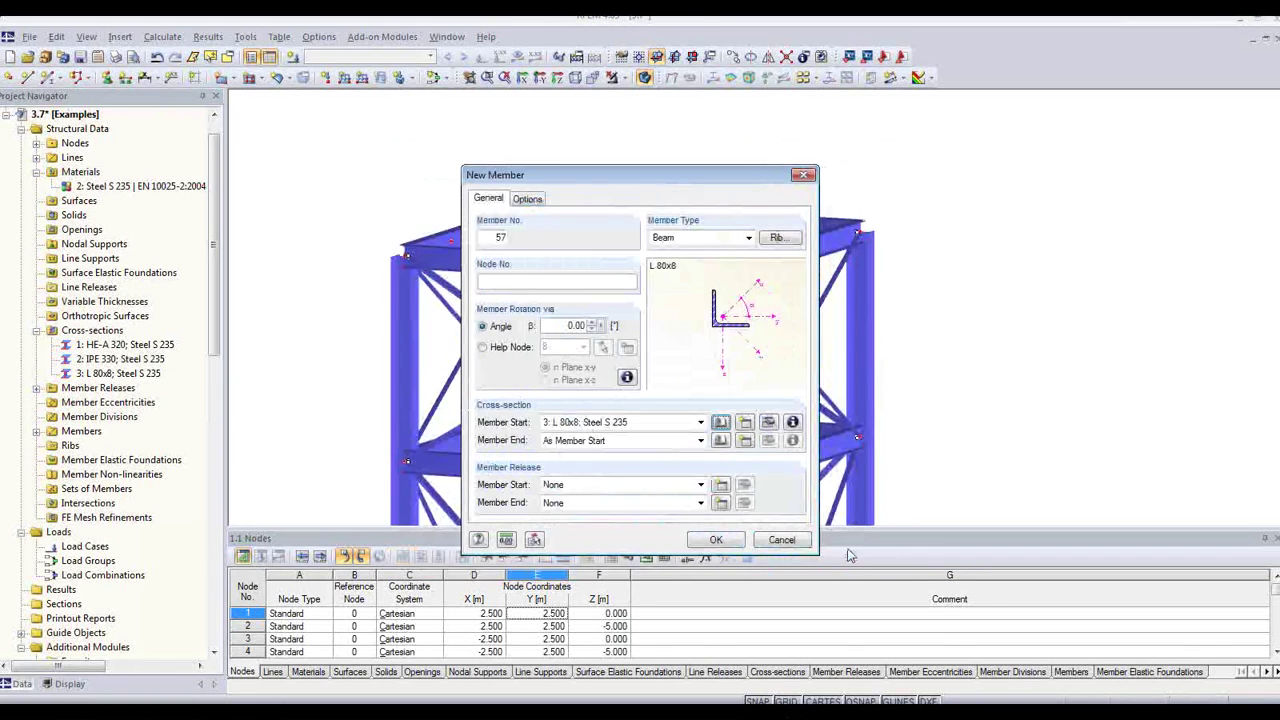
pyautogui.click(701, 422)
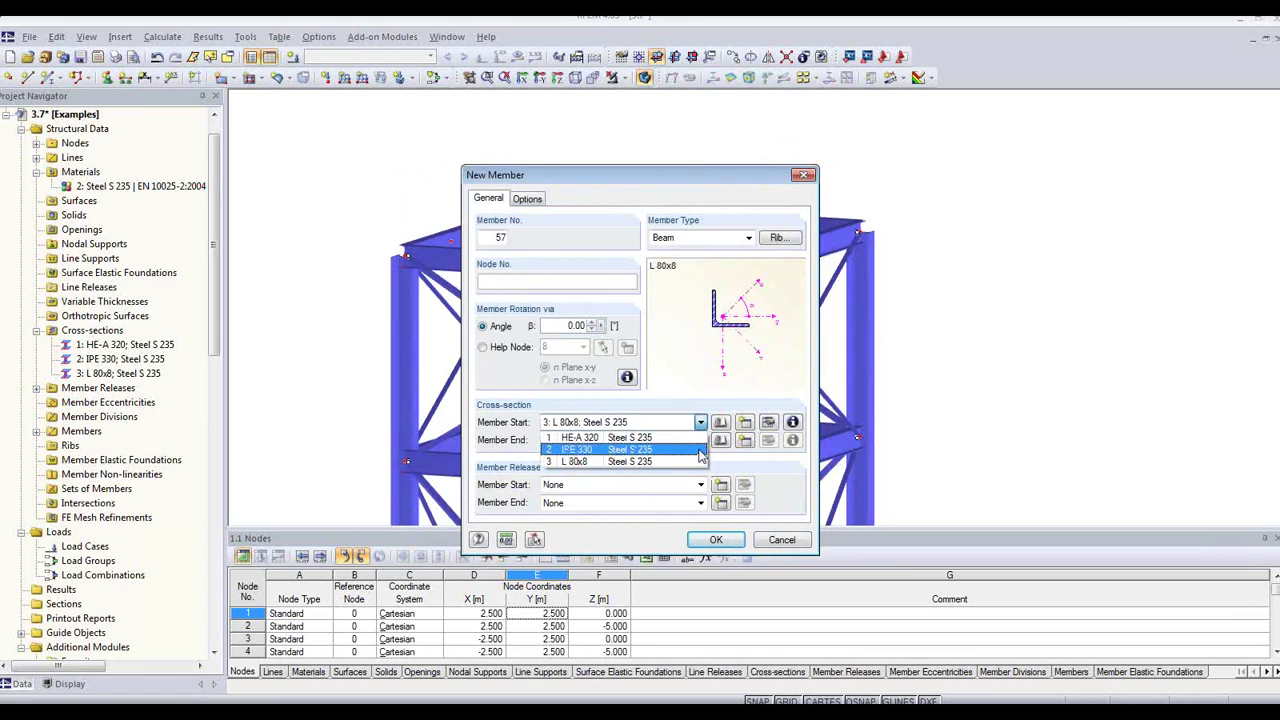
pyautogui.click(660, 450)
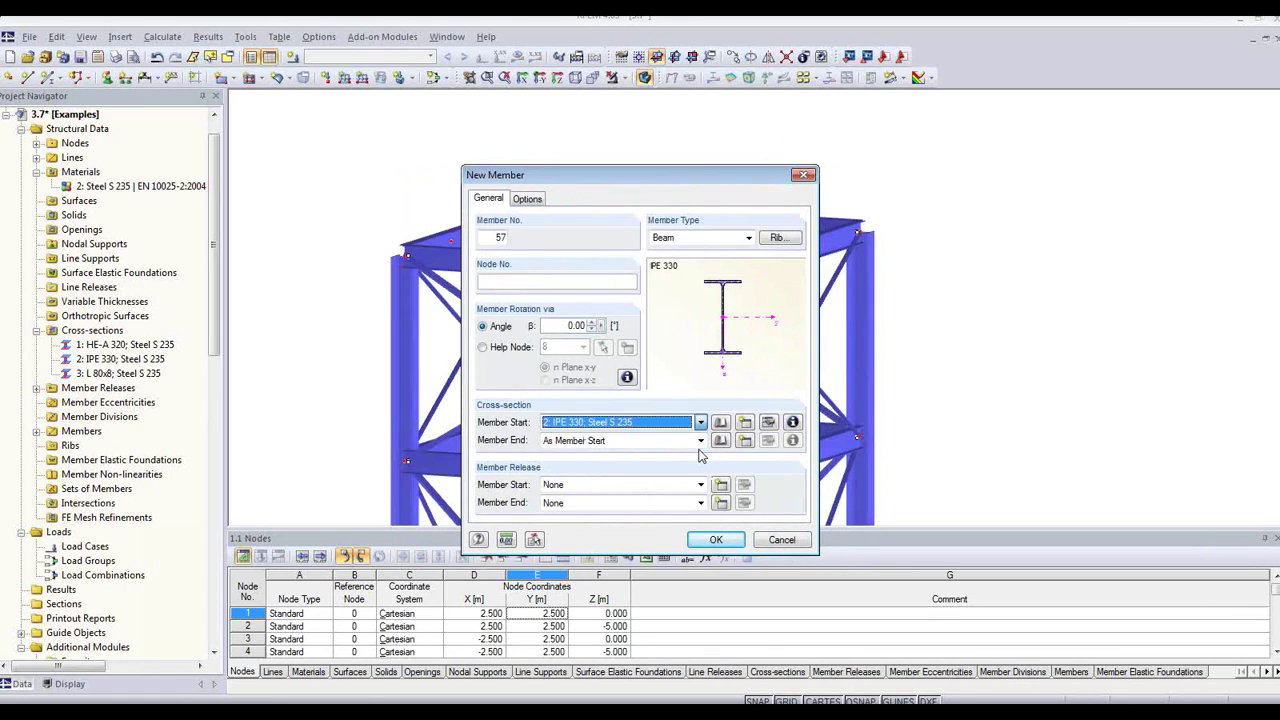
pyautogui.click(716, 540)
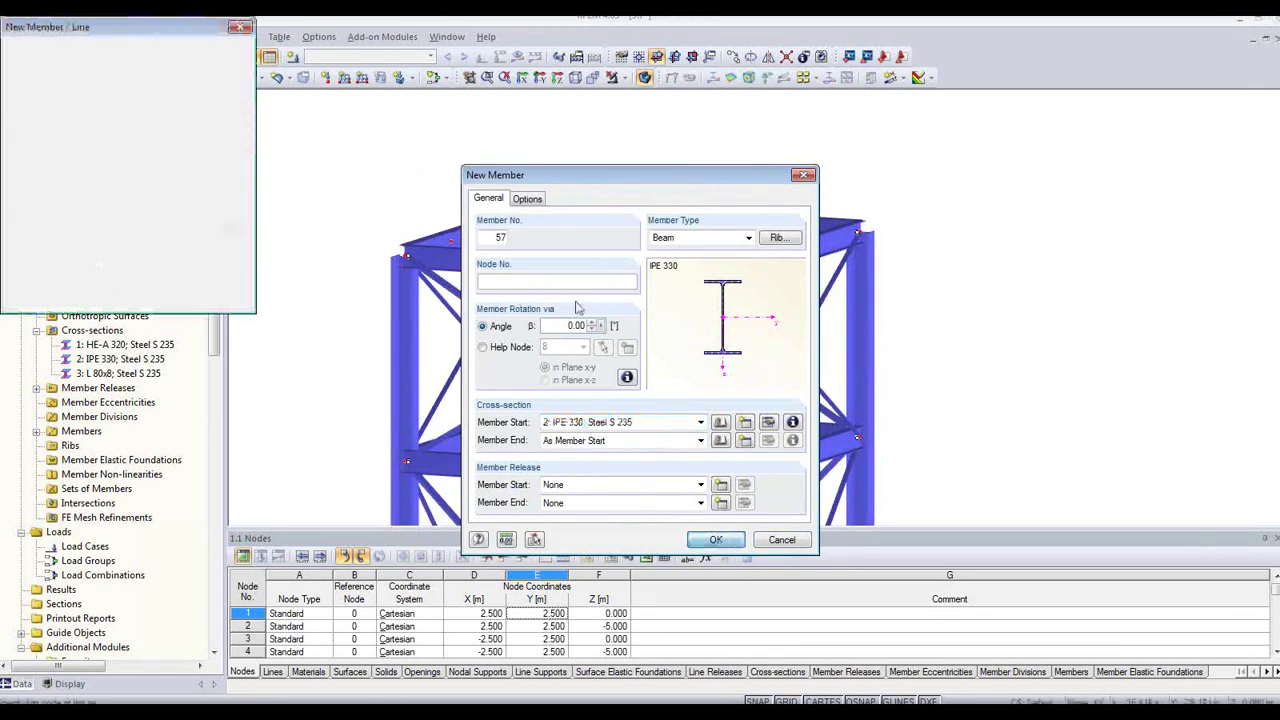
# Place a short beam diagonally across one top corner between intermediate nodes, and rotate-copy it three times at 90° about the Z axis.
pyautogui.click(543, 212)
pyautogui.press('Escape')
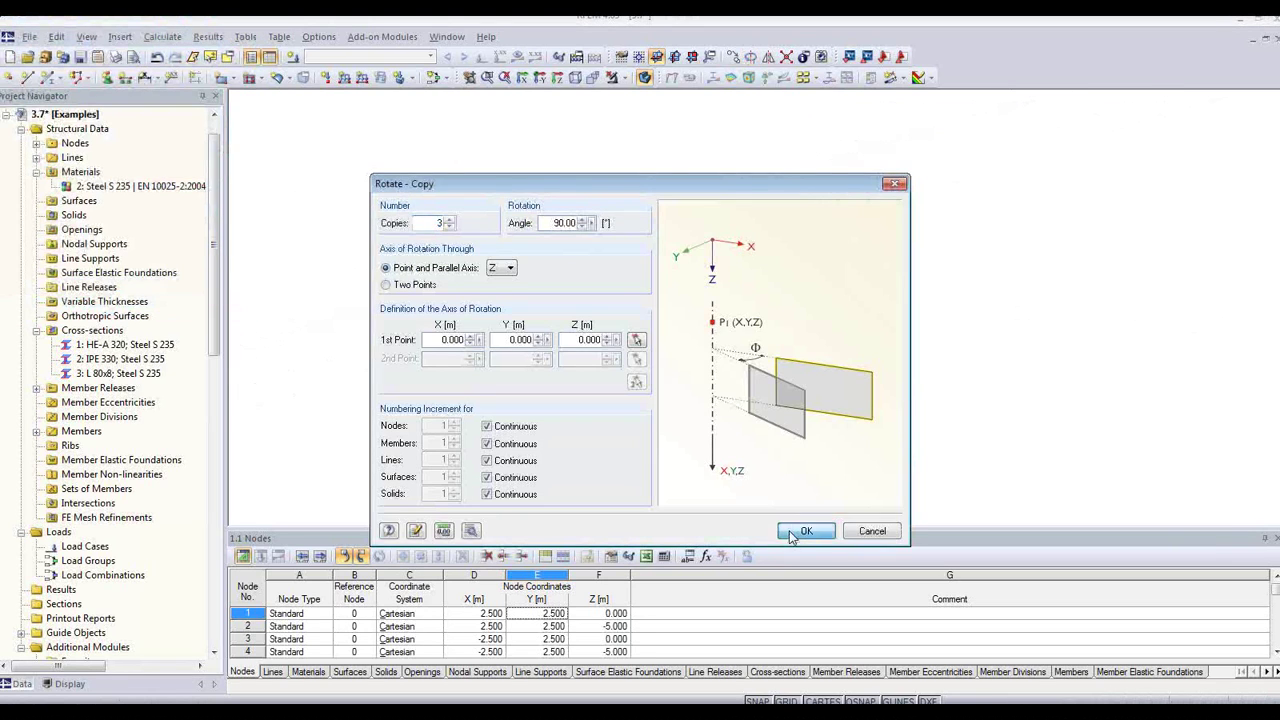
pyautogui.click(800, 531)
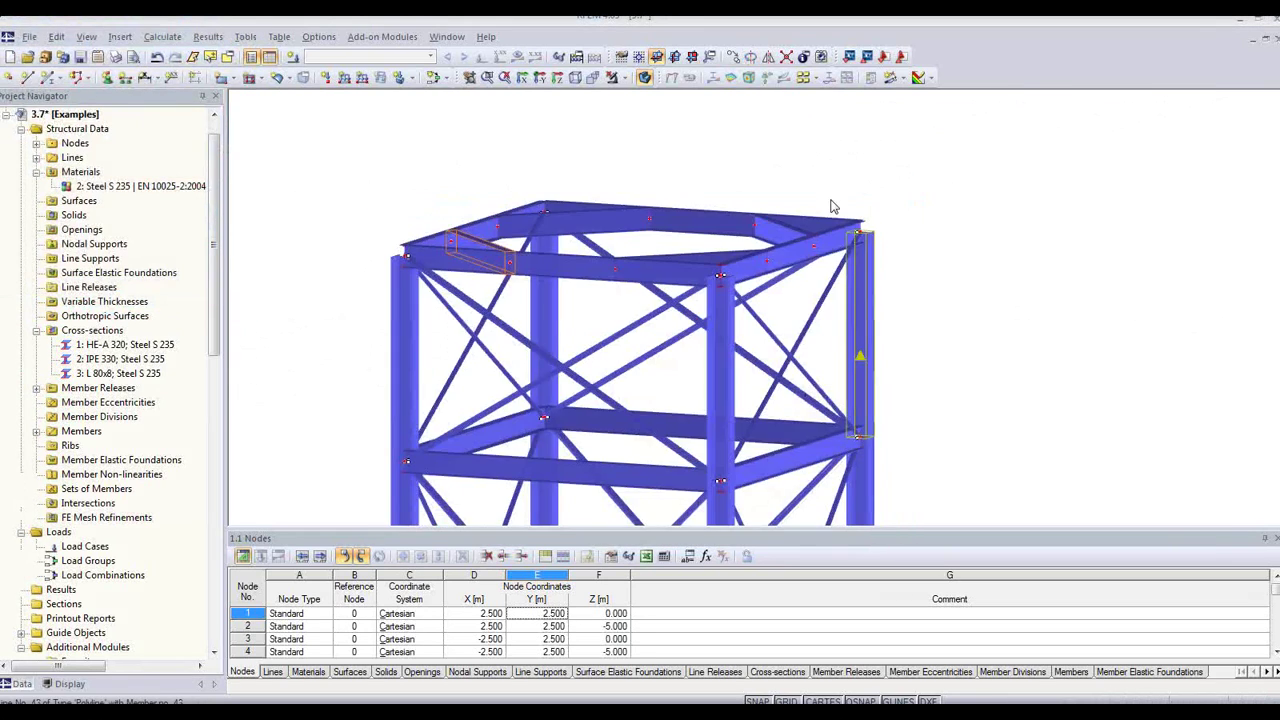
pyautogui.moveTo(866, 171)
pyautogui.keyDown('ctrl'); pyautogui.mouseDown(button='middle')
pyautogui.moveTo(853, 208)
pyautogui.moveTo(745, 303)
pyautogui.moveTo(903, 209)
pyautogui.moveTo(880, 180)
pyautogui.mouseUp(button='middle'); pyautogui.keyUp('ctrl')
pyautogui.click(572, 78)
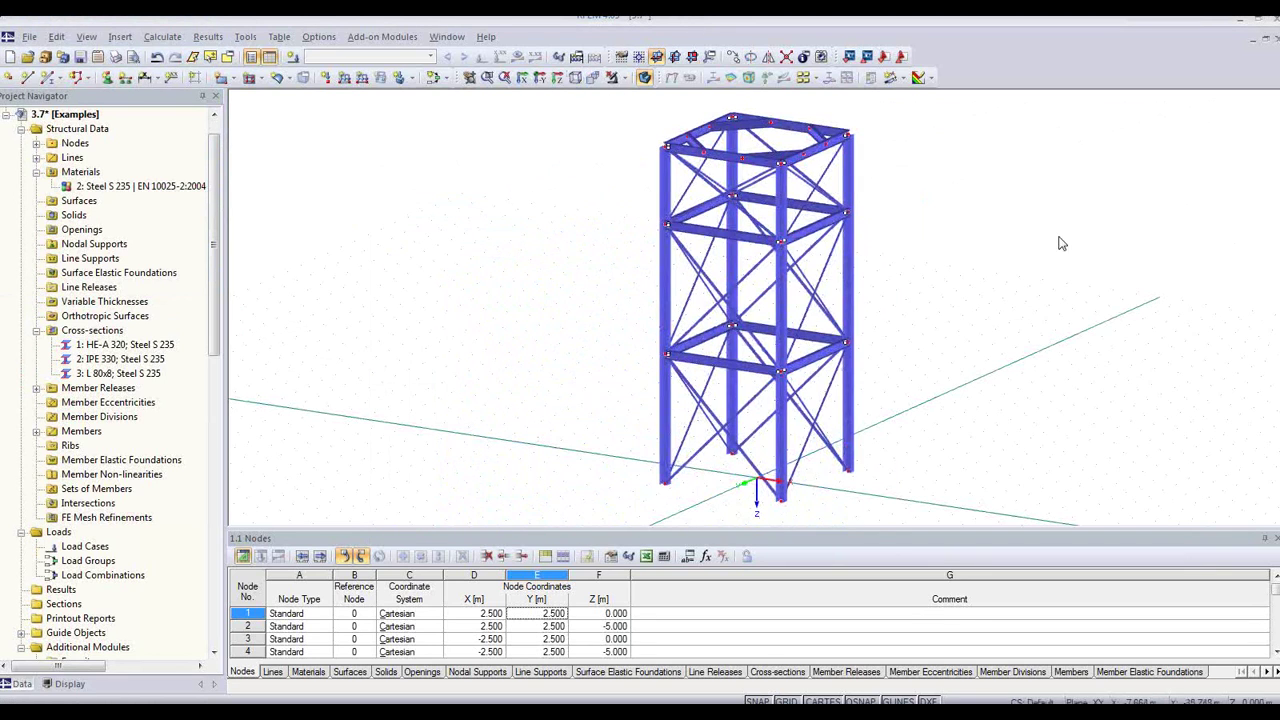
pyautogui.moveTo(993, 306); pyautogui.dragTo(751, 306, button='middle')
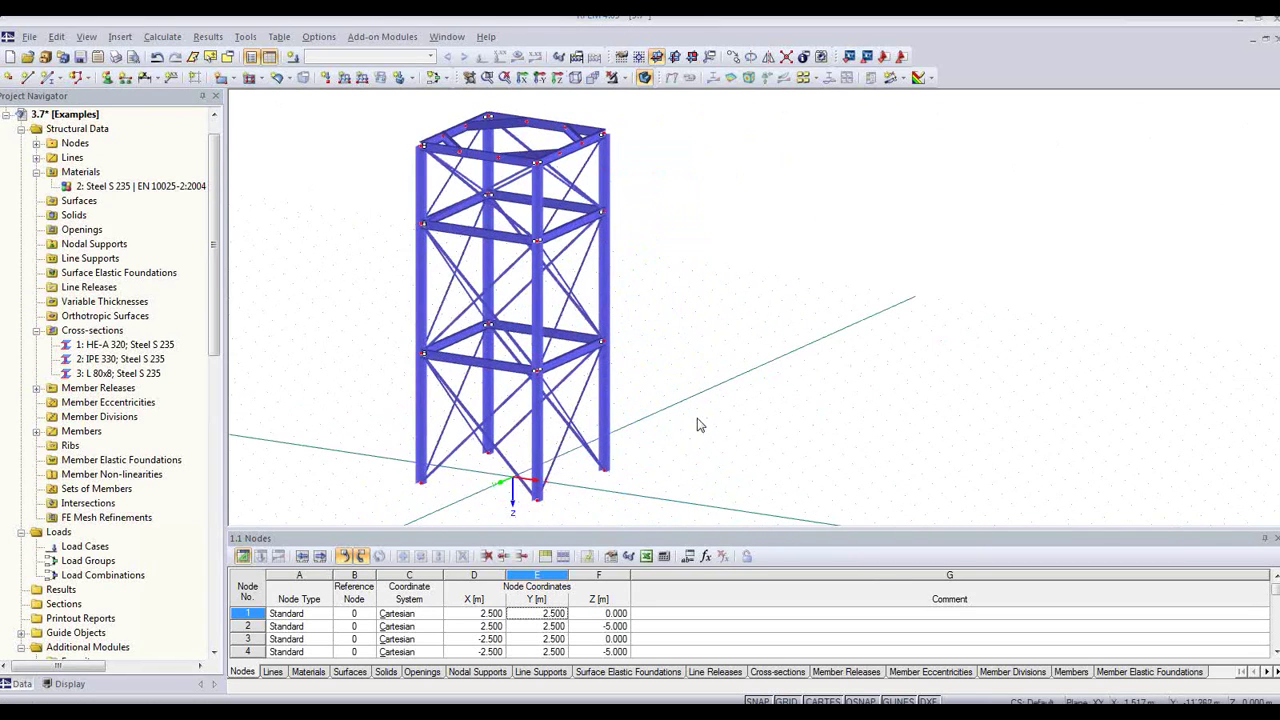
# Copy the lowest storey's two +X columns and their connected bracing one bay outward in the +X direction.
pyautogui.keyDown('ctrl'); pyautogui.moveTo(663, 466); pyautogui.dragTo(728, 434, button='middle'); pyautogui.keyUp('ctrl')
pyautogui.moveTo(728, 434); pyautogui.dragTo(725, 431, button='right')
pyautogui.click(725, 431)
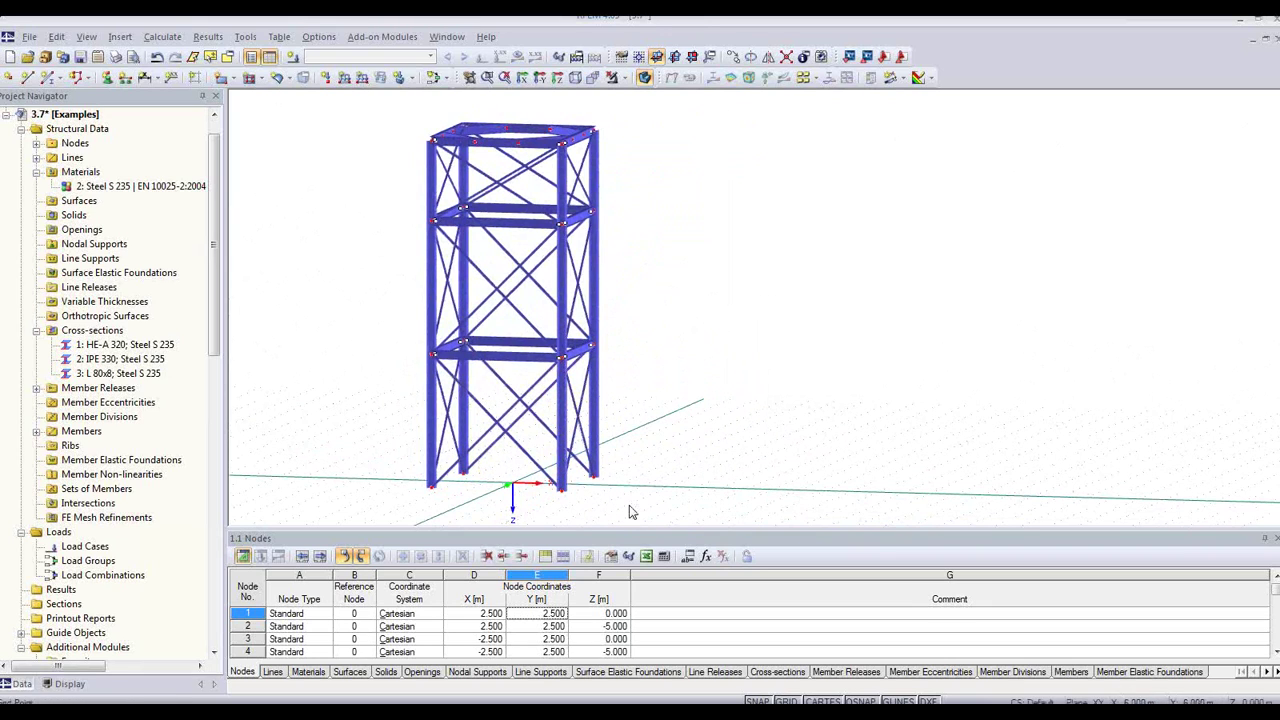
pyautogui.moveTo(642, 507); pyautogui.dragTo(497, 389)
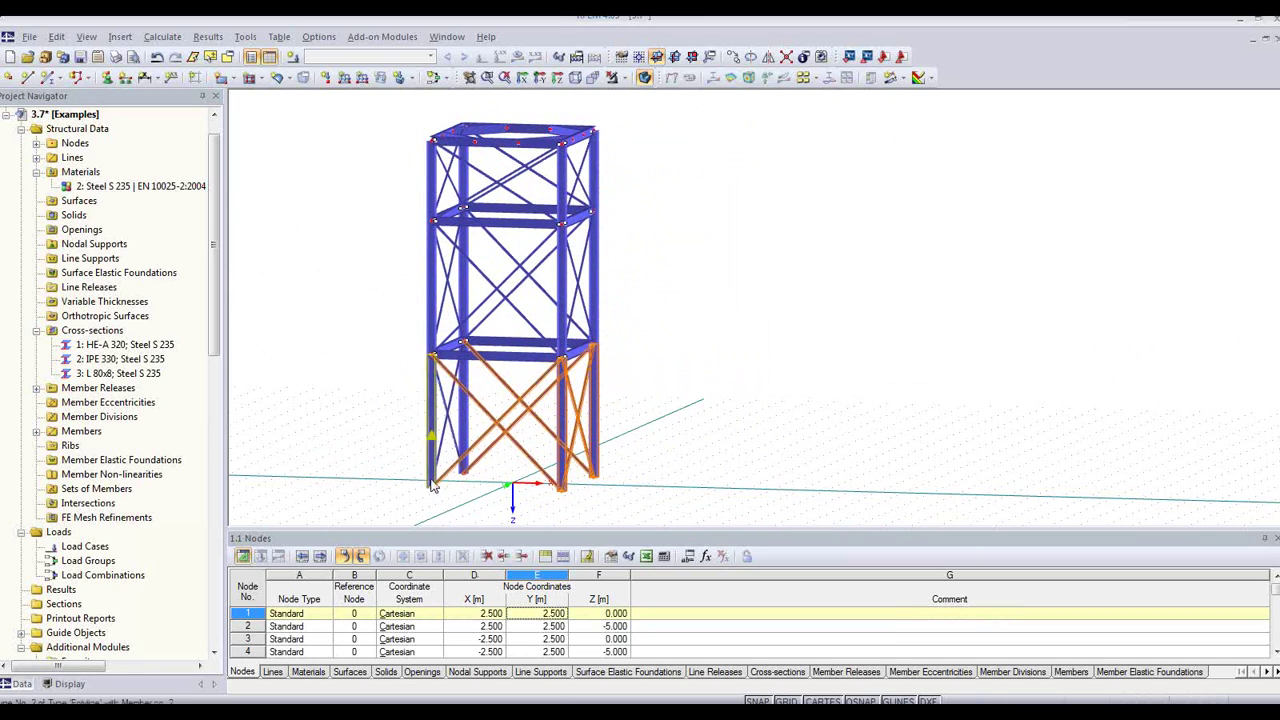
pyautogui.moveTo(445, 485); pyautogui.dragTo(566, 496)
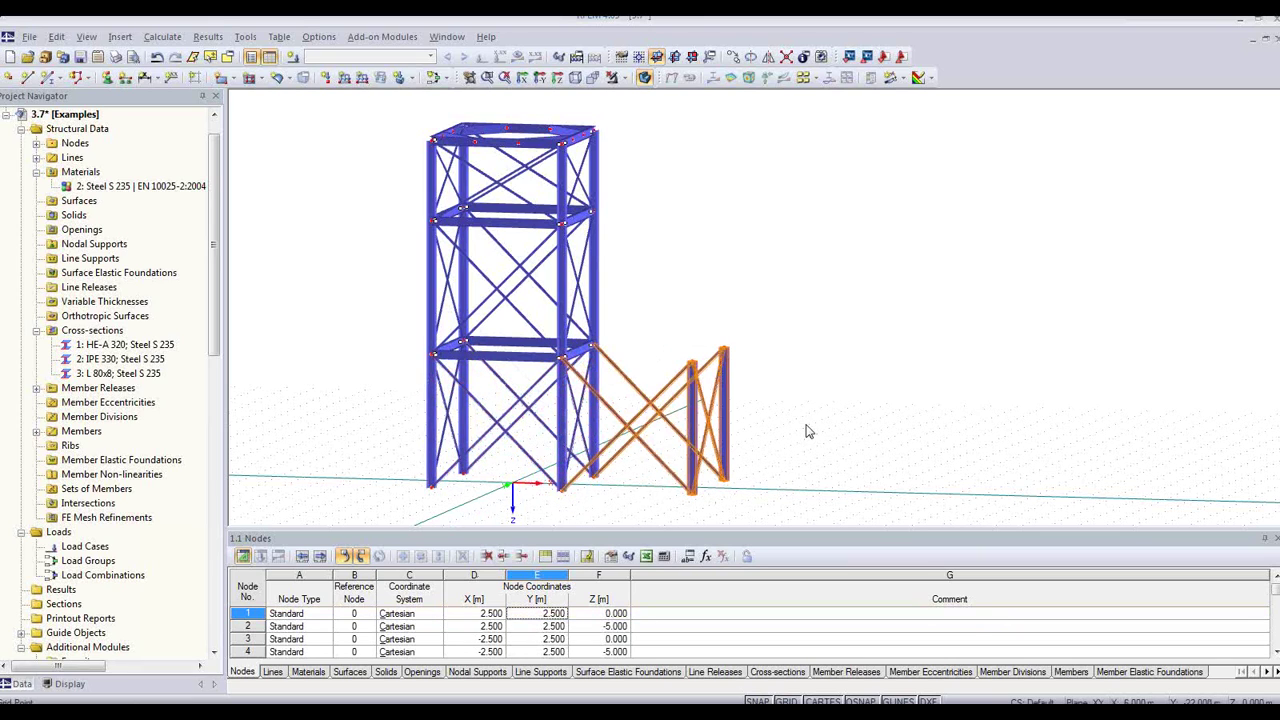
pyautogui.click(810, 432)
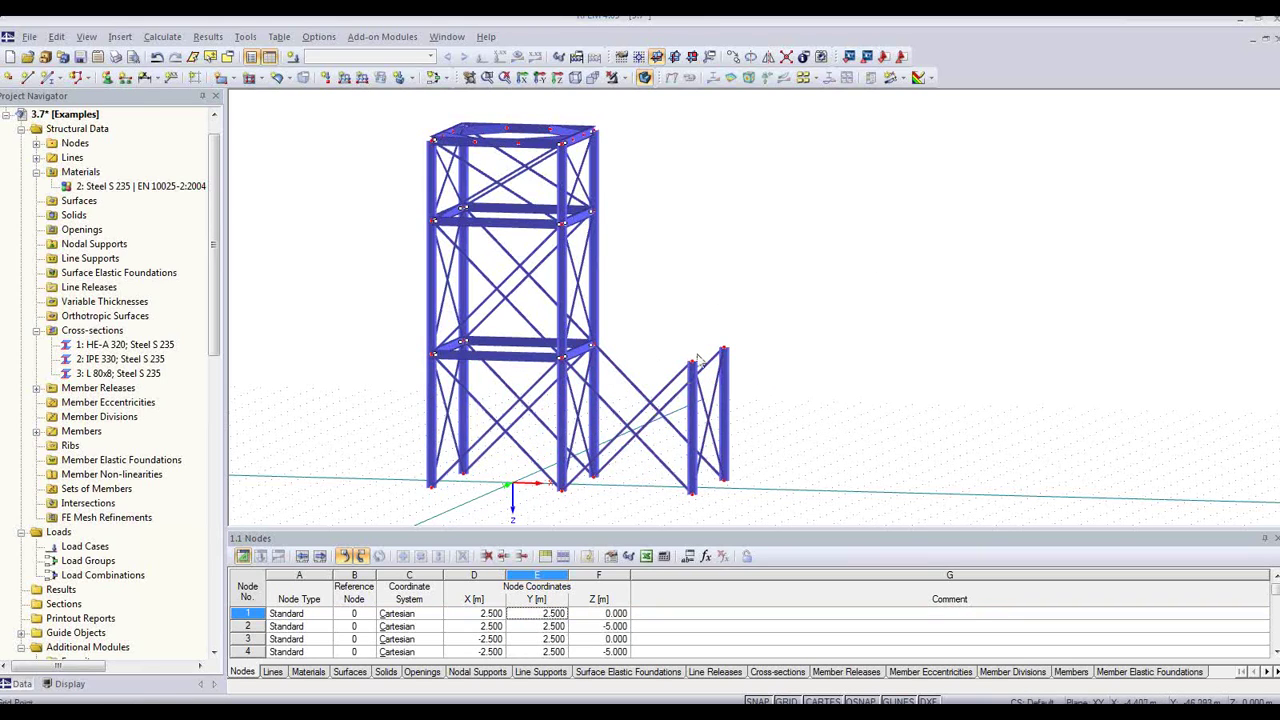
# Set the work plane origin at the copied outer column's base and move that outer braced frame outward in +X, making the bay 8 m long.
pyautogui.click(641, 58)
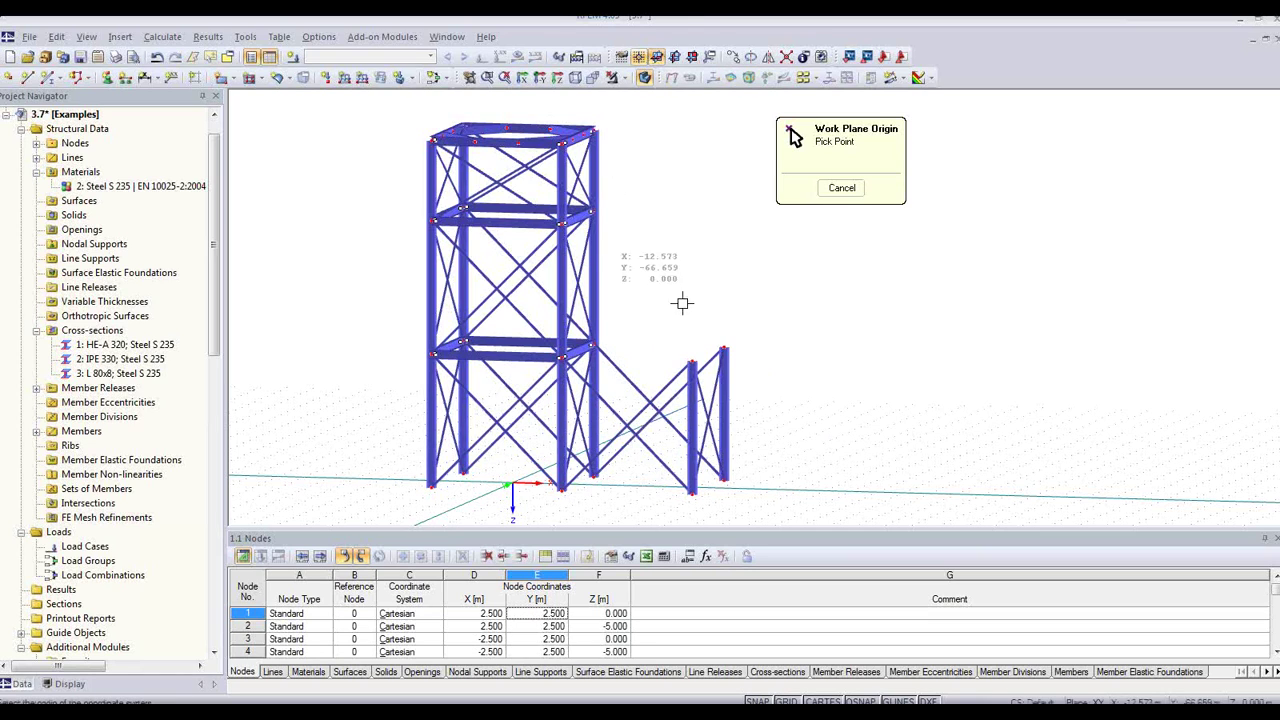
pyautogui.click(691, 494)
pyautogui.moveTo(675, 318); pyautogui.dragTo(792, 496)
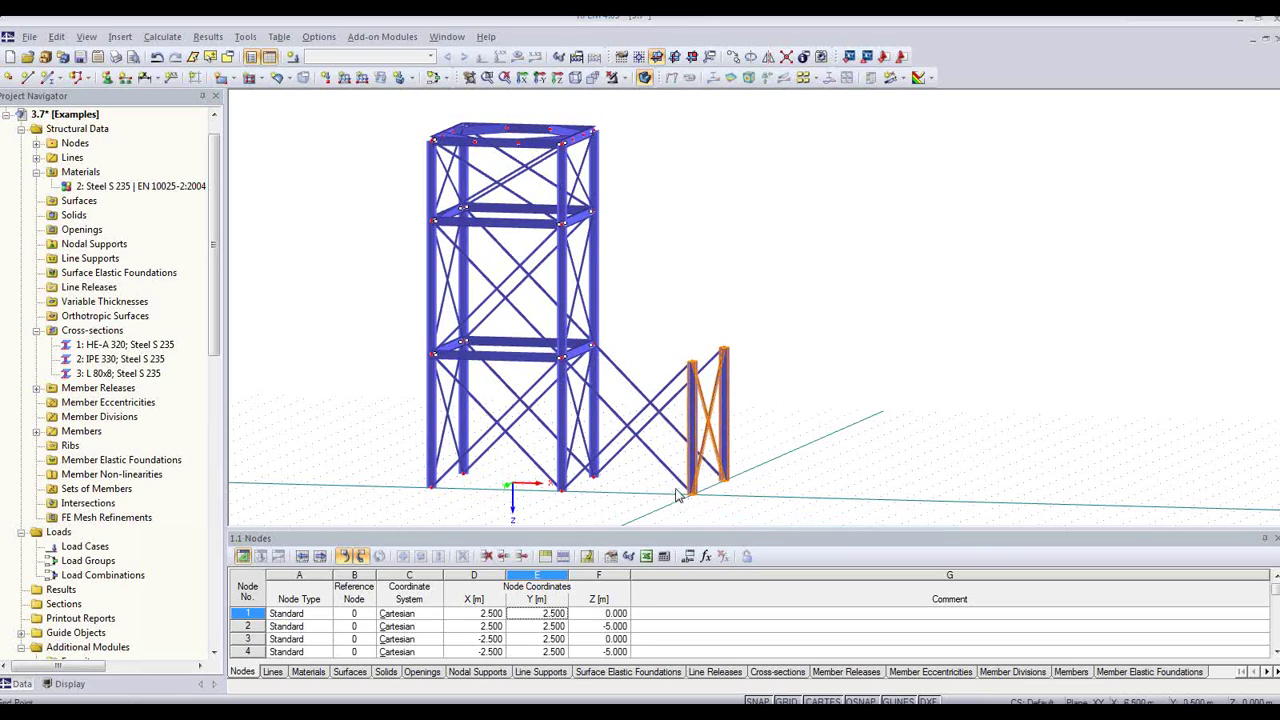
pyautogui.moveTo(695, 502); pyautogui.dragTo(775, 504)
pyautogui.scroll(2, 775, 504)
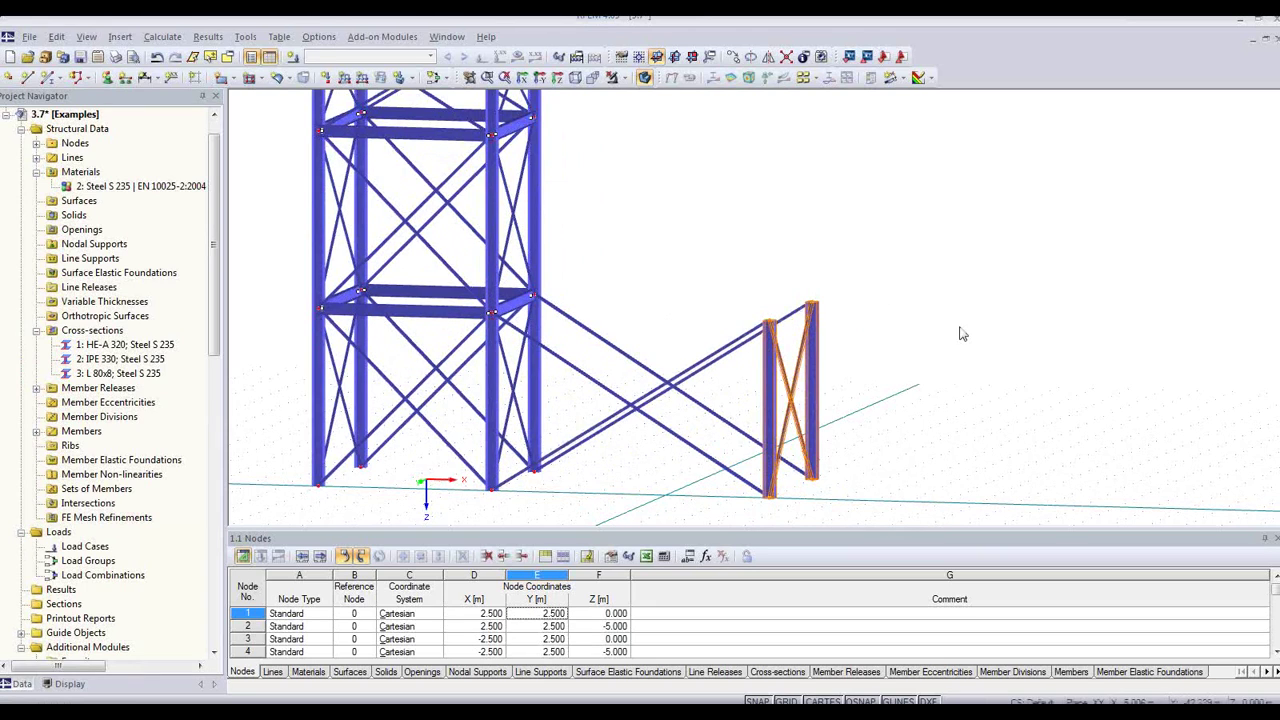
pyautogui.press('Escape')
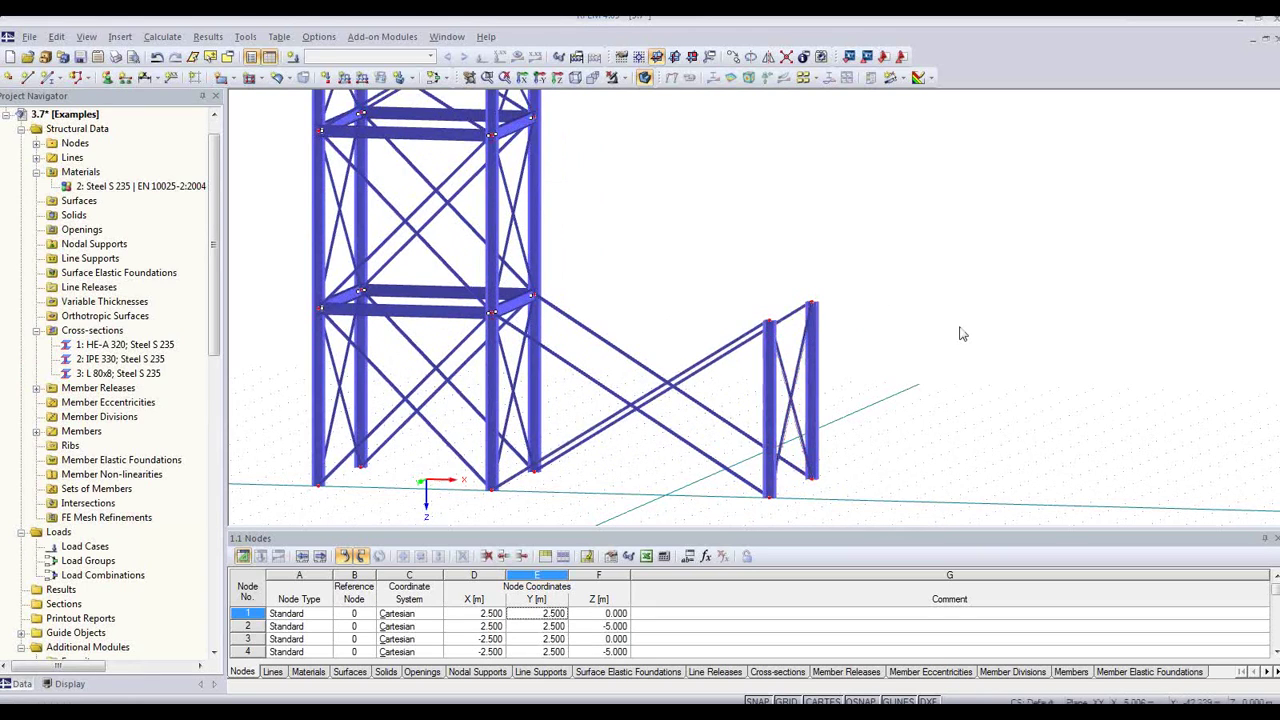
# Extrude the tower's first-level +X edge beam into an IPE 330 grid, 8 m in global +X, with 3 parallel and 4 perpendicular divisions.
pyautogui.click(643, 78)
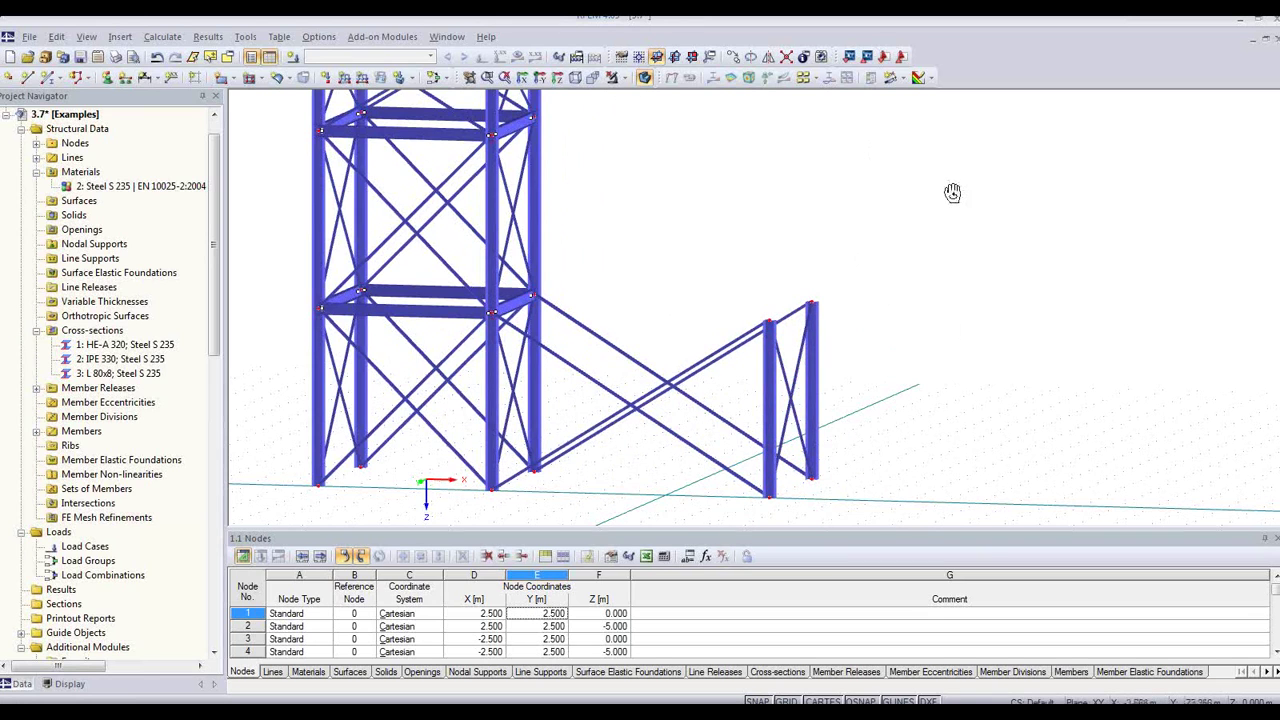
pyautogui.keyDown('ctrl'); pyautogui.moveTo(951, 194); pyautogui.dragTo(889, 267); pyautogui.keyUp('ctrl')
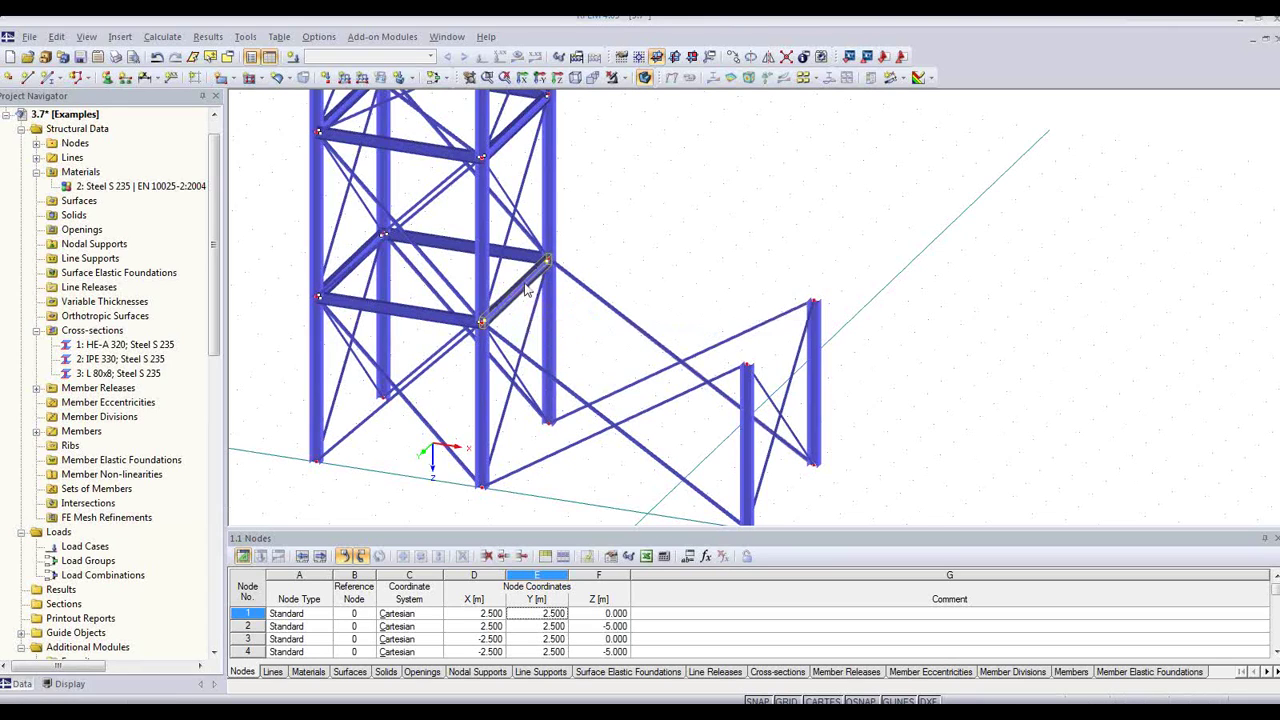
pyautogui.rightClick(525, 289)
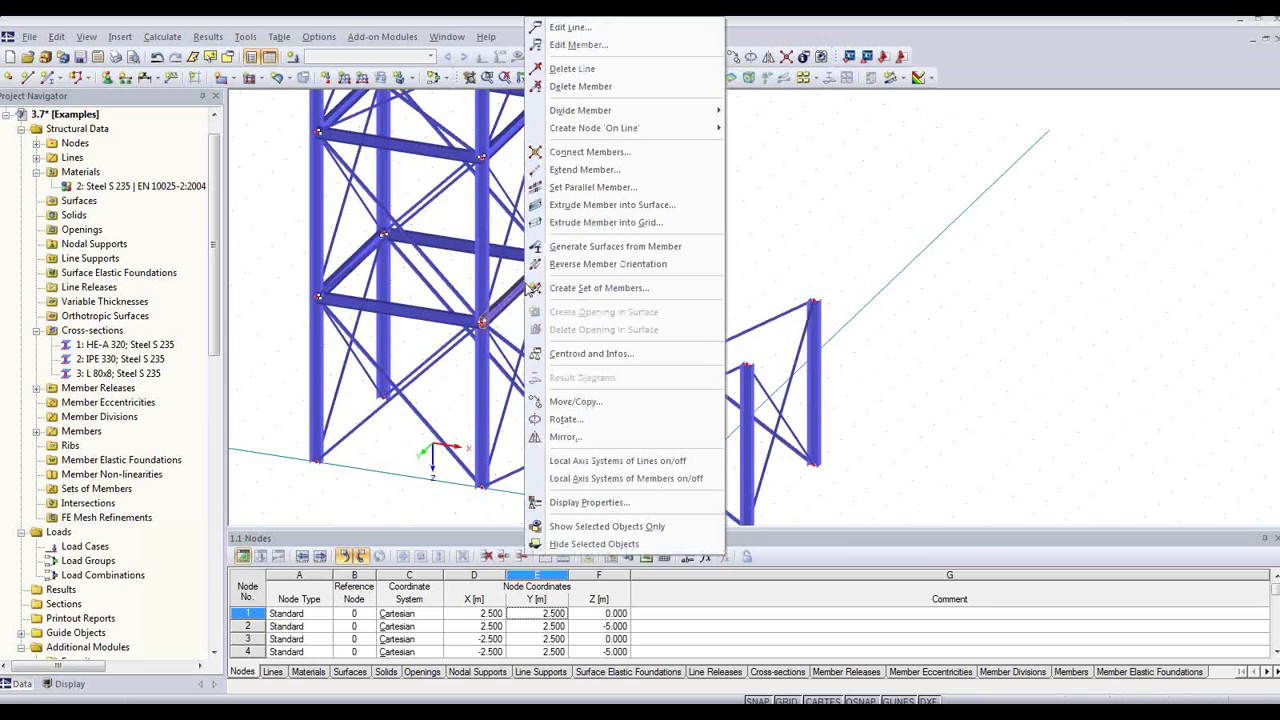
pyautogui.click(670, 226)
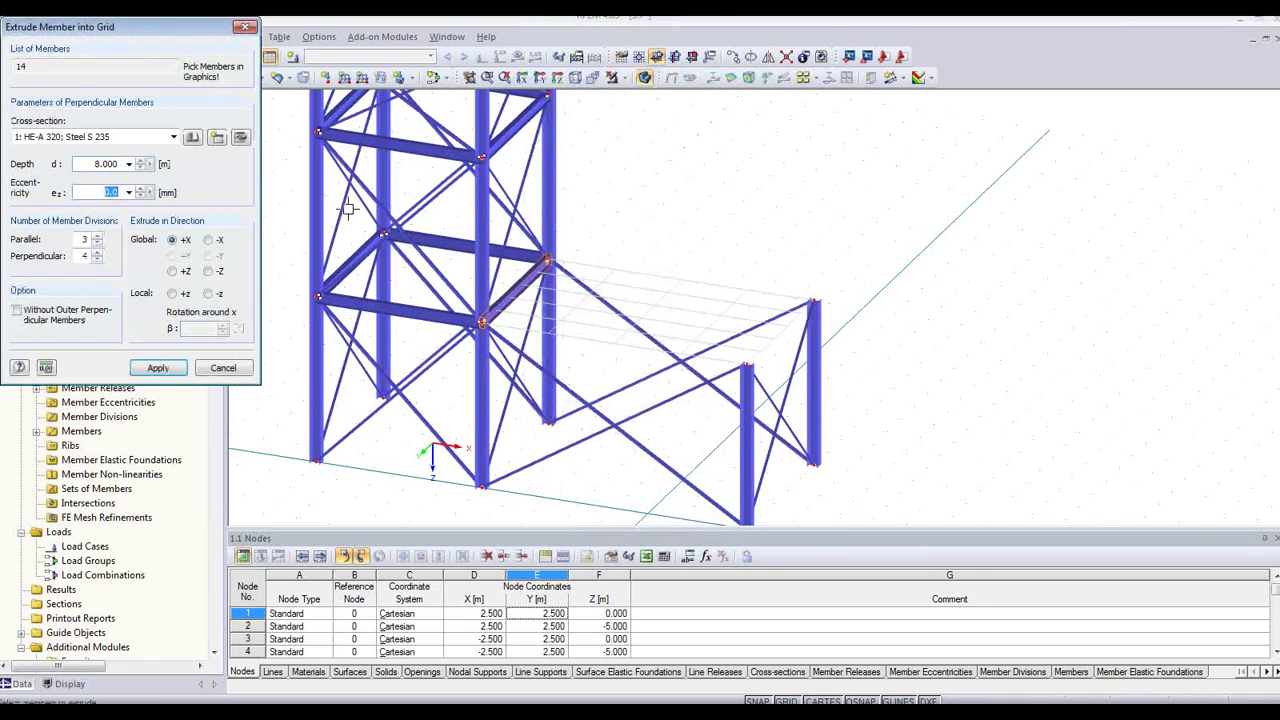
pyautogui.click(175, 139)
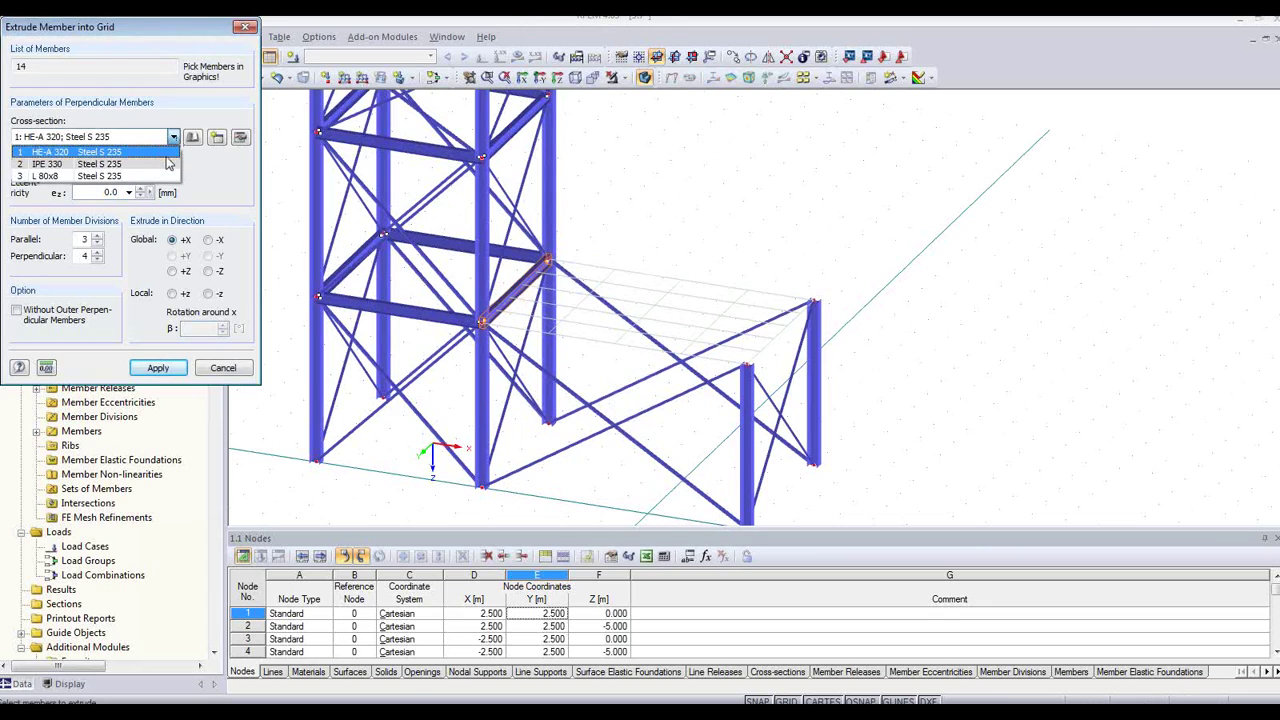
pyautogui.click(165, 165)
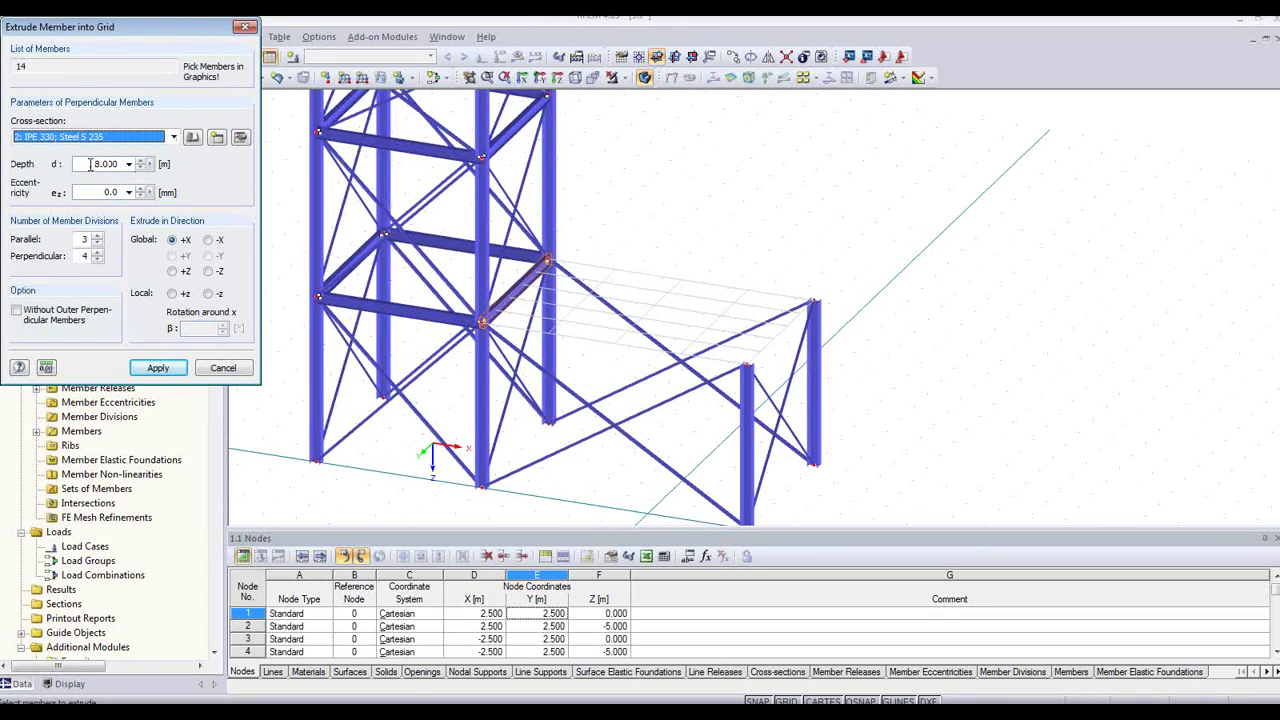
pyautogui.click(173, 272)
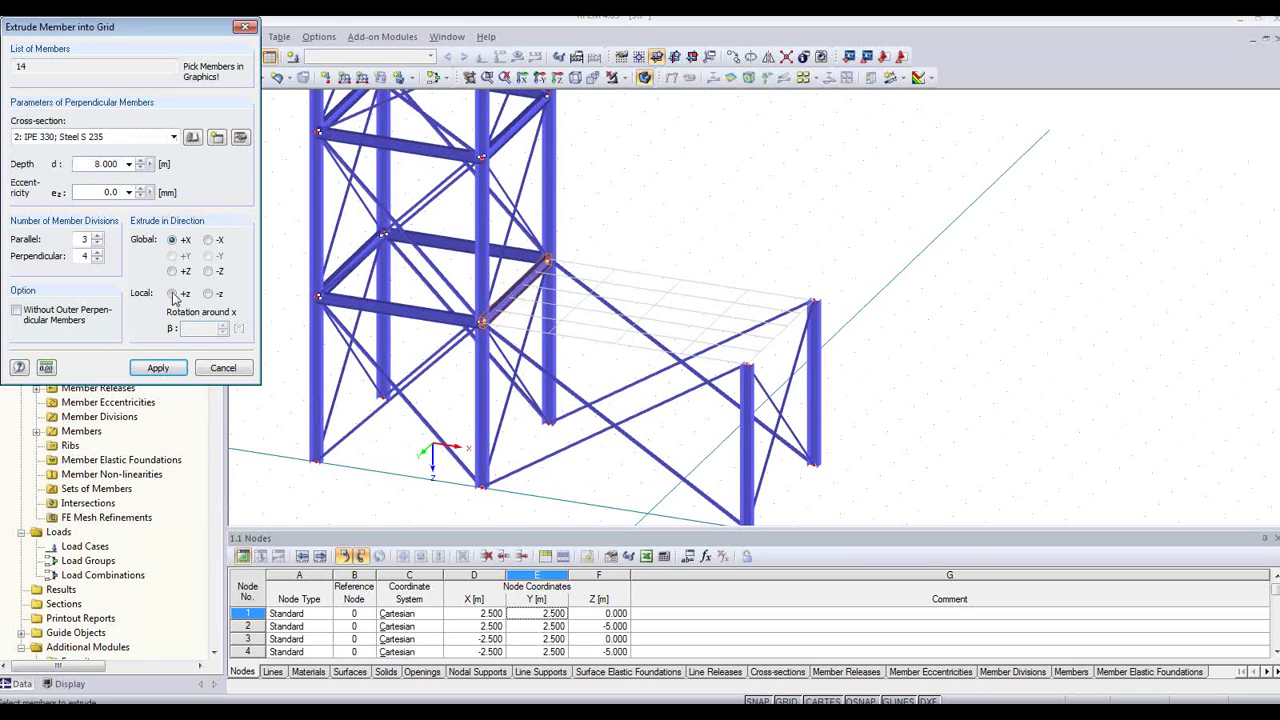
pyautogui.click(173, 243)
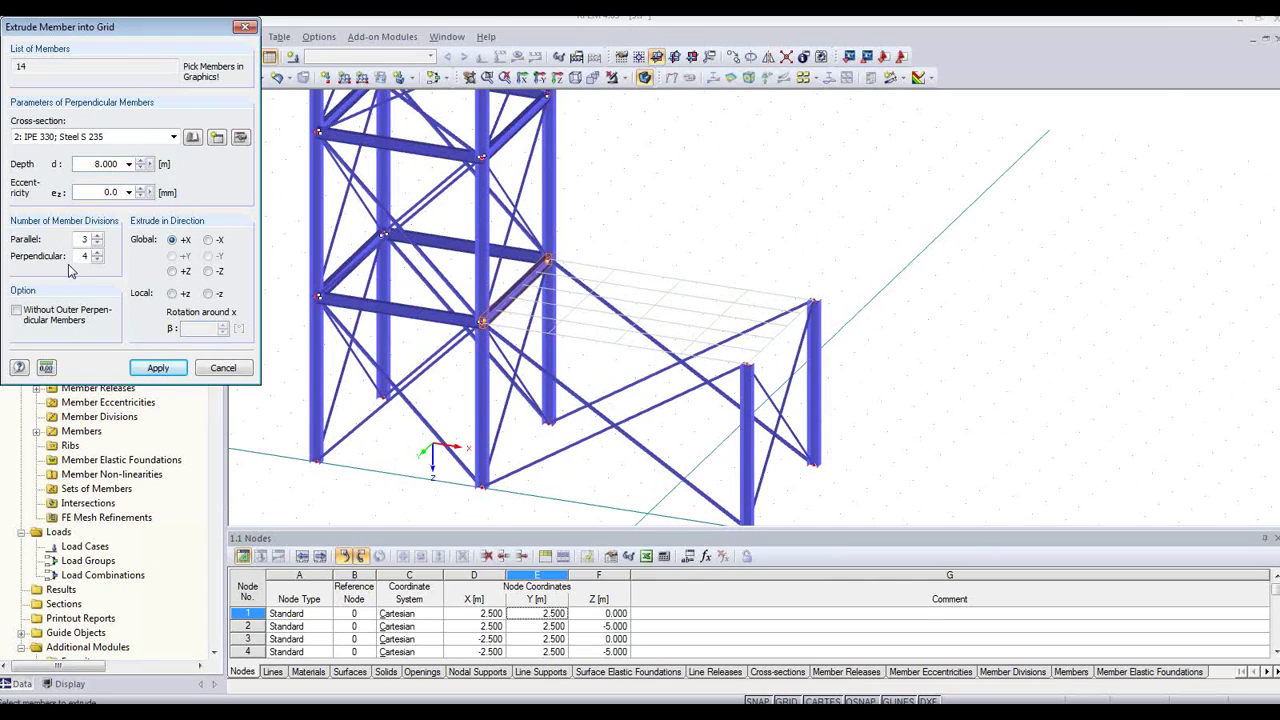
pyautogui.click(142, 371)
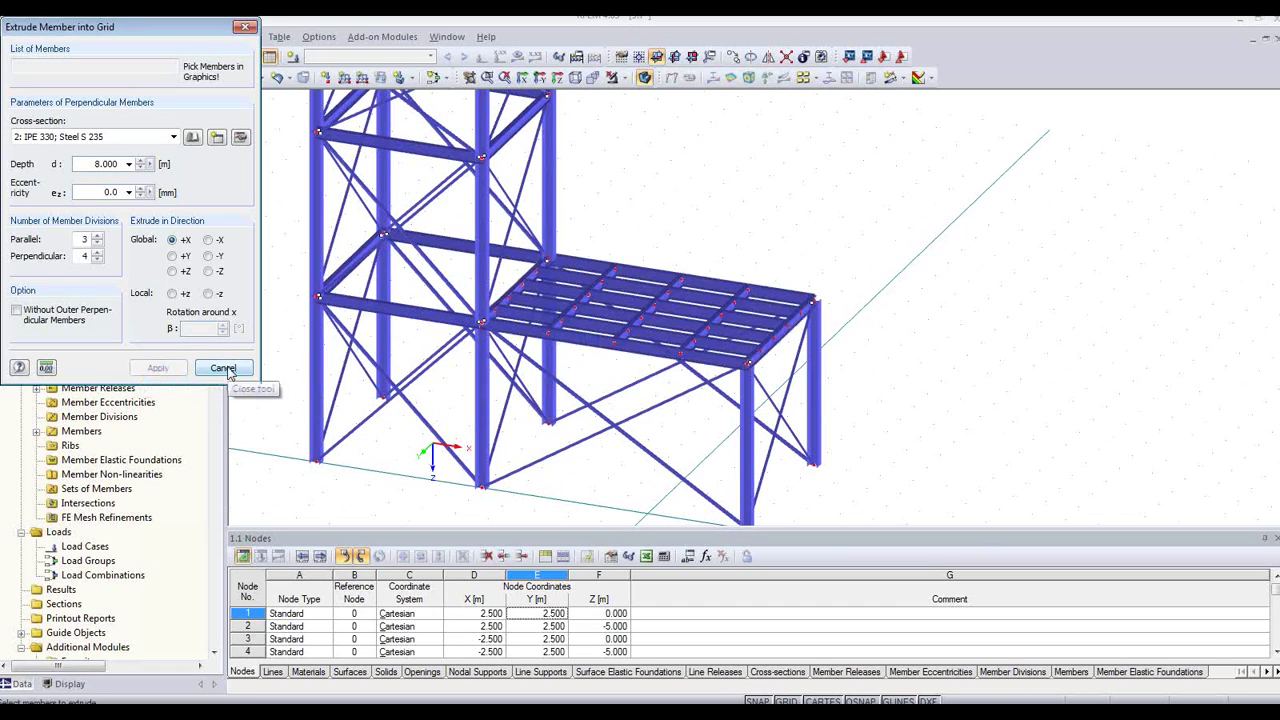
pyautogui.click(223, 369)
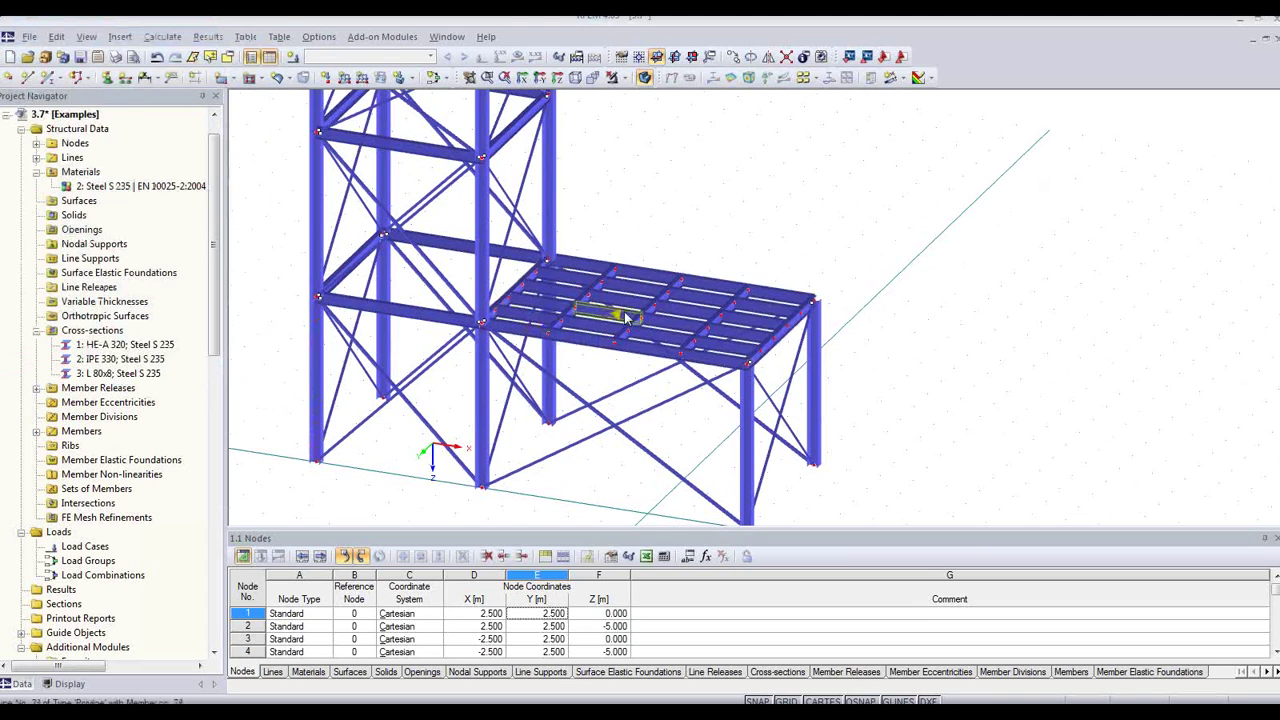
# Inspect the platform's beam grid up close and switch the model display to perspective.
pyautogui.scroll(5, 625, 317)
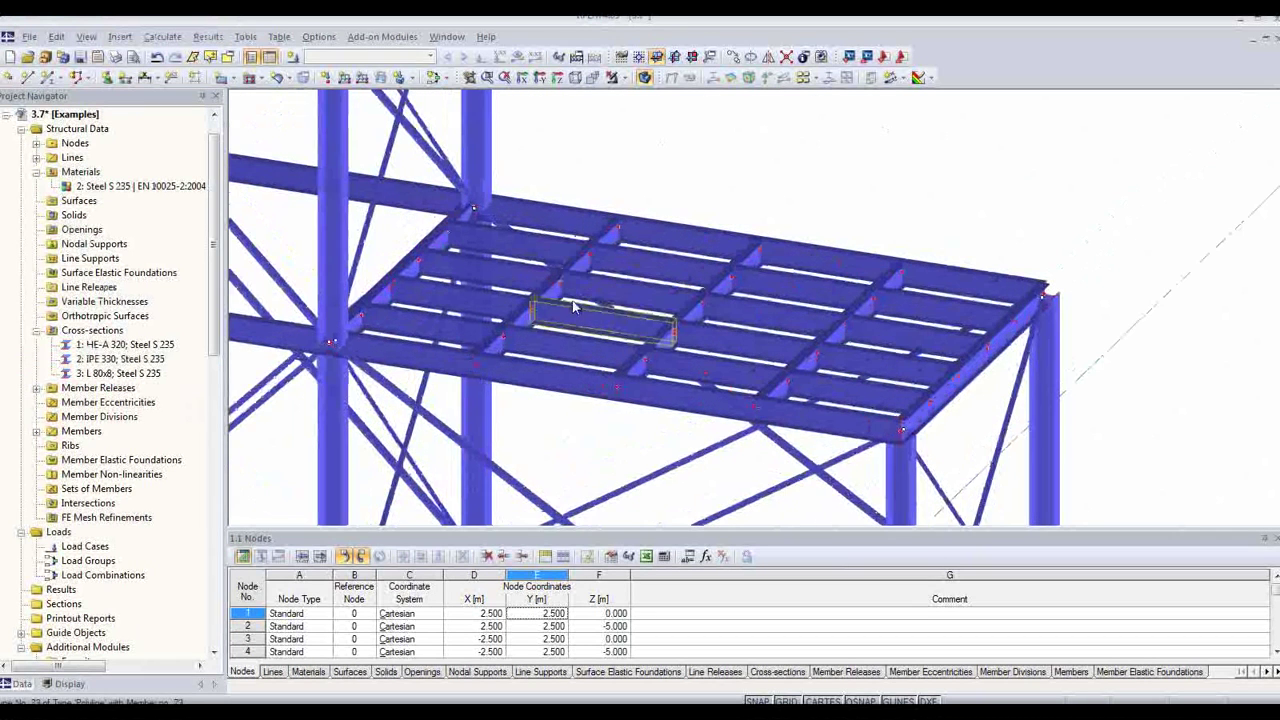
pyautogui.scroll(3, 446, 298)
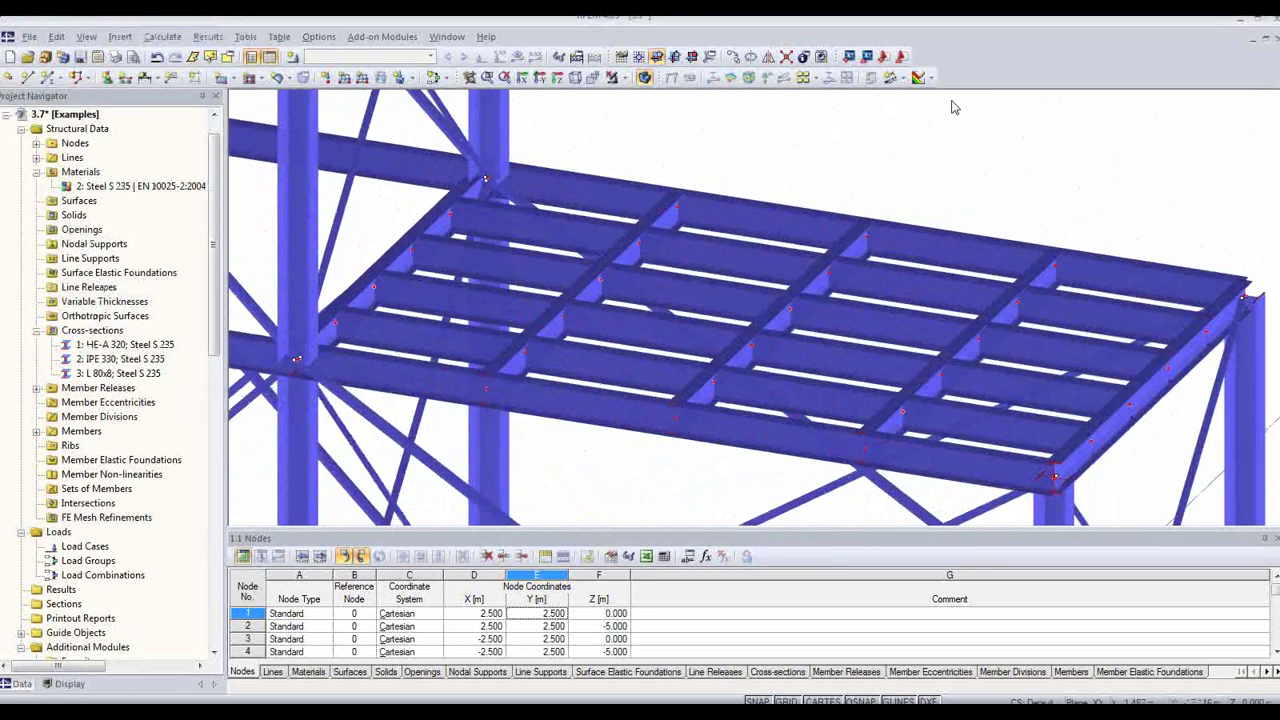
pyautogui.click(593, 79)
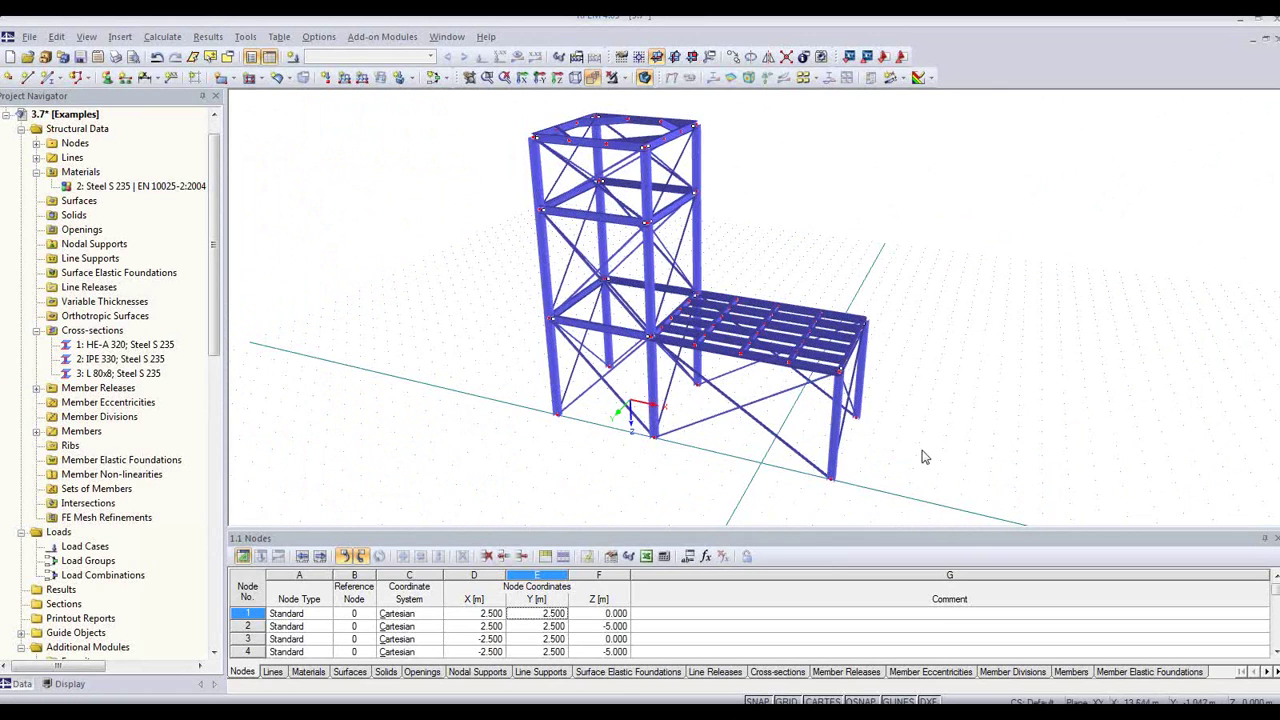
# Create a hinged nodal support of type YYY NNY and assign it to the base nodes of all six columns.
pyautogui.keyDown('ctrl'); pyautogui.moveTo(889, 466); pyautogui.dragTo(982, 362, button='middle'); pyautogui.keyUp('ctrl')
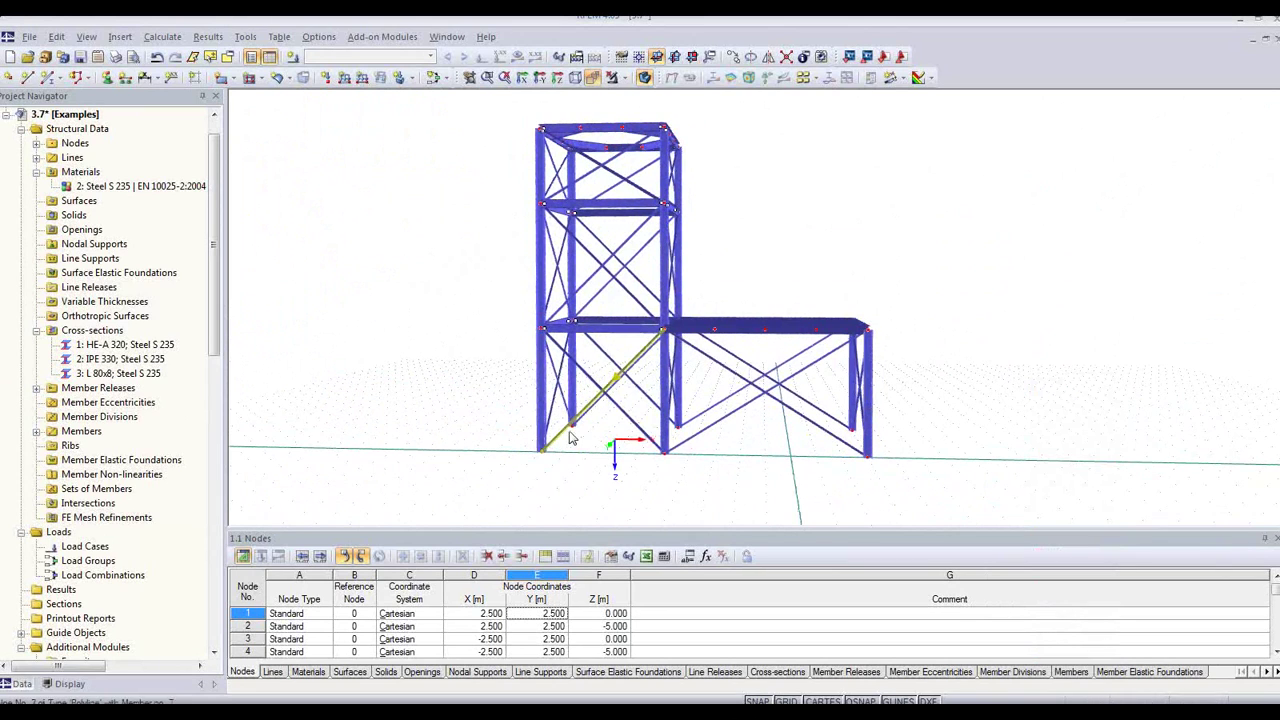
pyautogui.click(107, 78)
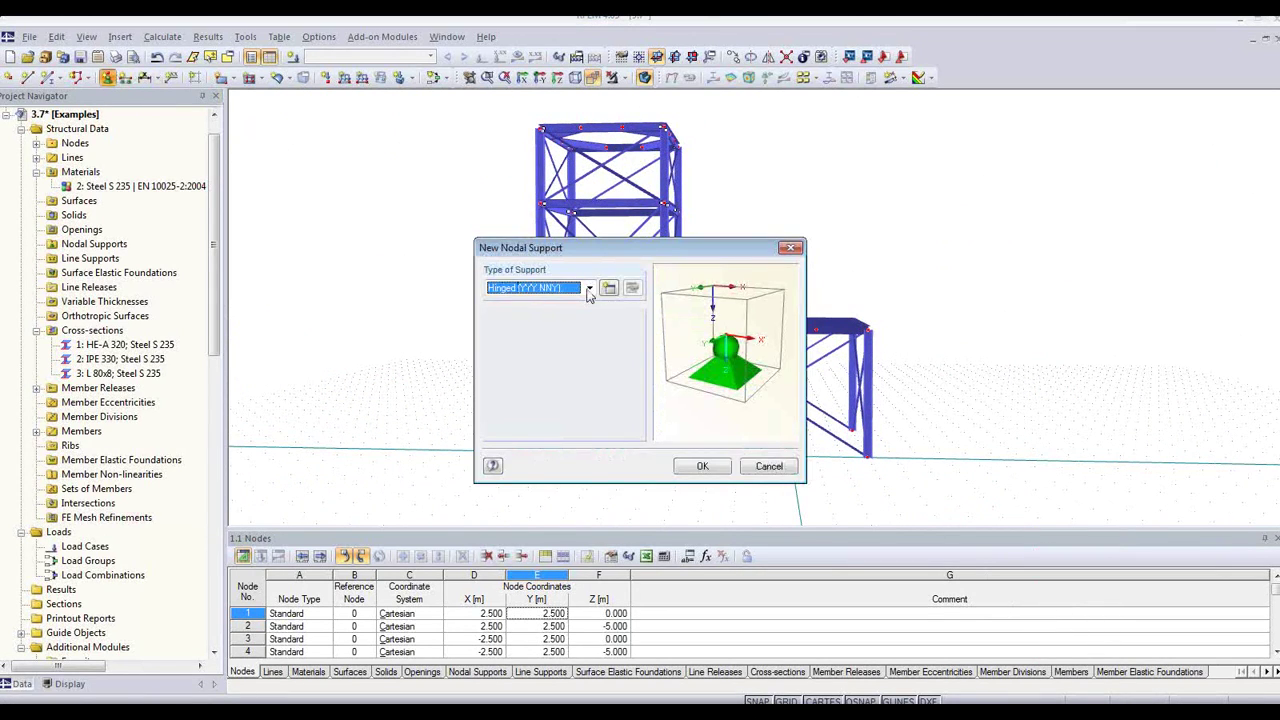
pyautogui.click(608, 288)
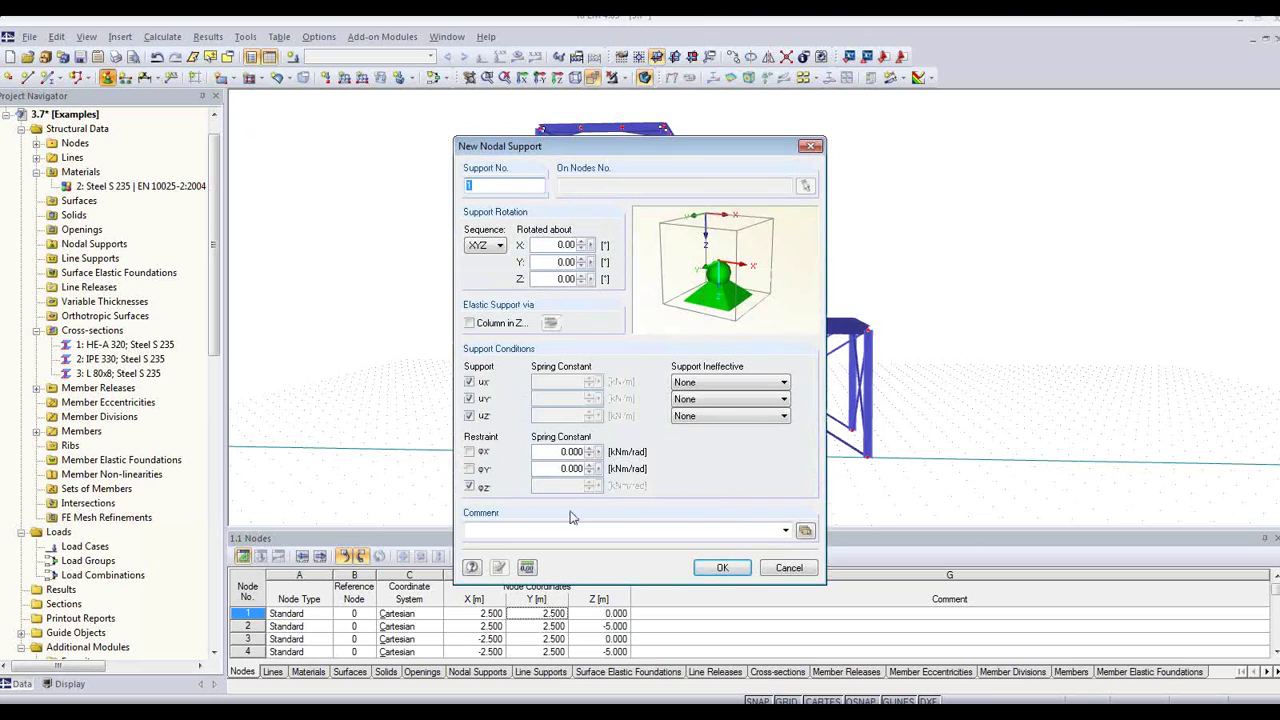
pyautogui.click(722, 567)
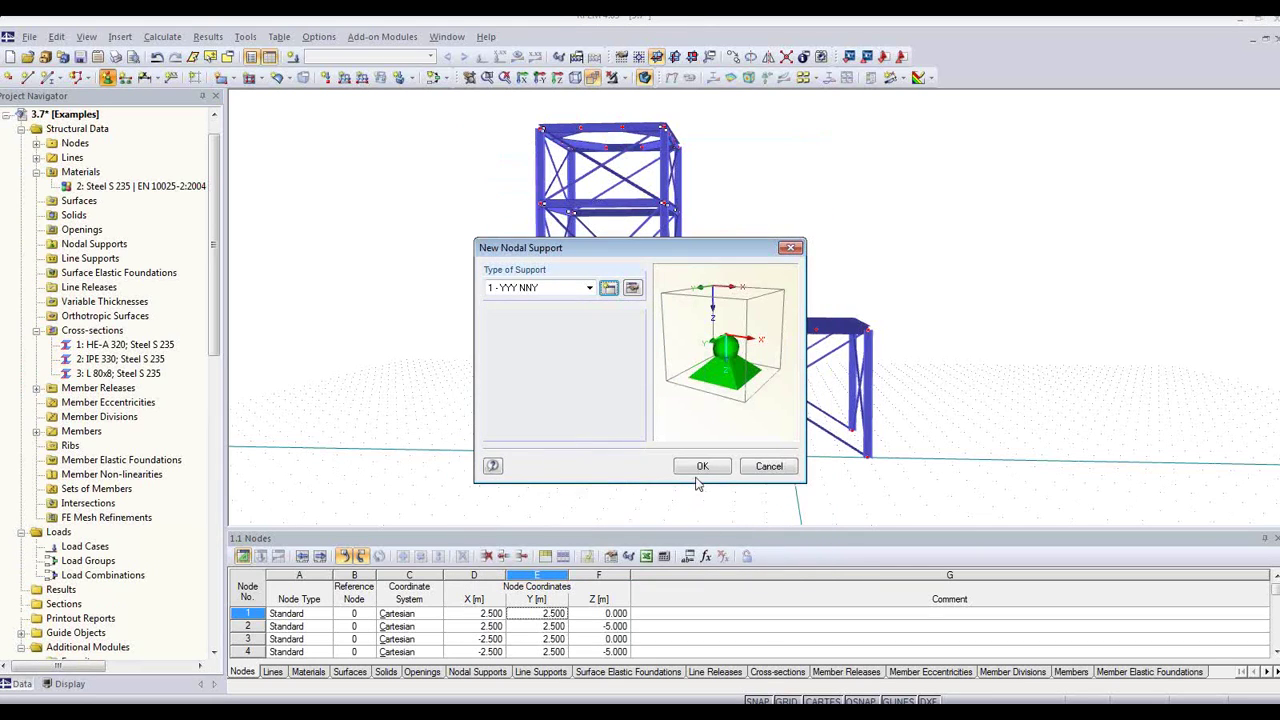
pyautogui.click(702, 467)
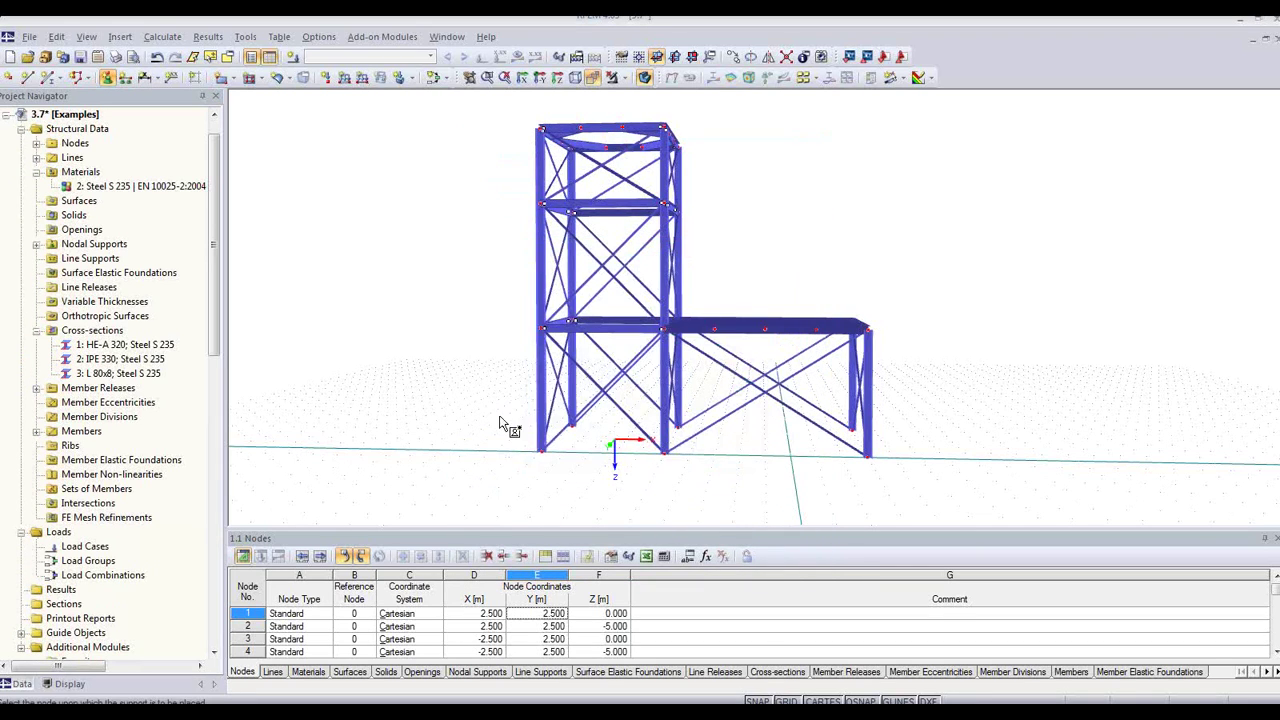
pyautogui.moveTo(755, 472); pyautogui.dragTo(932, 490)
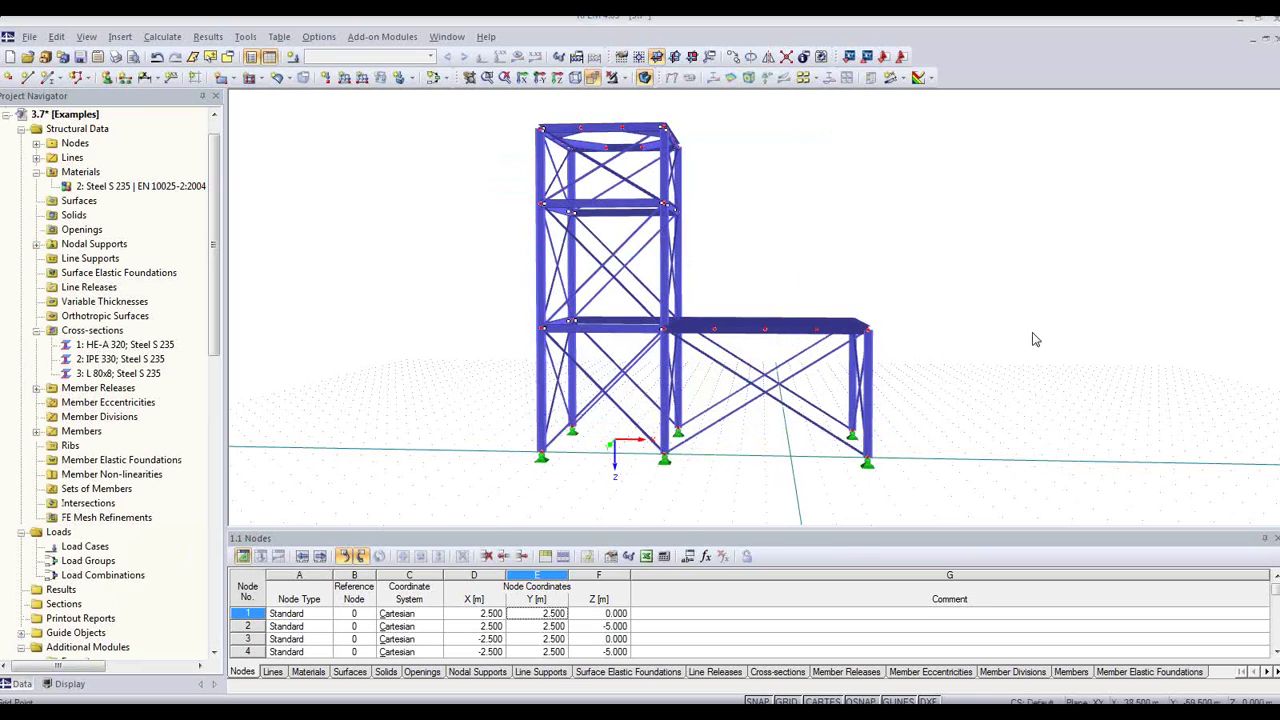
pyautogui.keyDown('ctrl'); pyautogui.moveTo(1029, 334); pyautogui.dragTo(963, 334, button='middle'); pyautogui.keyUp('ctrl')
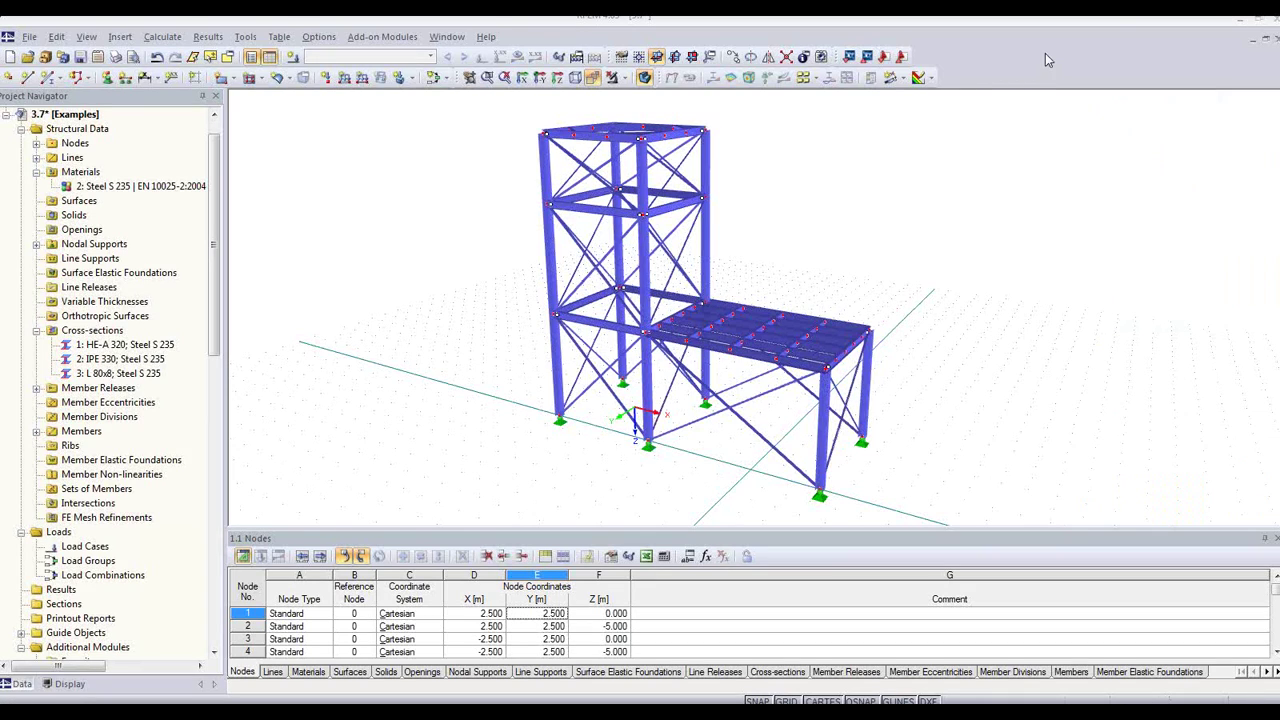
# Create load case 1 as a permanent Self-weight case with a self-weight factor of 1.000 in Z.
pyautogui.moveTo(1265, 82)
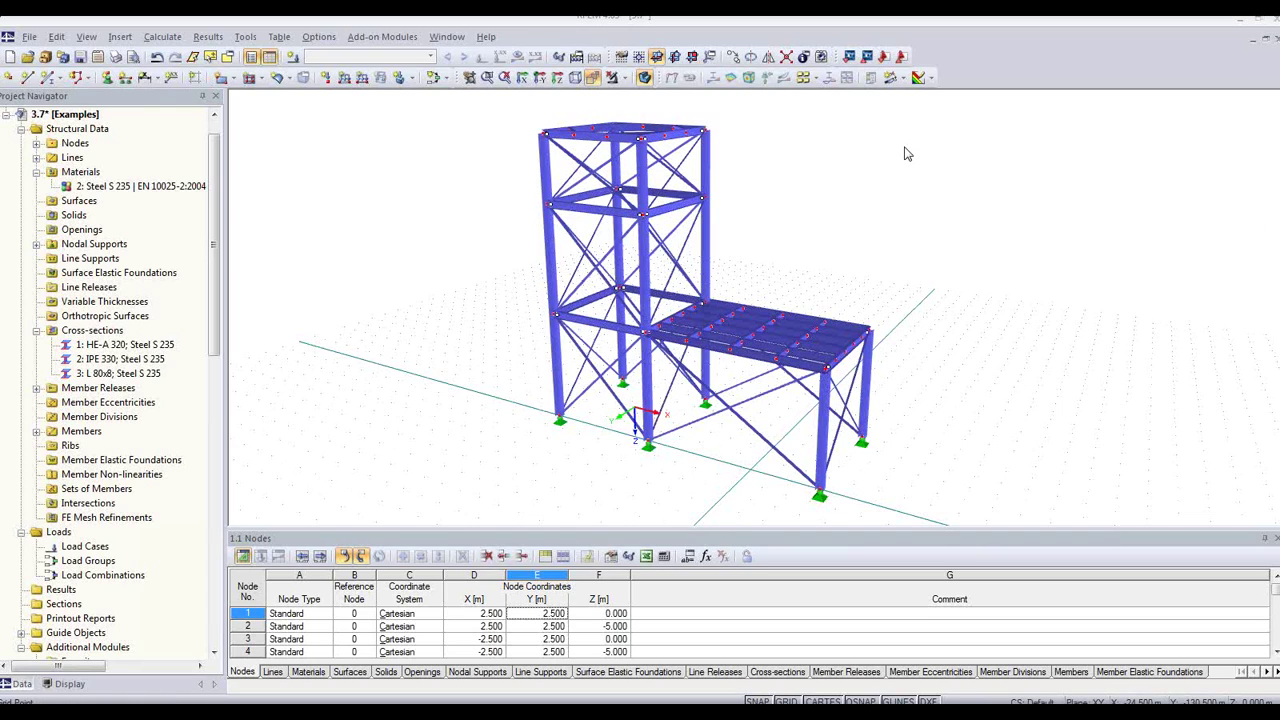
pyautogui.moveTo(215, 215); pyautogui.dragTo(215, 294)
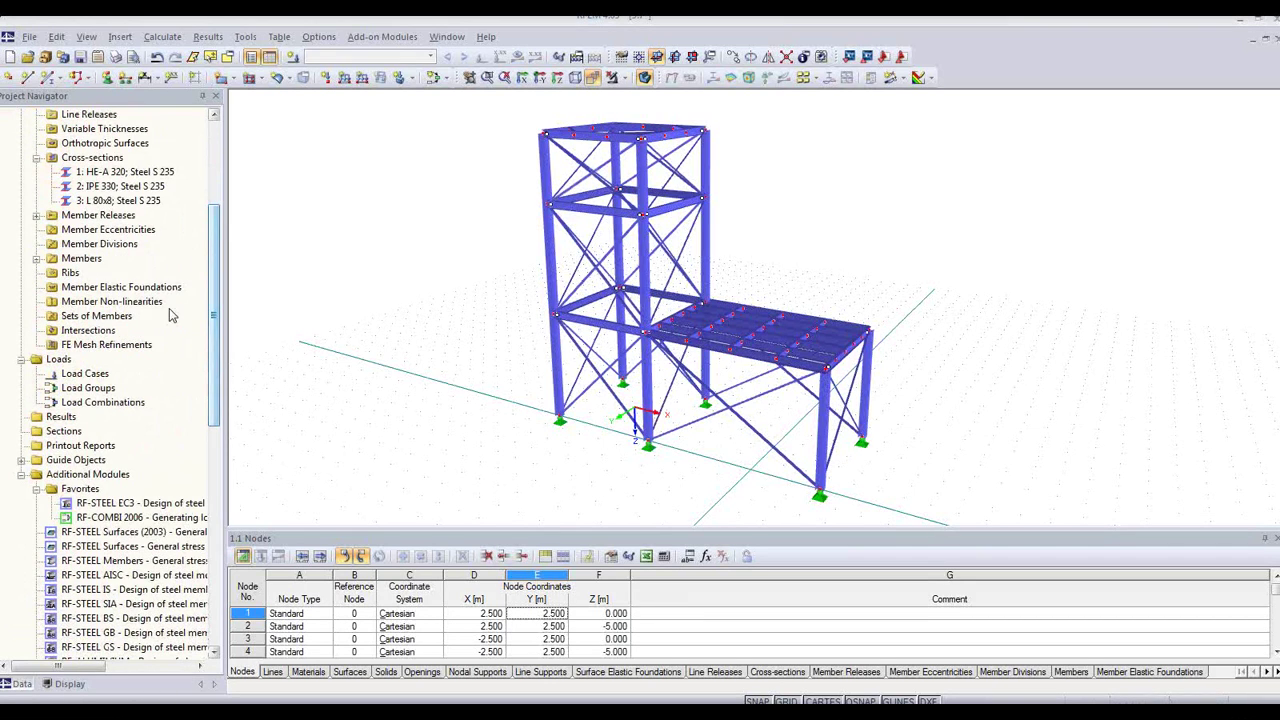
pyautogui.rightClick(102, 377)
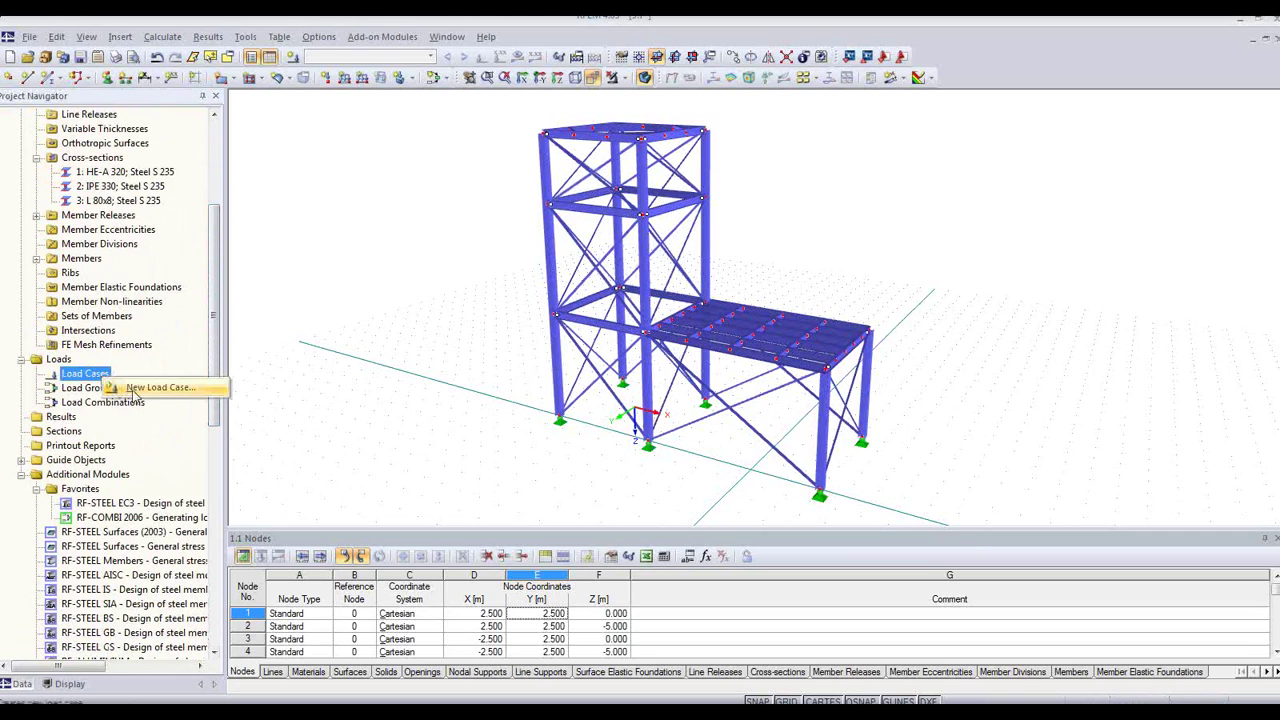
pyautogui.click(133, 391)
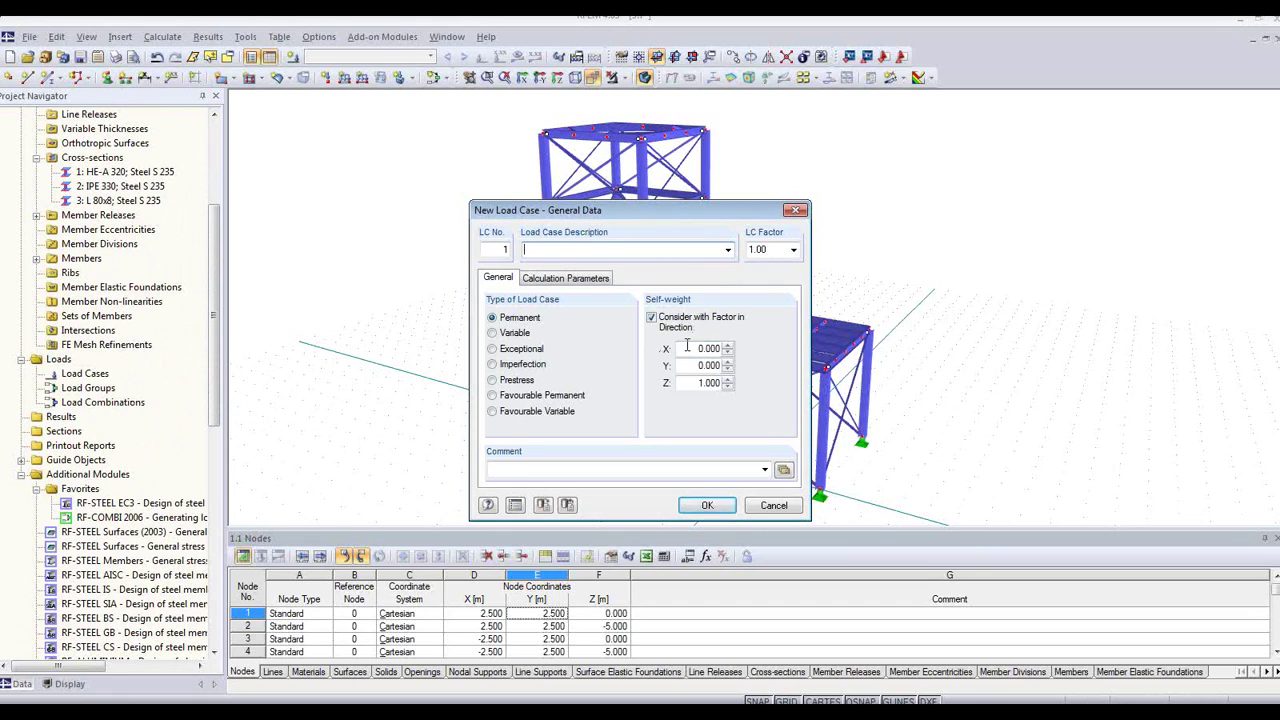
pyautogui.click(727, 250)
pyautogui.click(706, 263)
pyautogui.click(710, 506)
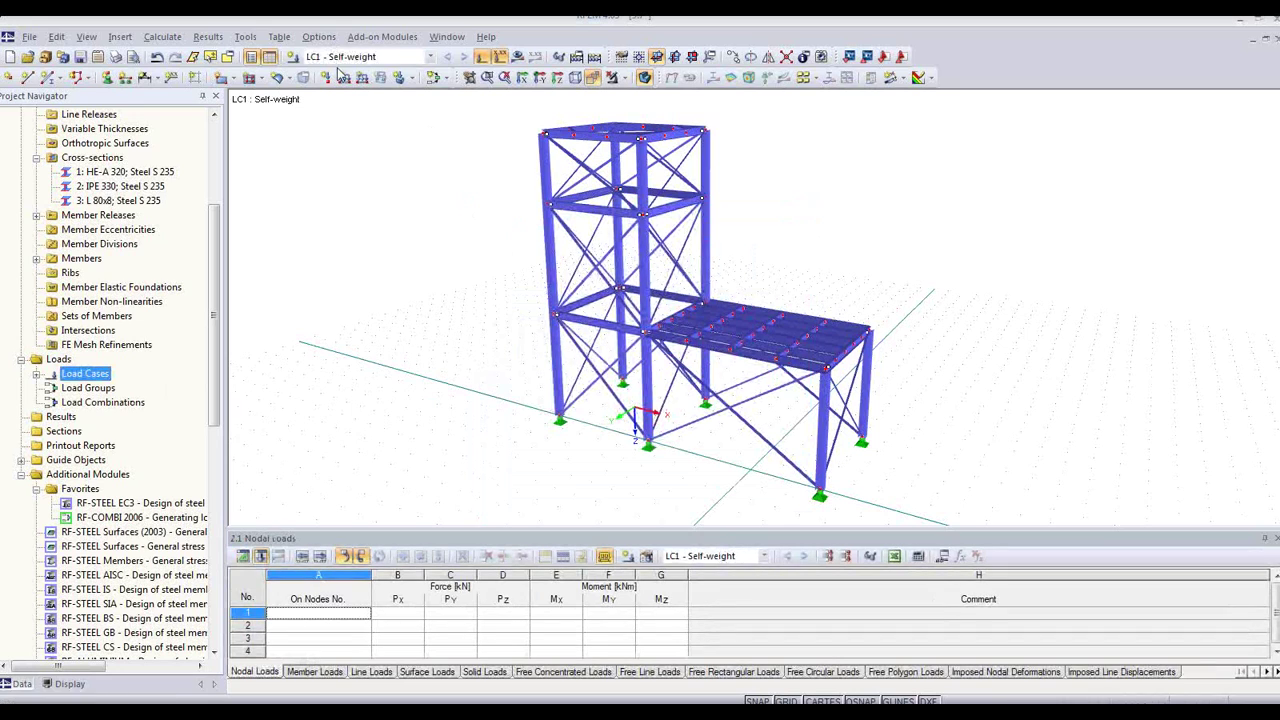
# Create load case 2 as a Variable case described as "Live load container".
pyautogui.click(294, 57)
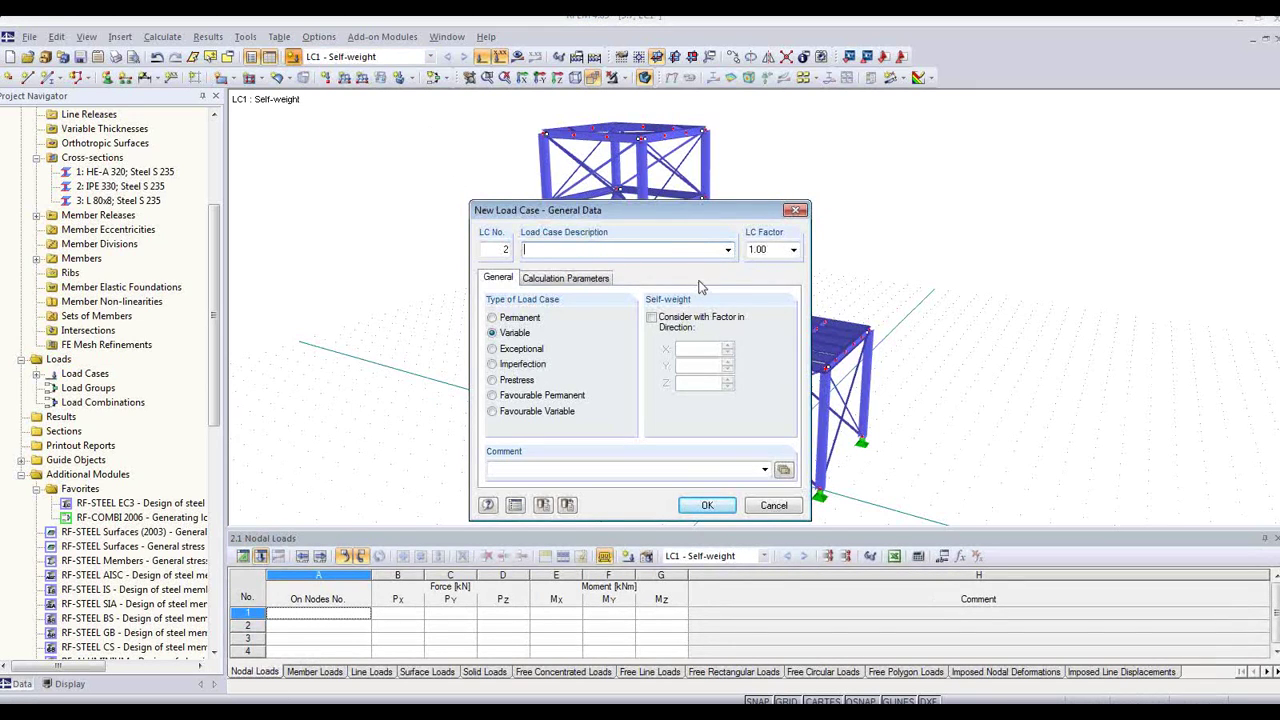
pyautogui.click(727, 250)
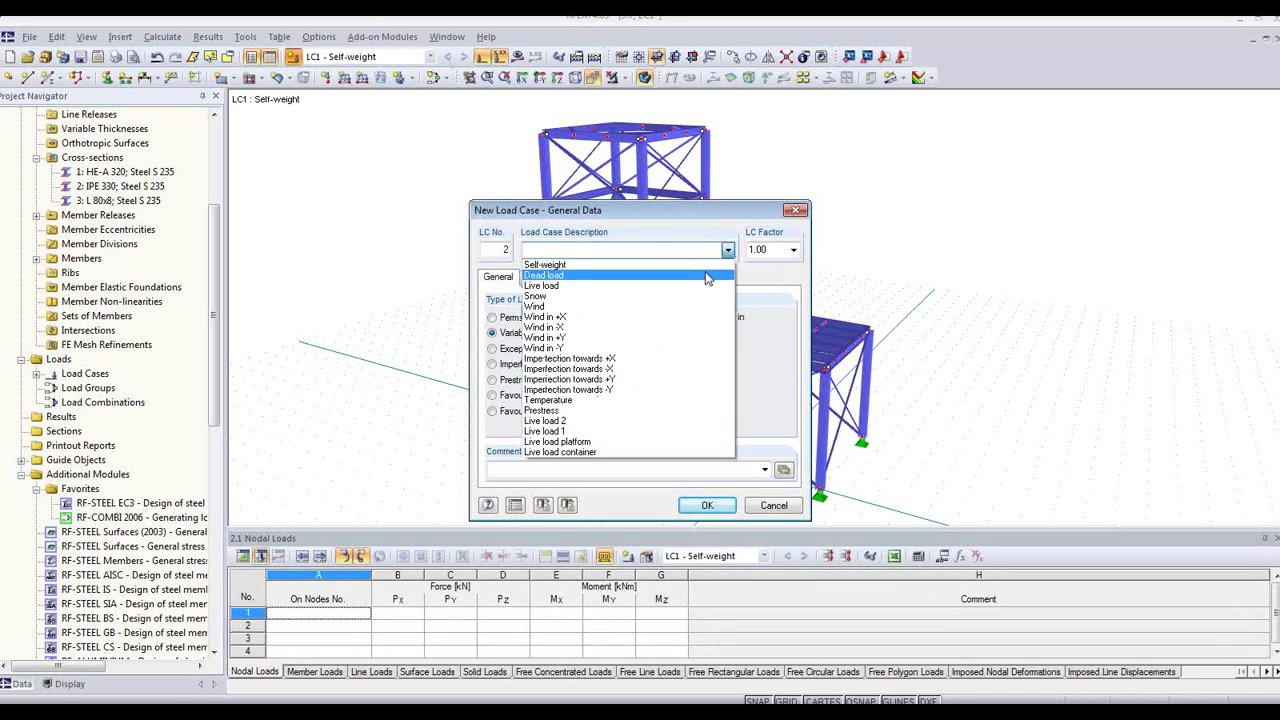
pyautogui.click(697, 287)
pyautogui.click(603, 251)
pyautogui.write('cont')
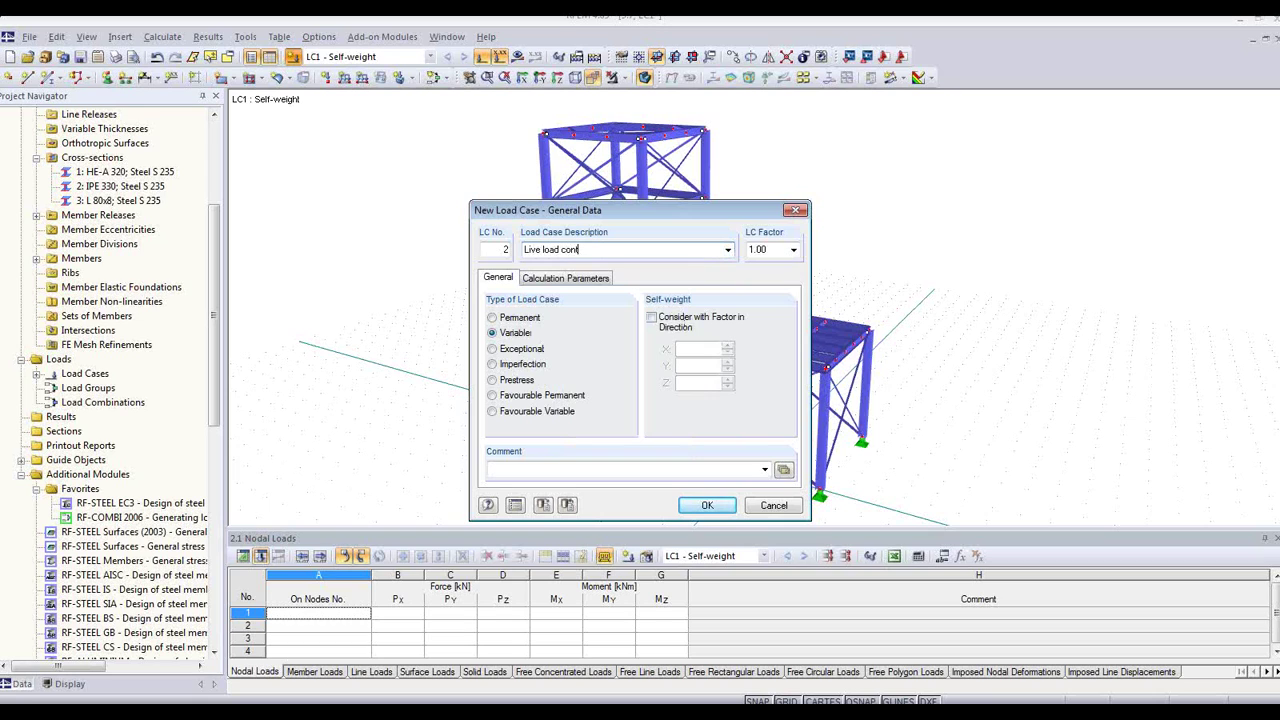
pyautogui.write('ainer')
pyautogui.click(706, 505)
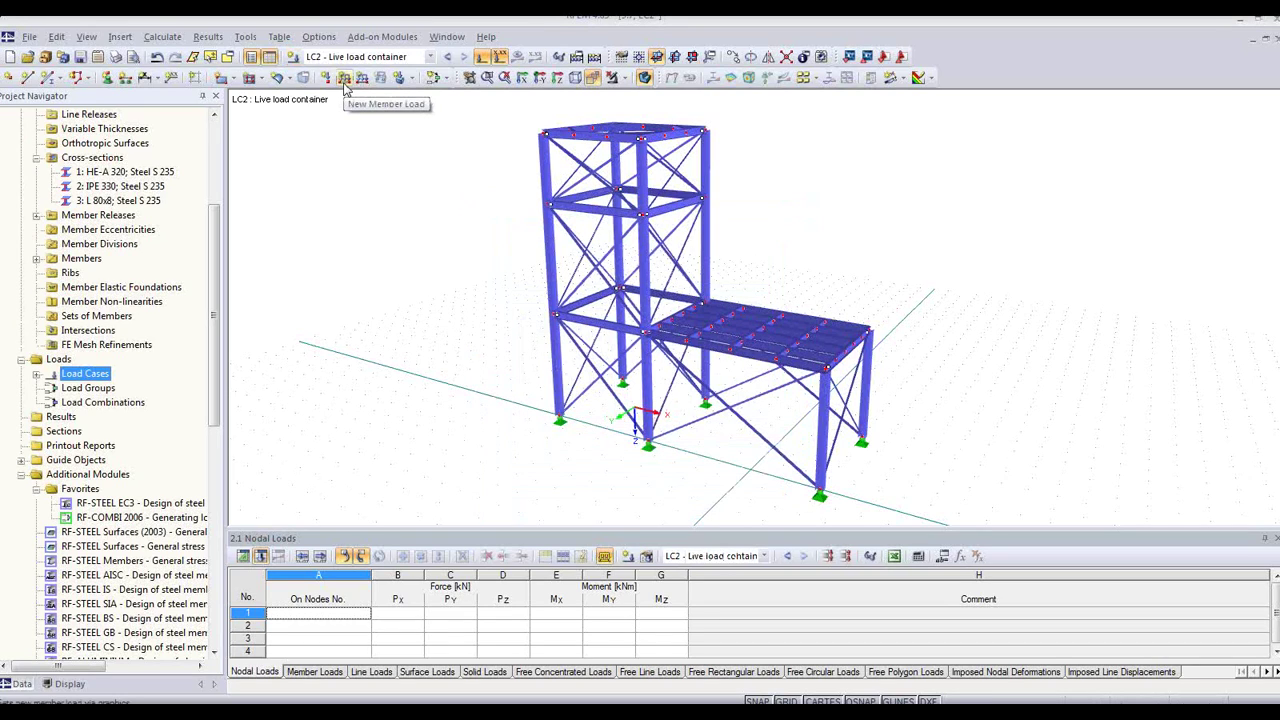
# Apply a 40 kN concentrated member load in direction ZL at 50 % relative distance to the tower's four top corner diagonals.
pyautogui.click(556, 82)
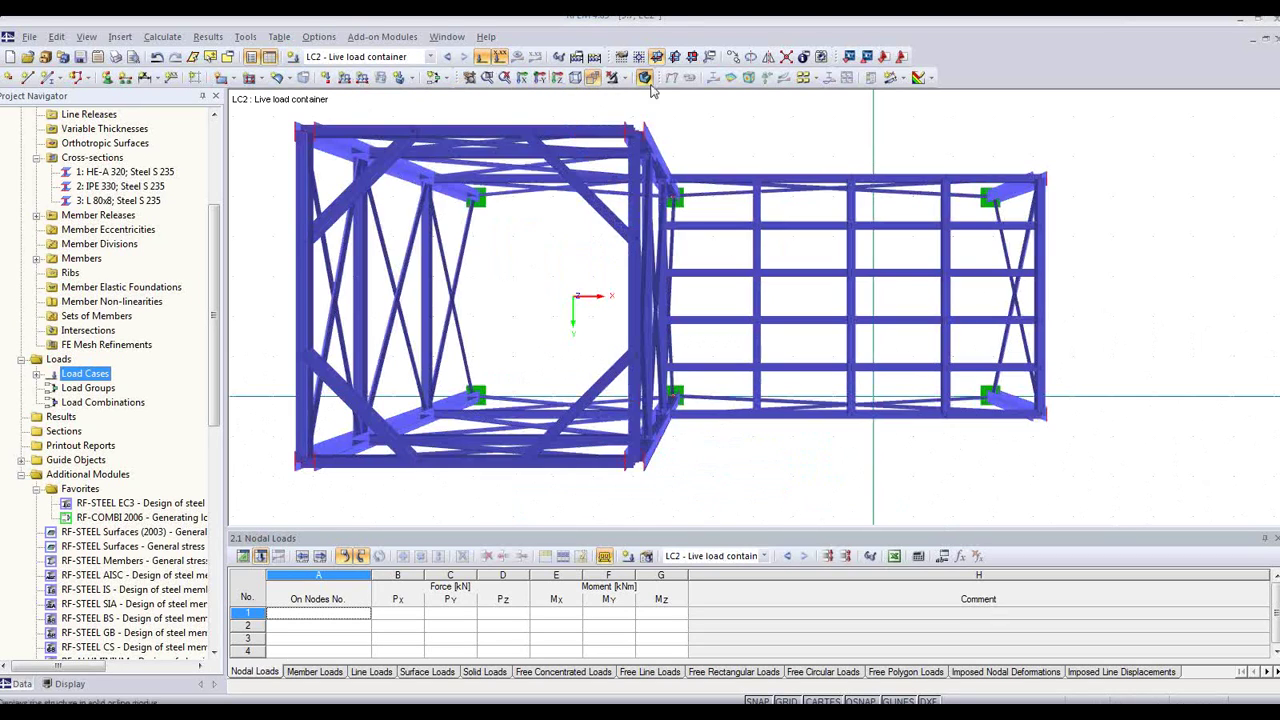
pyautogui.click(596, 79)
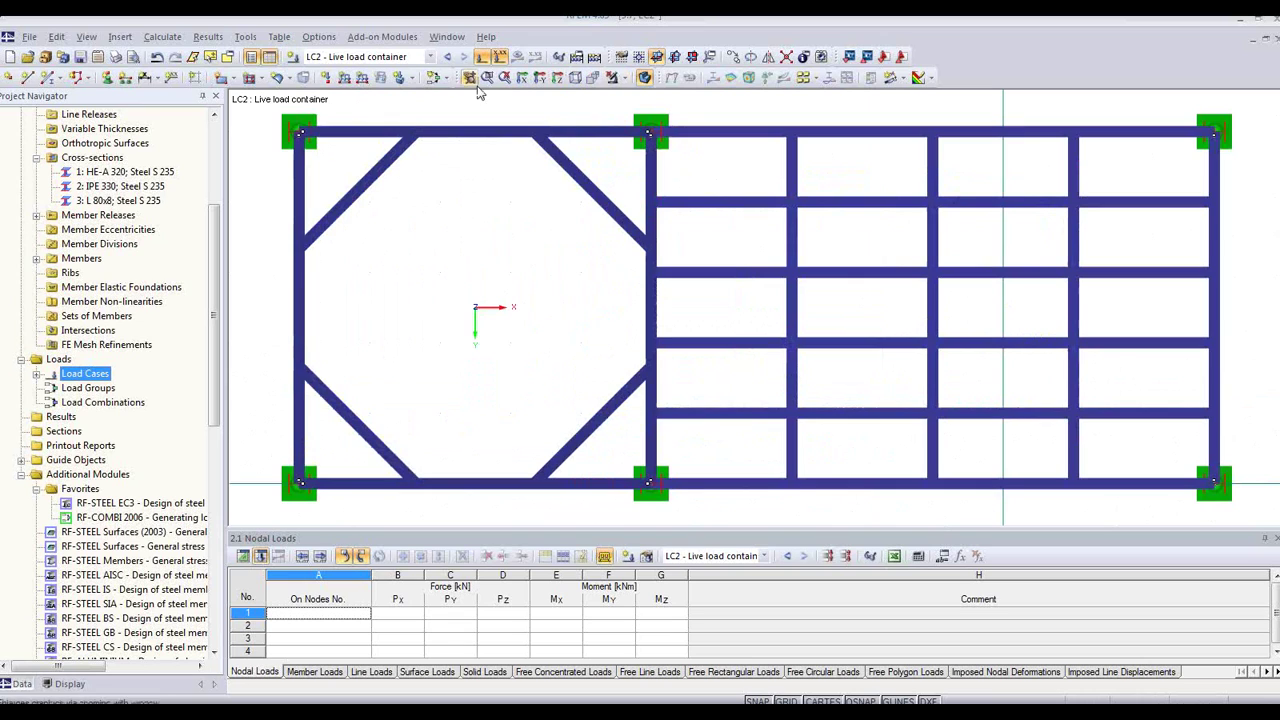
pyautogui.click(343, 79)
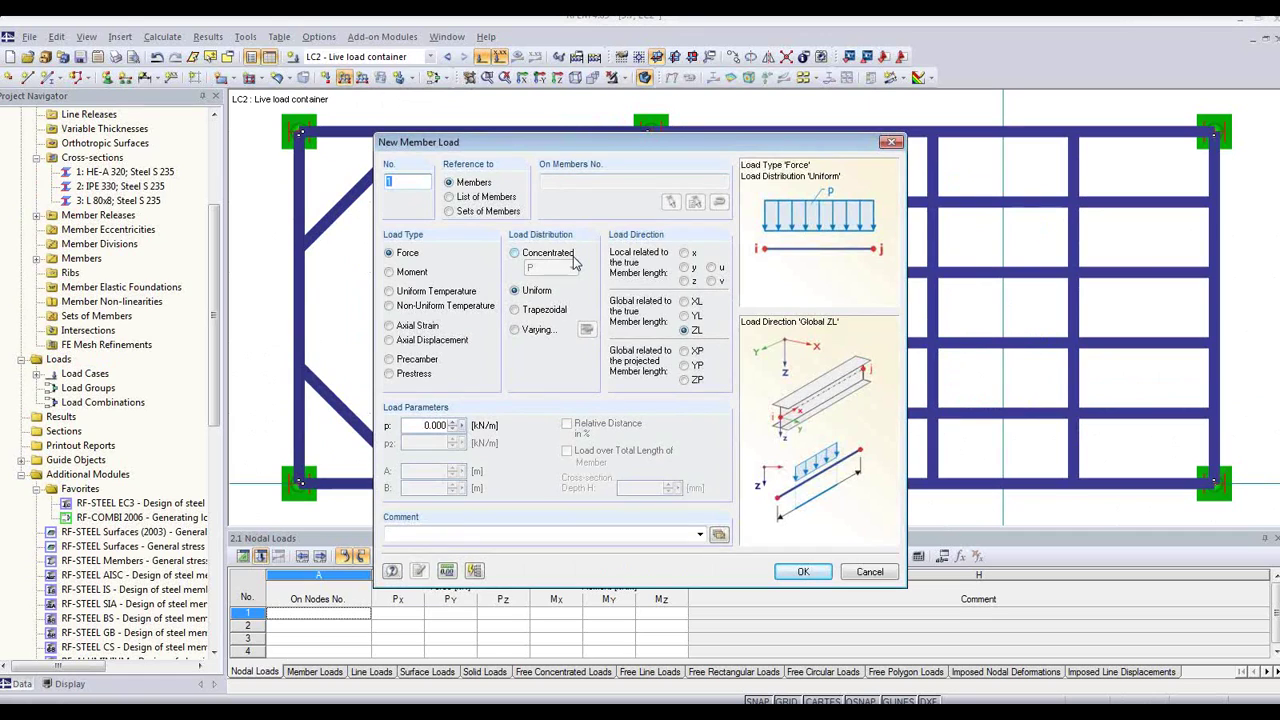
pyautogui.click(428, 425)
pyautogui.write('4')
pyautogui.click(515, 255)
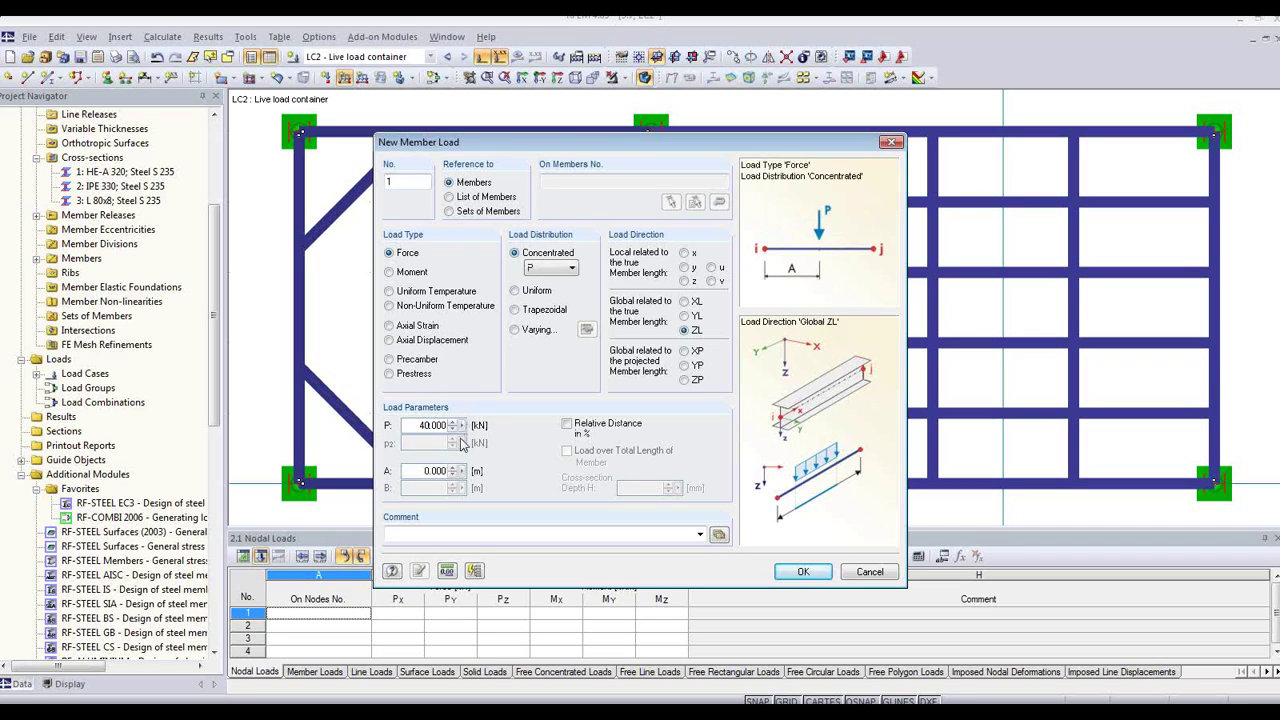
pyautogui.click(567, 424)
pyautogui.moveTo(422, 471); pyautogui.dragTo(522, 475)
pyautogui.write('50')
pyautogui.click(805, 572)
pyautogui.moveTo(629, 452); pyautogui.dragTo(339, 177)
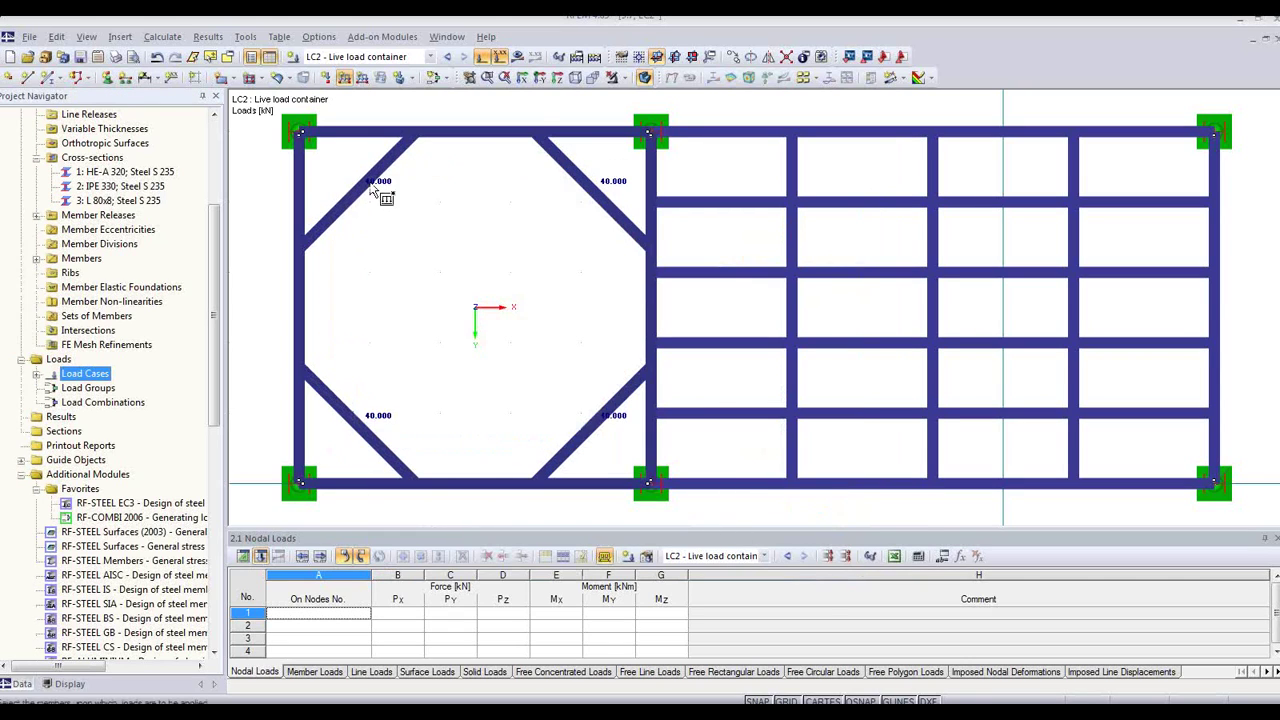
# Inspect the container loads on the tower in isometric view, toggling the display of the loads and their values.
pyautogui.click(575, 80)
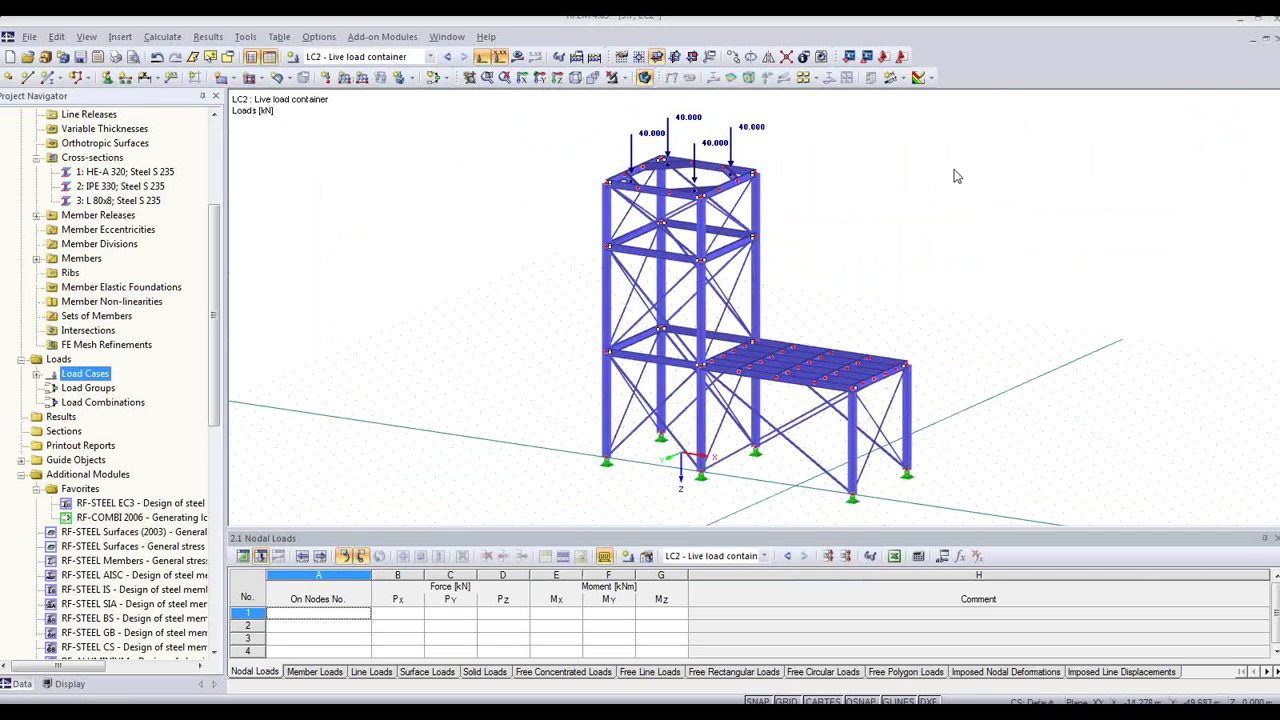
pyautogui.click(501, 57)
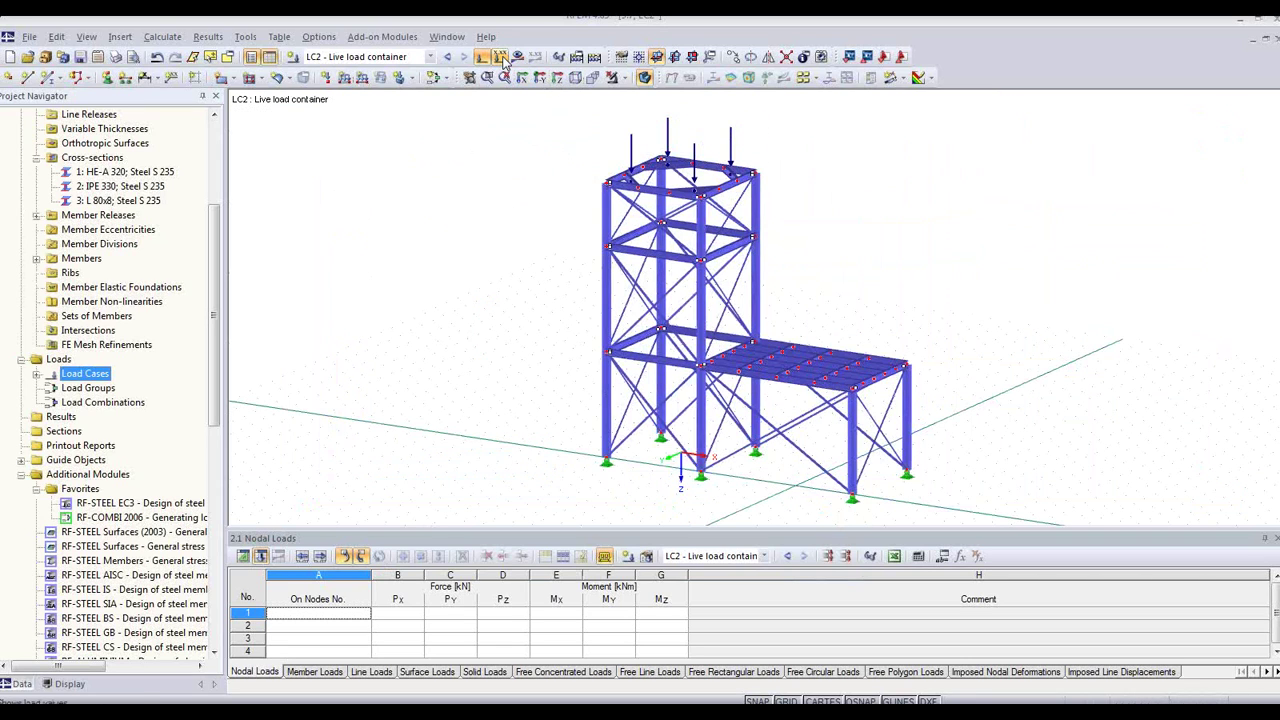
pyautogui.click(482, 58)
pyautogui.click(483, 58)
pyautogui.click(501, 57)
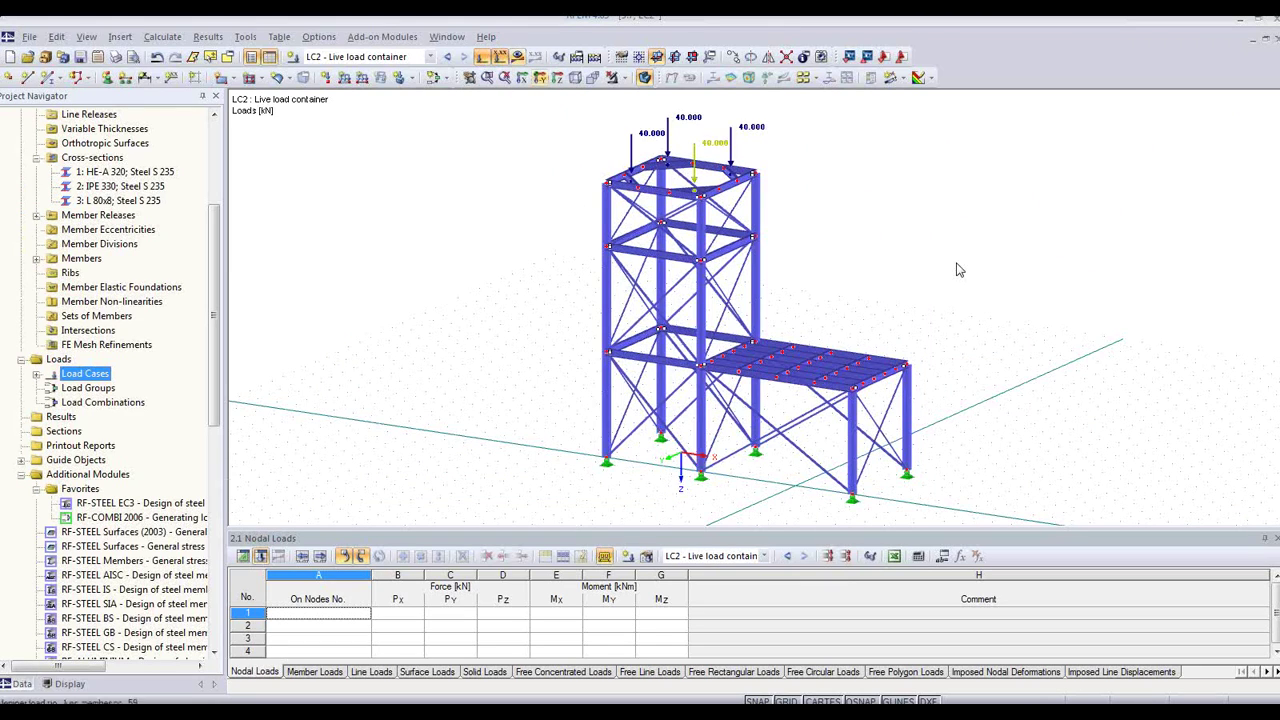
pyautogui.moveTo(922, 268); pyautogui.dragTo(686, 244, button='middle')
# Create load case 3 as a Variable case described as "Live load platform".
pyautogui.click(293, 57)
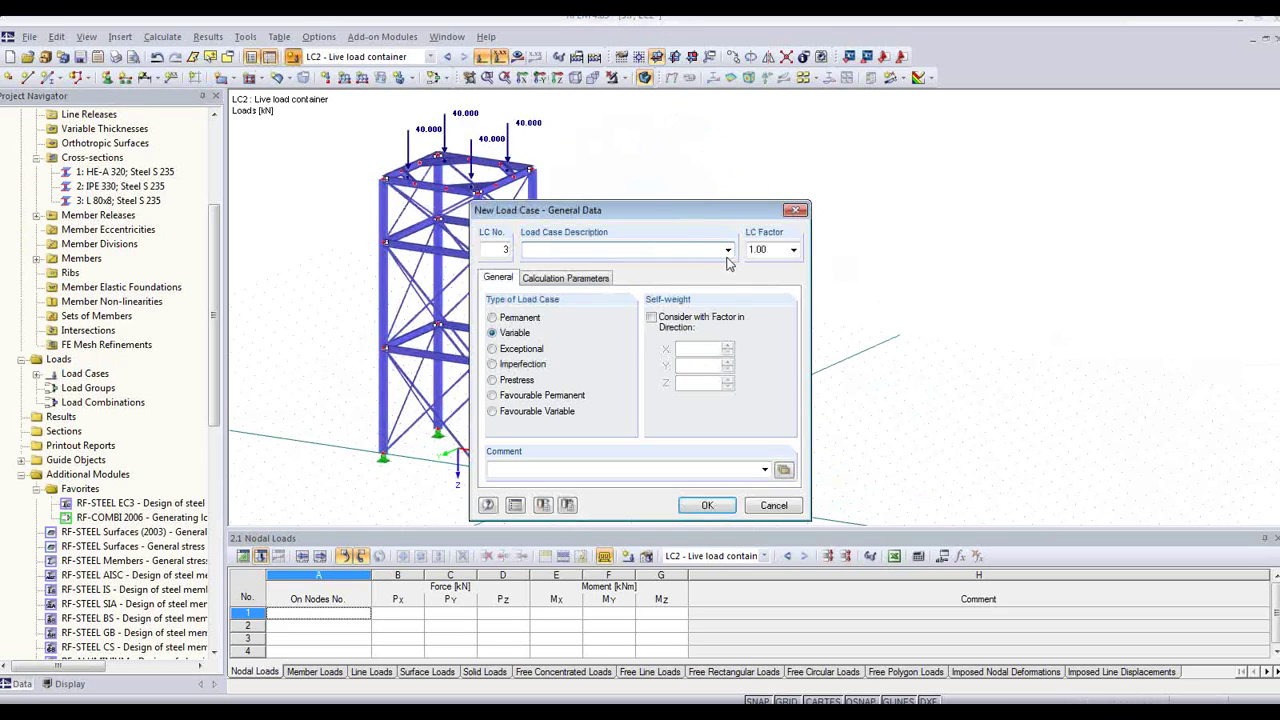
pyautogui.click(728, 250)
pyautogui.click(726, 289)
pyautogui.click(616, 249)
pyautogui.write('platform')
pyautogui.click(707, 505)
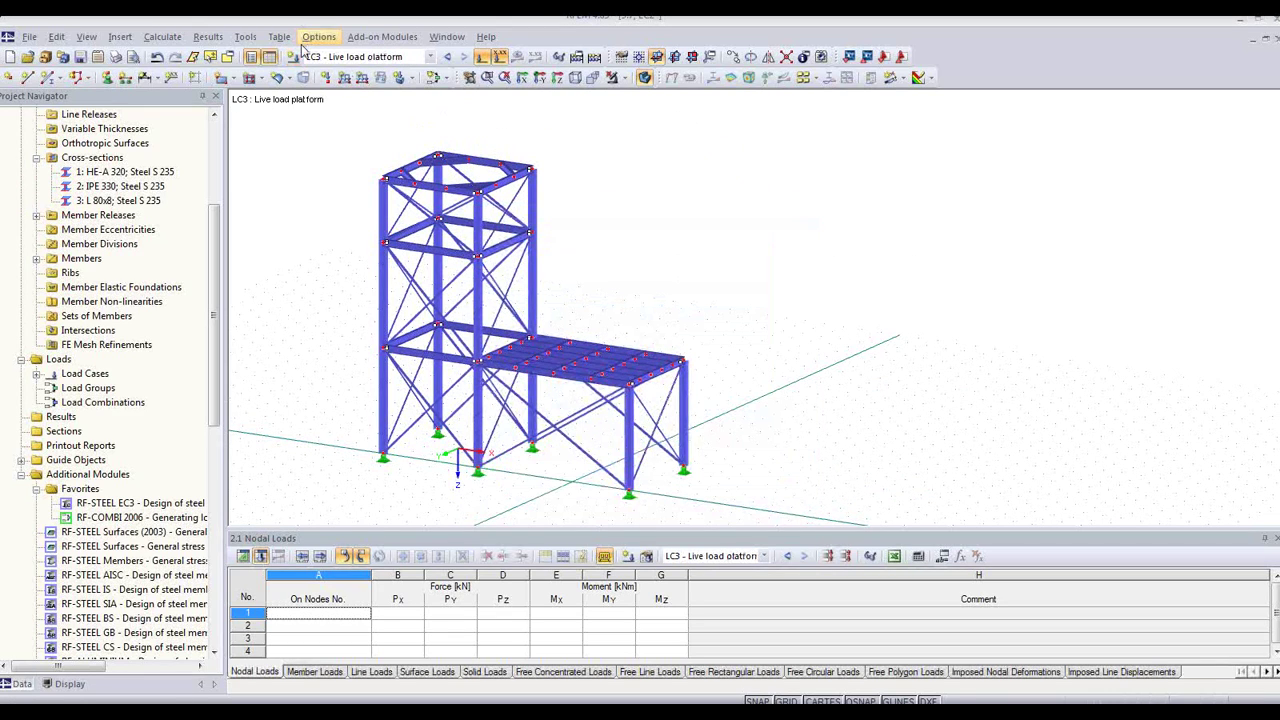
# Start generating member loads from area loads via plane and clear the preset boundary plane's corner nodes.
pyautogui.click(245, 37)
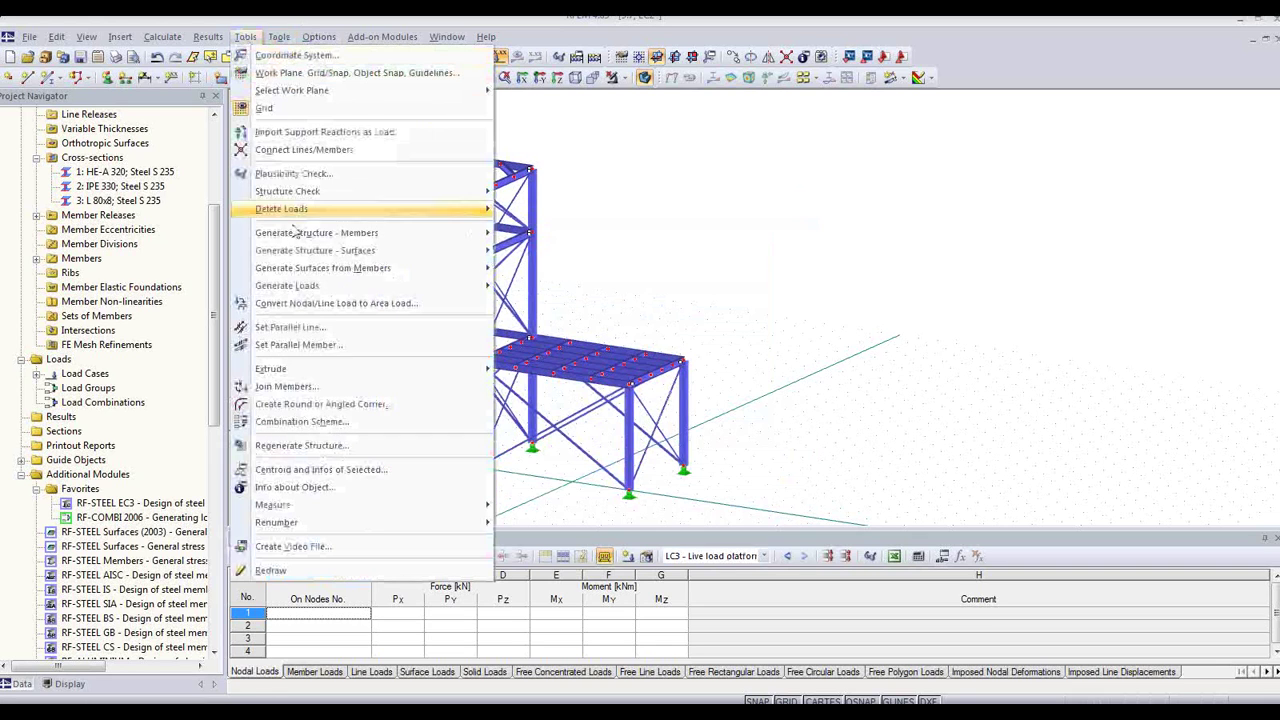
pyautogui.moveTo(366, 287)
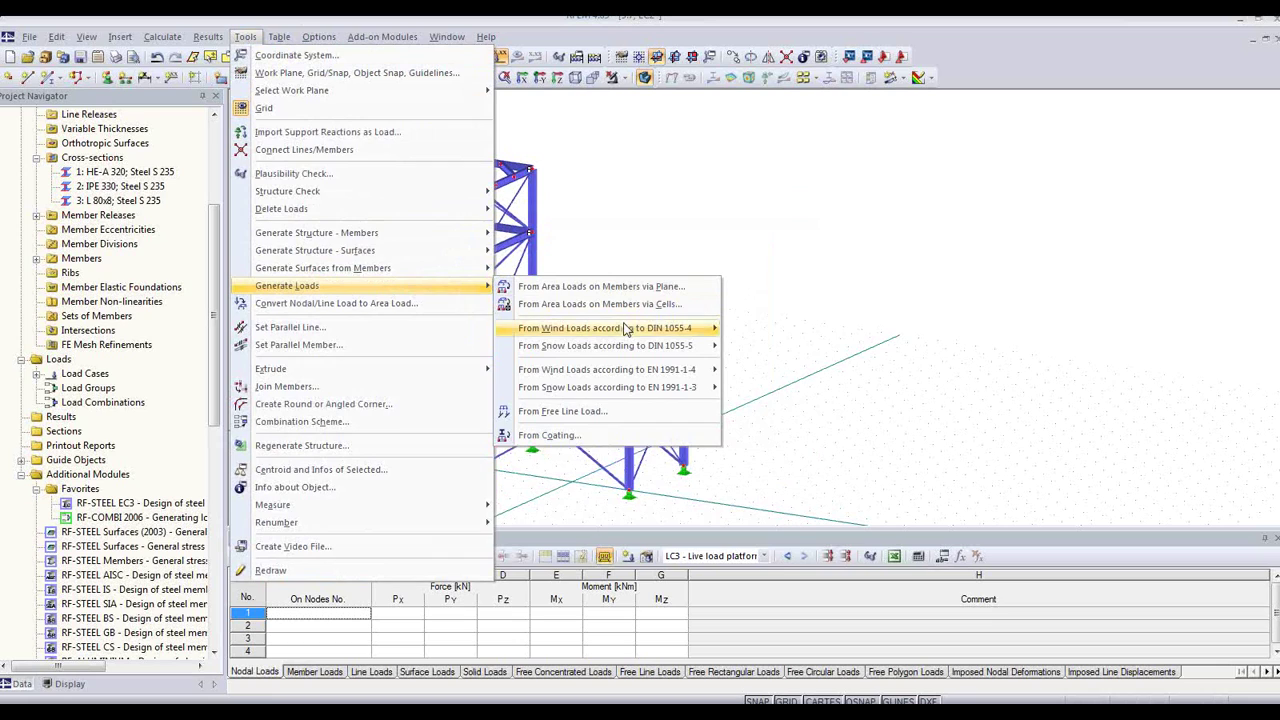
pyautogui.moveTo(624, 329)
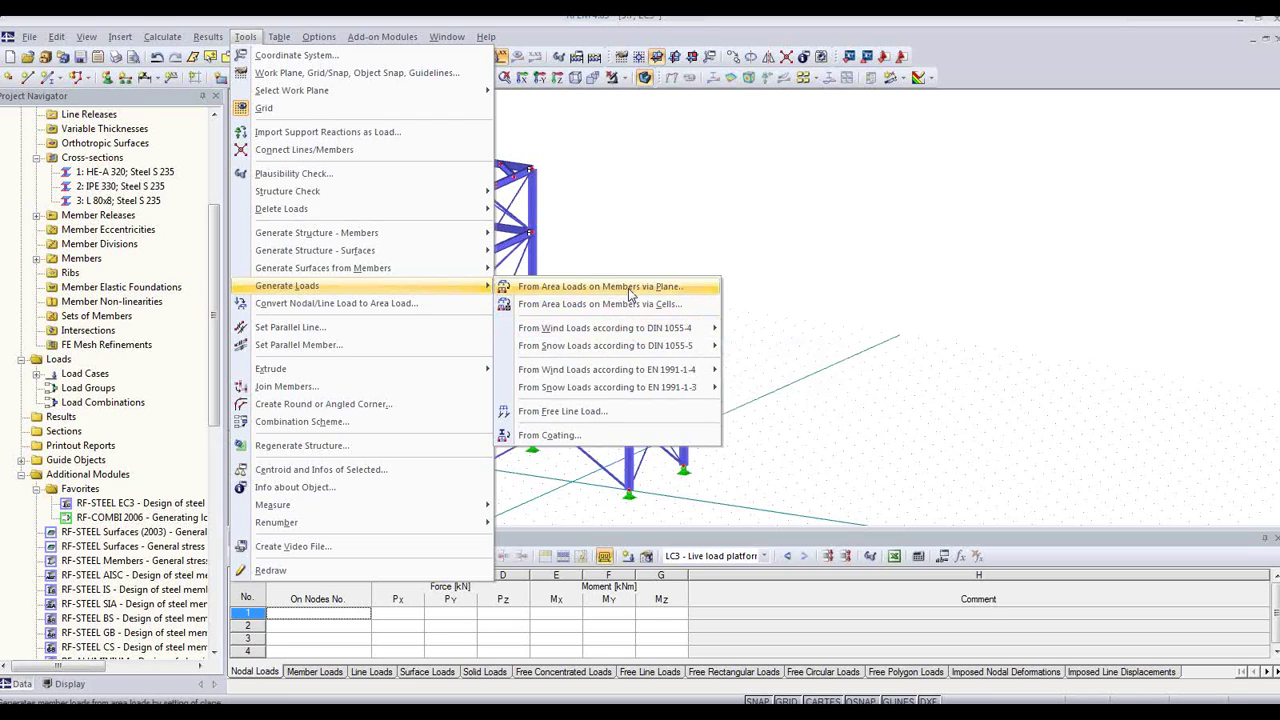
pyautogui.click(630, 289)
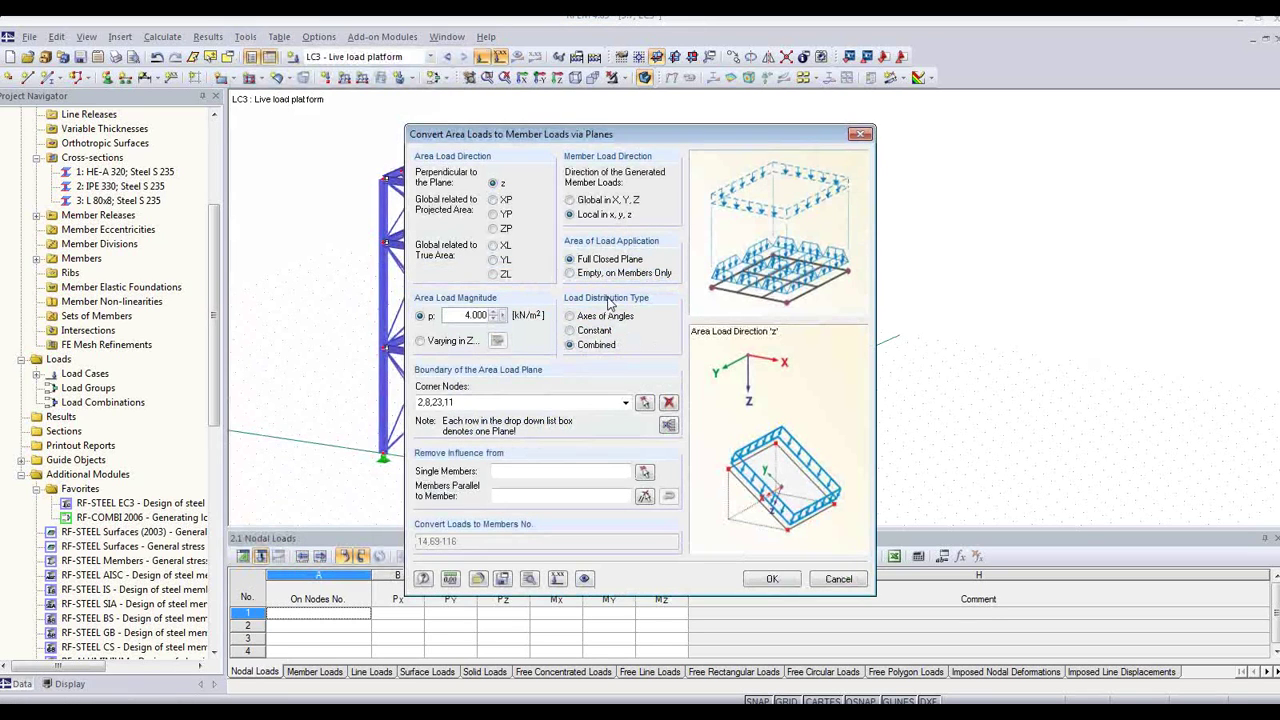
pyautogui.moveTo(578, 143); pyautogui.dragTo(880, 118)
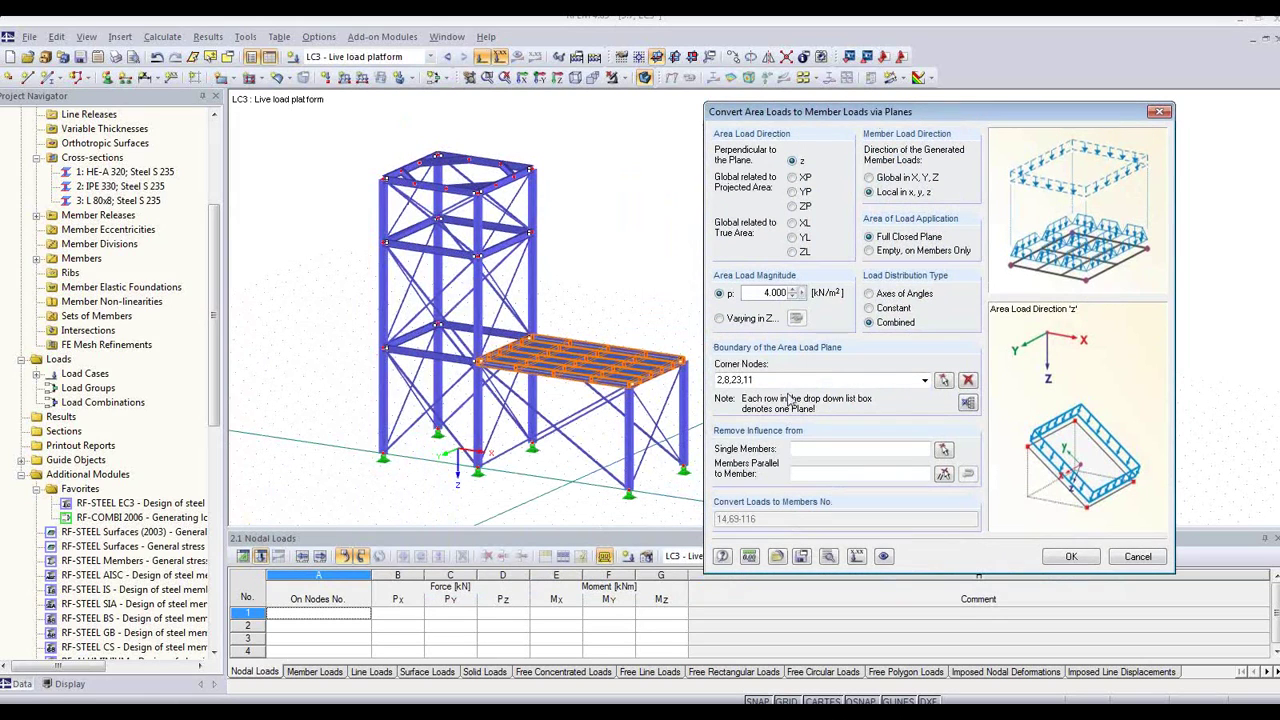
pyautogui.click(969, 382)
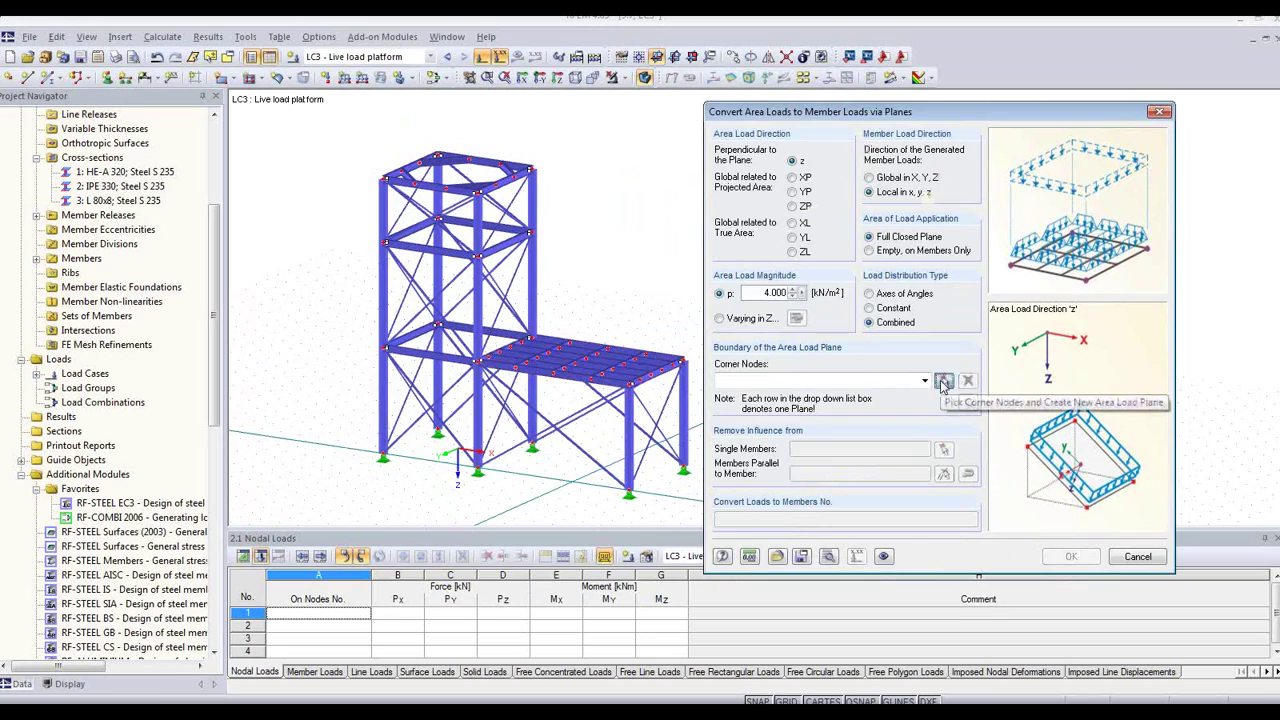
# Convert a 4 kN/m² area load on the plane through the platform's corner nodes 2,8,23,11 into member loads, and hide the load values.
pyautogui.click(942, 382)
pyautogui.click(531, 338)
pyautogui.click(630, 384)
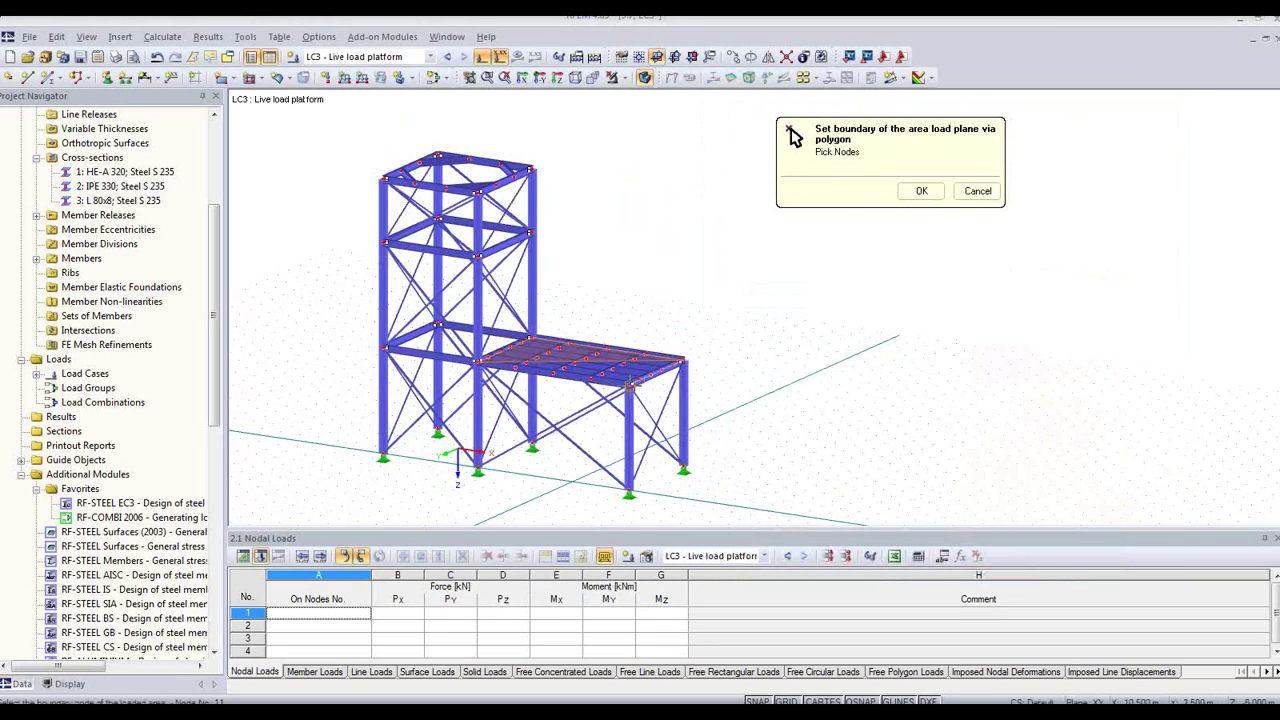
pyautogui.click(630, 384)
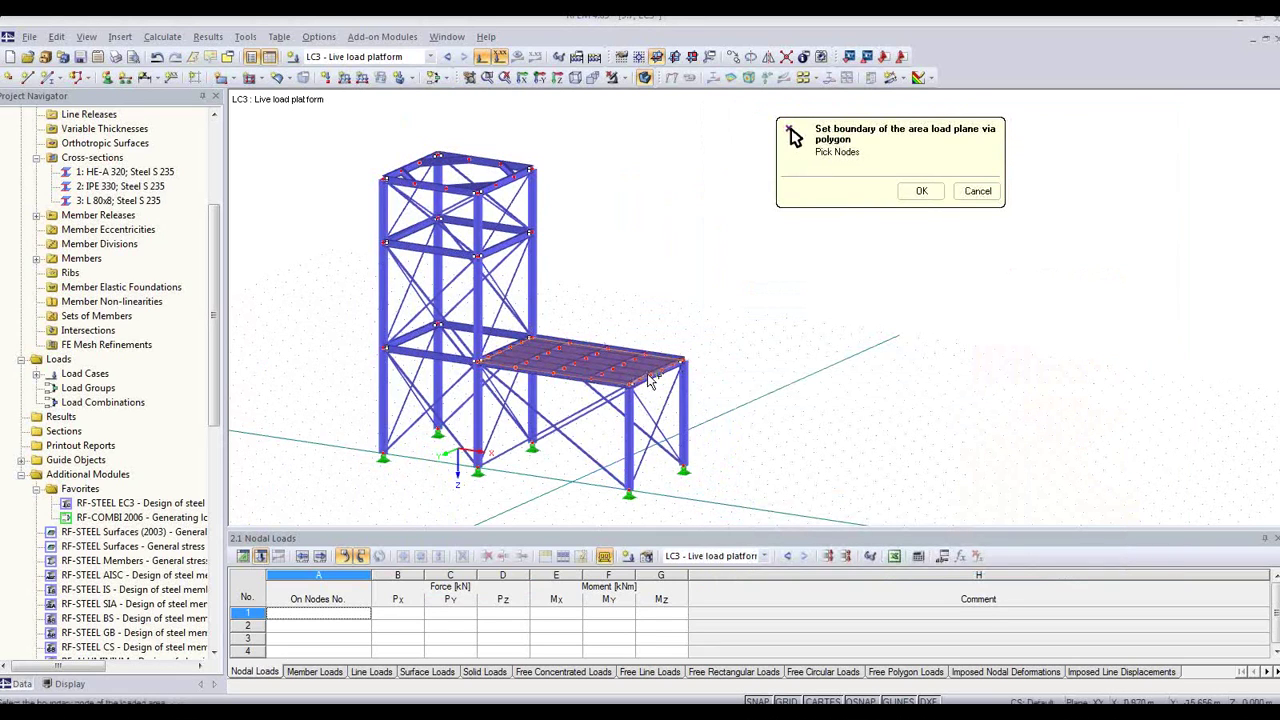
pyautogui.click(917, 192)
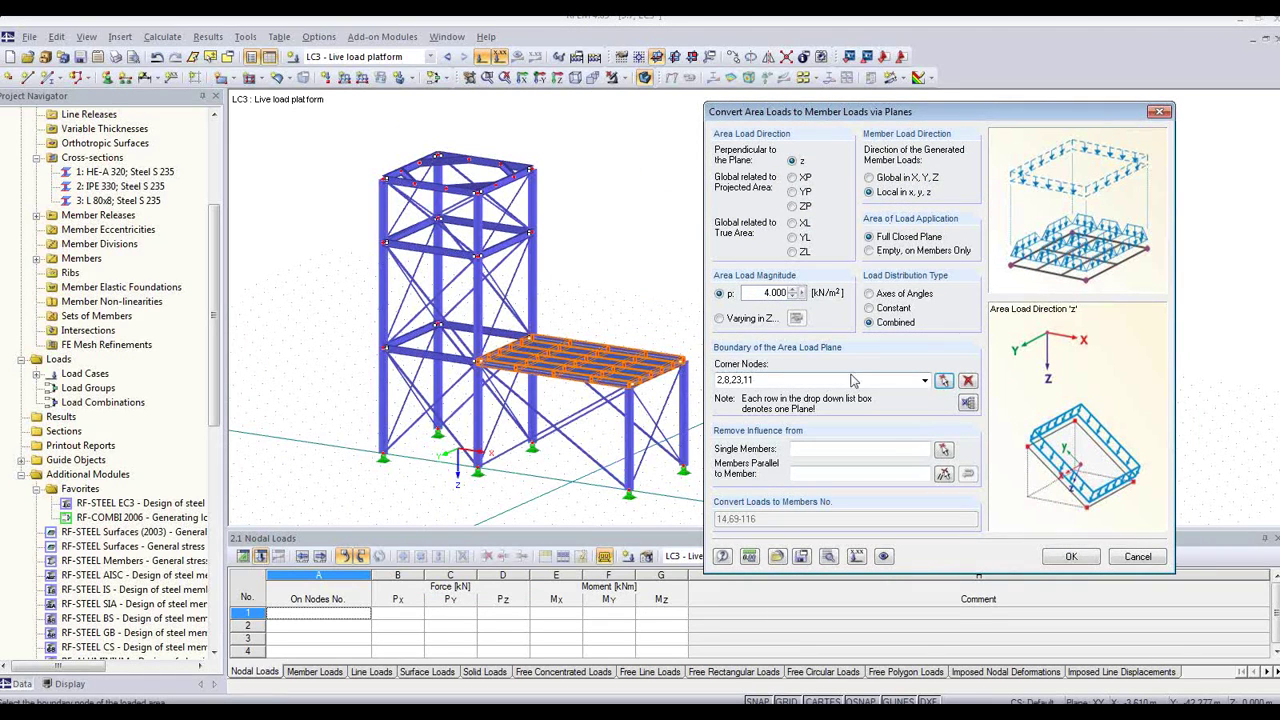
pyautogui.click(1066, 557)
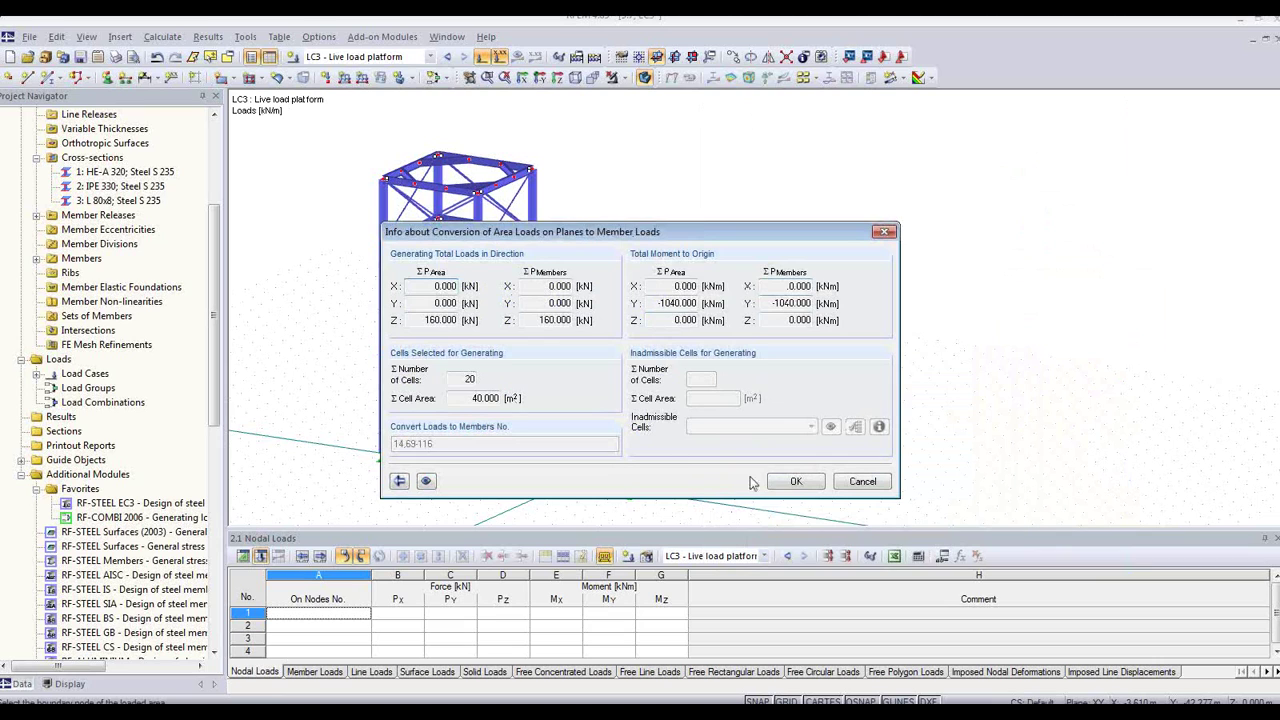
pyautogui.click(795, 482)
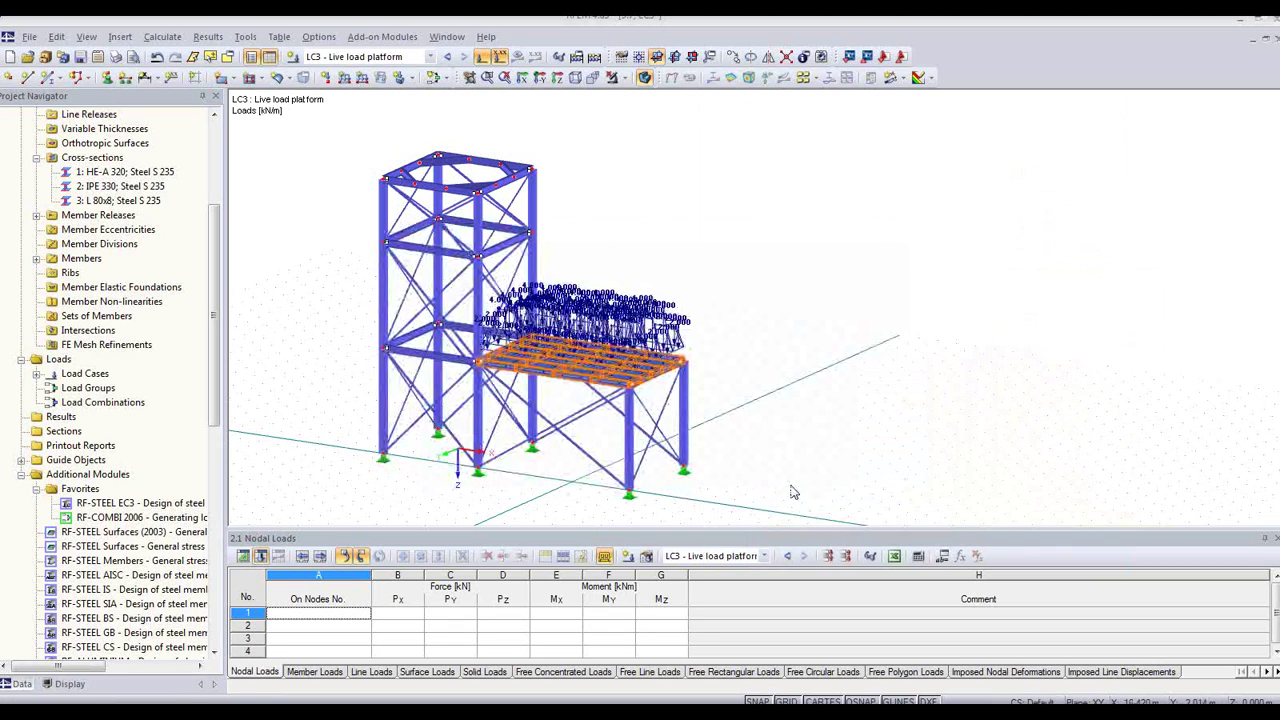
pyautogui.click(501, 57)
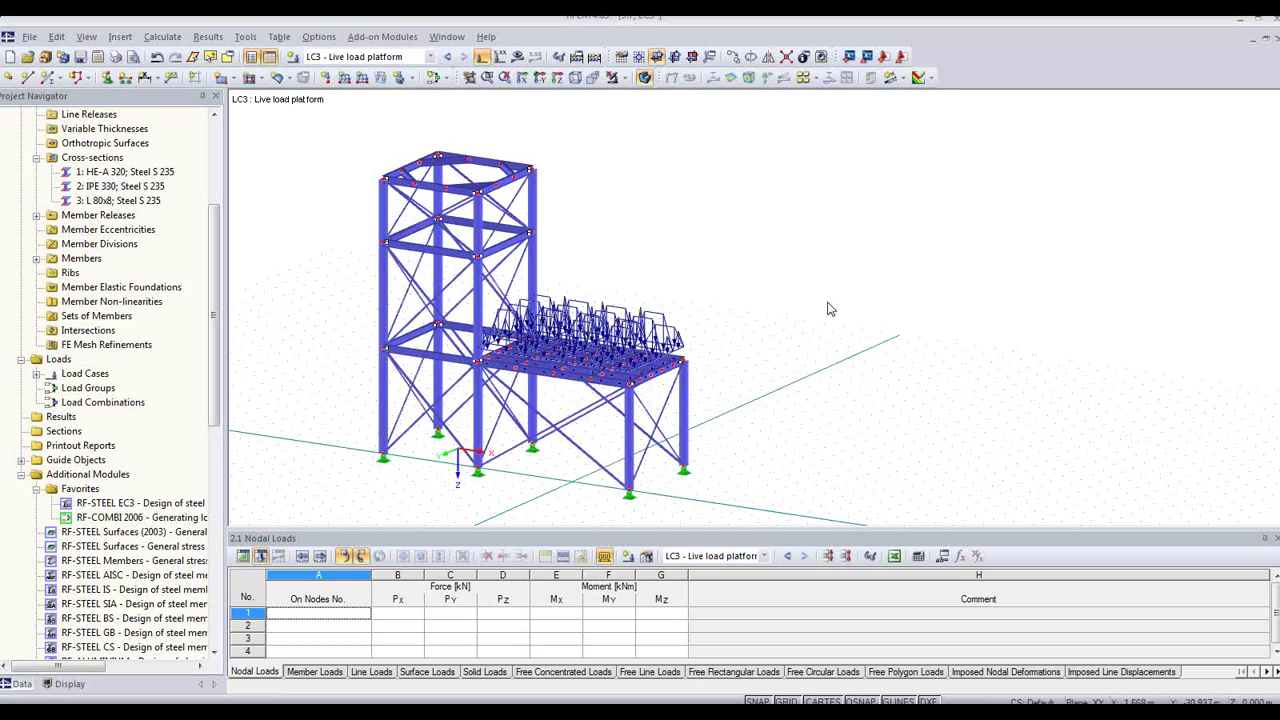
# Try to lengthen the platform by shifting its outer end frame in +X, check the generated loads, and undo the shift.
pyautogui.click(482, 57)
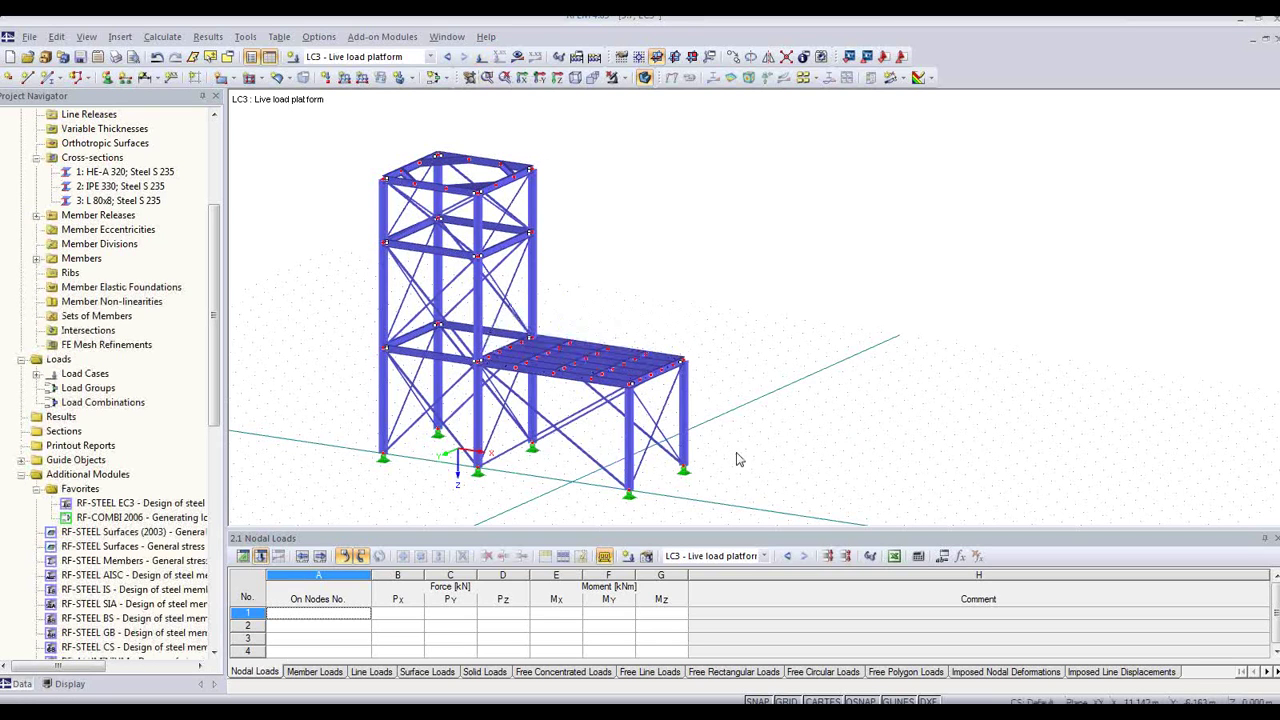
pyautogui.keyDown('ctrl'); pyautogui.moveTo(738, 454); pyautogui.dragTo(797, 430, button='middle'); pyautogui.keyUp('ctrl')
pyautogui.moveTo(651, 311)
pyautogui.mouseDown()
pyautogui.moveTo(686, 522)
pyautogui.moveTo(671, 471)
pyautogui.moveTo(705, 435)
pyautogui.mouseUp()
pyautogui.click(650, 285)
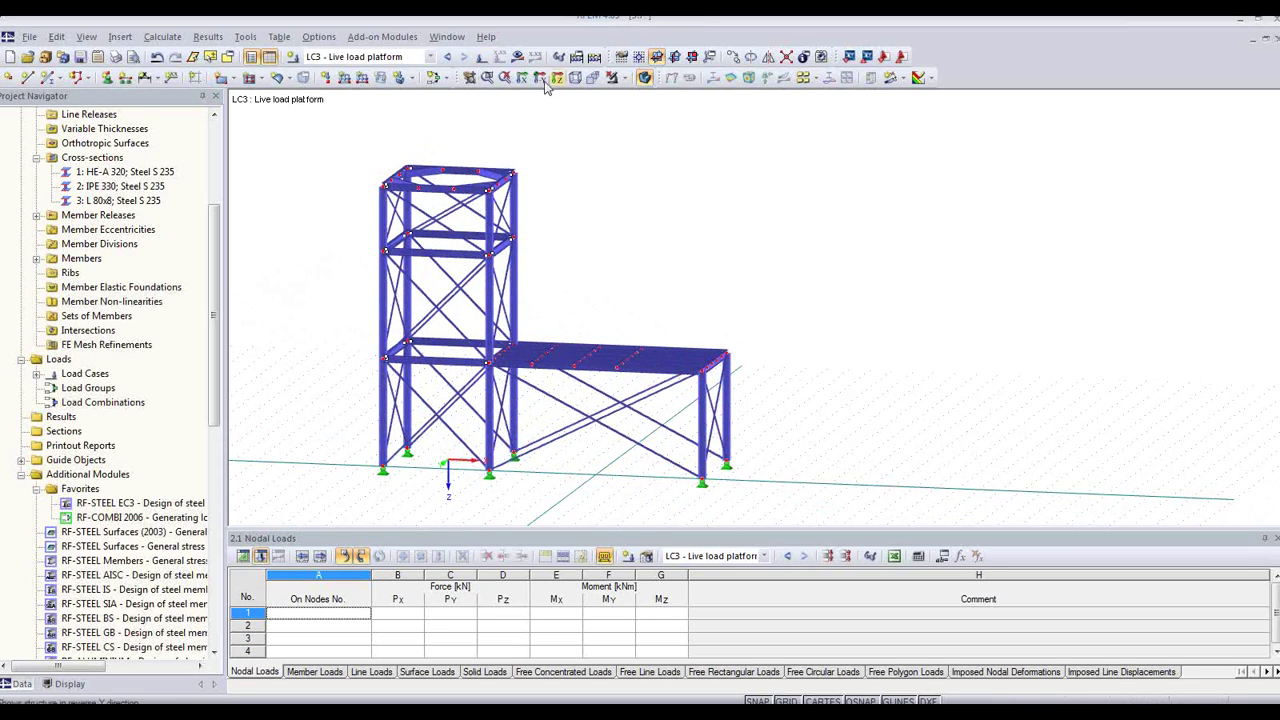
pyautogui.click(480, 56)
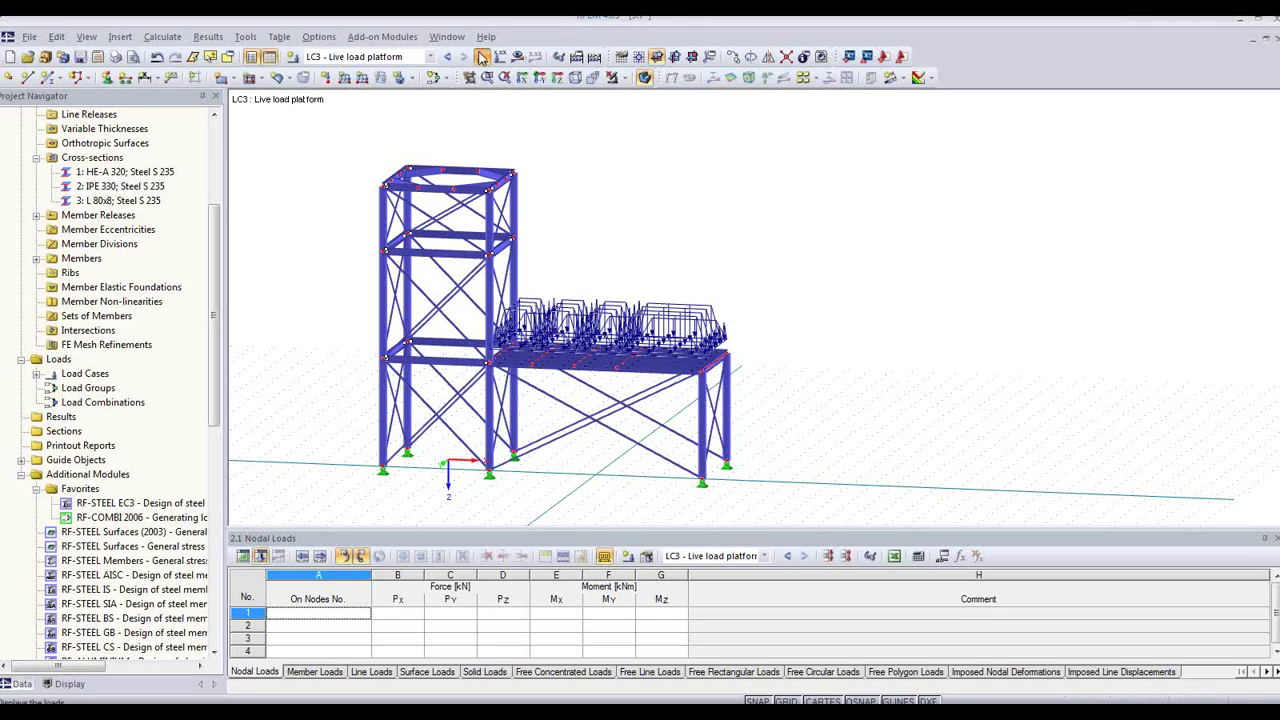
pyautogui.click(481, 57)
pyautogui.click(157, 58)
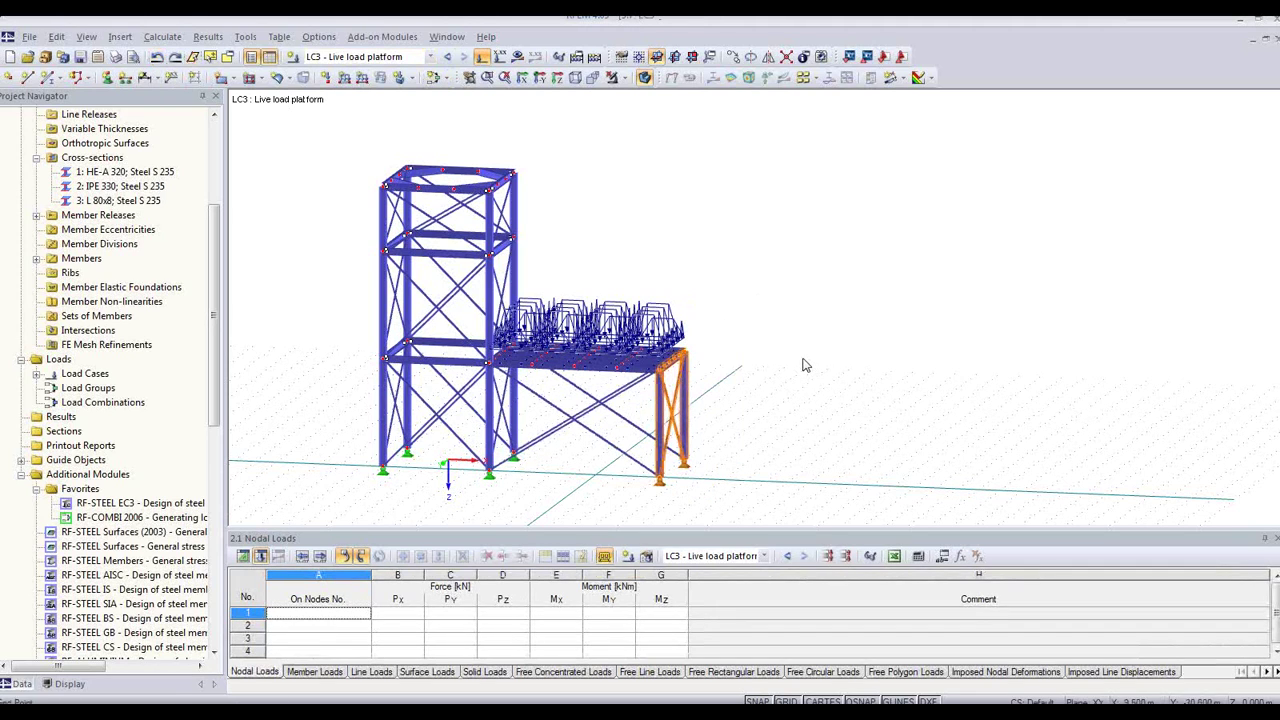
# Open RF-COMBI 2006 and review the code and national annex options, keeping EN 1990 with CEN for the combination rules.
pyautogui.click(431, 58)
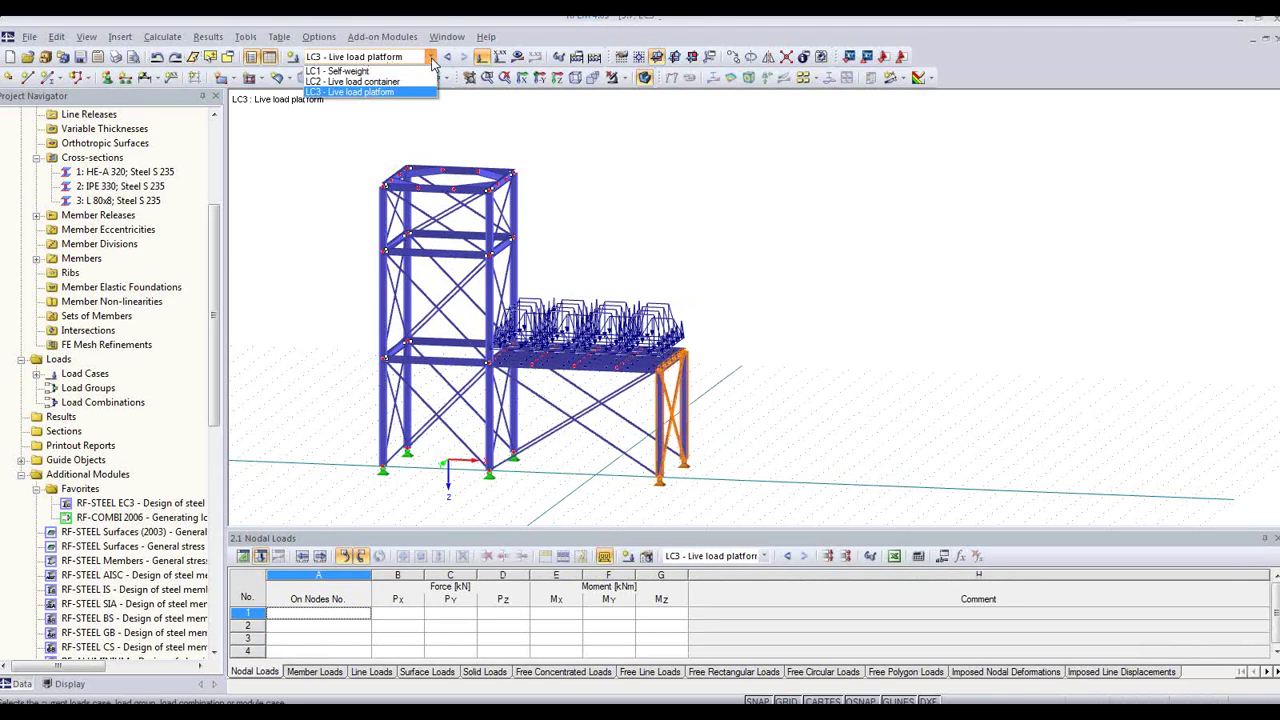
pyautogui.click(432, 60)
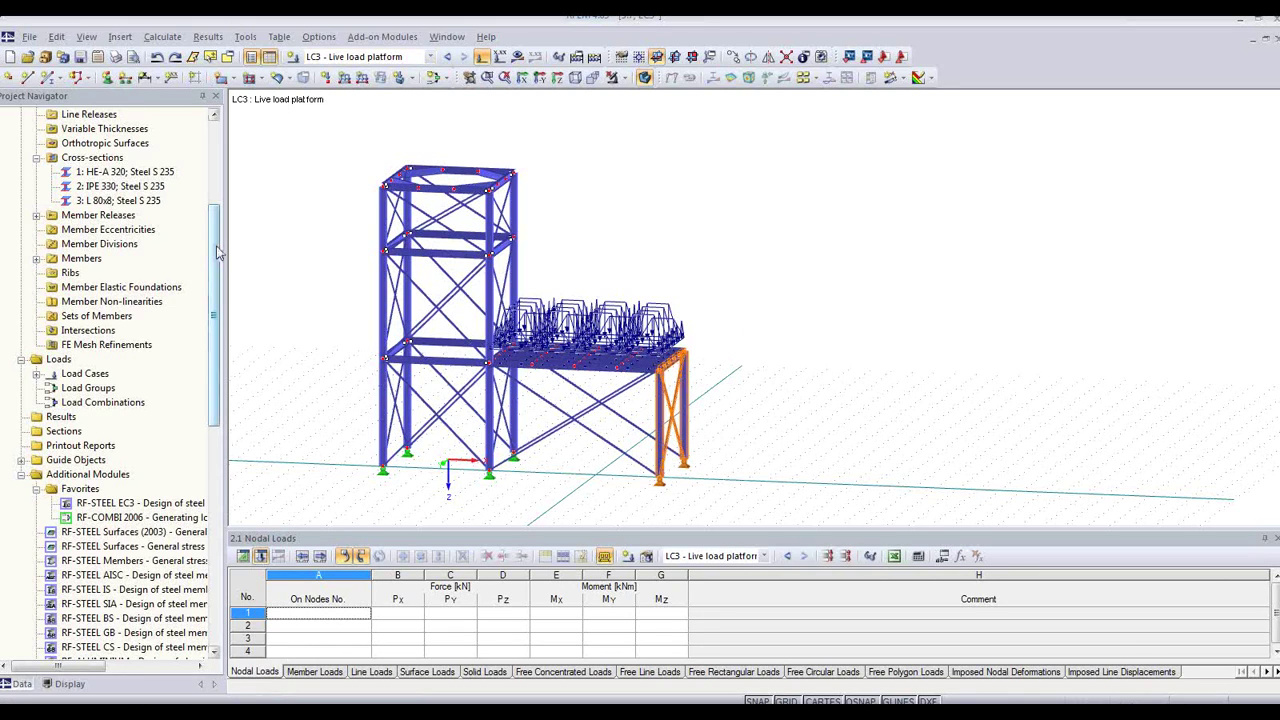
pyautogui.doubleClick(103, 519)
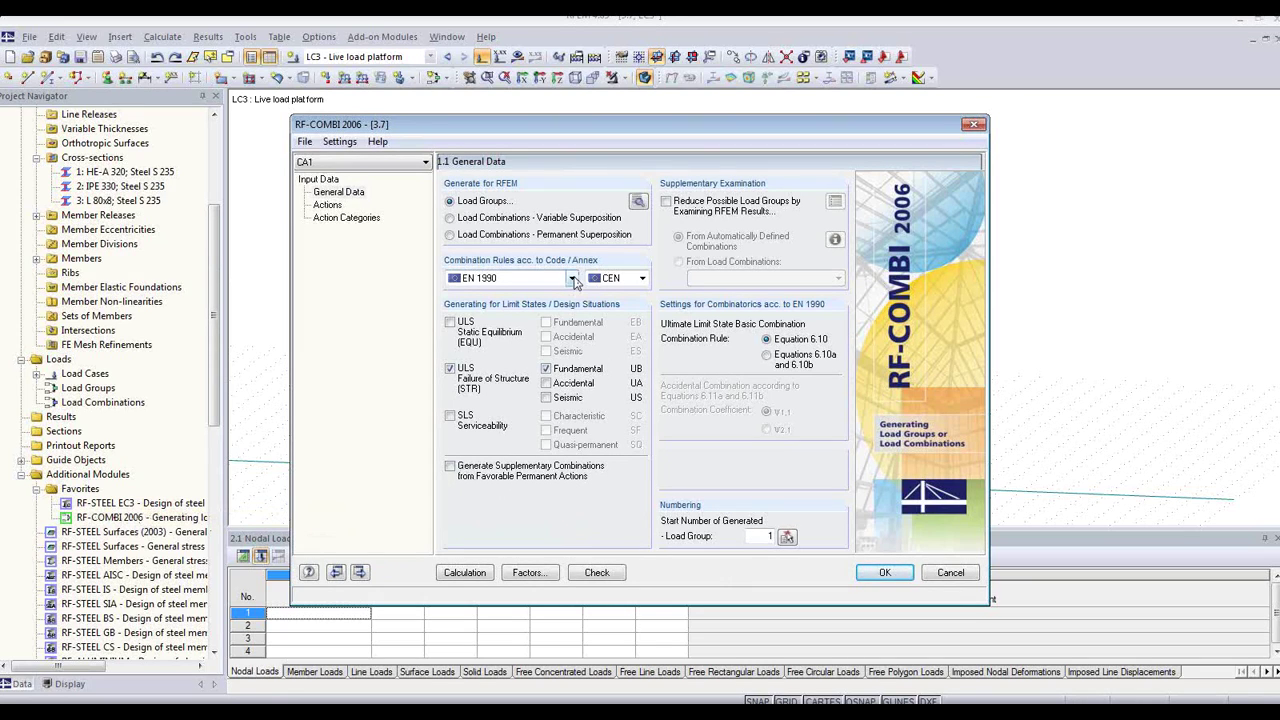
pyautogui.click(572, 279)
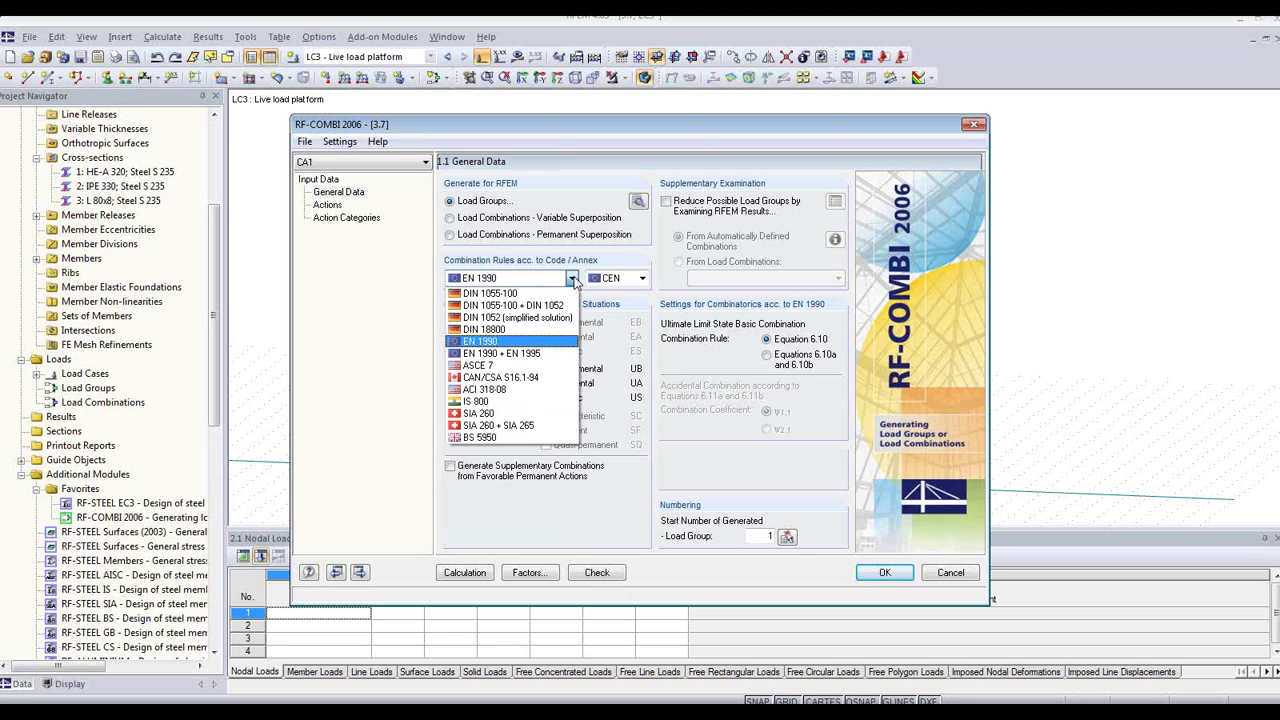
pyautogui.click(573, 280)
pyautogui.click(642, 279)
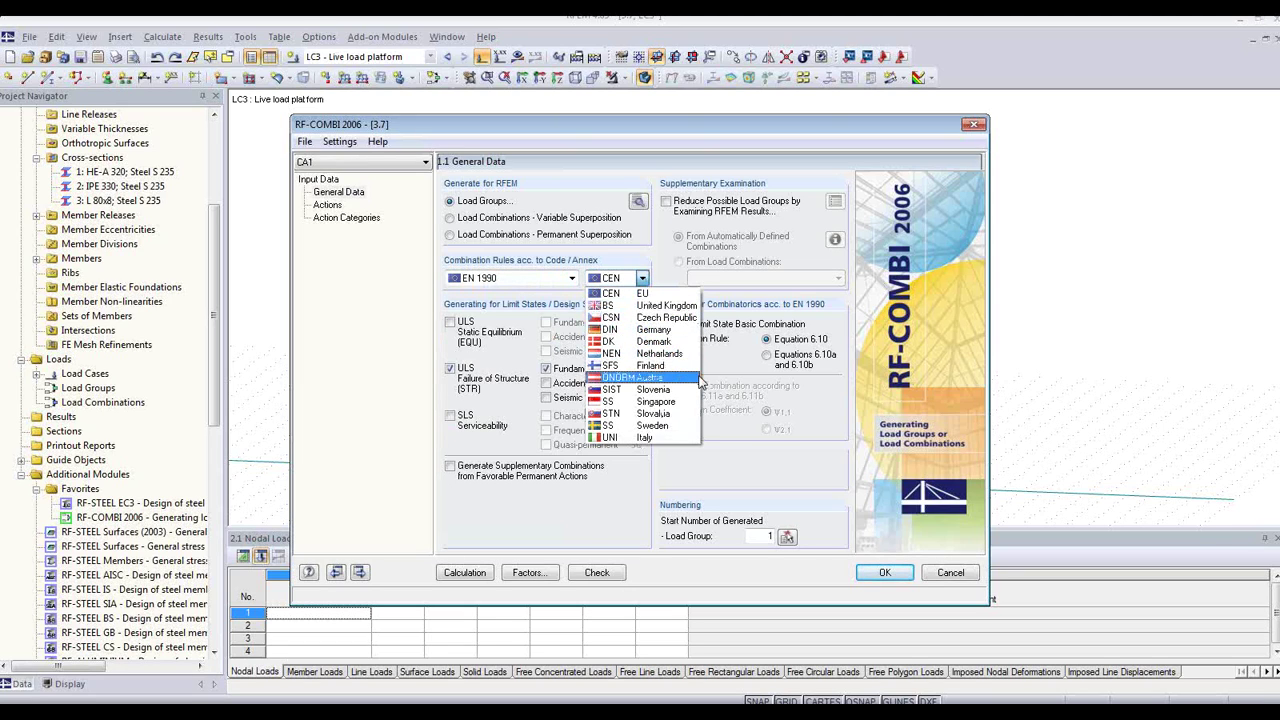
pyautogui.click(643, 279)
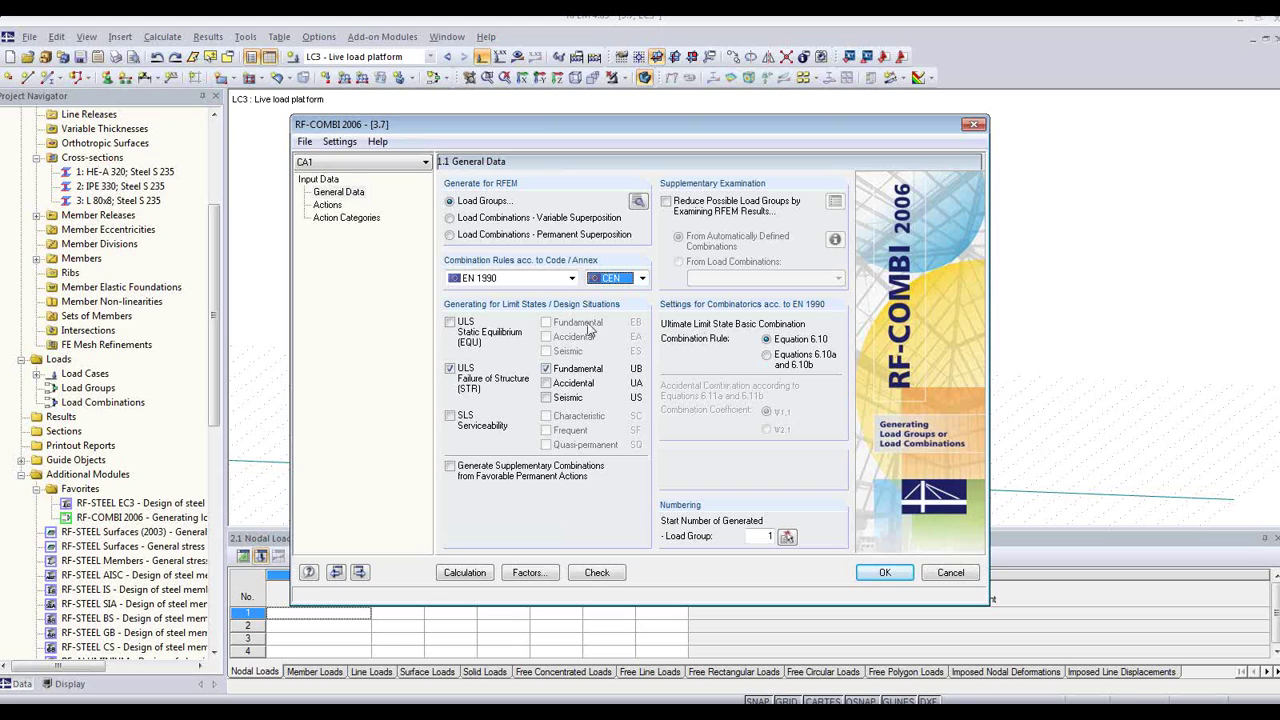
# Create a second action described as "Live Loads" and include load cases LC2 and LC3 in it.
pyautogui.click(327, 205)
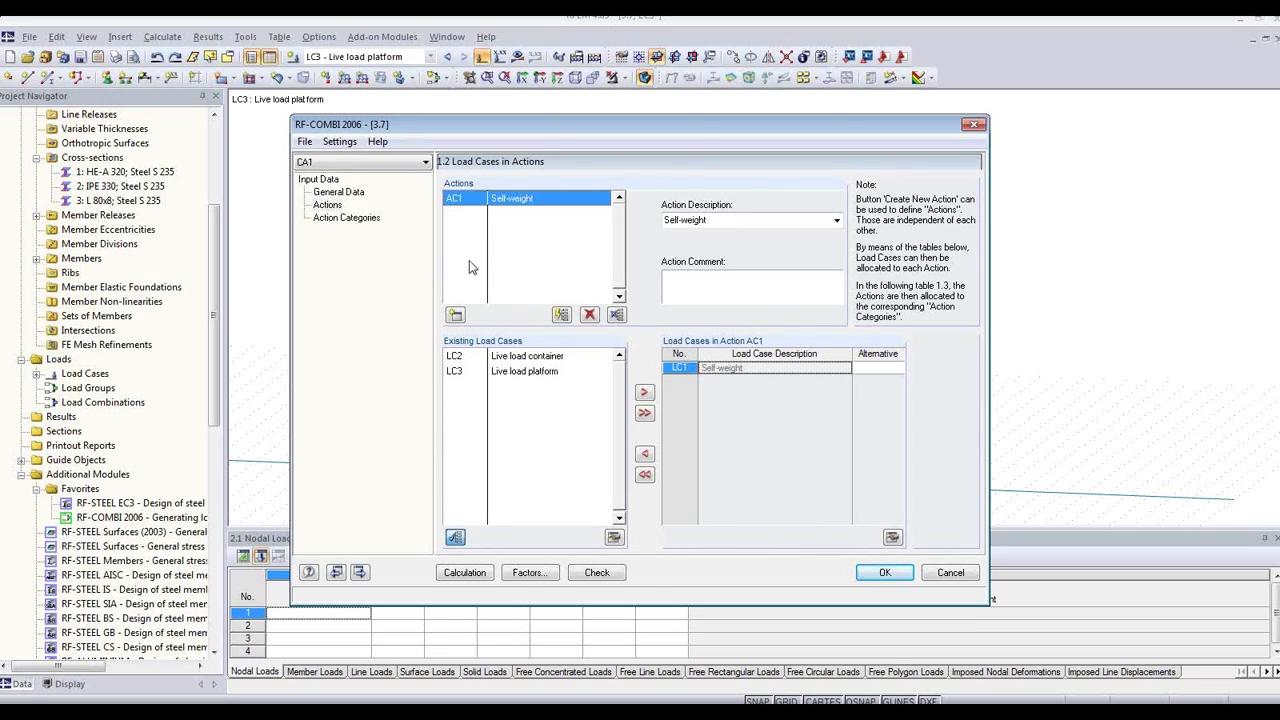
pyautogui.click(455, 316)
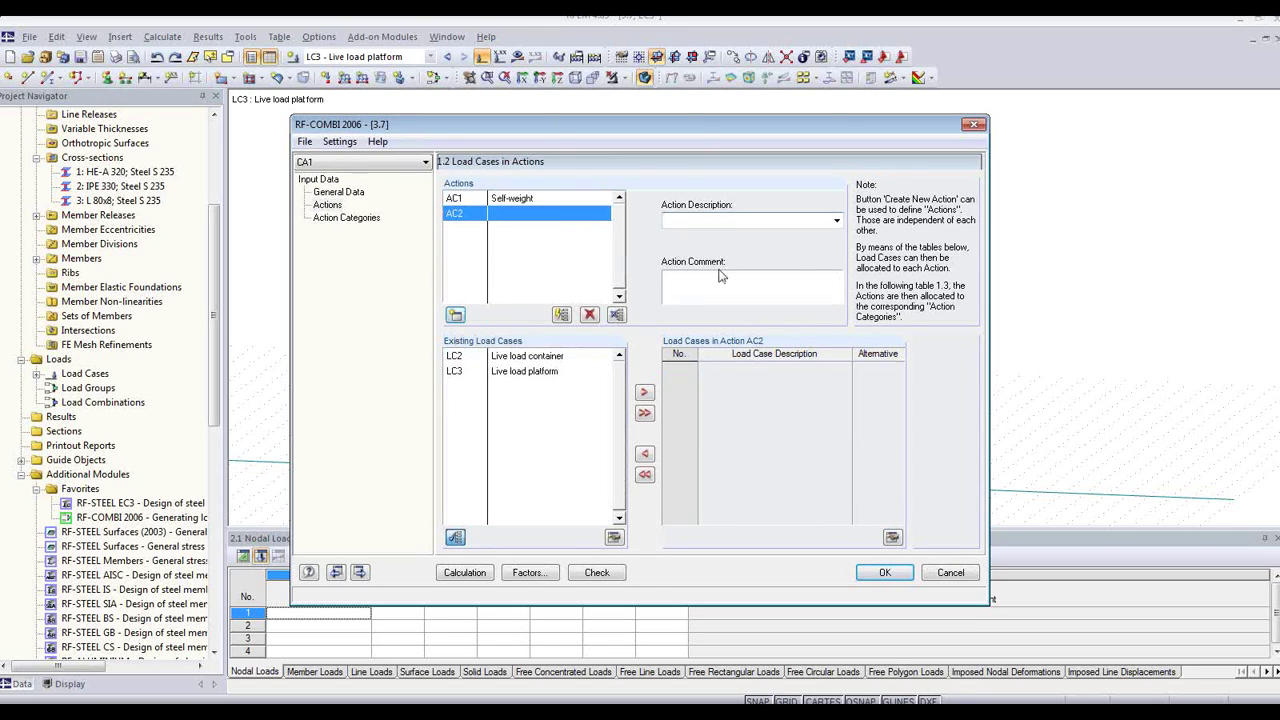
pyautogui.click(836, 222)
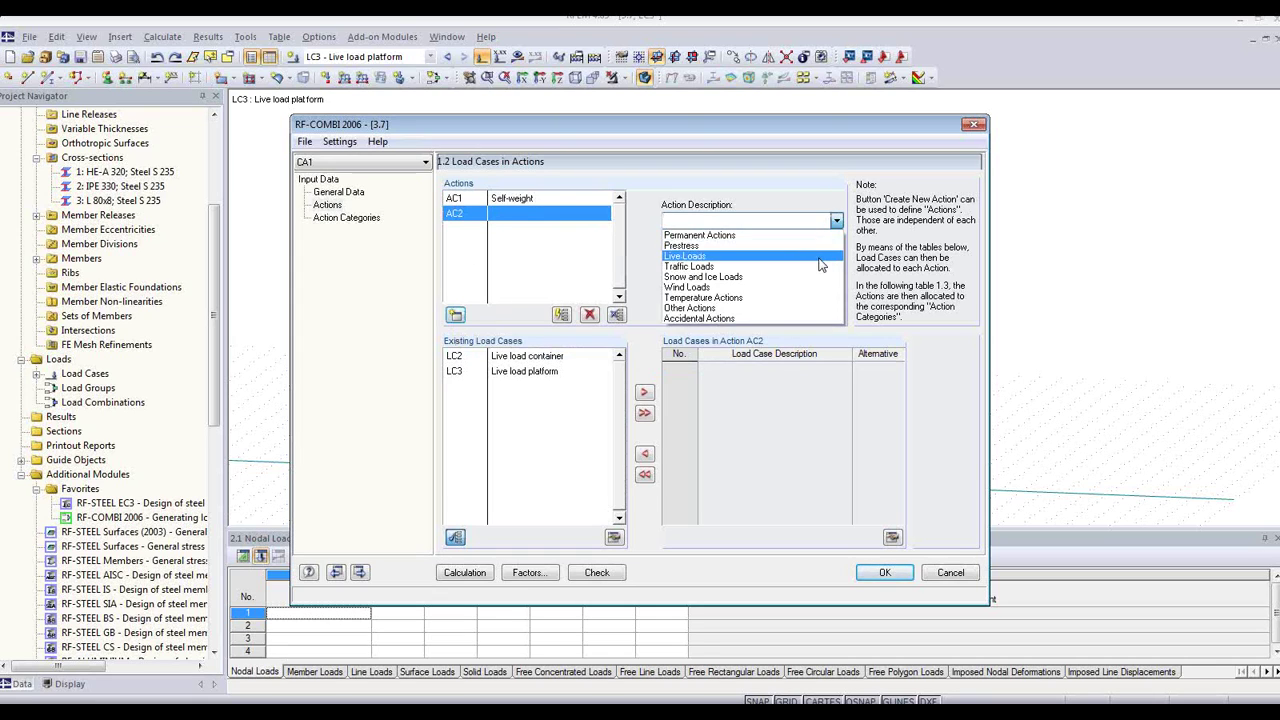
pyautogui.click(760, 254)
pyautogui.click(545, 359)
pyautogui.click(643, 414)
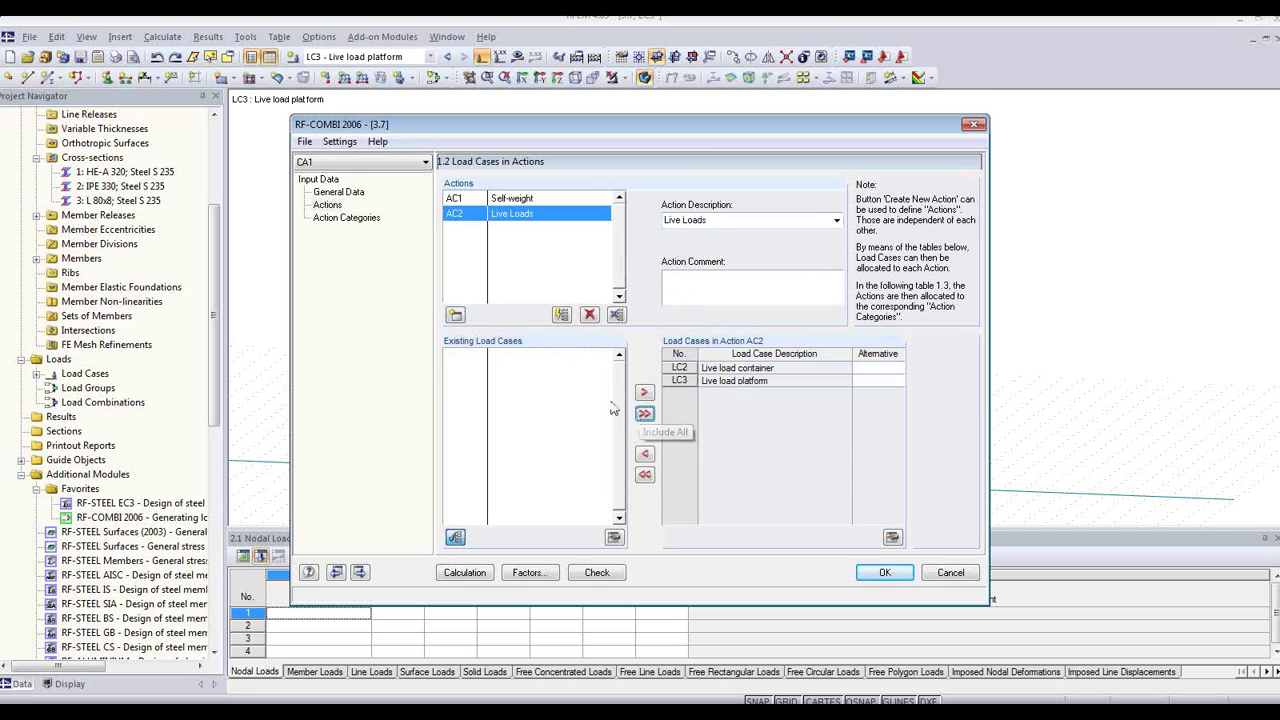
# Assign action AC1 to Permanent Actions and action AC2 to Imposed Loads Category E - Storage Areas.
pyautogui.click(355, 218)
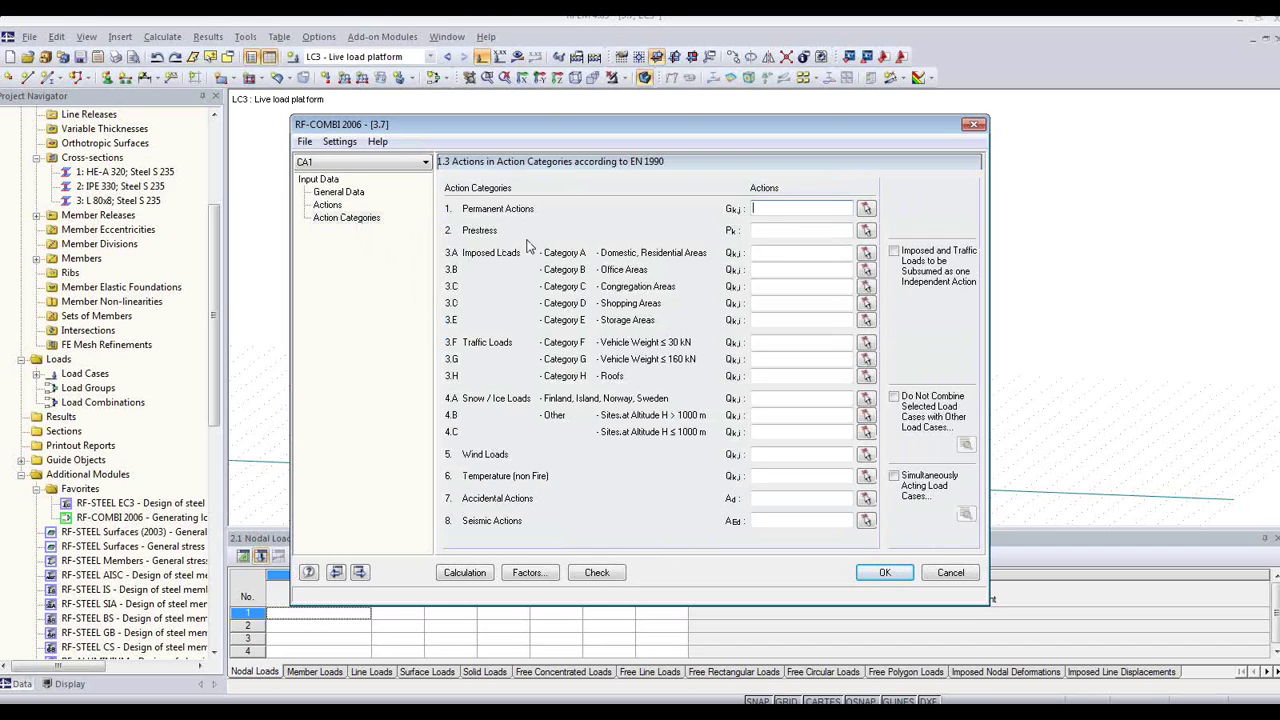
pyautogui.click(866, 208)
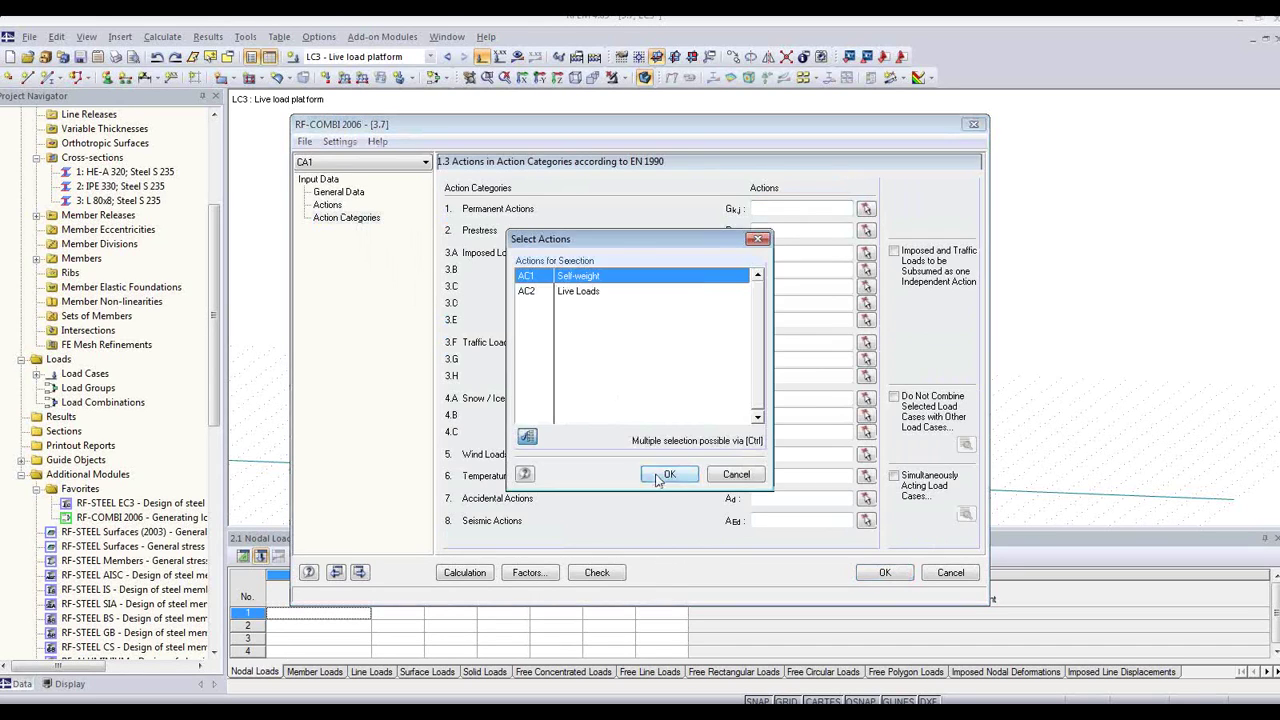
pyautogui.click(665, 476)
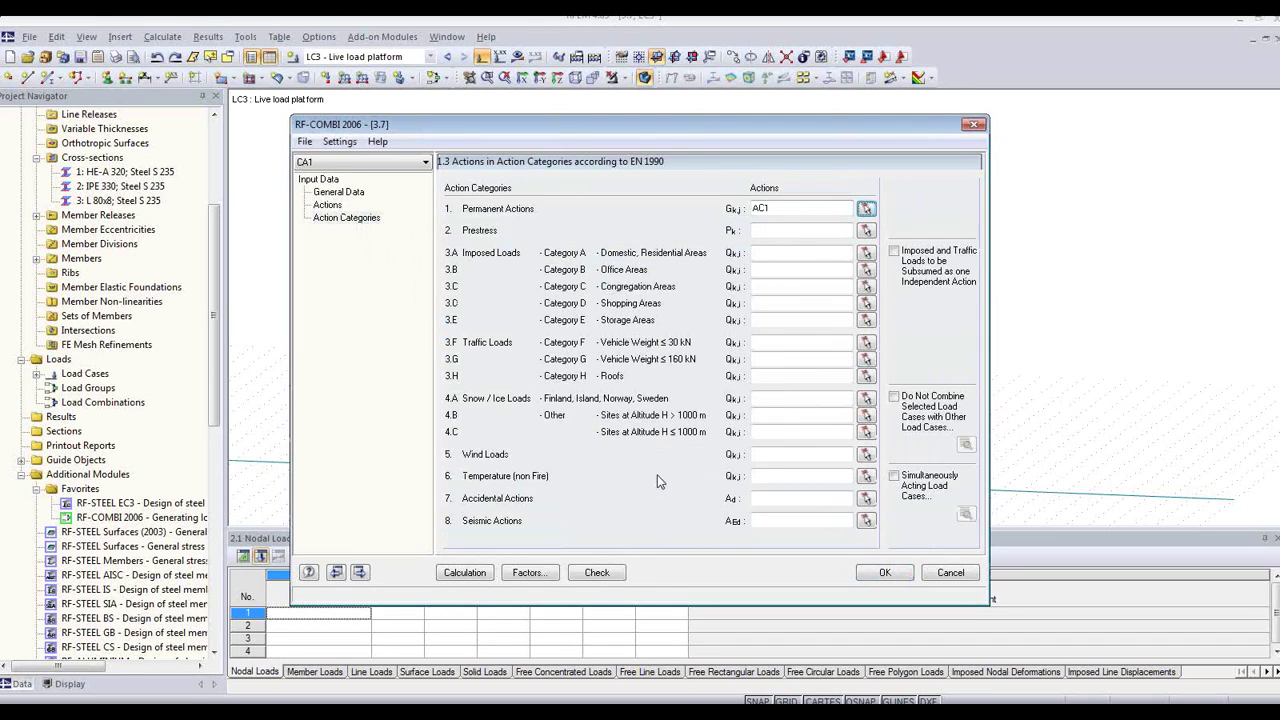
pyautogui.click(866, 320)
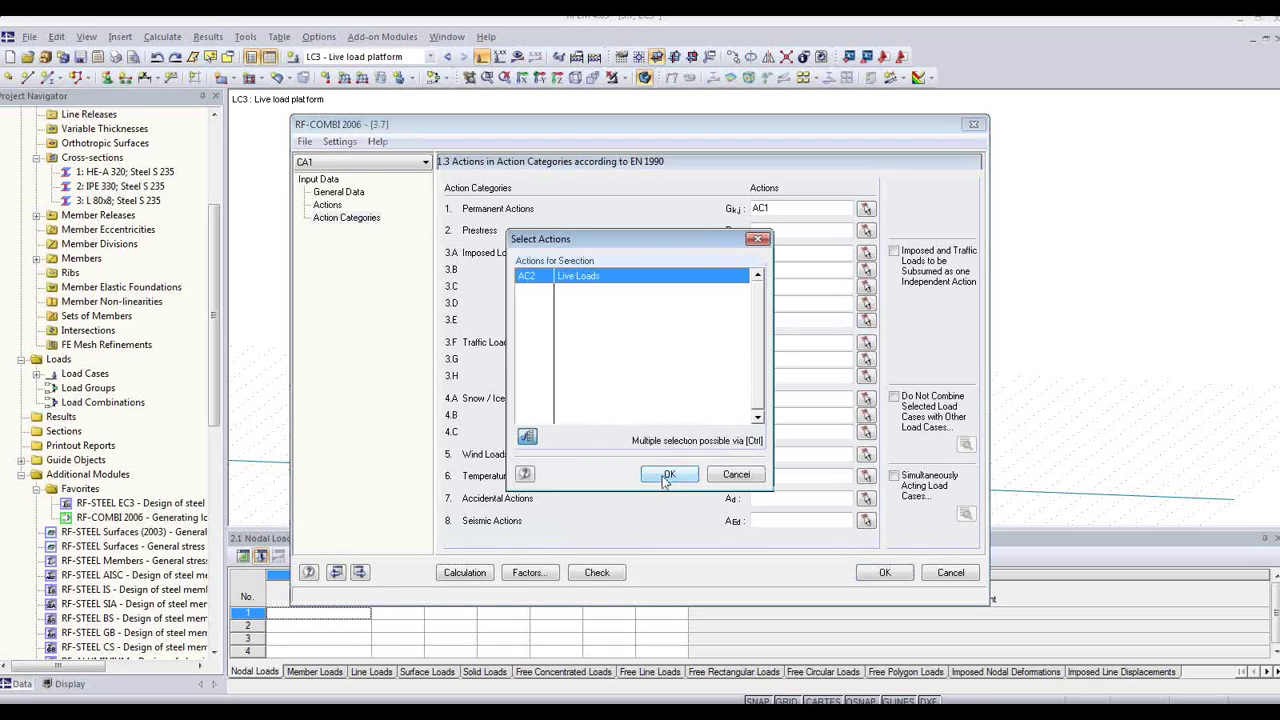
pyautogui.click(665, 476)
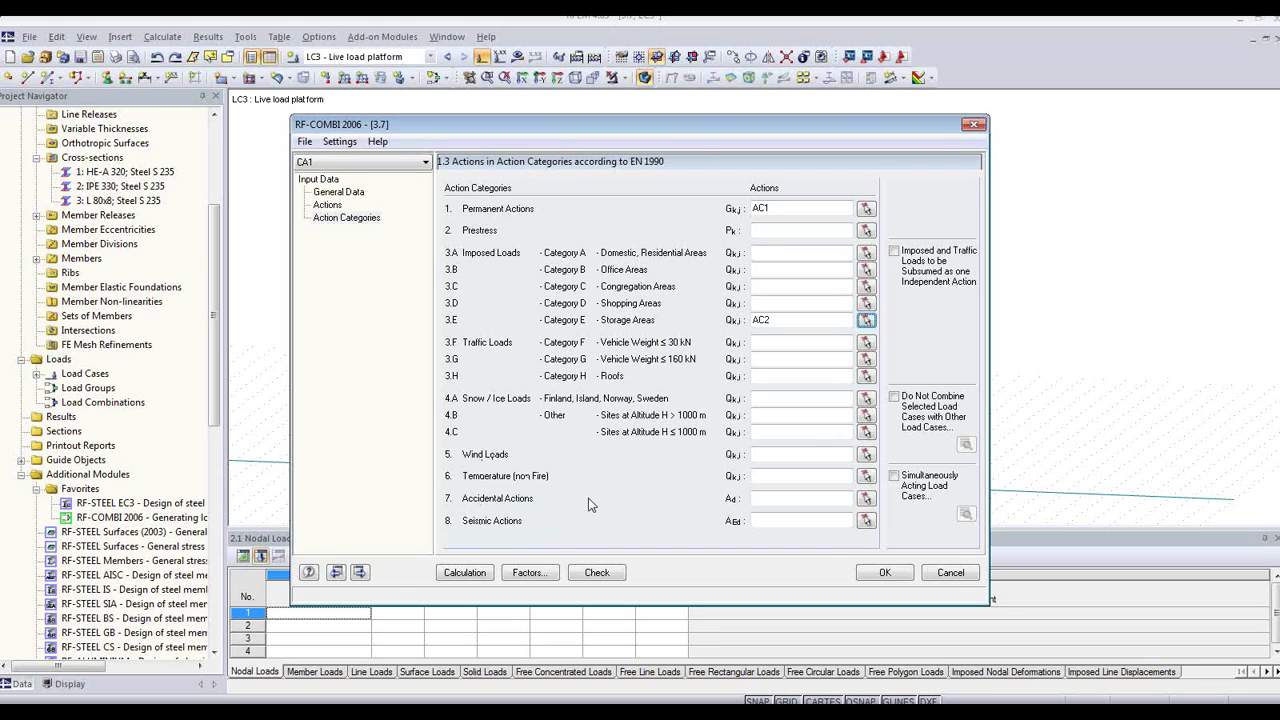
# Calculate the combinations, review the generated load groups, and export LG1 - LG4 with an Either-Or load combination to RFEM.
pyautogui.click(480, 576)
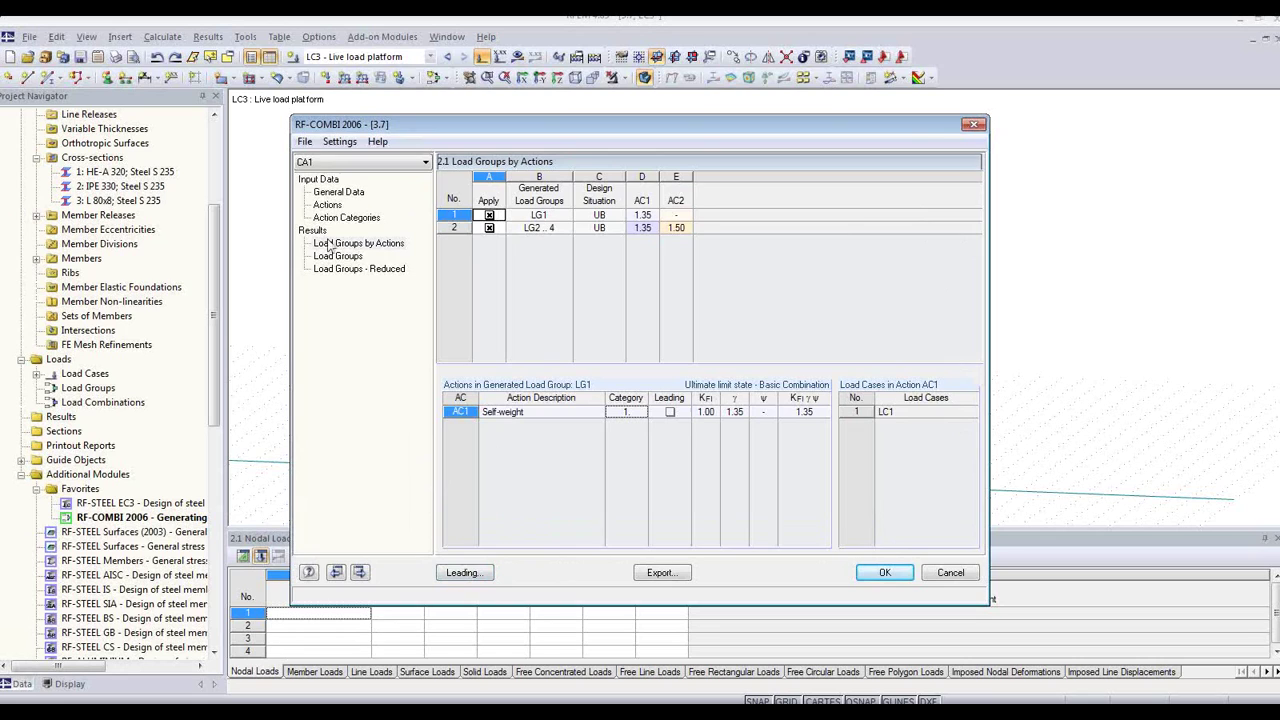
pyautogui.click(335, 257)
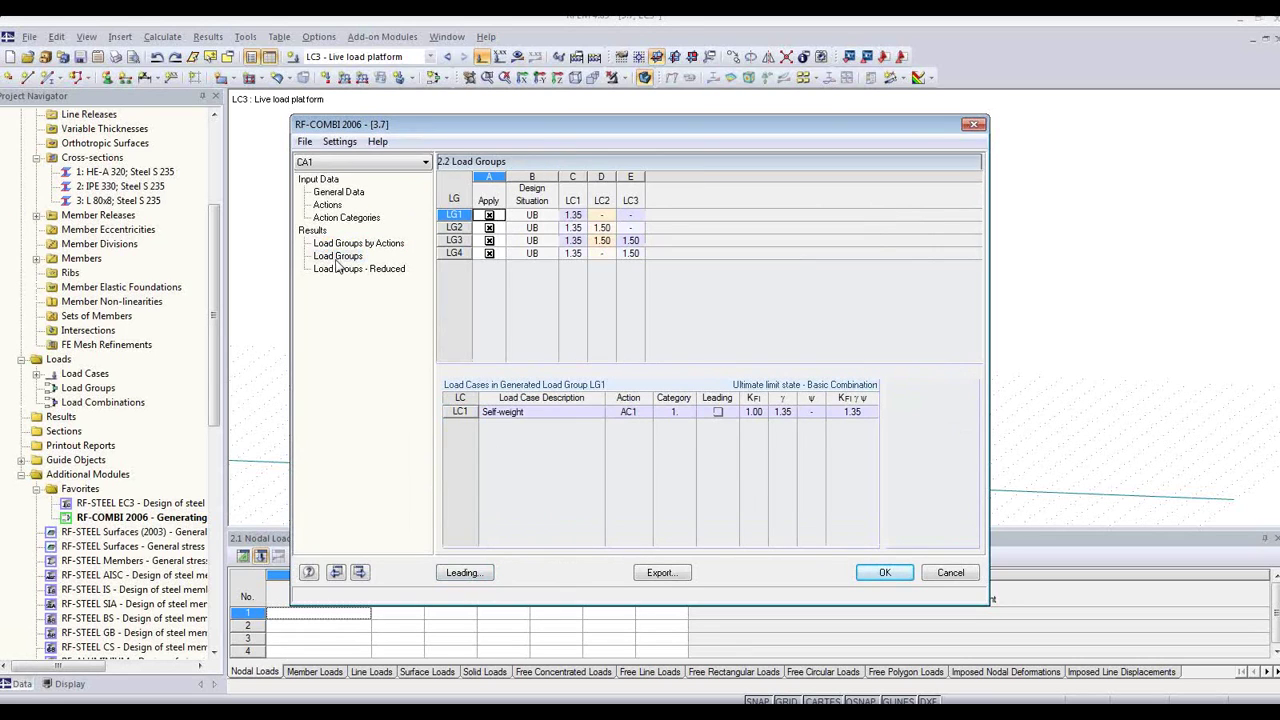
pyautogui.click(489, 215)
pyautogui.click(662, 573)
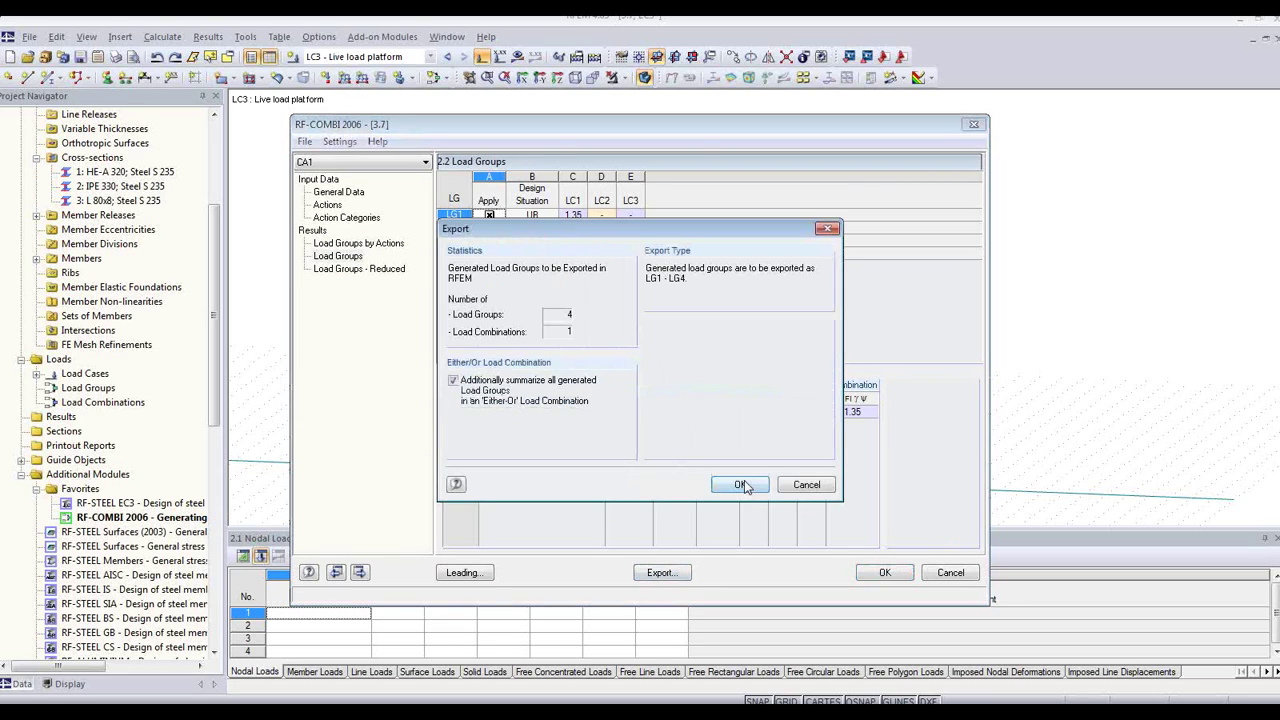
pyautogui.click(740, 485)
pyautogui.click(885, 572)
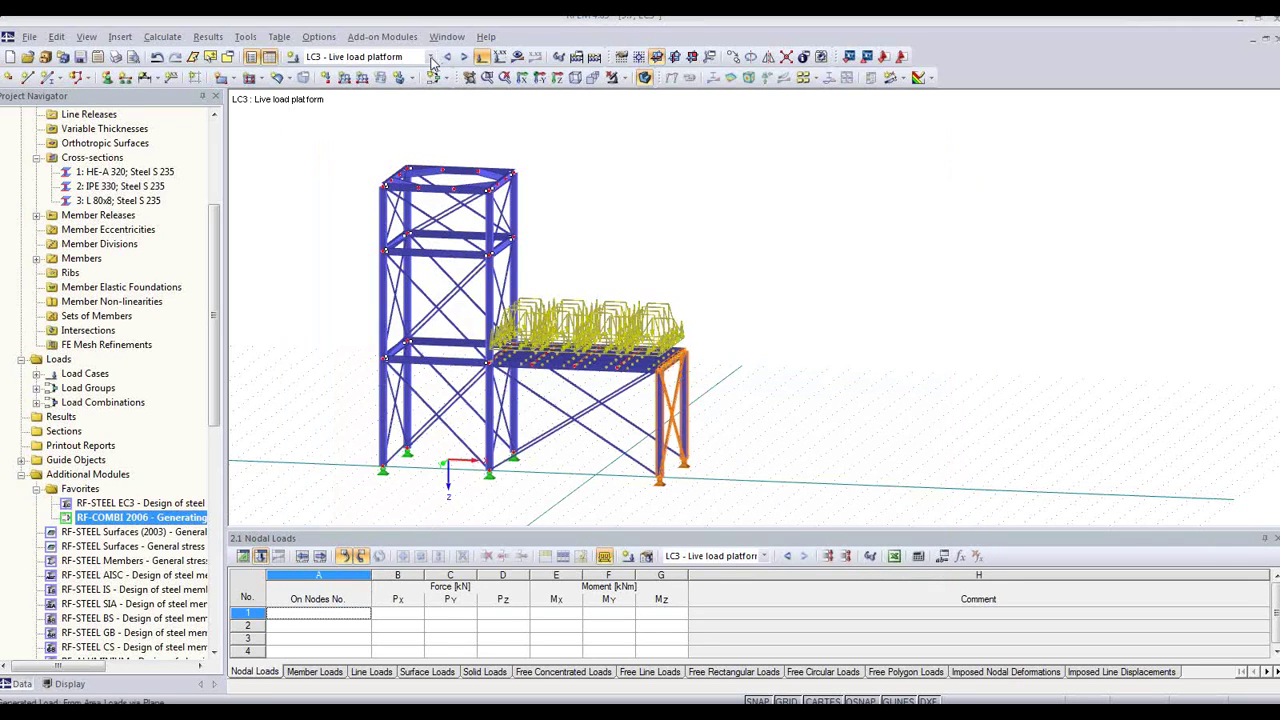
# Browse the exported load groups, make LG3 (1.35*LC1 + 1.5*LC2 + 1.5*LC3) the active one, and hide its load values.
pyautogui.click(430, 58)
pyautogui.click(430, 58)
pyautogui.click(430, 58)
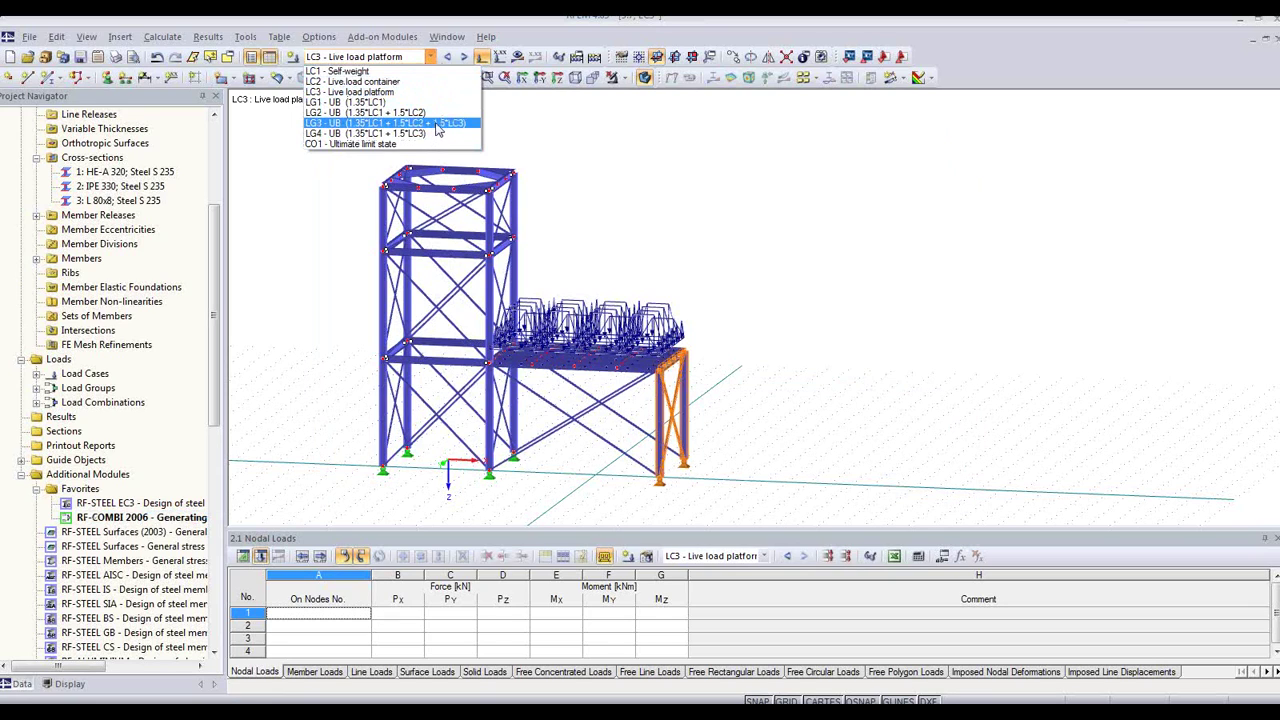
pyautogui.click(467, 58)
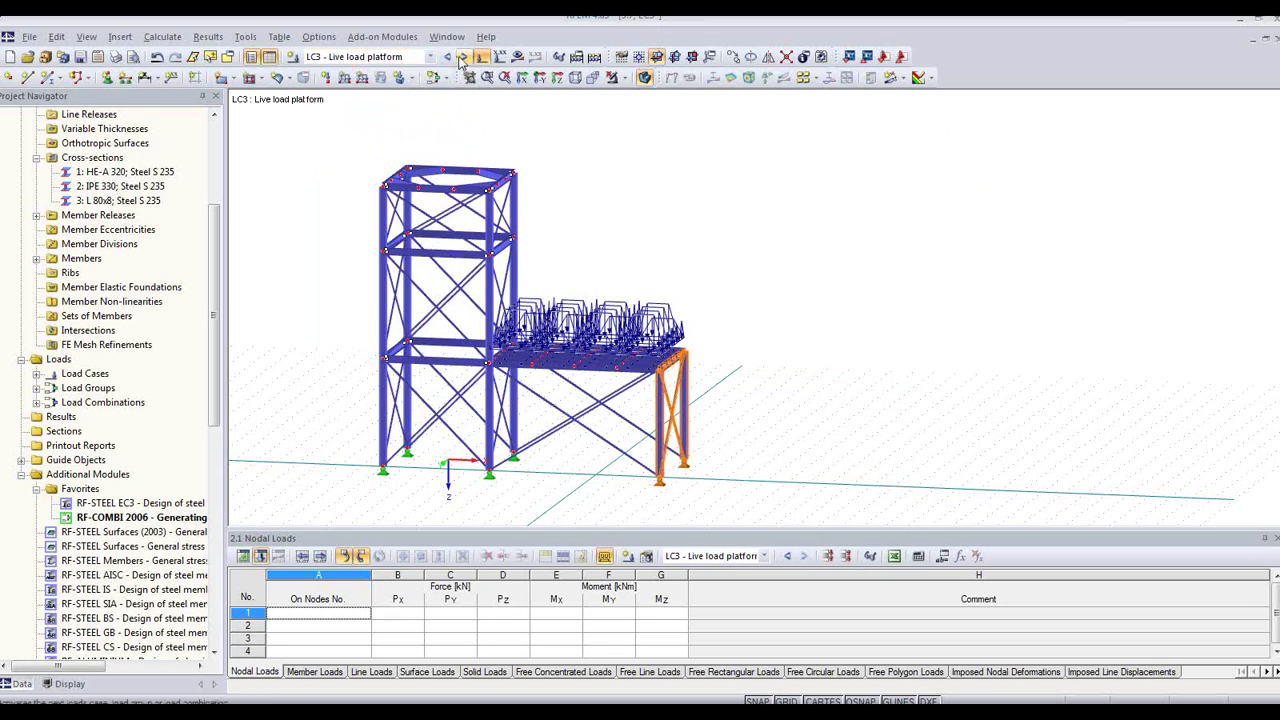
pyautogui.click(464, 58)
pyautogui.click(464, 58)
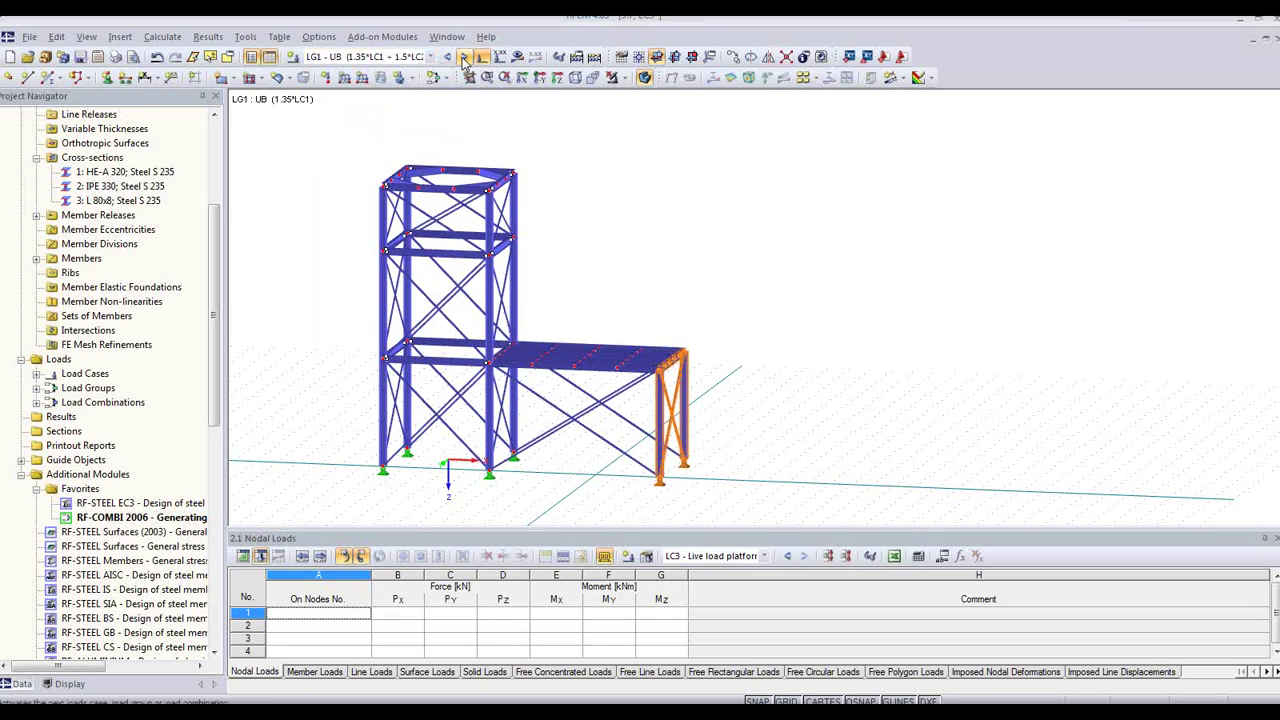
pyautogui.click(464, 58)
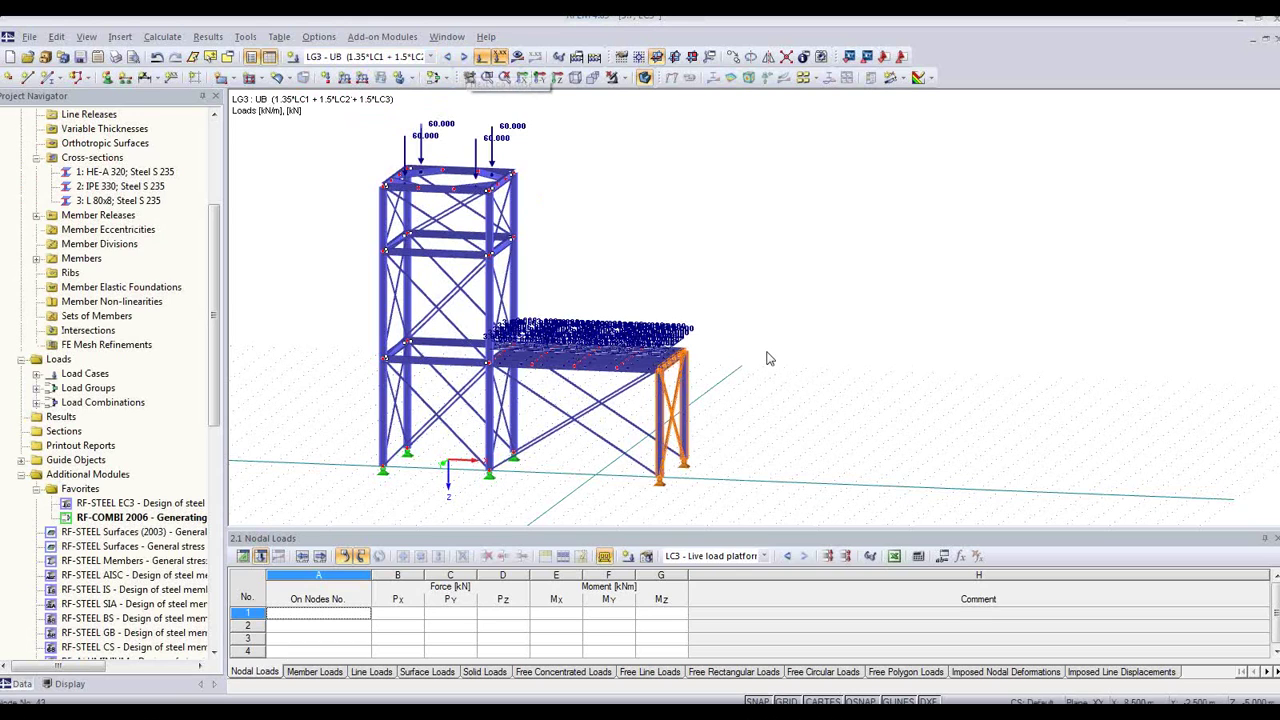
pyautogui.click(501, 58)
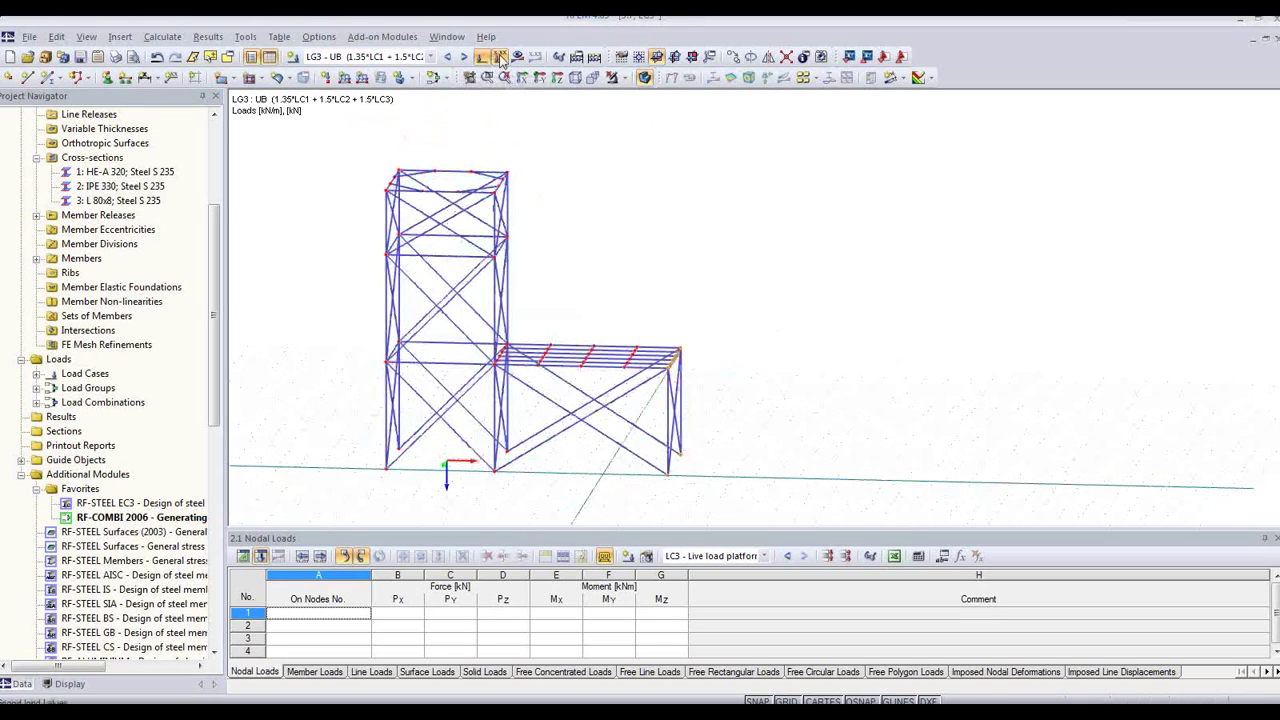
pyautogui.click(501, 58)
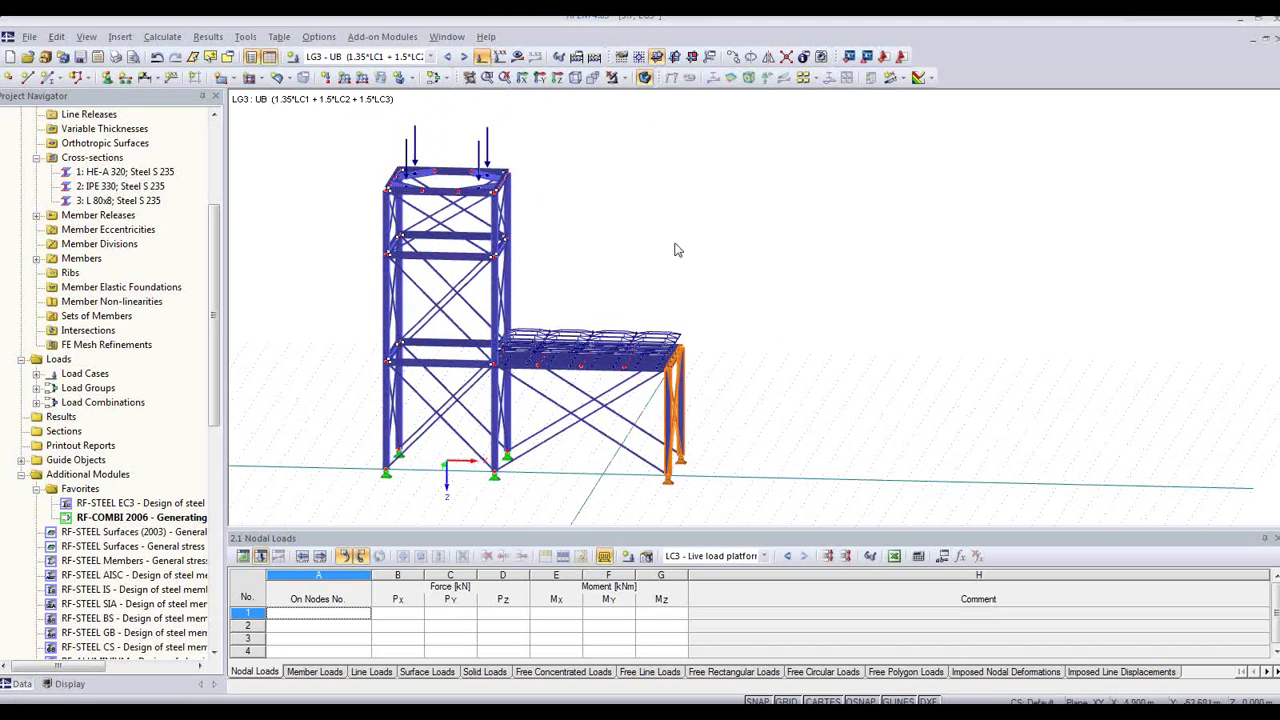
# Calculate load group LG3 to view its deformations, and switch the display back to the model data without results.
pyautogui.click(594, 58)
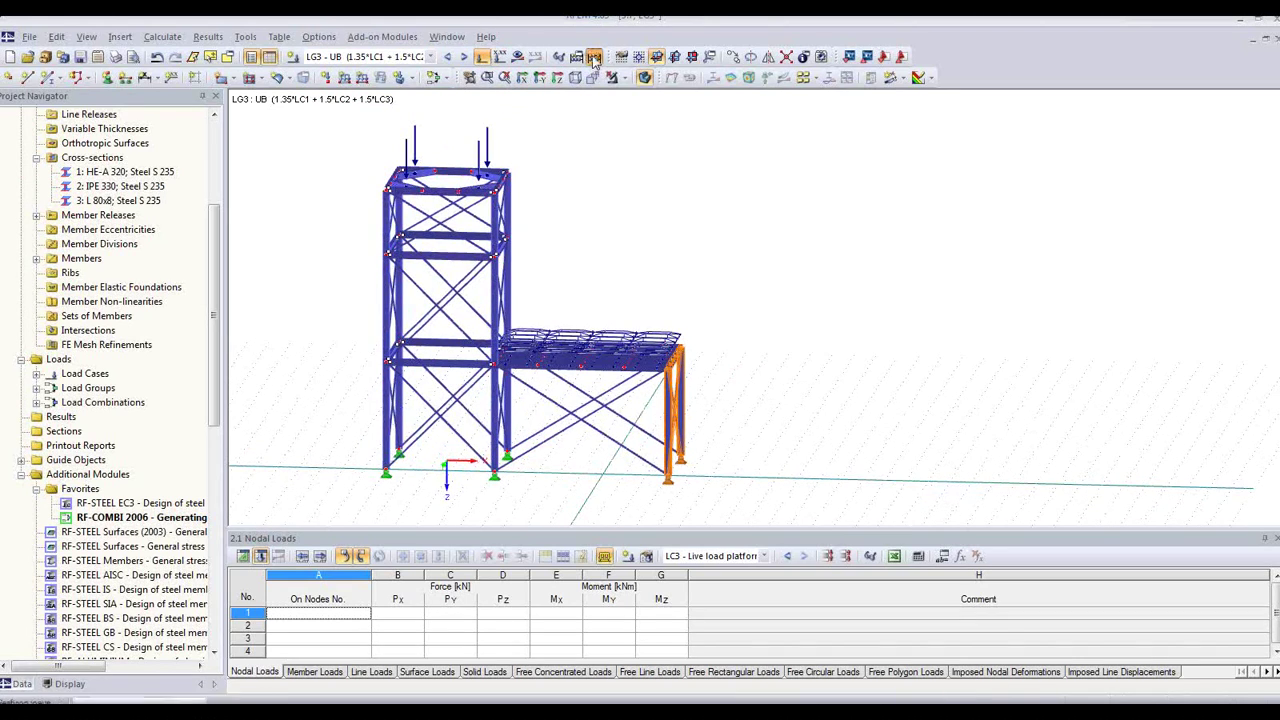
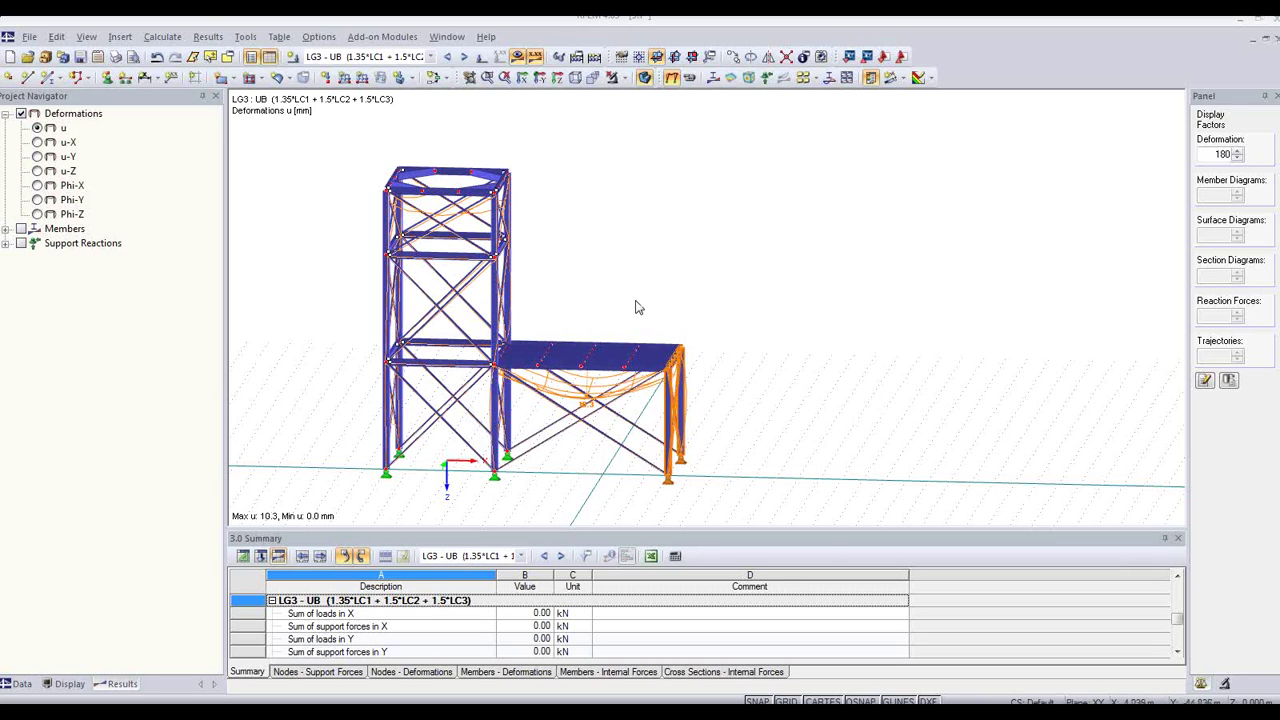
pyautogui.click(21, 684)
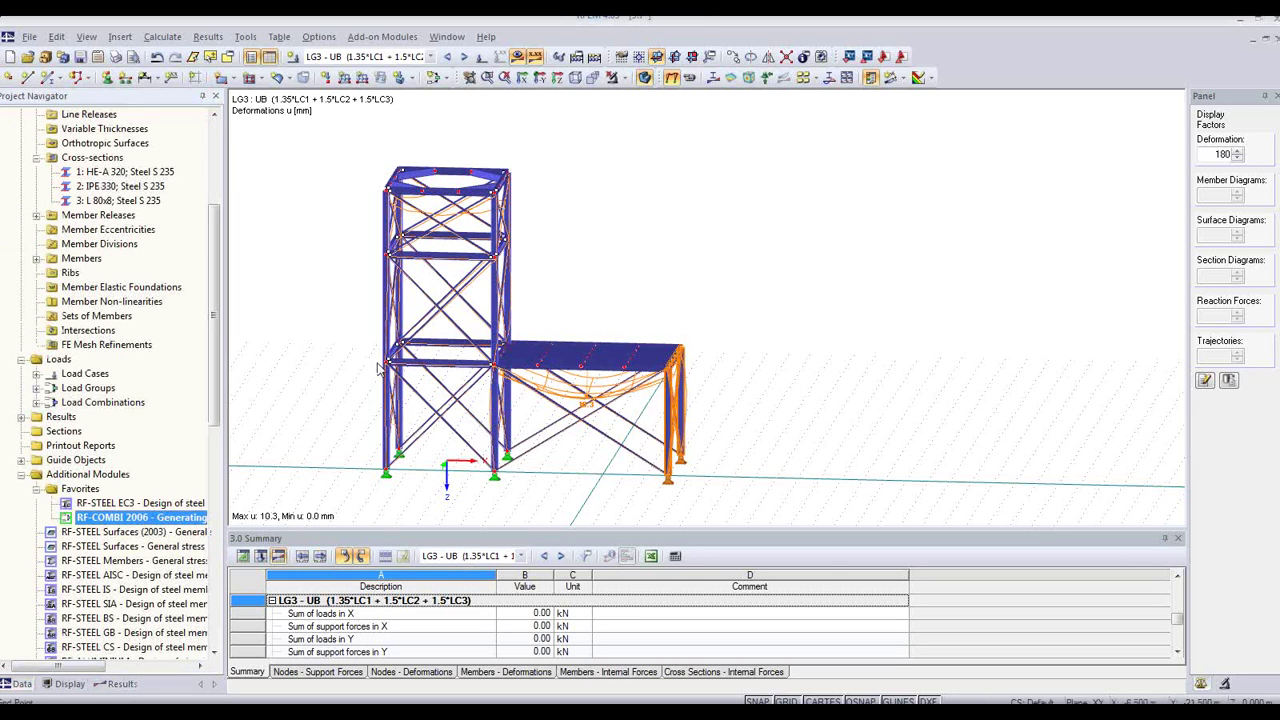
pyautogui.click(516, 57)
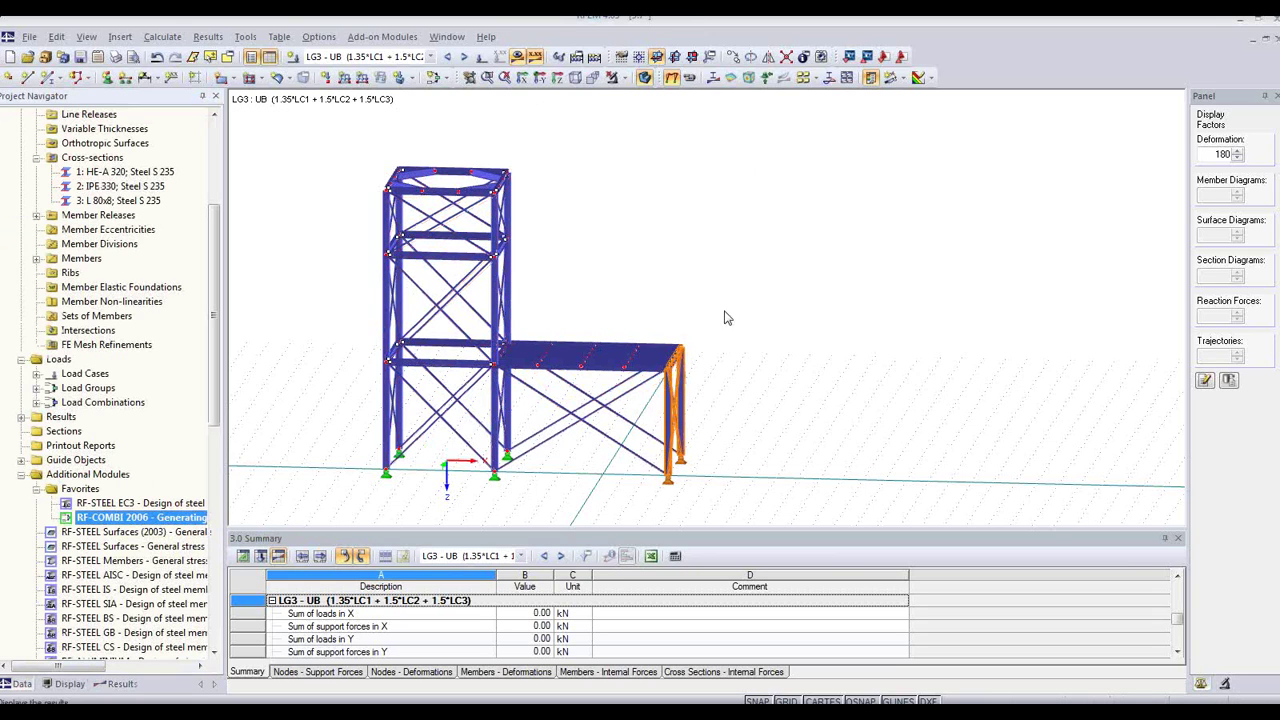
pyautogui.click(481, 57)
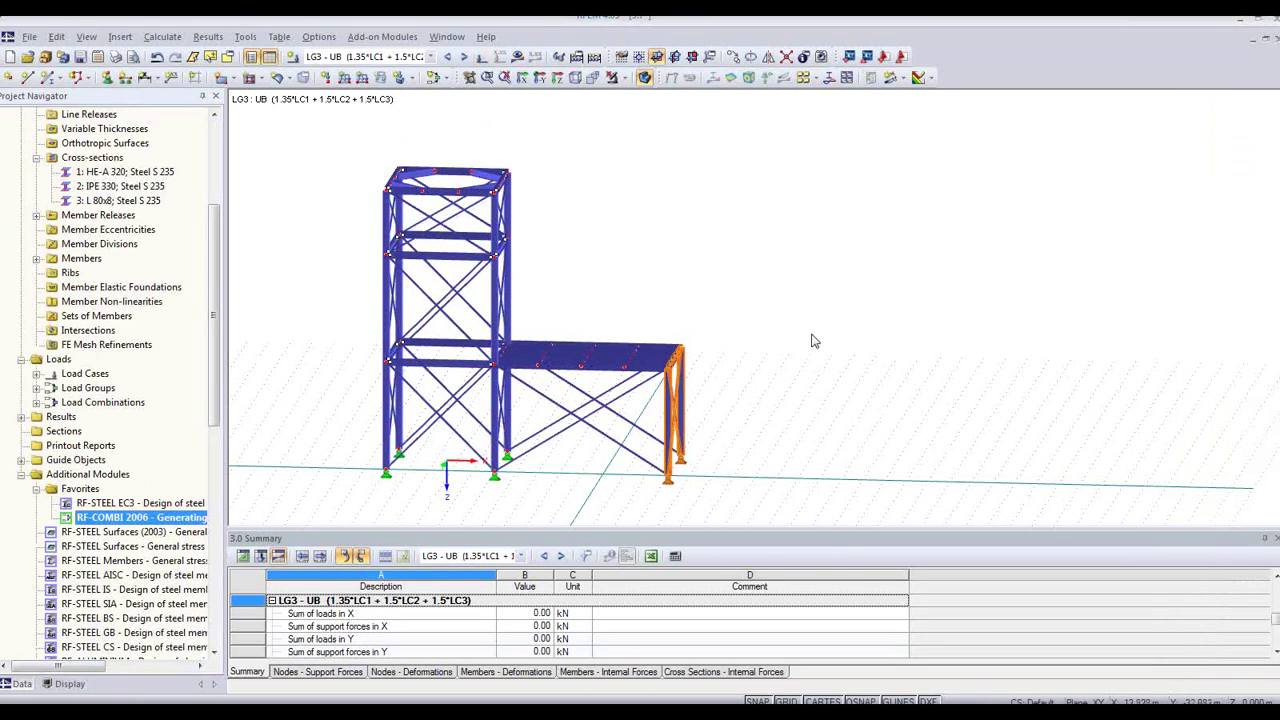
pyautogui.keyDown('ctrl'); pyautogui.moveTo(812, 335); pyautogui.dragTo(726, 334, button='middle'); pyautogui.keyUp('ctrl')
pyautogui.scroll(2, 726, 332)
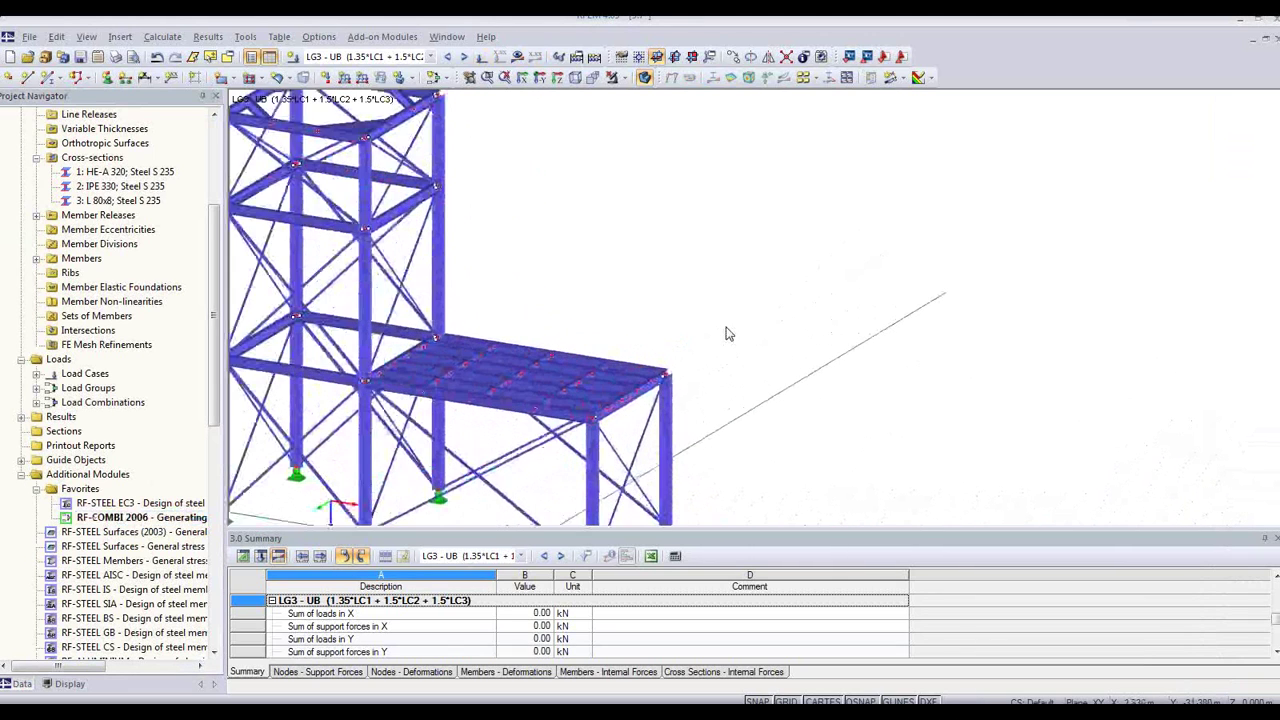
pyautogui.moveTo(569, 302); pyautogui.dragTo(714, 243, button='middle')
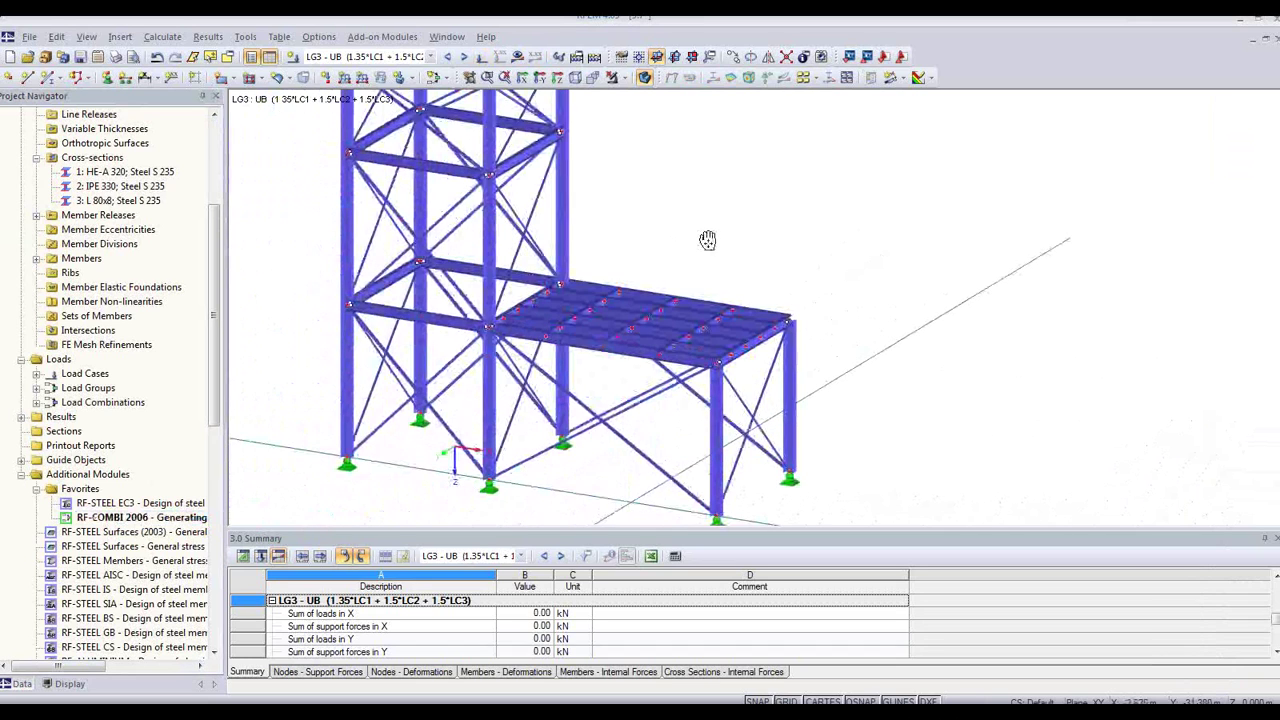
pyautogui.scroll(2, 657, 357)
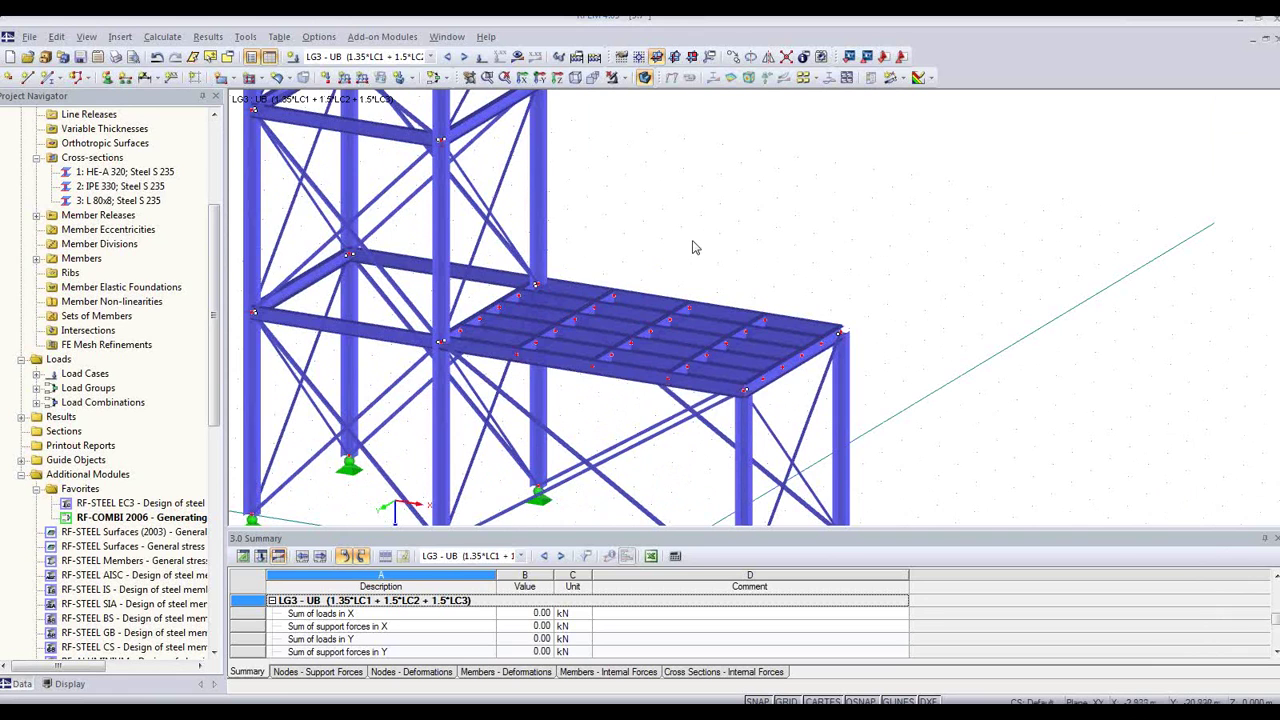
pyautogui.scroll(-2, 698, 245)
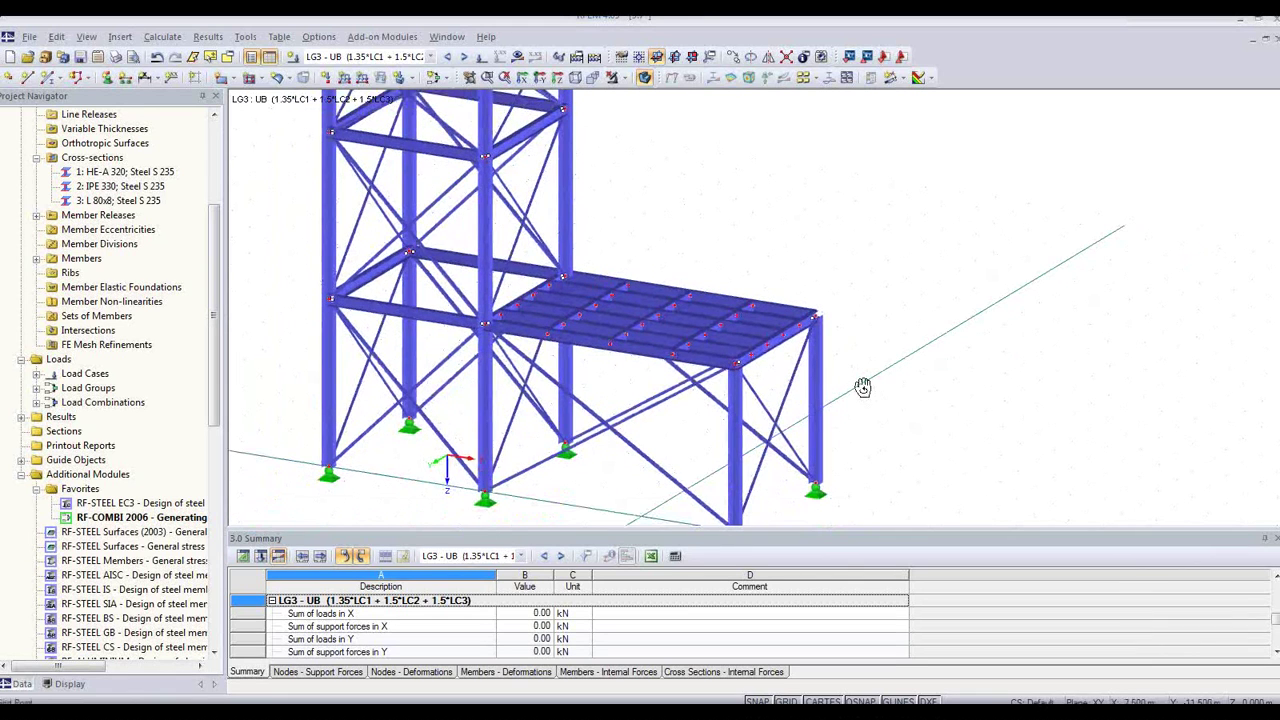
pyautogui.moveTo(863, 389); pyautogui.dragTo(898, 367, button='middle')
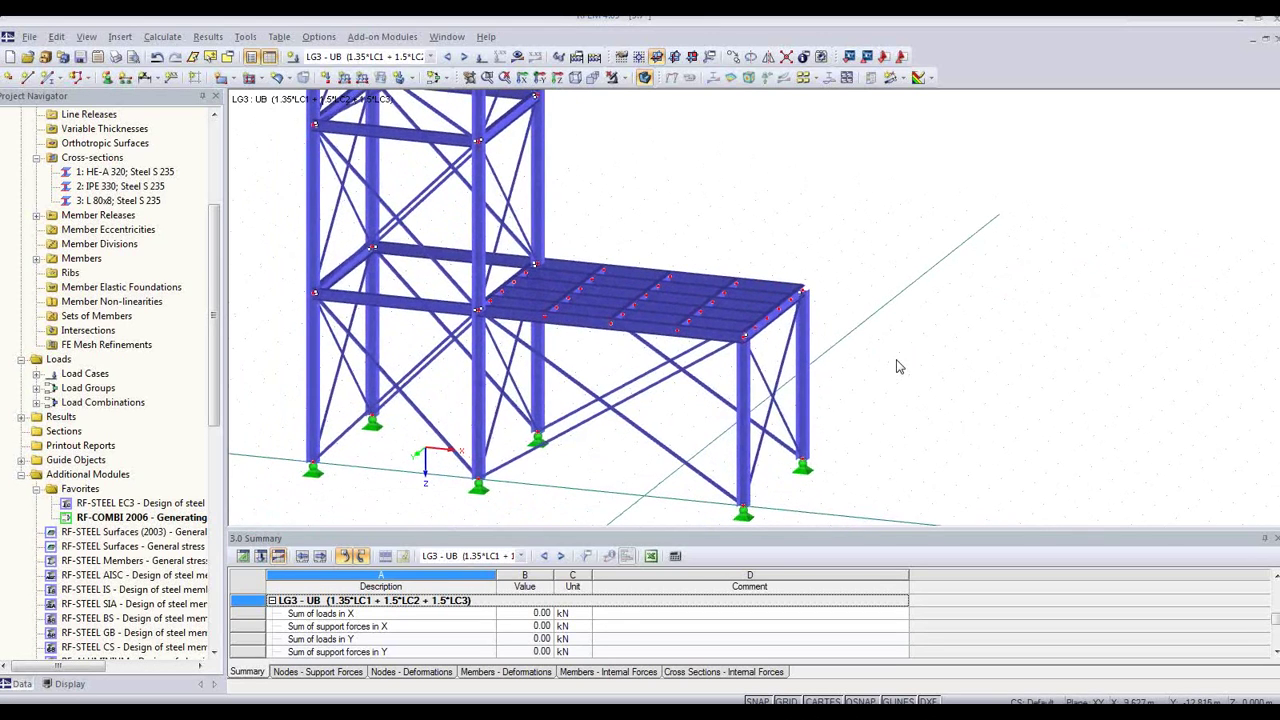
# Create and activate a named partial view "Platform" showing only the platform's beams, with the hidden objects in the background.
pyautogui.moveTo(428, 221); pyautogui.dragTo(840, 368)
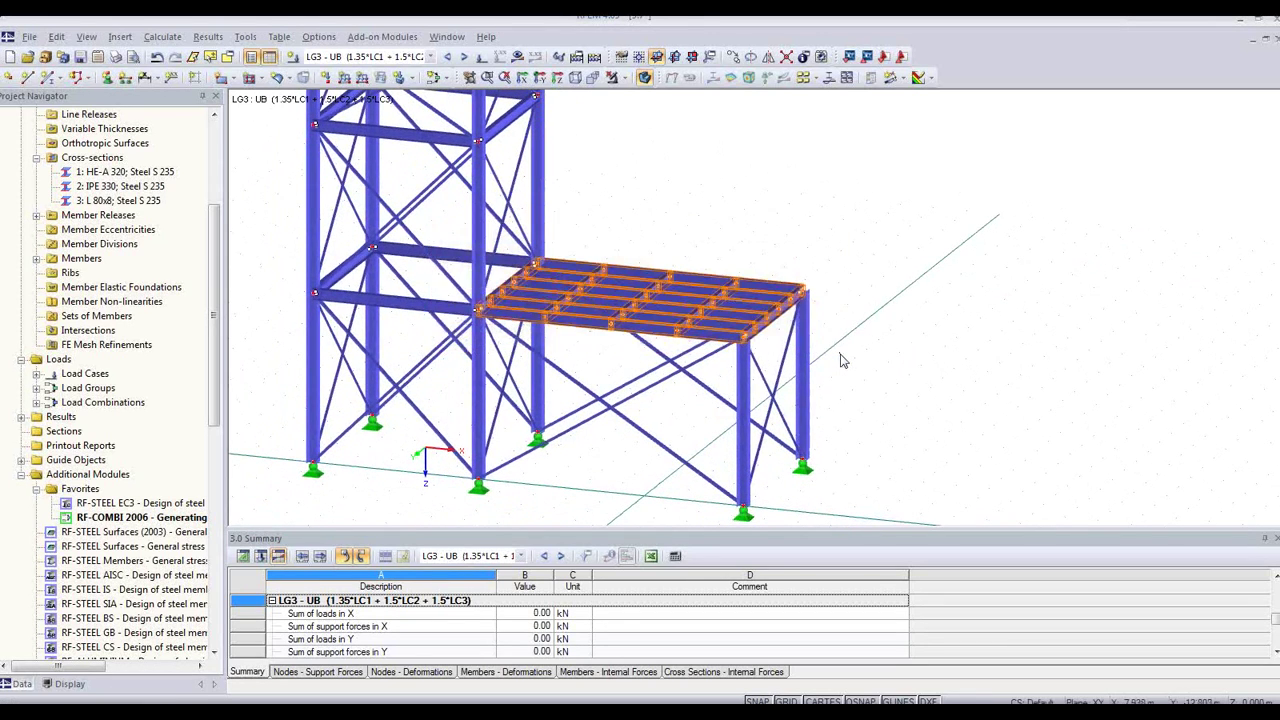
pyautogui.rightClick(679, 307)
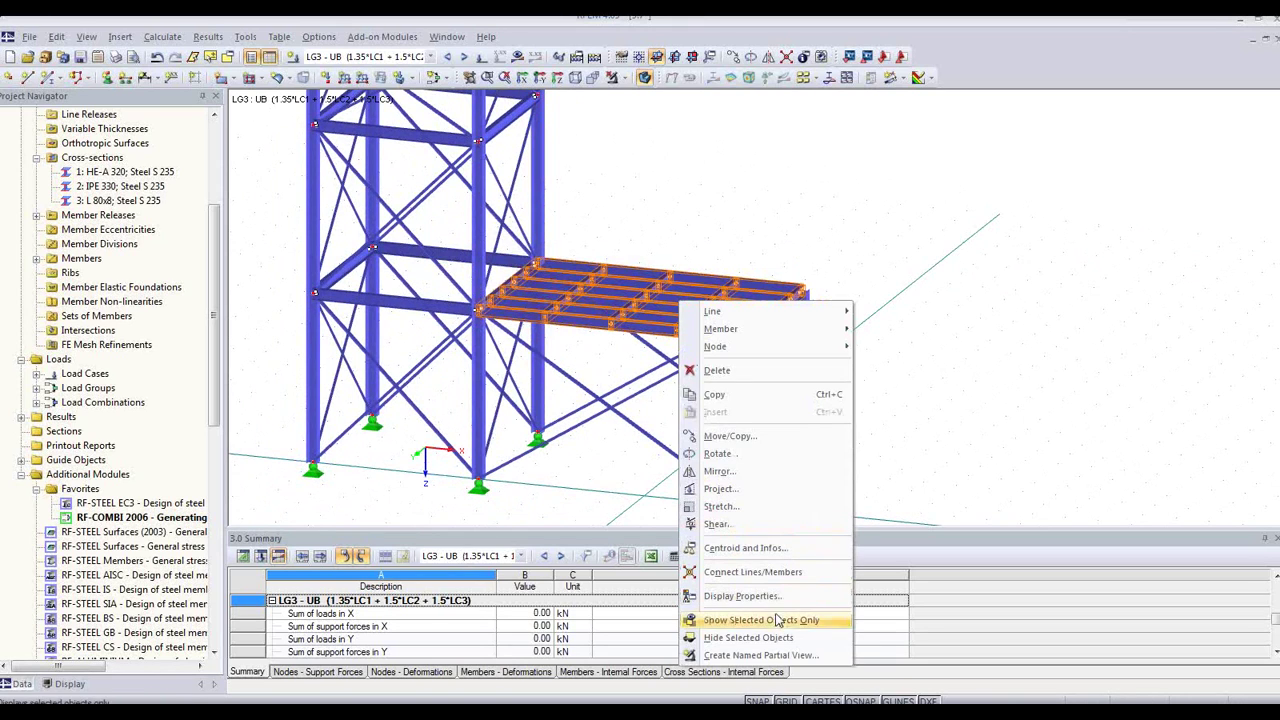
pyautogui.click(752, 657)
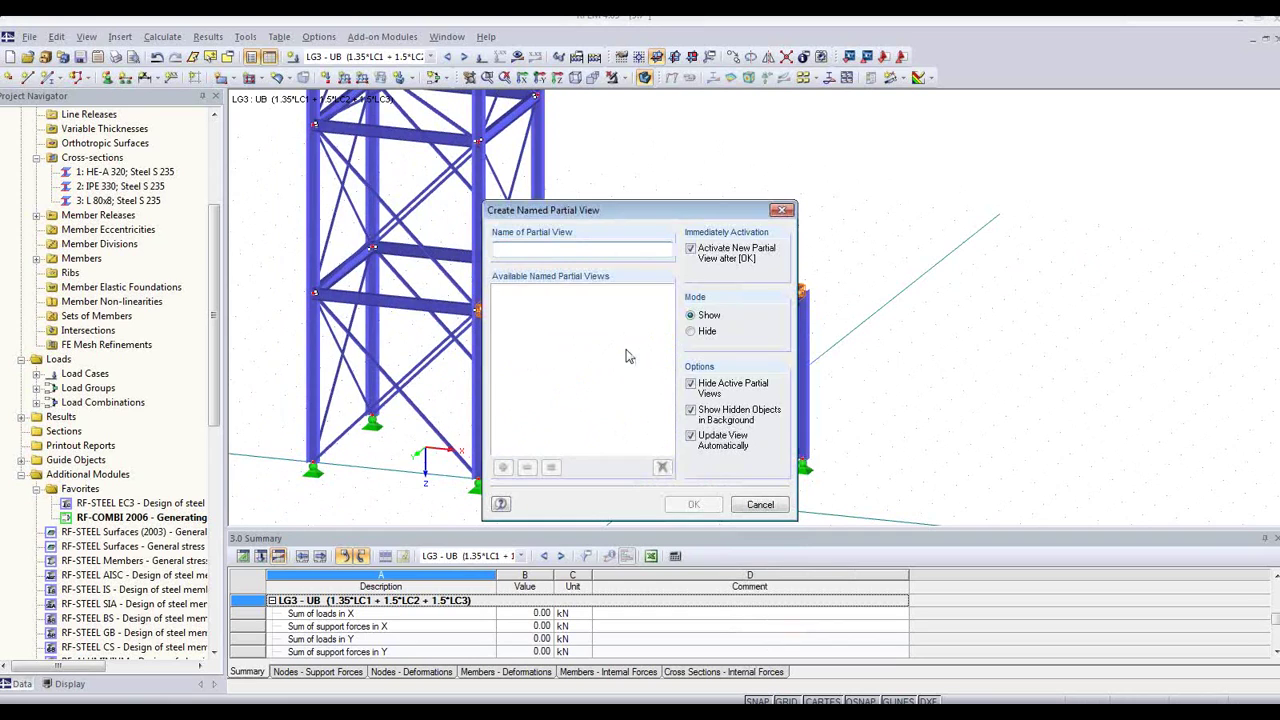
pyautogui.write('Platform')
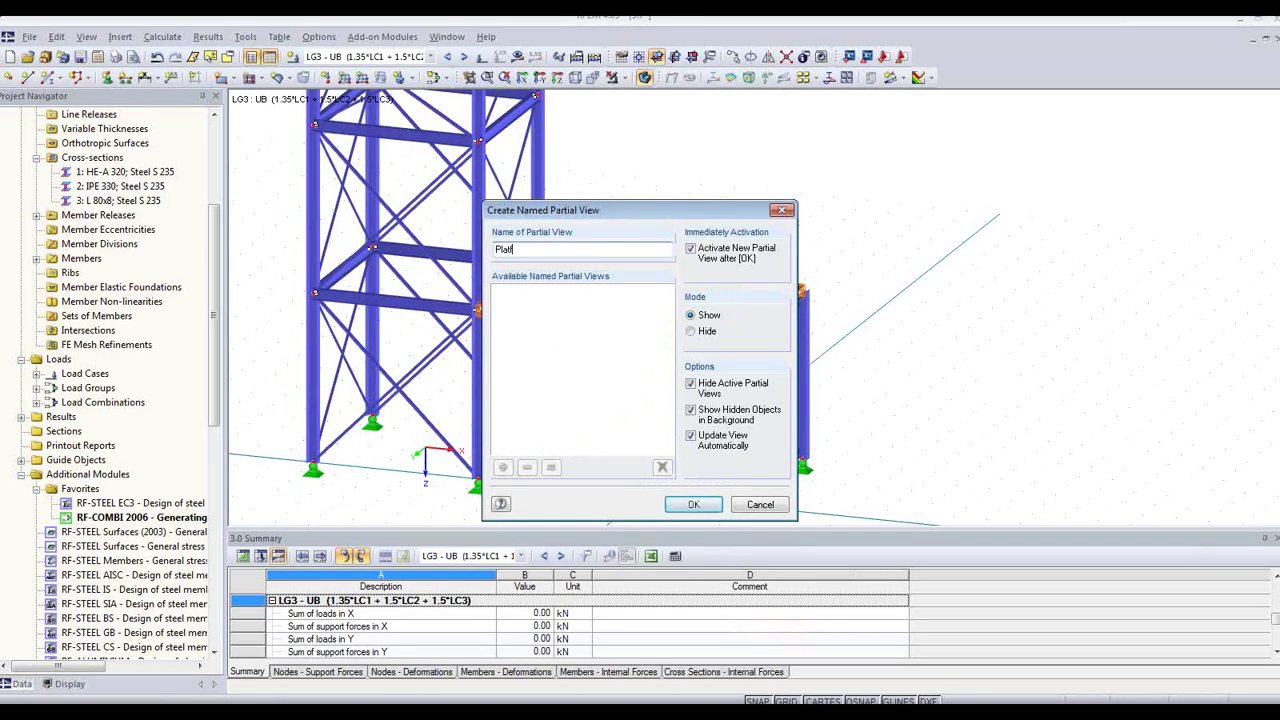
pyautogui.click(693, 504)
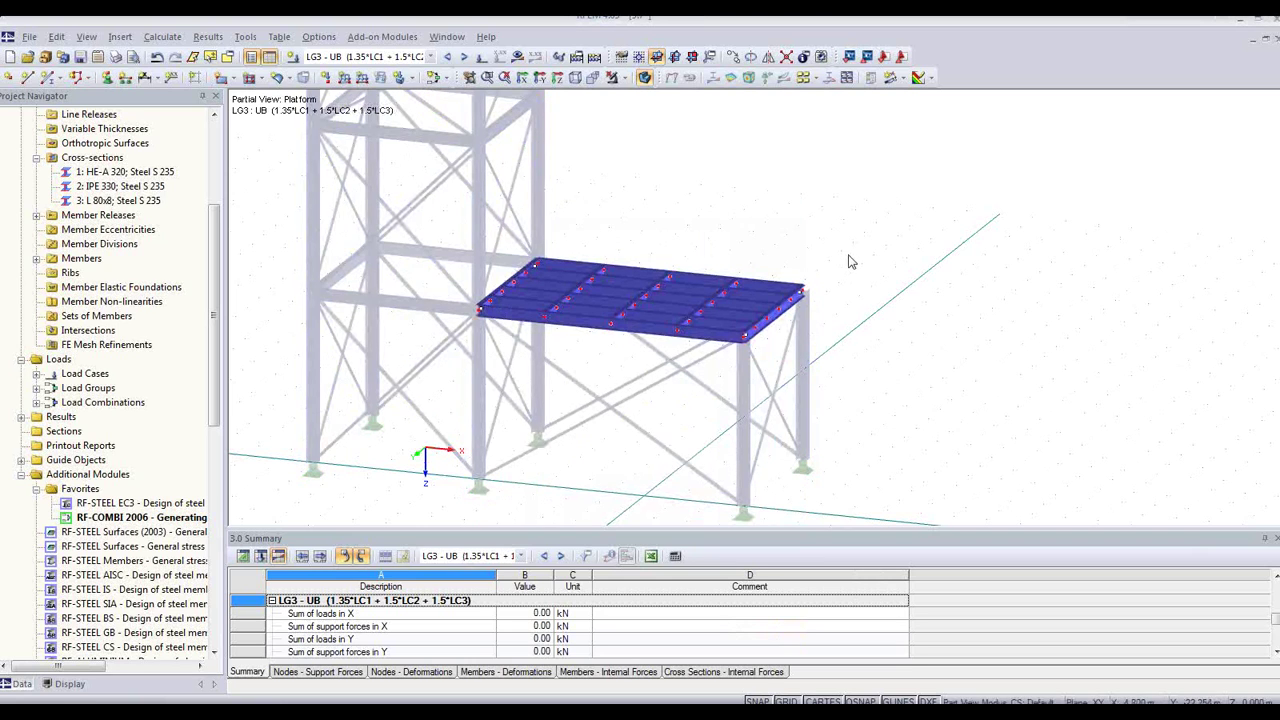
pyautogui.moveTo(849, 258); pyautogui.dragTo(820, 280, button='middle')
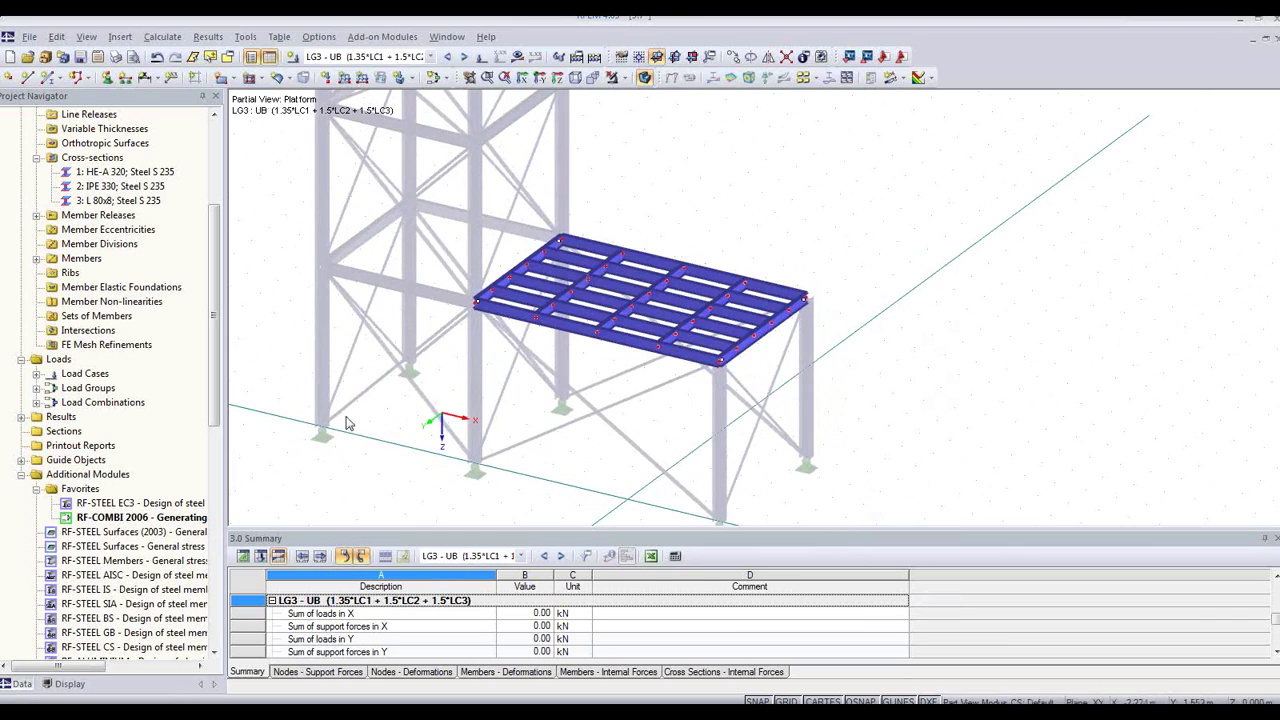
# Open the RF-STEEL EC3 design module, look through its limit state categories, and restrict the design to the platform members 14,69-116.
pyautogui.doubleClick(128, 507)
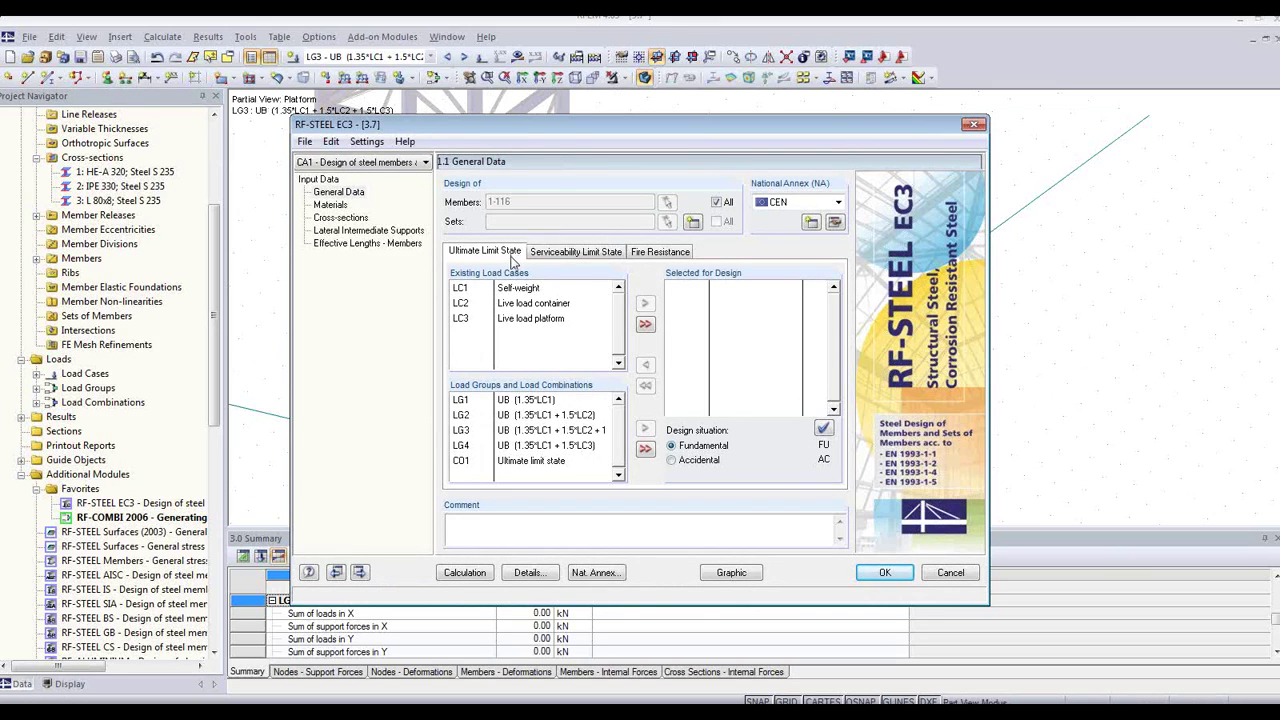
pyautogui.click(545, 256)
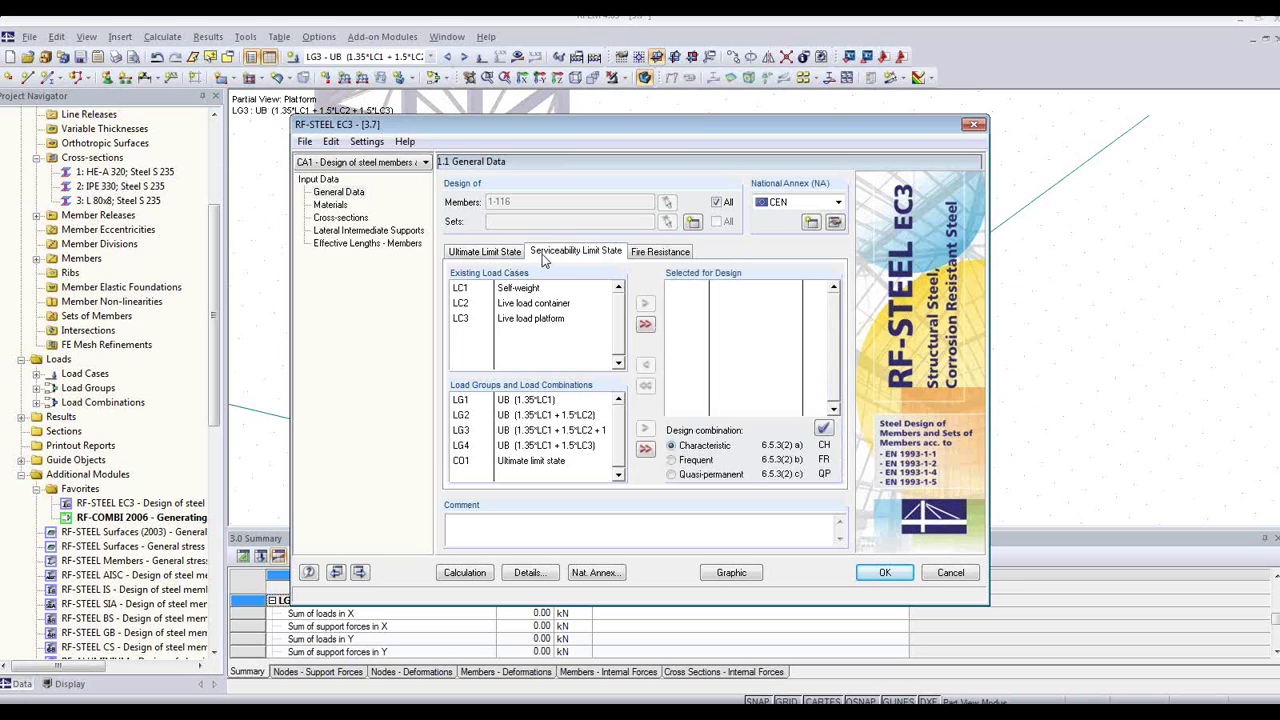
pyautogui.click(671, 258)
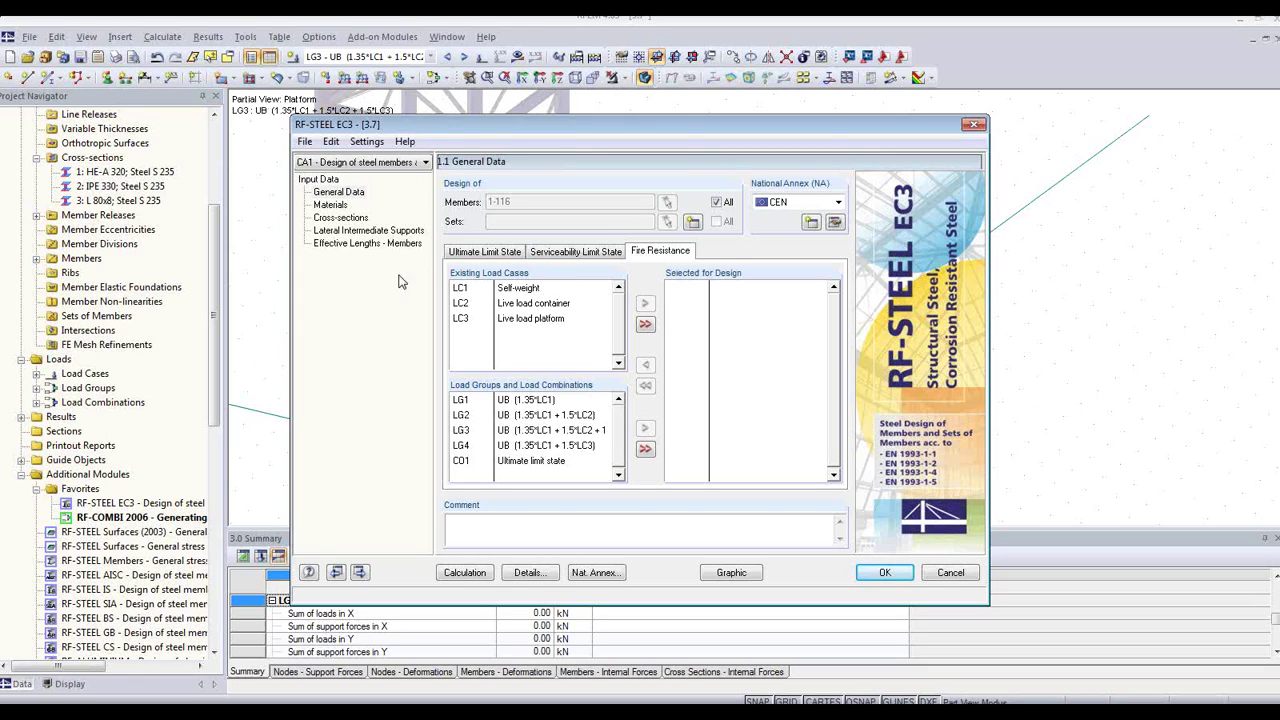
pyautogui.click(334, 193)
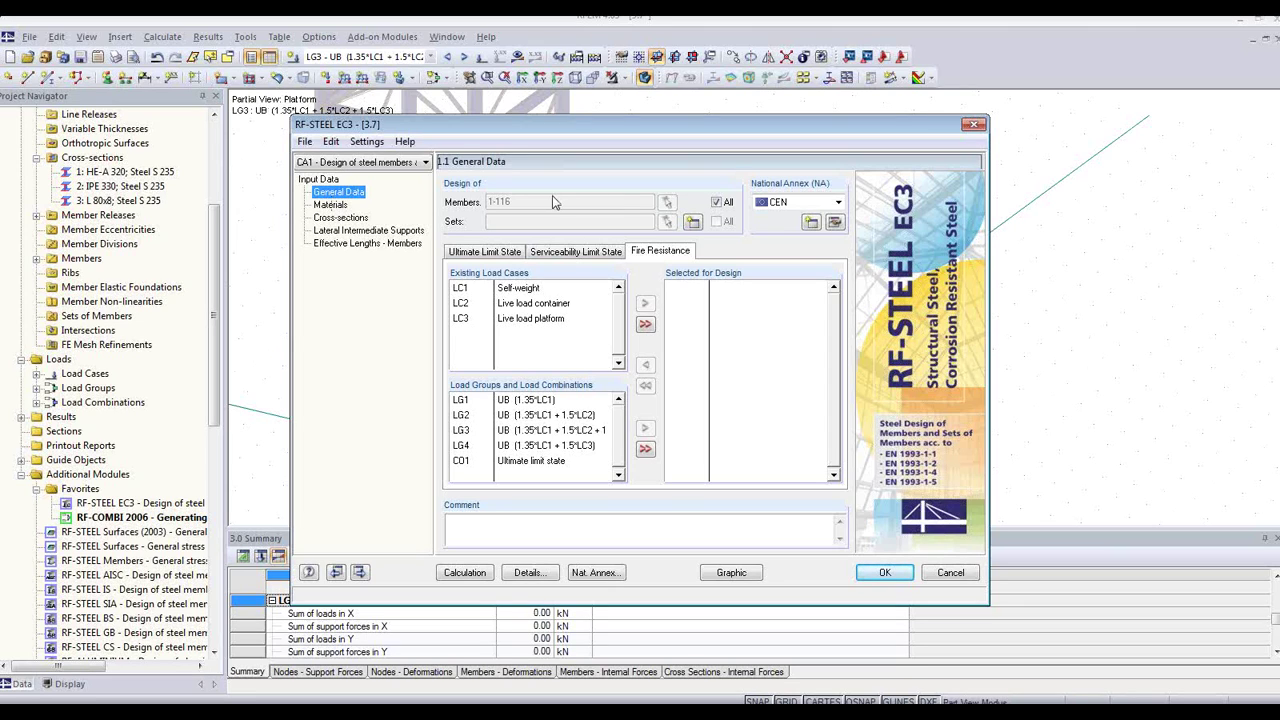
pyautogui.click(717, 203)
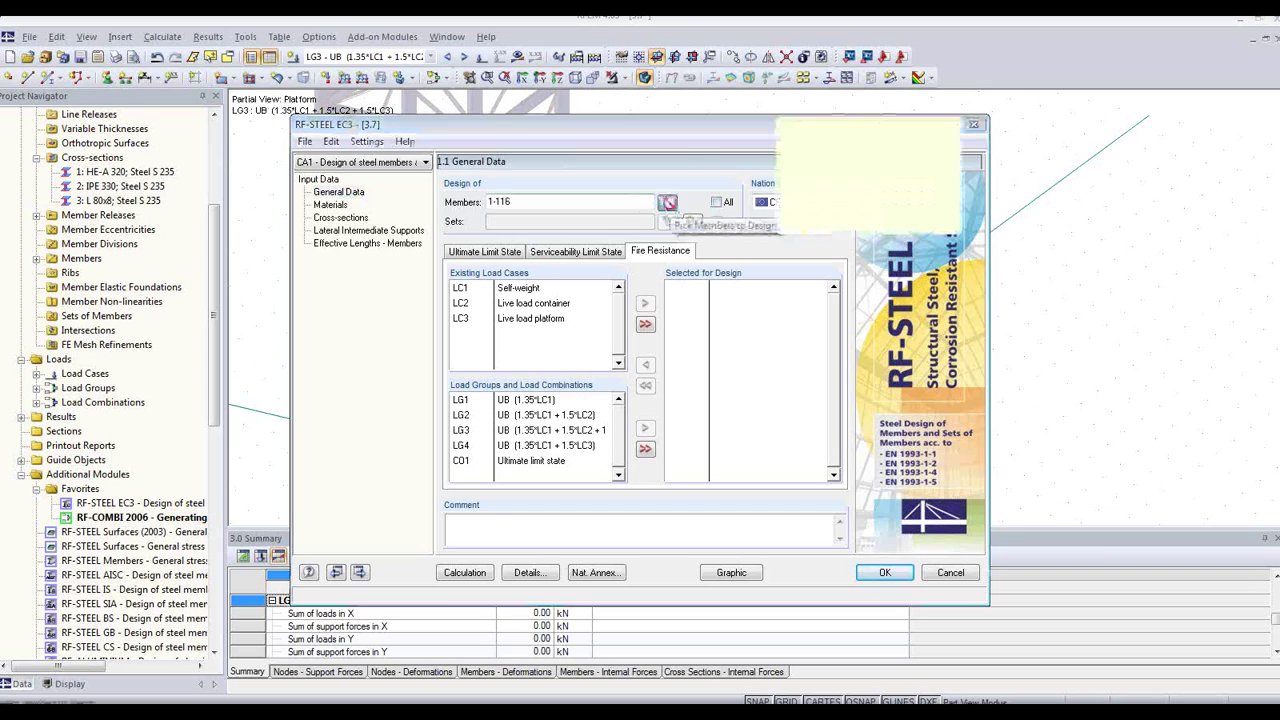
pyautogui.click(667, 202)
pyautogui.click(800, 218)
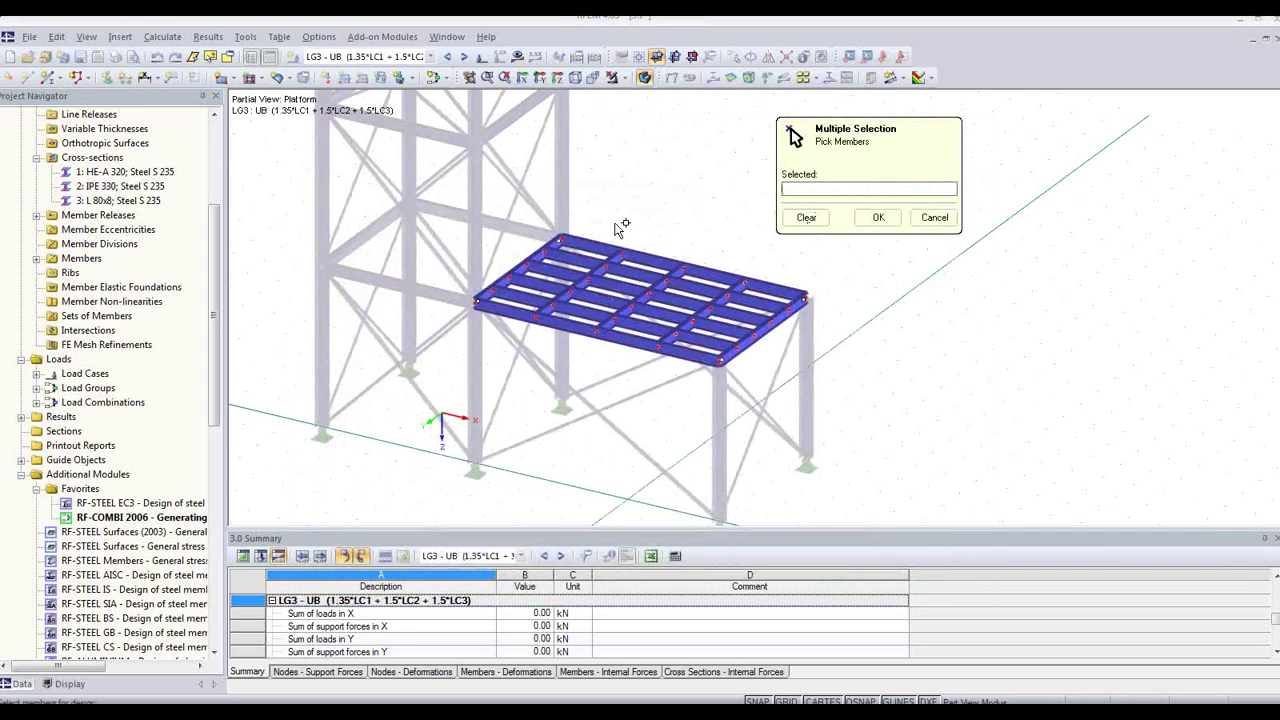
pyautogui.moveTo(441, 204); pyautogui.dragTo(864, 378)
pyautogui.click(878, 217)
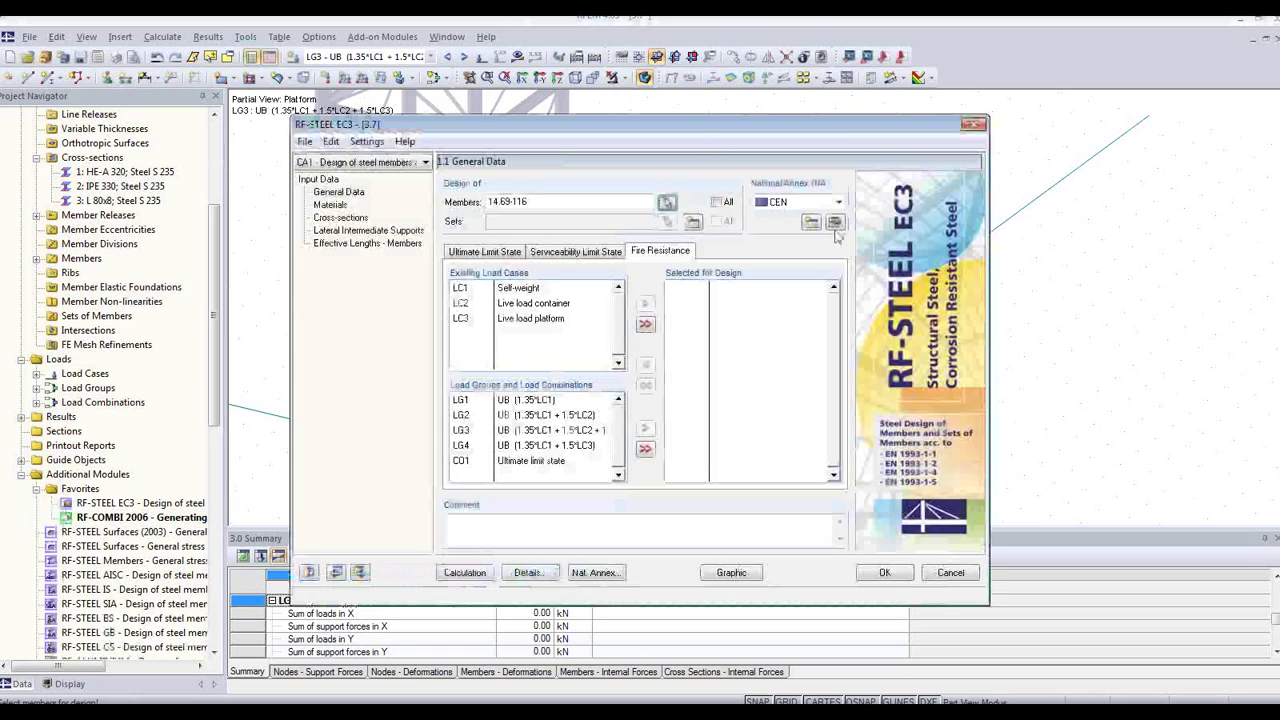
pyautogui.click(548, 462)
pyautogui.click(645, 429)
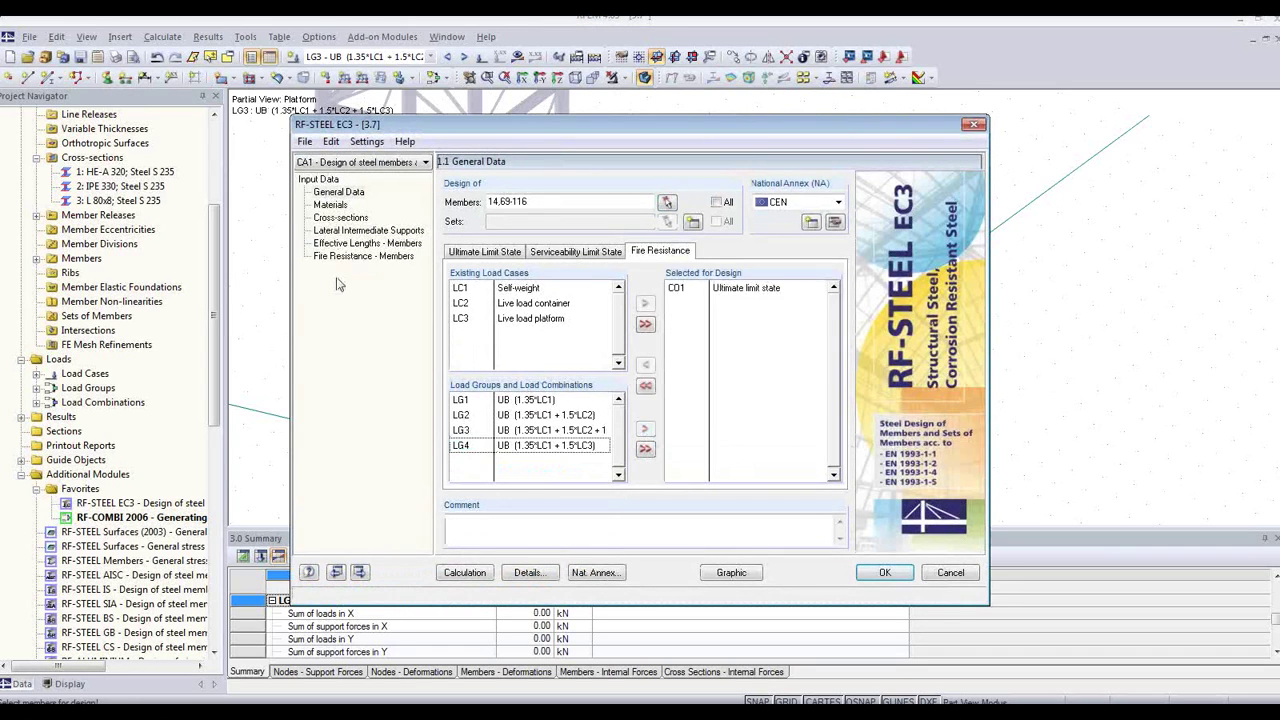
pyautogui.click(338, 205)
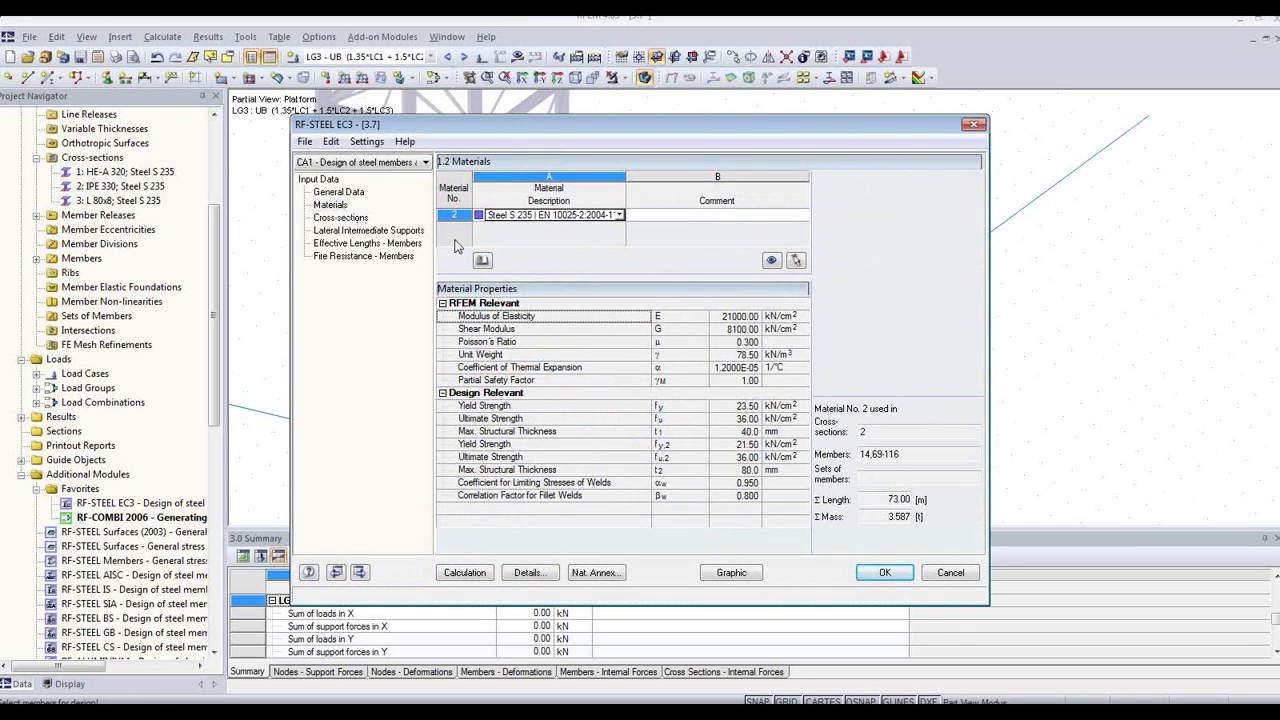
pyautogui.click(621, 217)
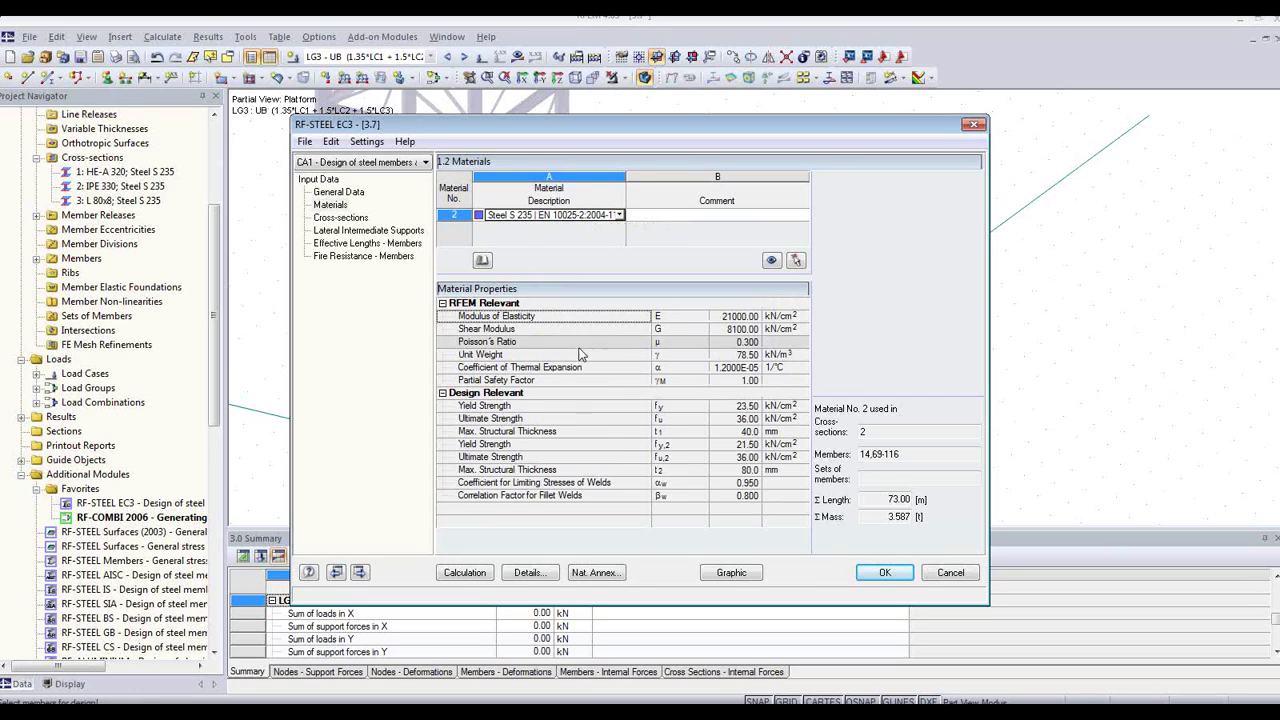
pyautogui.click(345, 218)
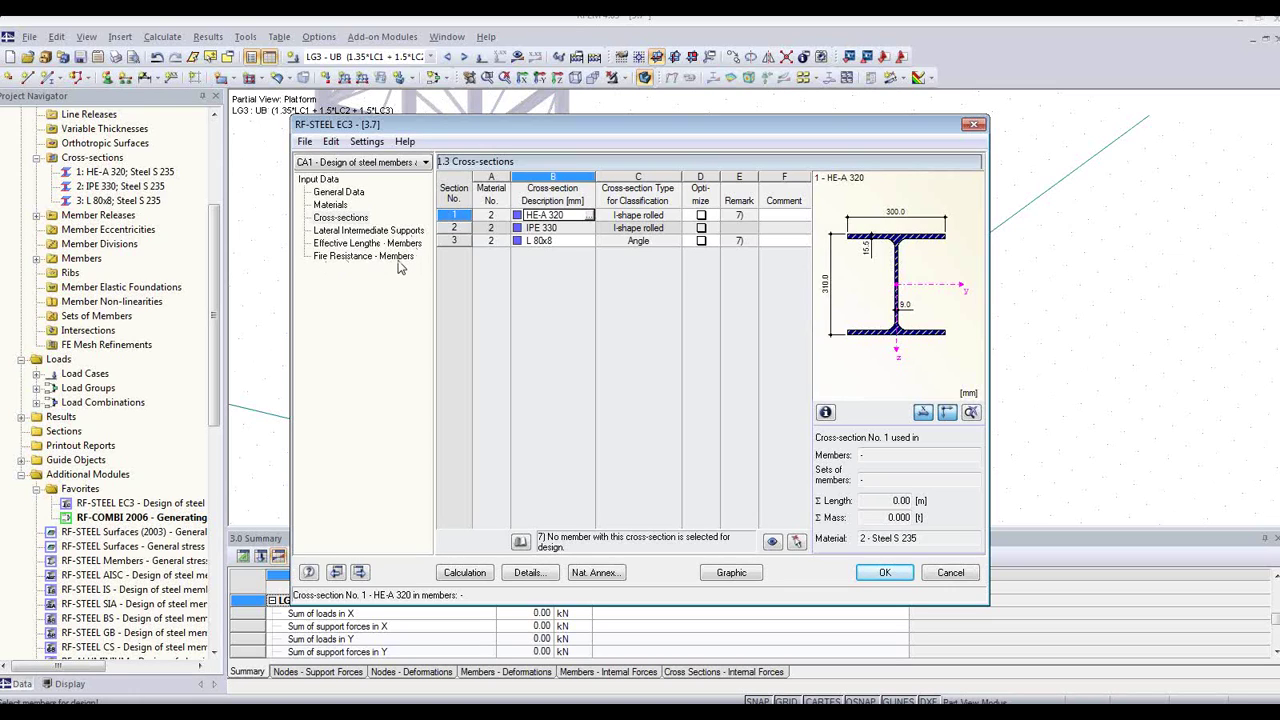
pyautogui.click(339, 193)
pyautogui.click(687, 288)
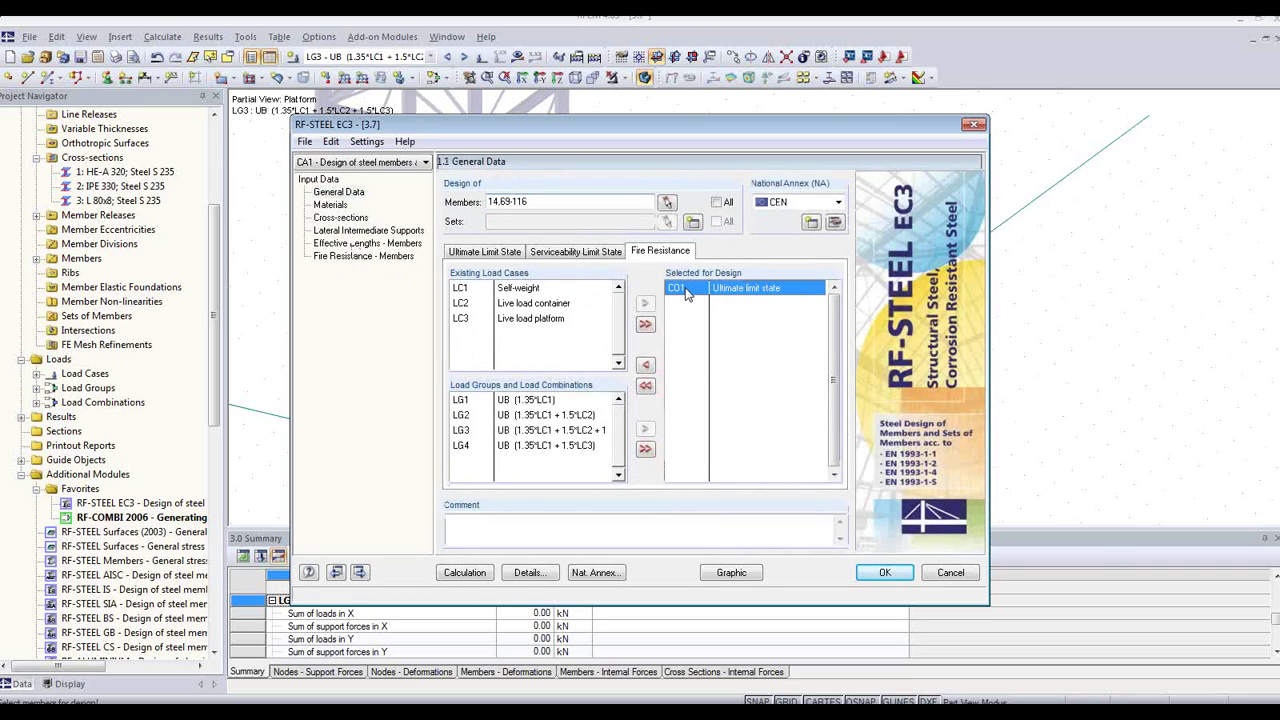
pyautogui.click(645, 387)
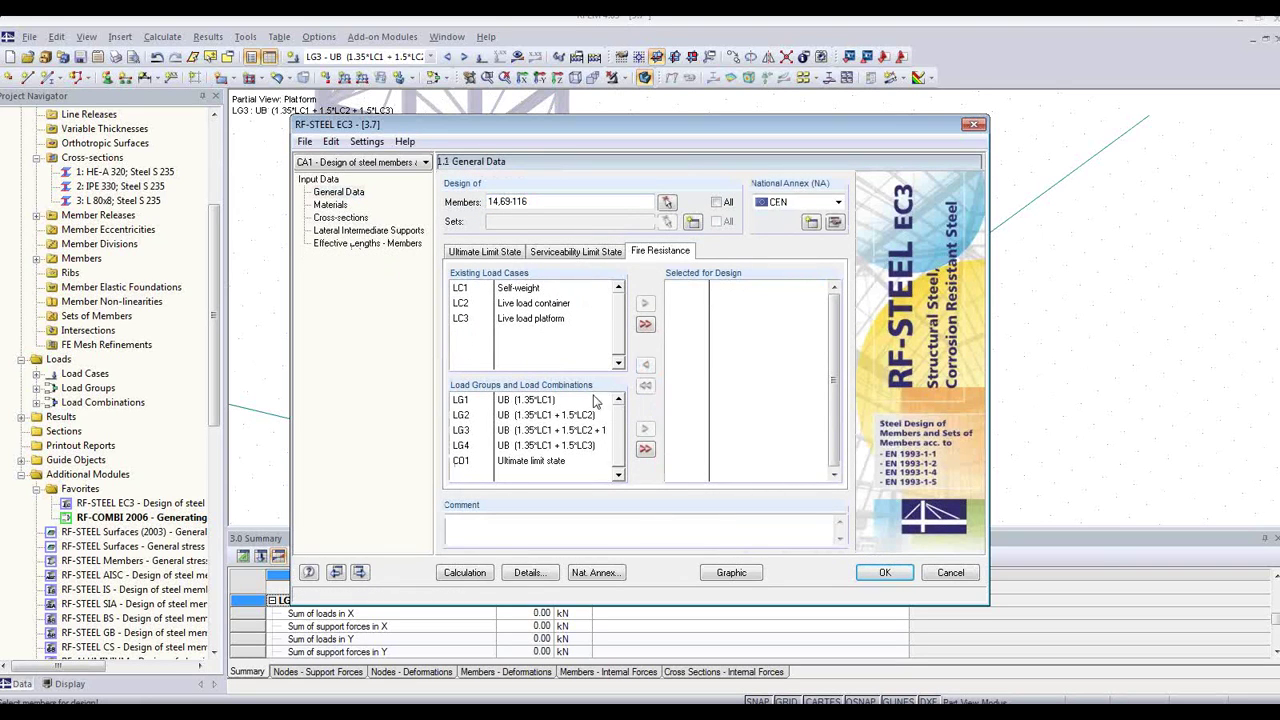
# Select load combination CO1 for the ultimate limit state design.
pyautogui.click(478, 253)
pyautogui.click(567, 462)
pyautogui.click(643, 431)
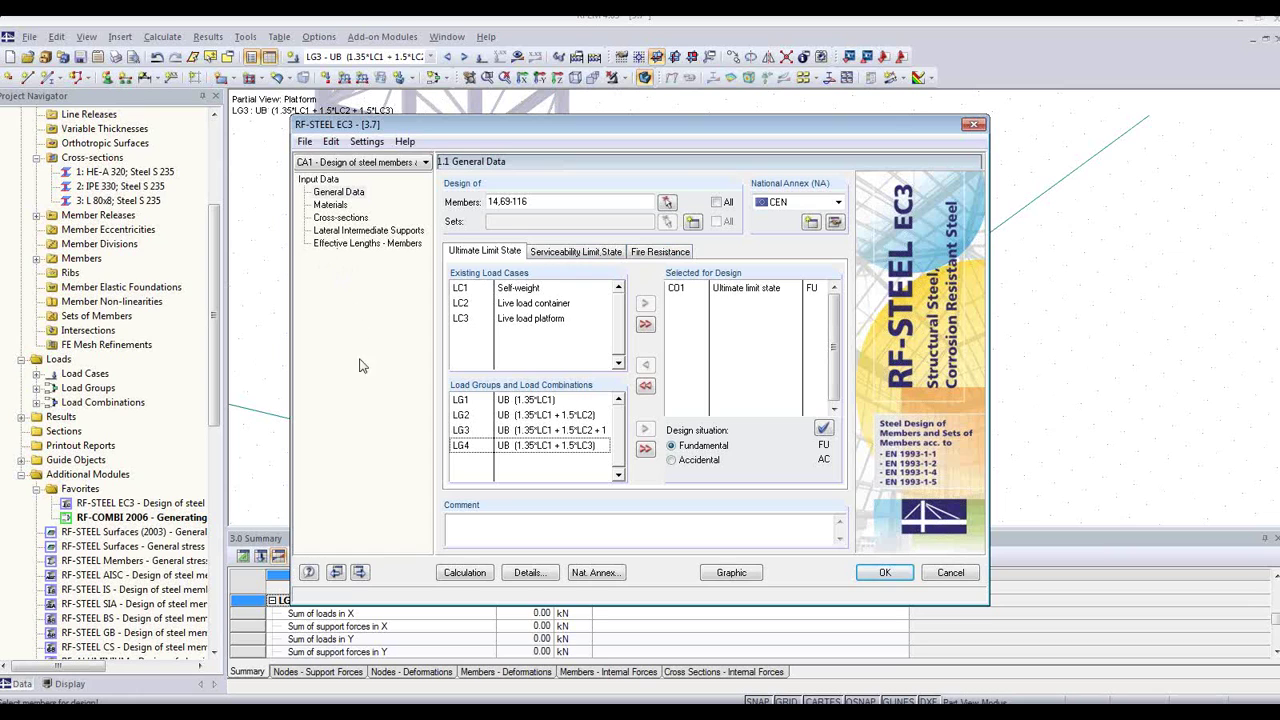
# Calculate the steel design and review the results by load case, cross-section, member and x-location.
pyautogui.click(466, 573)
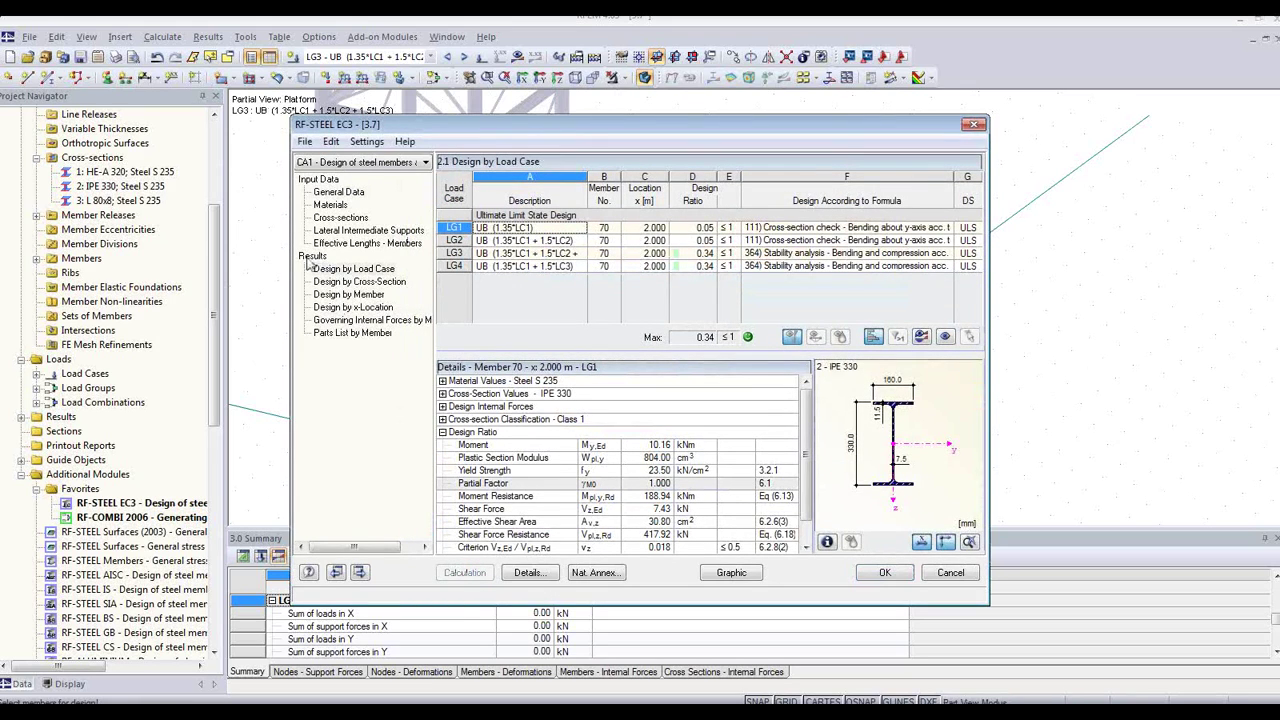
pyautogui.click(368, 272)
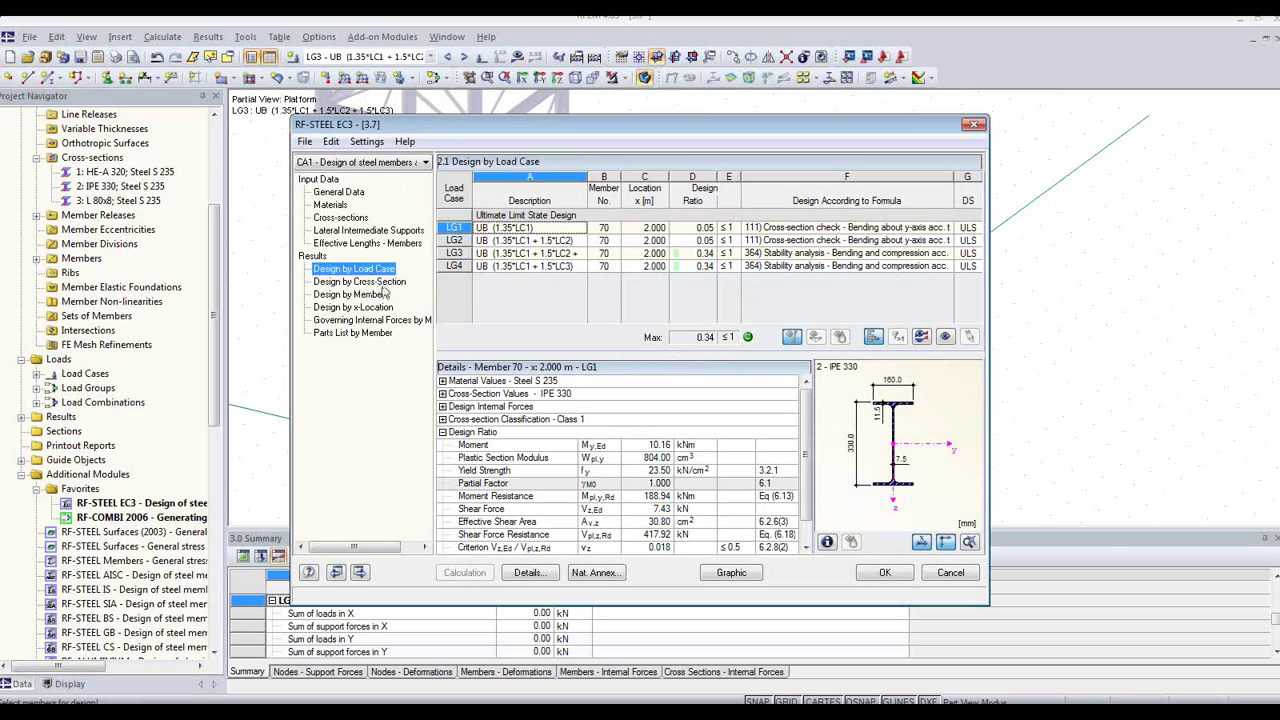
pyautogui.click(380, 283)
pyautogui.click(370, 295)
pyautogui.click(384, 309)
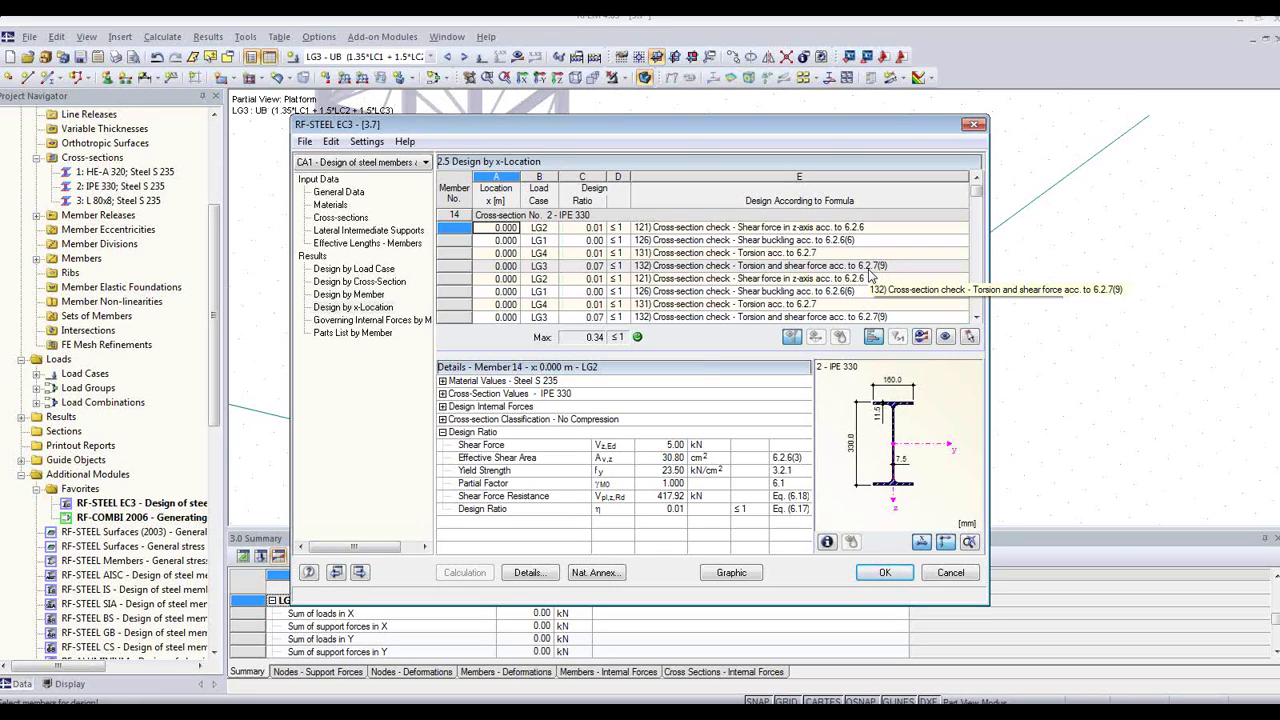
# Enable optimization for cross-section No. 2, IPE 330, and recalculate the design.
pyautogui.click(335, 219)
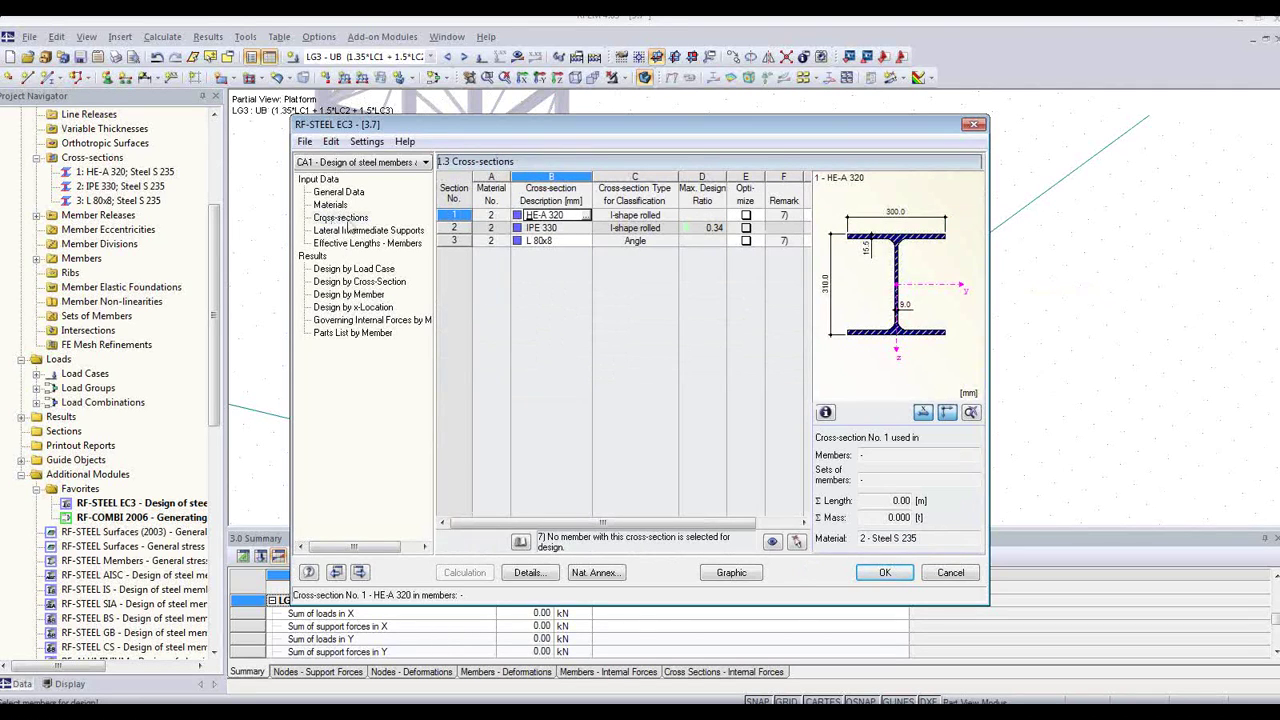
pyautogui.click(745, 229)
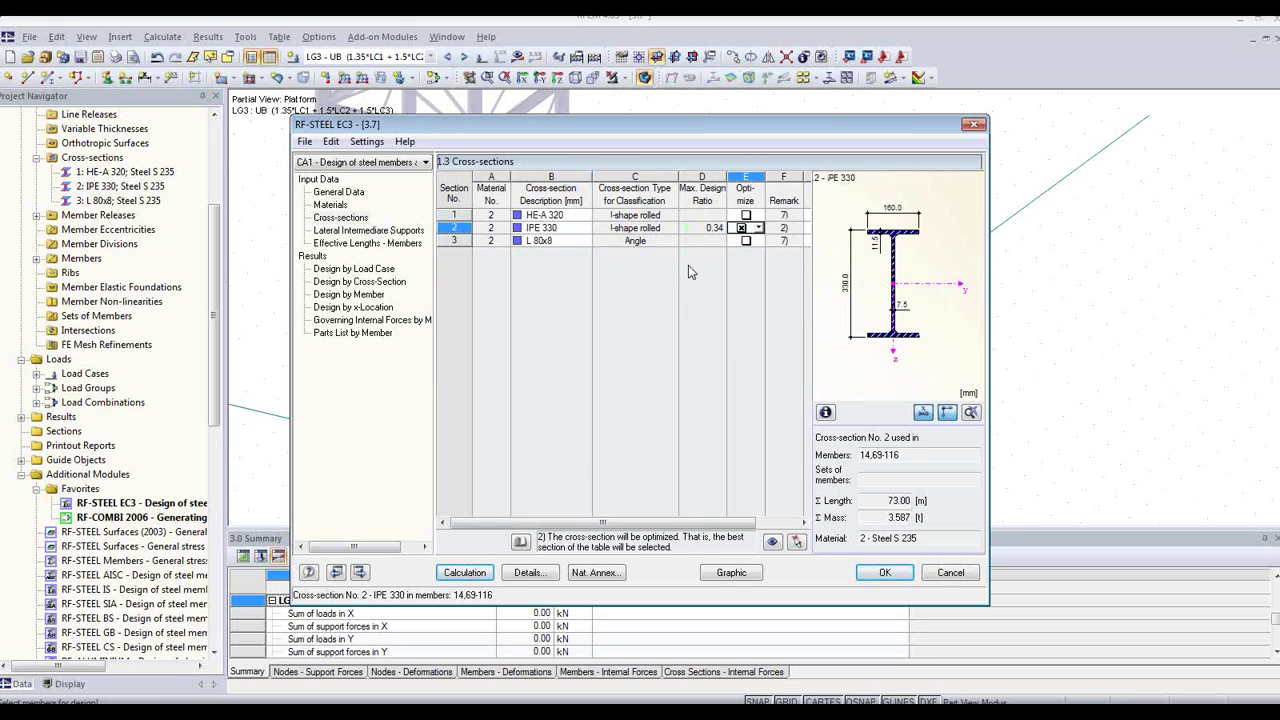
pyautogui.click(464, 572)
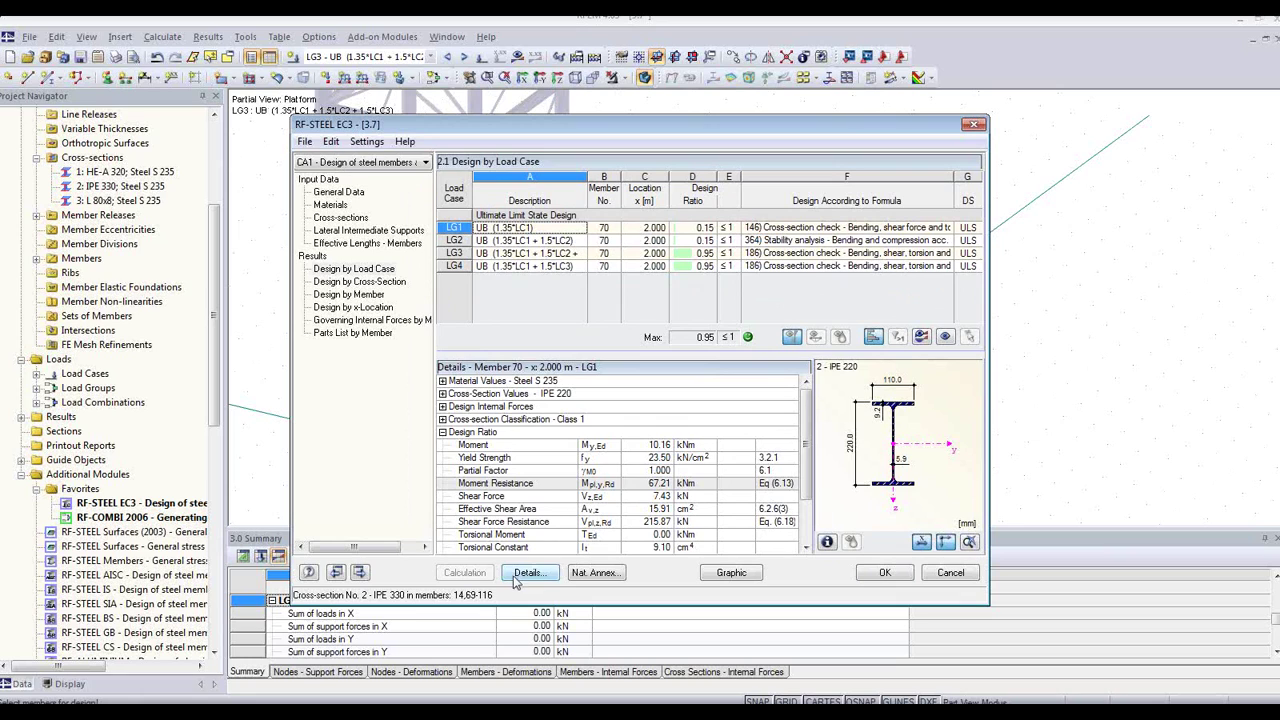
# Review the design details for stability, serviceability and fire resistance, as well as the maximum allowable design ratio for cross-section optimization.
pyautogui.click(546, 577)
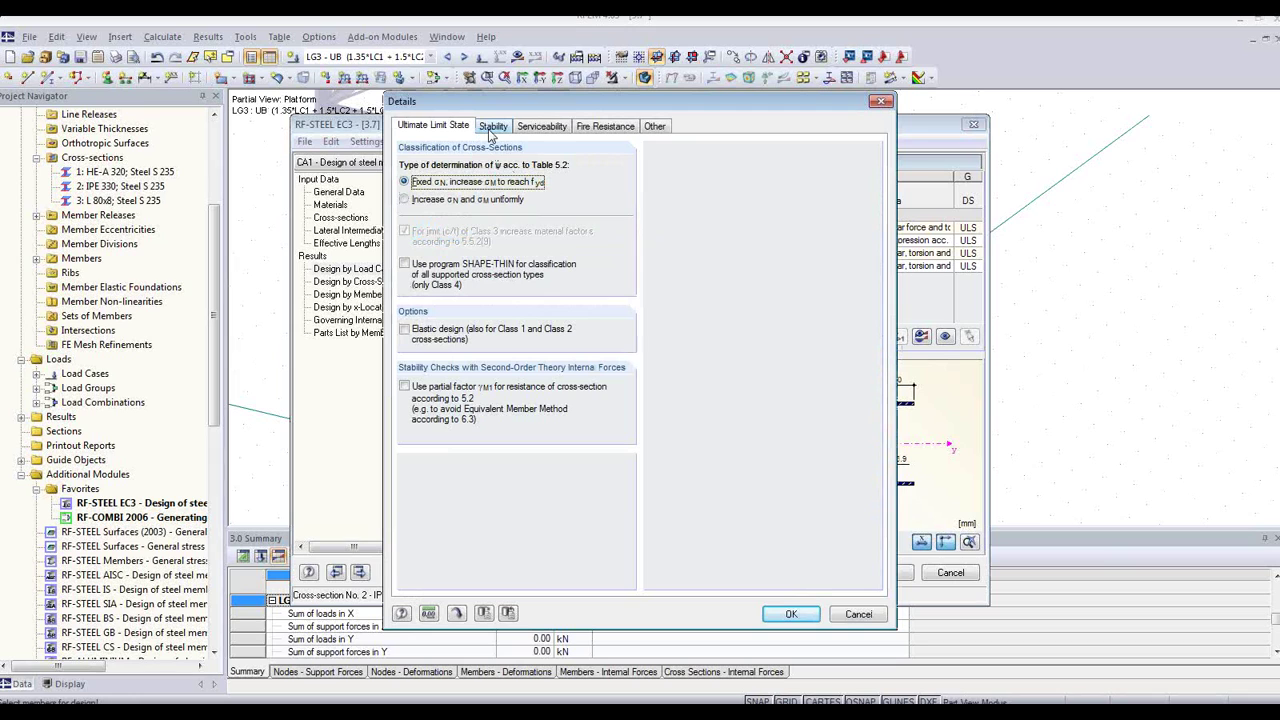
pyautogui.click(492, 130)
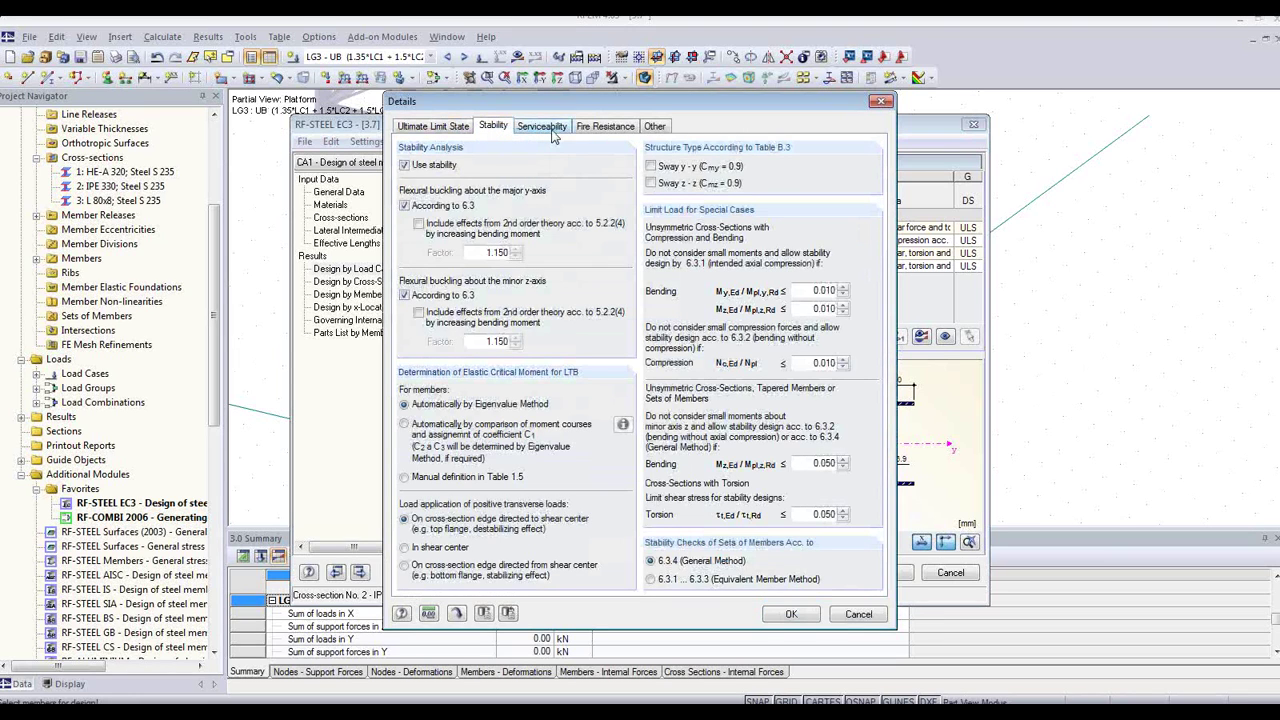
pyautogui.click(553, 133)
pyautogui.click(620, 130)
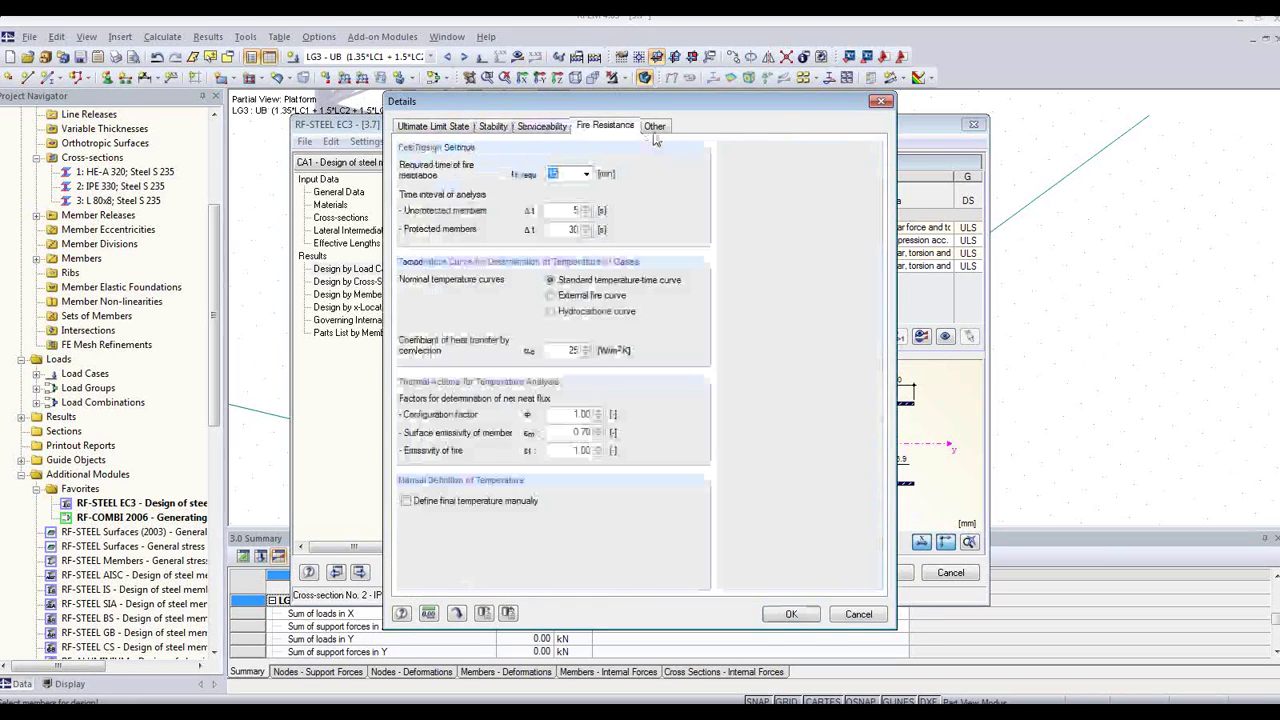
pyautogui.click(656, 132)
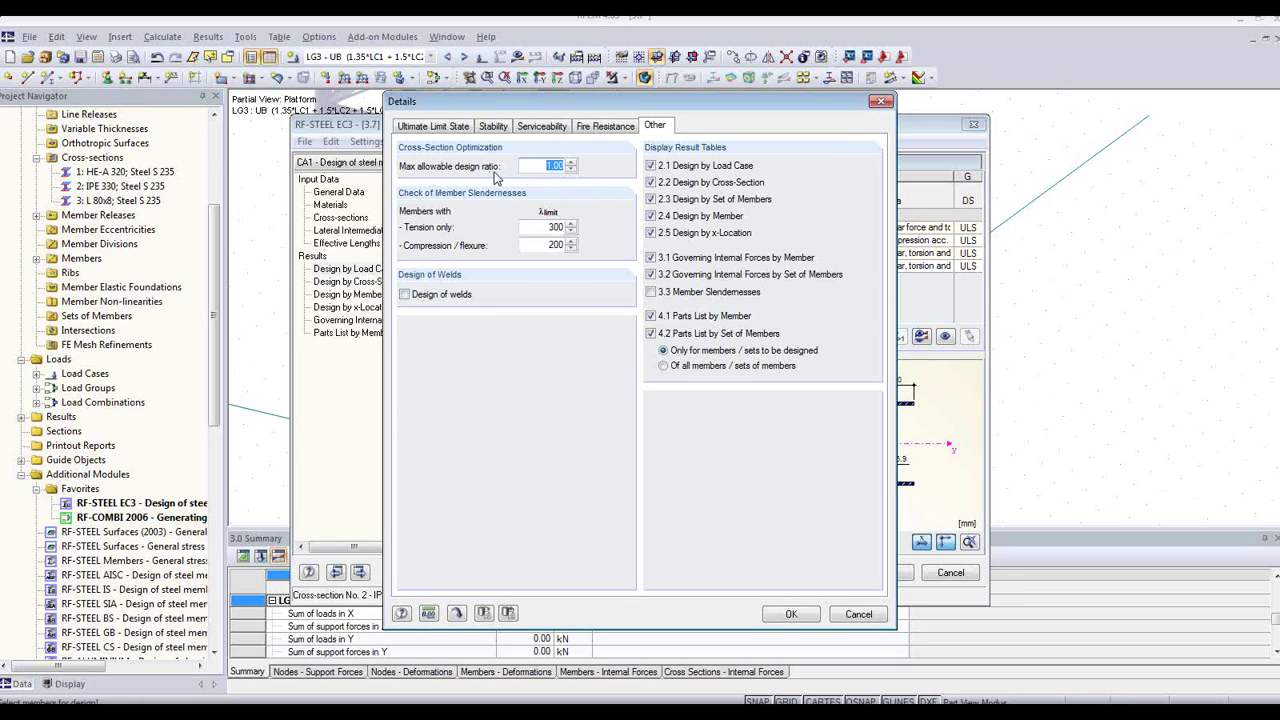
pyautogui.click(790, 614)
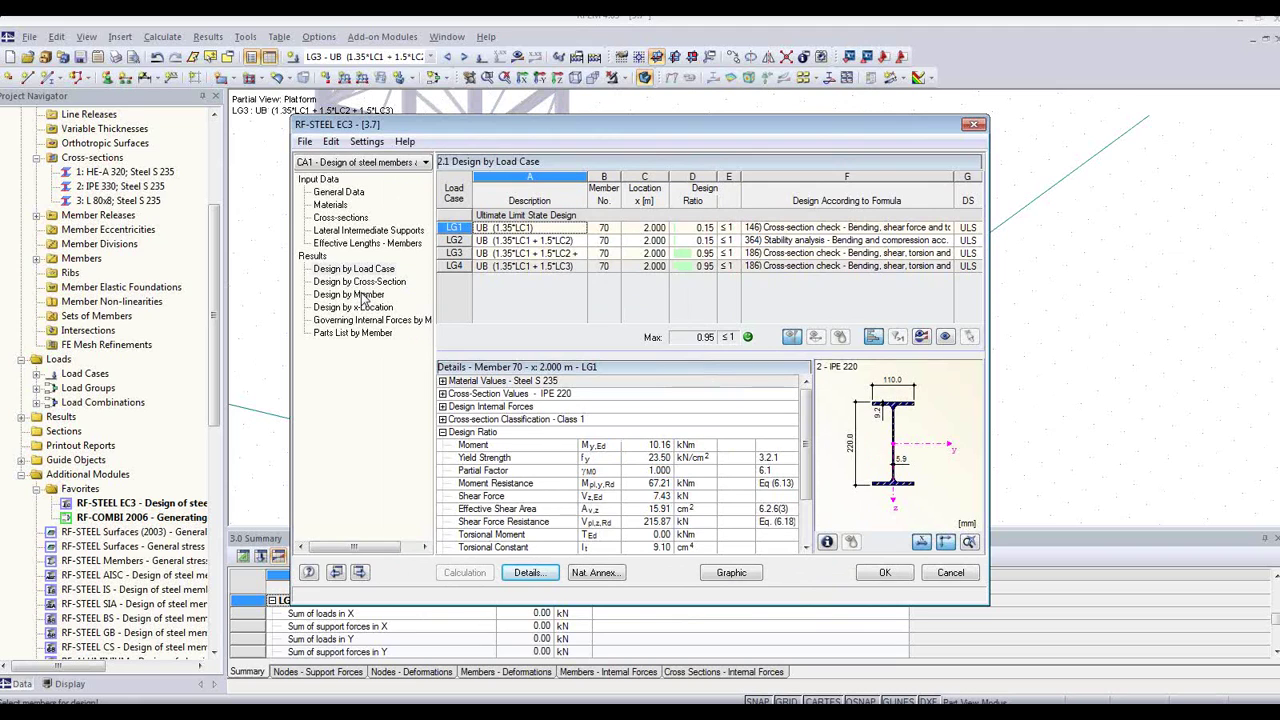
# Export the optimized IPE 220 cross-section to RFEM and accept the deletion of the existing results.
pyautogui.click(343, 218)
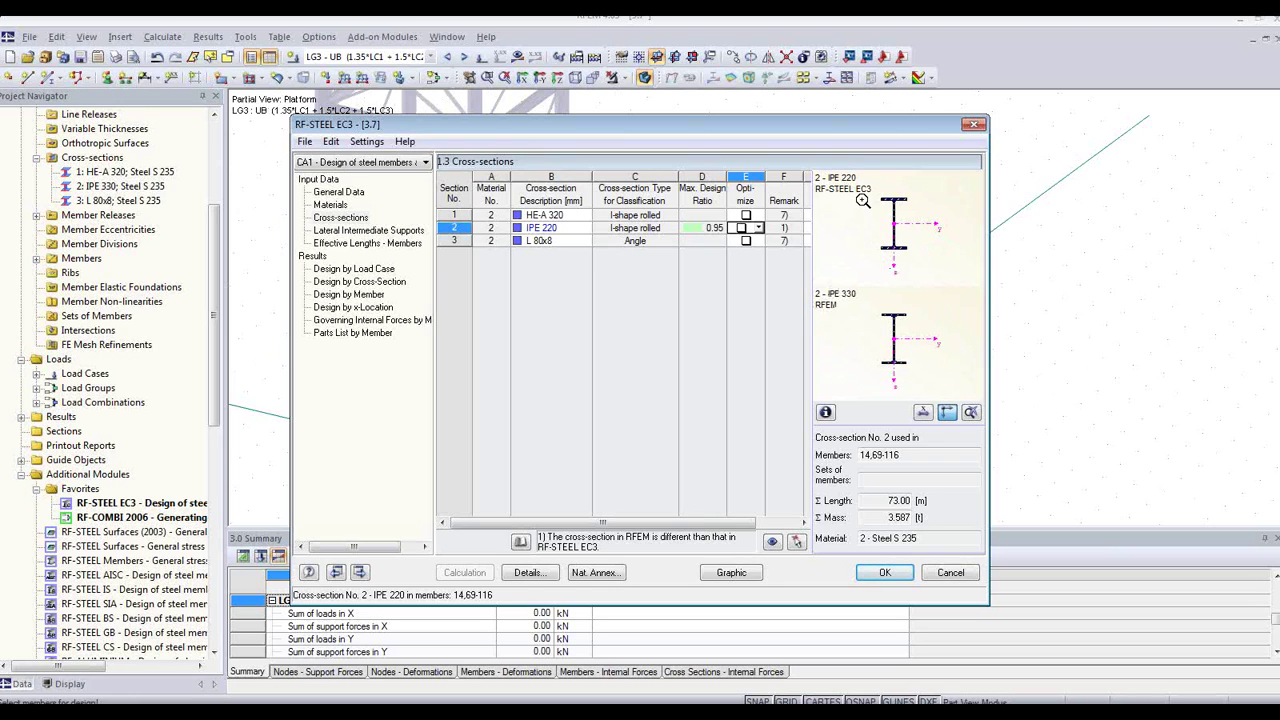
pyautogui.click(550, 228)
pyautogui.rightClick(561, 229)
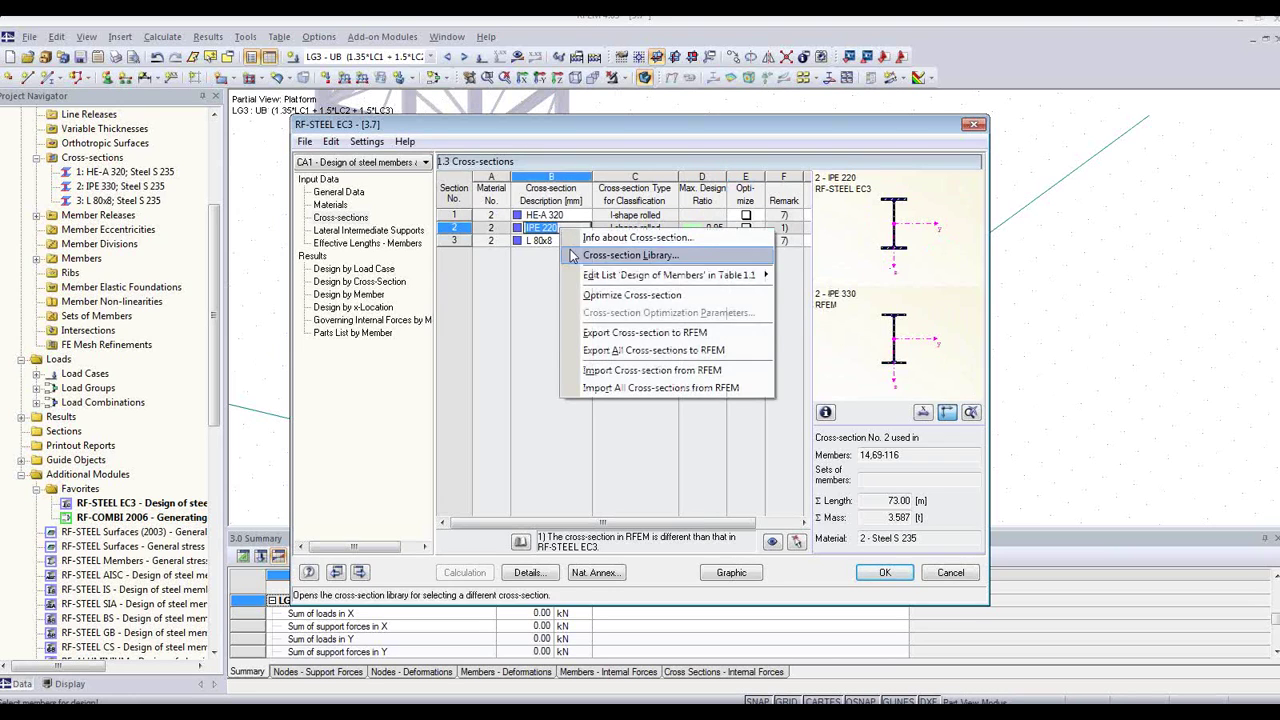
pyautogui.click(628, 333)
pyautogui.click(614, 400)
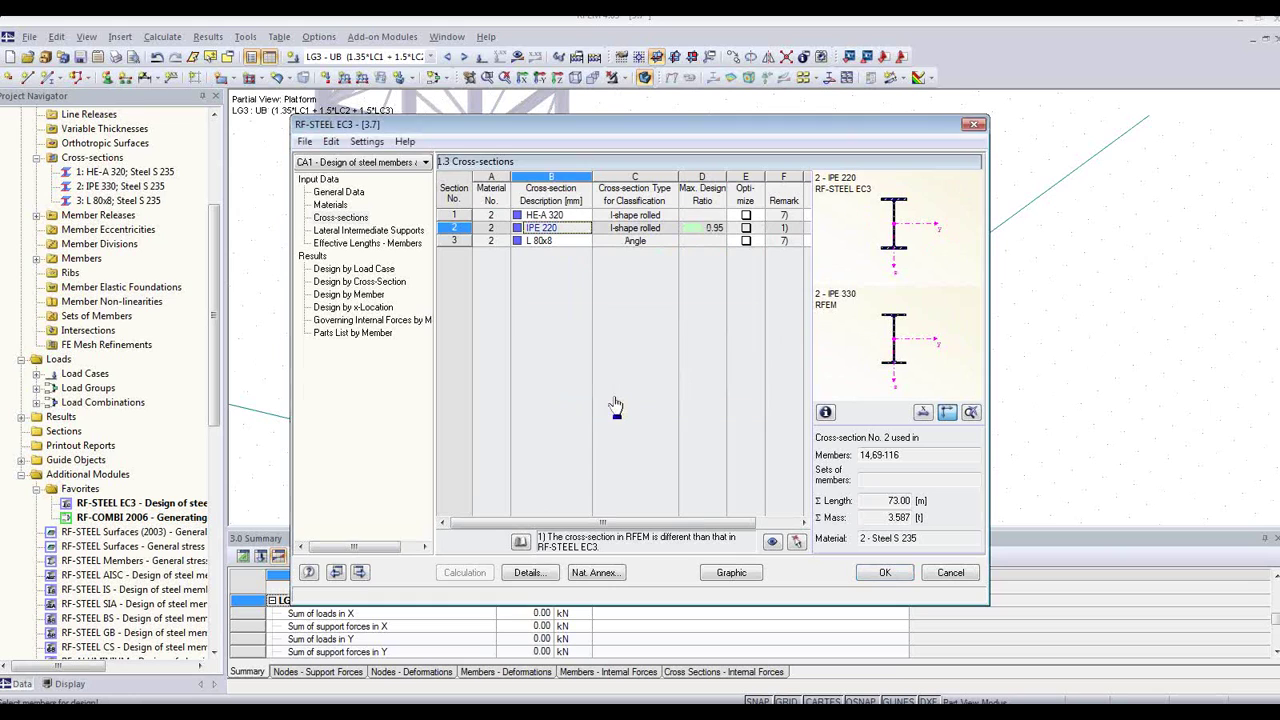
pyautogui.click(612, 408)
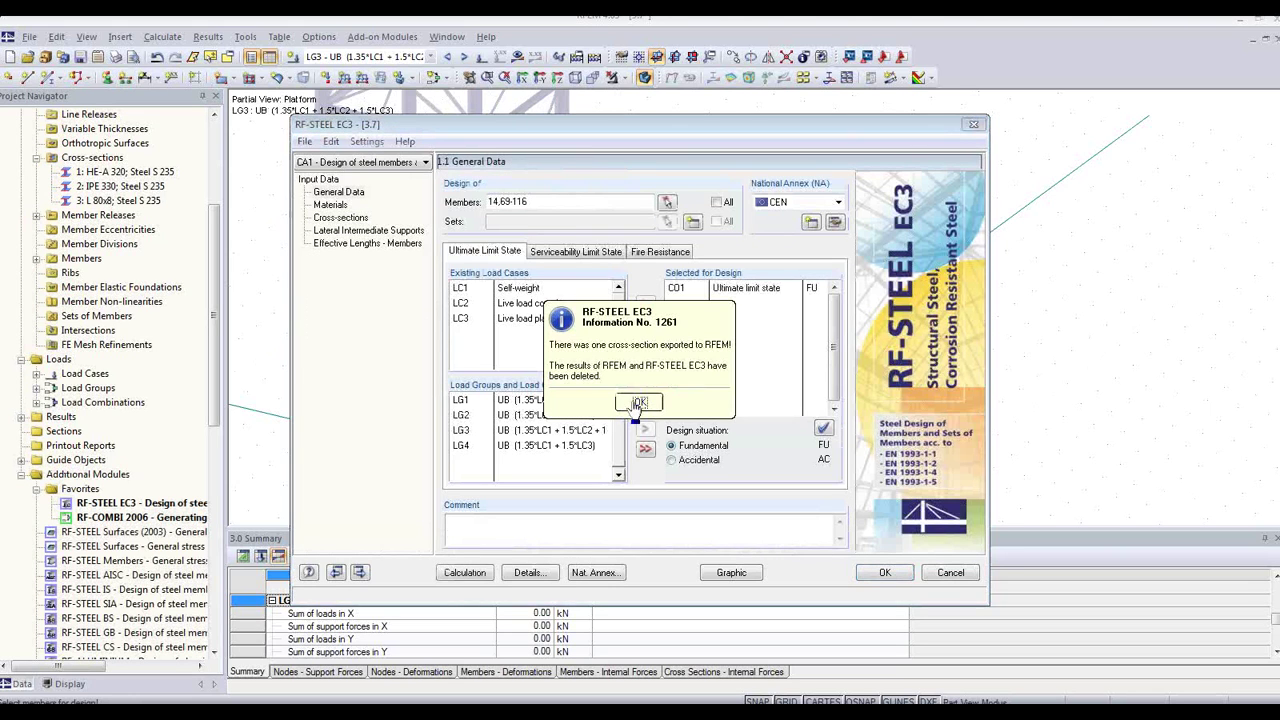
# Close the steel design module, cancel the platform's partial view and inspect the exported cross-section on the complete structure.
pyautogui.click(636, 403)
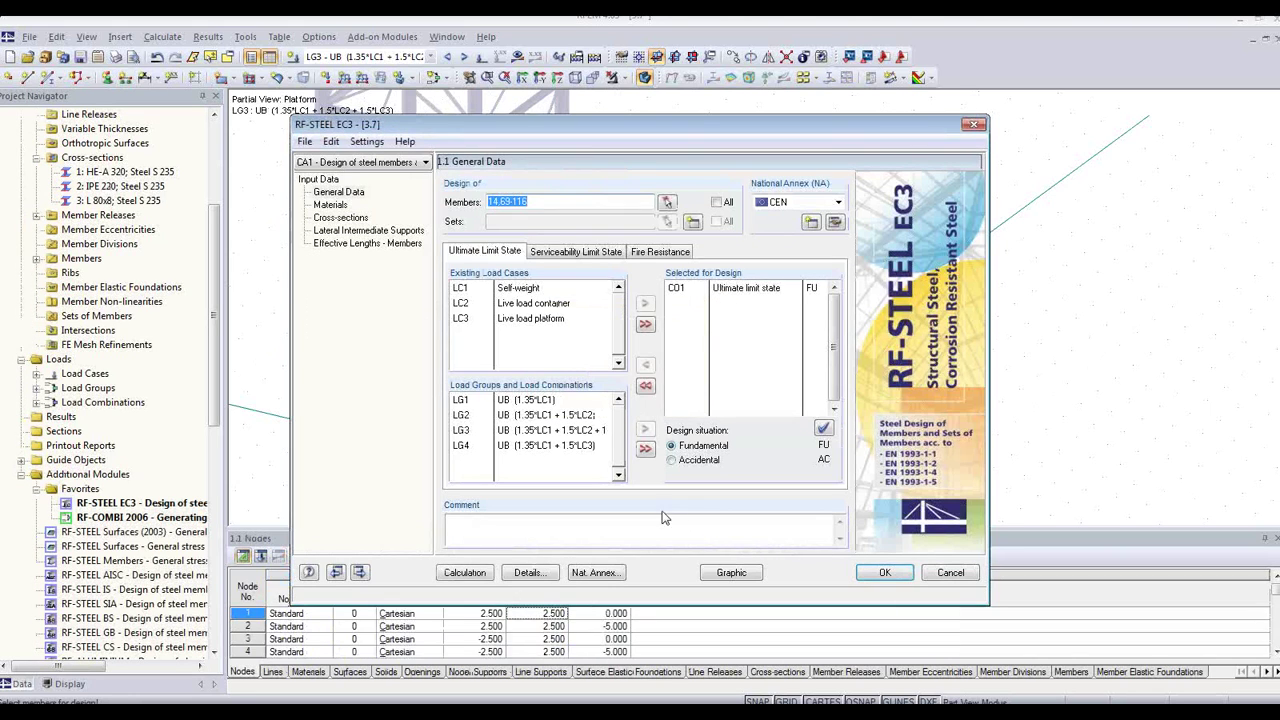
pyautogui.click(884, 573)
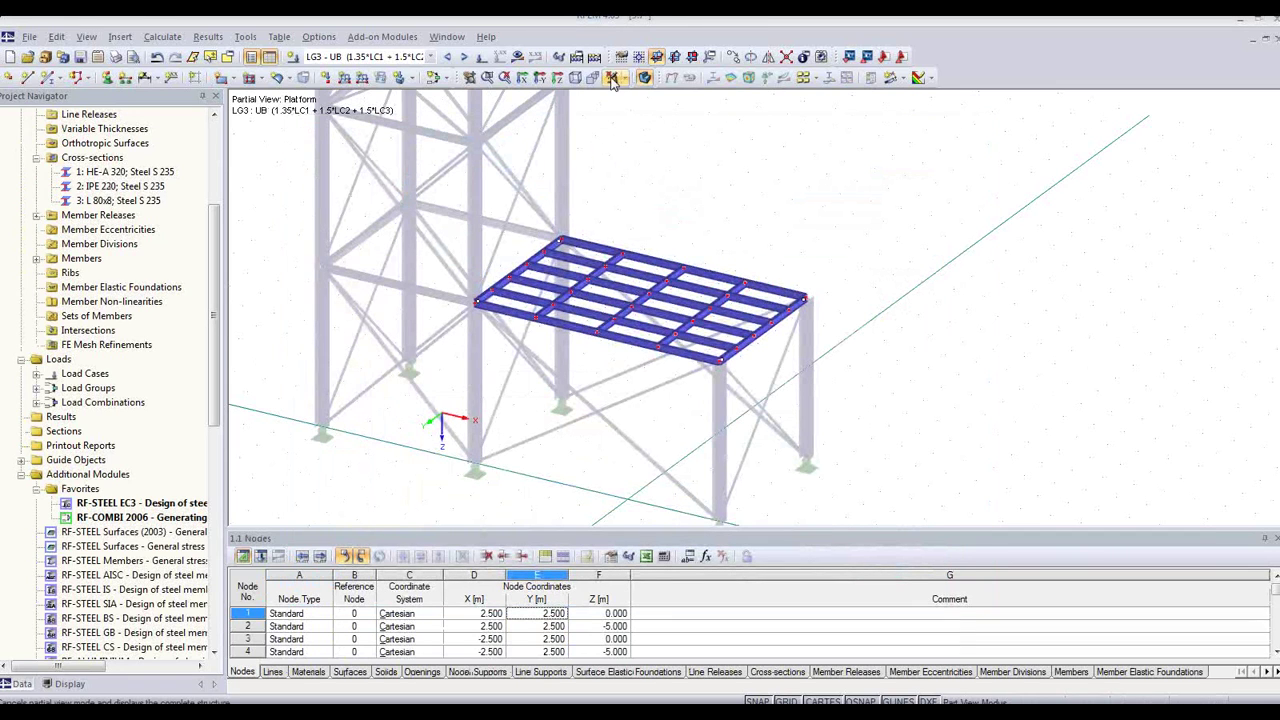
pyautogui.click(612, 80)
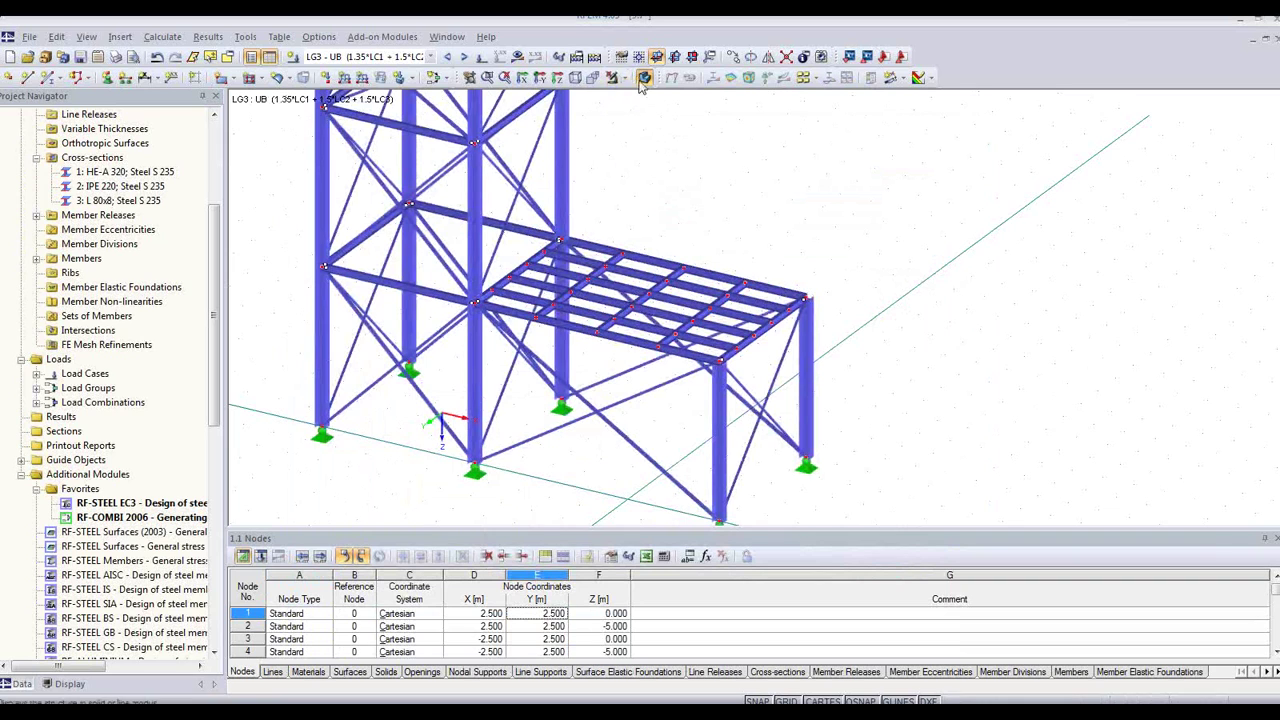
pyautogui.click(575, 78)
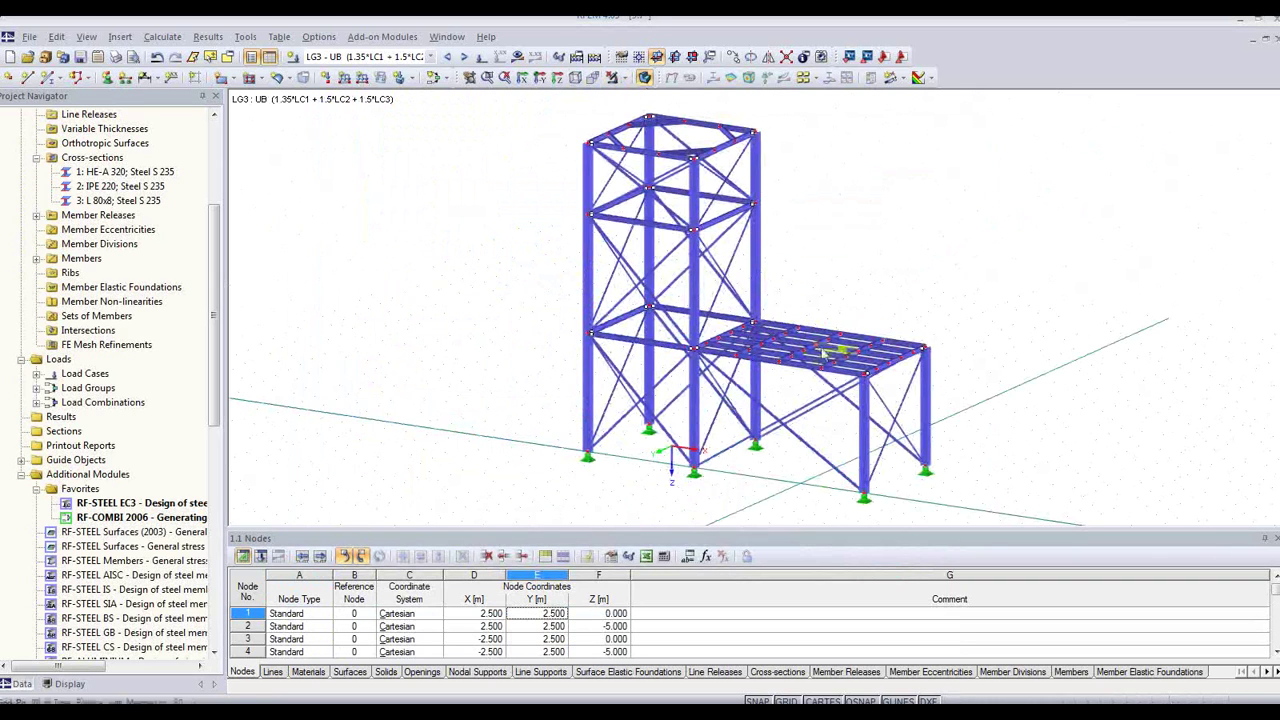
pyautogui.scroll(3, 822, 352)
pyautogui.scroll(6, 822, 352)
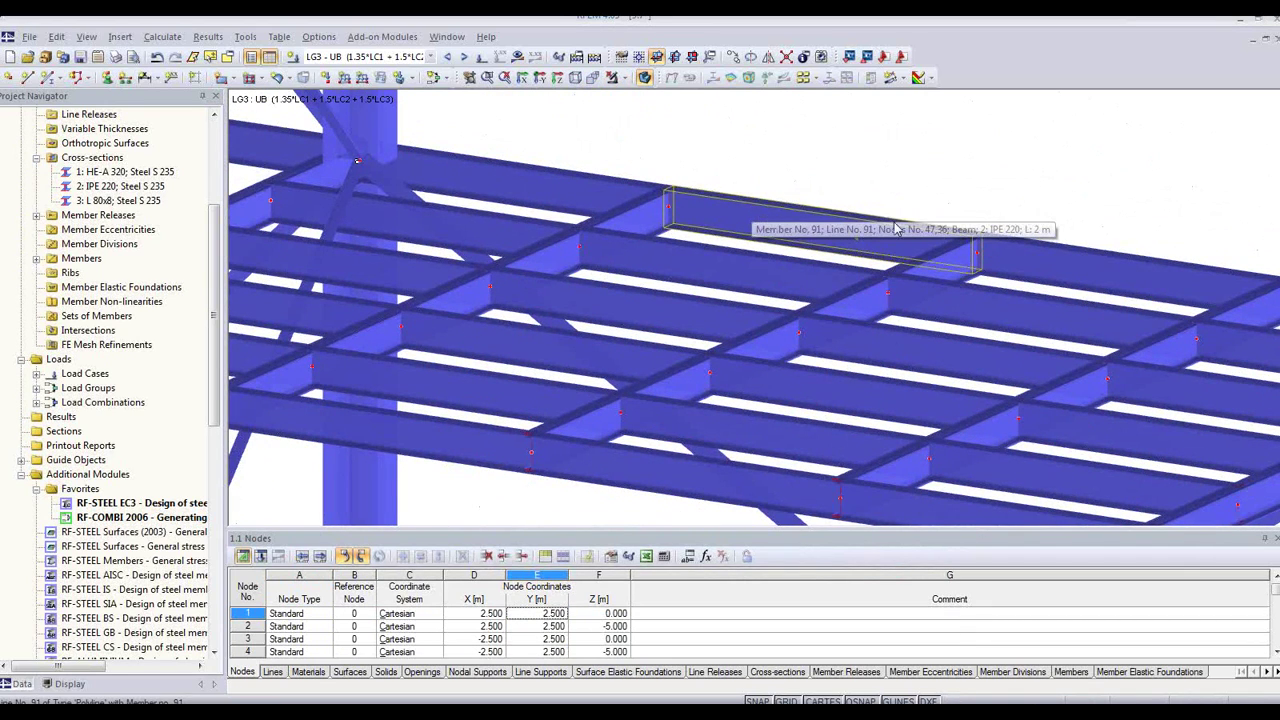
pyautogui.scroll(-6, 846, 194)
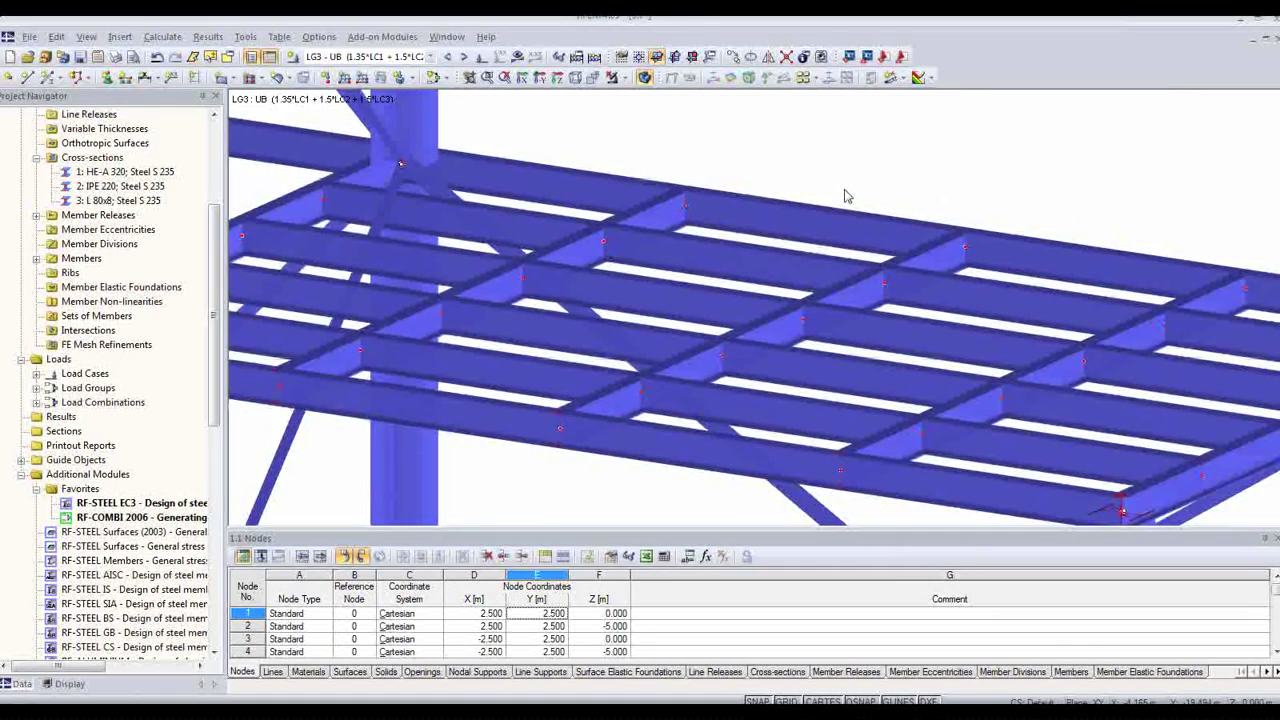
pyautogui.moveTo(826, 147); pyautogui.dragTo(650, 282, button='middle')
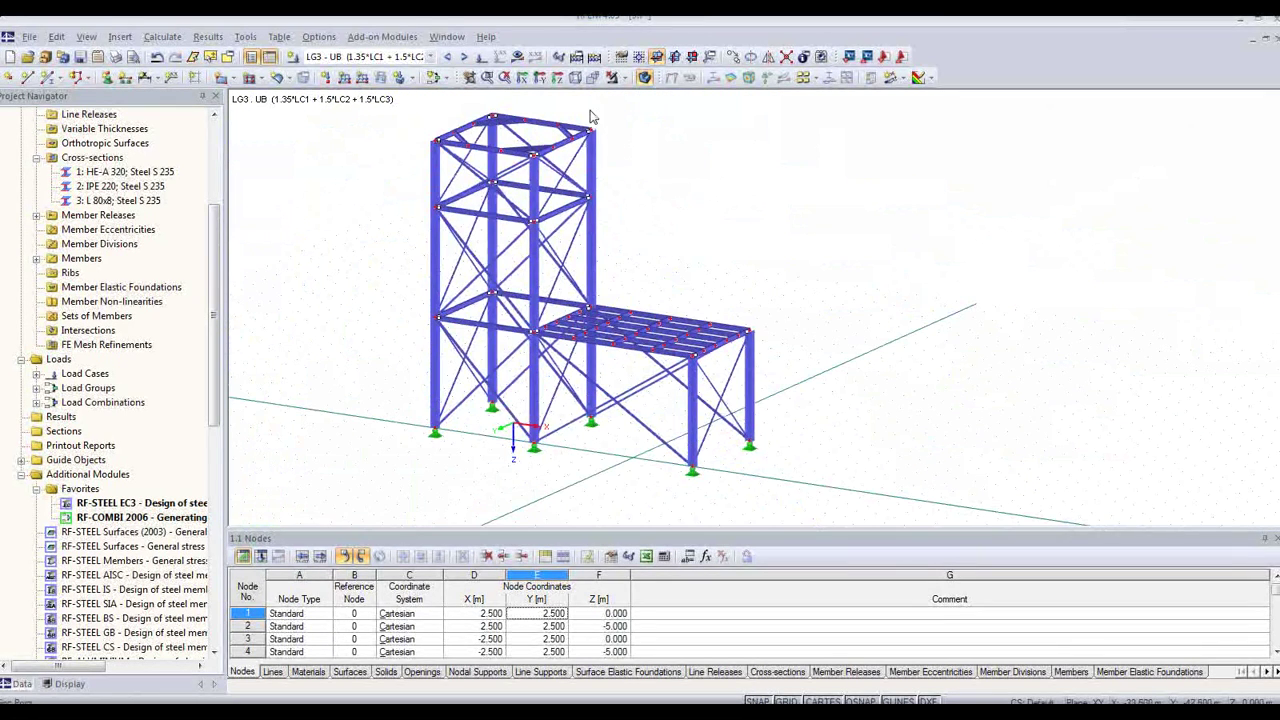
# Recalculate the whole model and review the deformations of the load groups and load cases, finishing on LC2, Live load container.
pyautogui.click(594, 57)
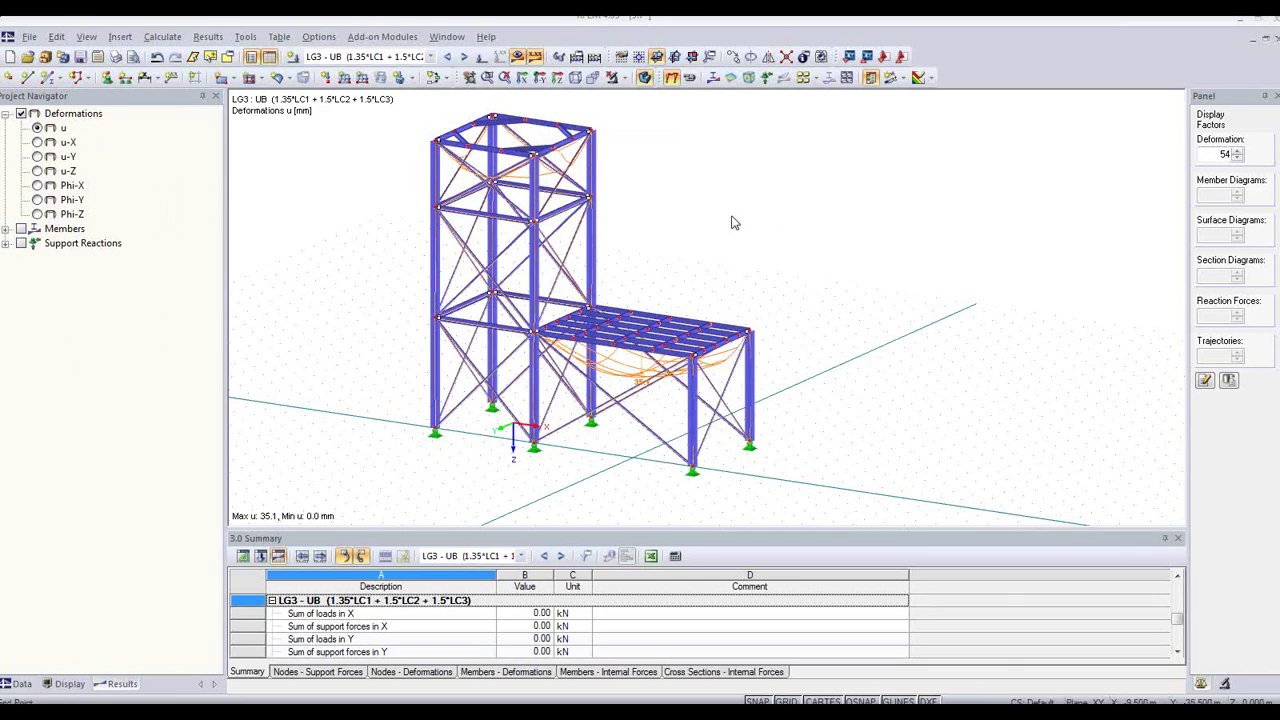
pyautogui.click(449, 58)
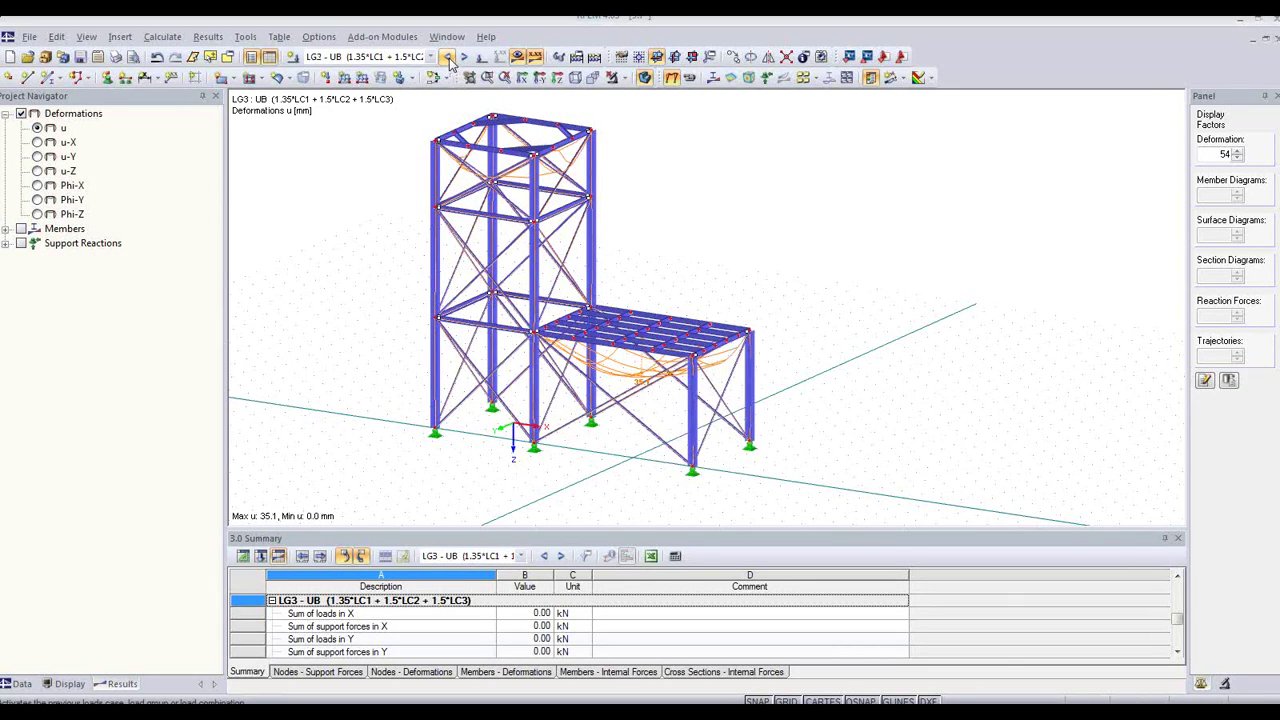
pyautogui.click(449, 58)
pyautogui.click(449, 58)
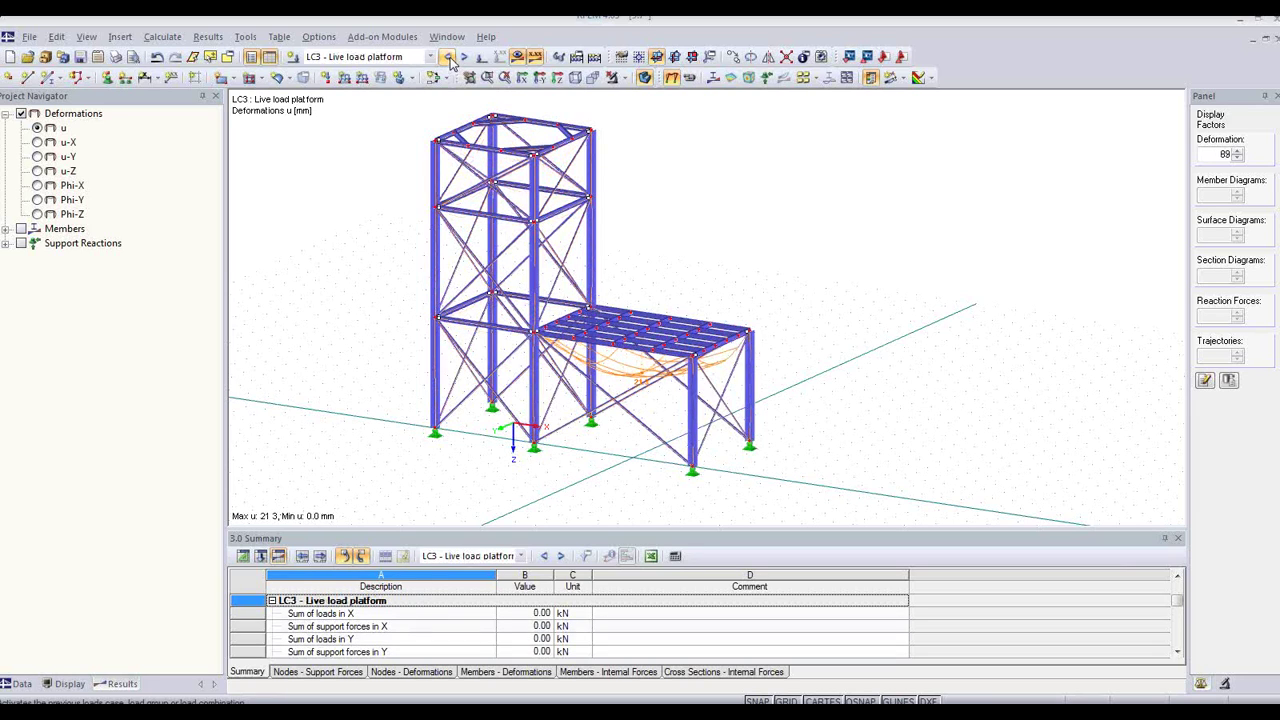
pyautogui.click(465, 58)
pyautogui.click(465, 60)
pyautogui.click(449, 60)
pyautogui.click(449, 60)
pyautogui.click(448, 58)
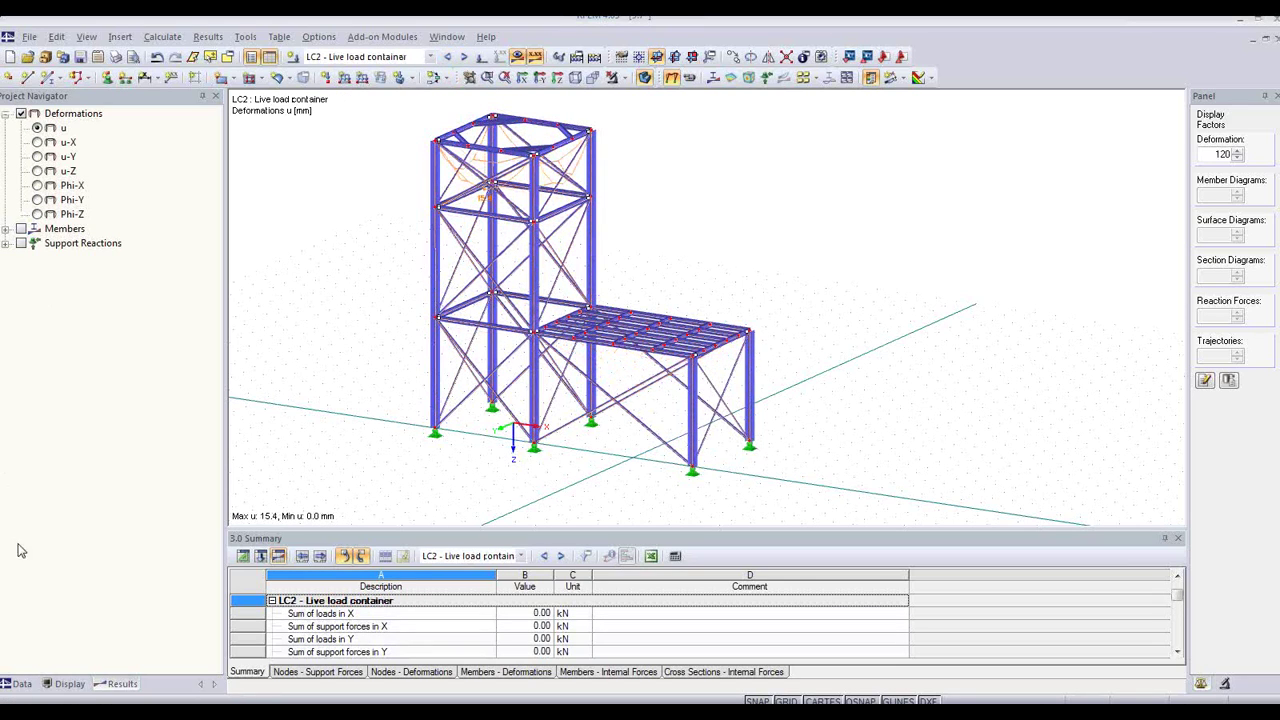
# Set the member deformation display to coloured cross-sections.
pyautogui.click(69, 684)
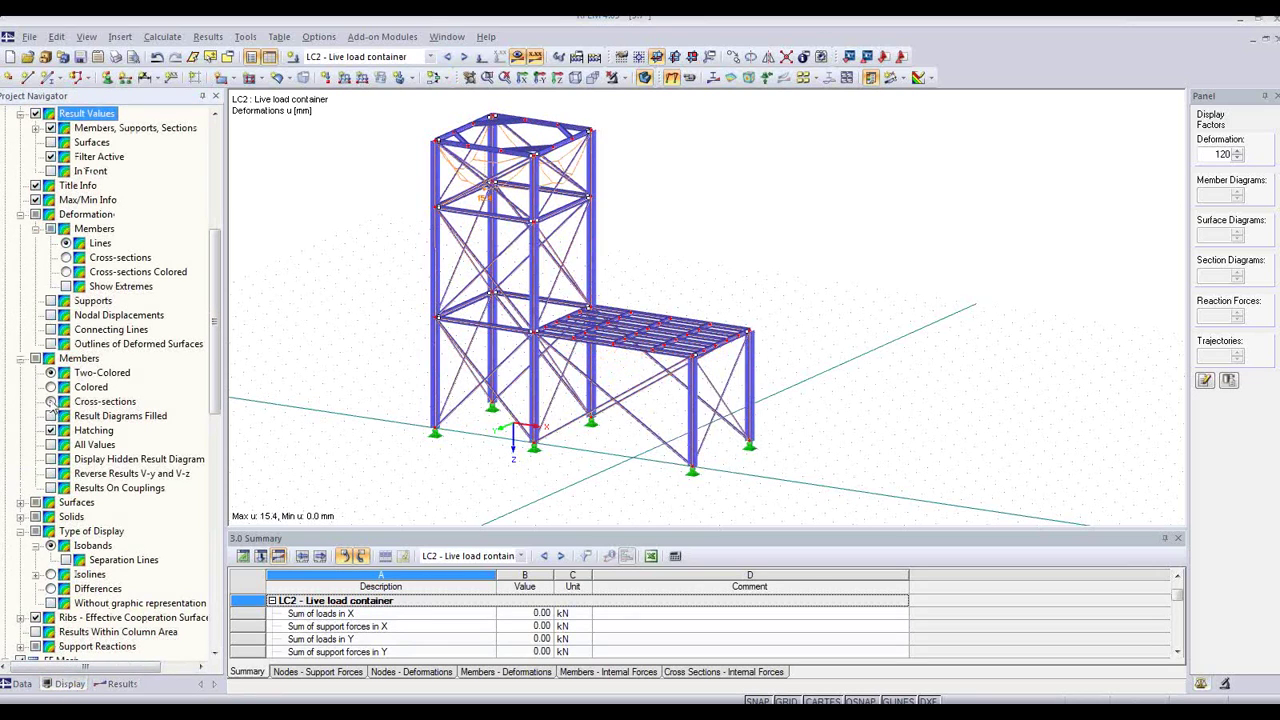
pyautogui.scroll(1, 222, 302)
pyautogui.moveTo(222, 302); pyautogui.dragTo(222, 288)
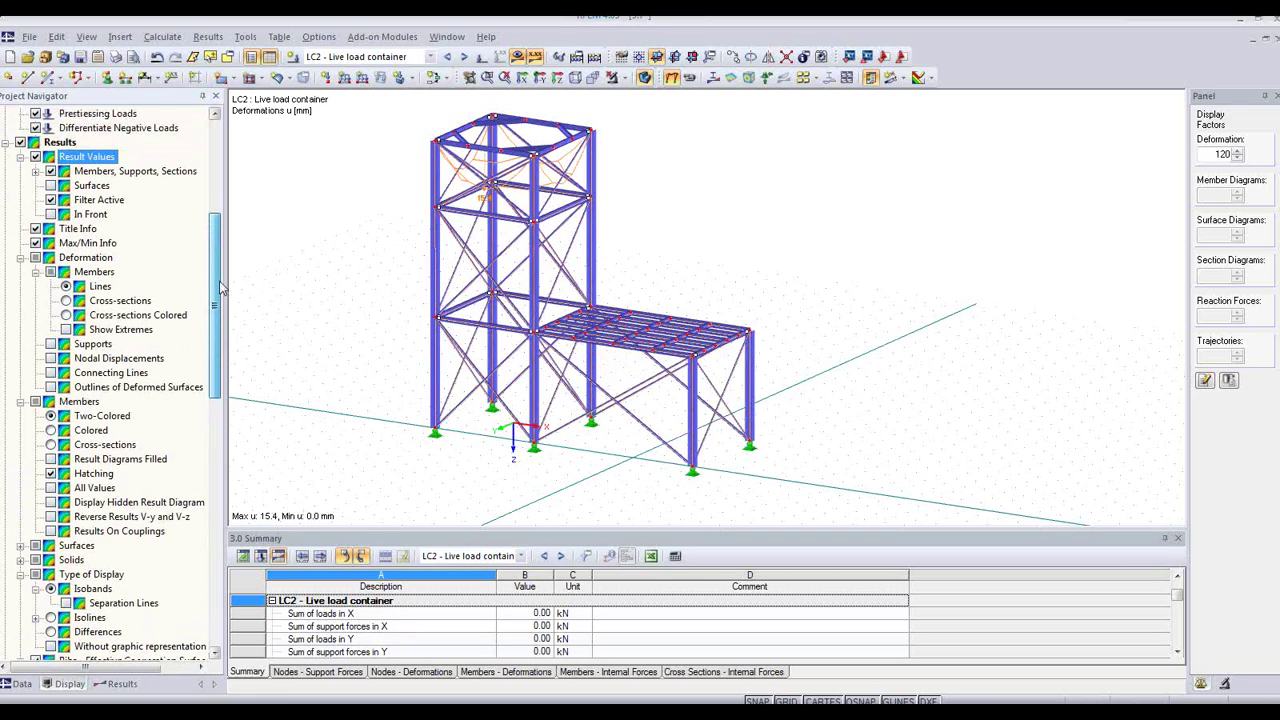
pyautogui.click(66, 301)
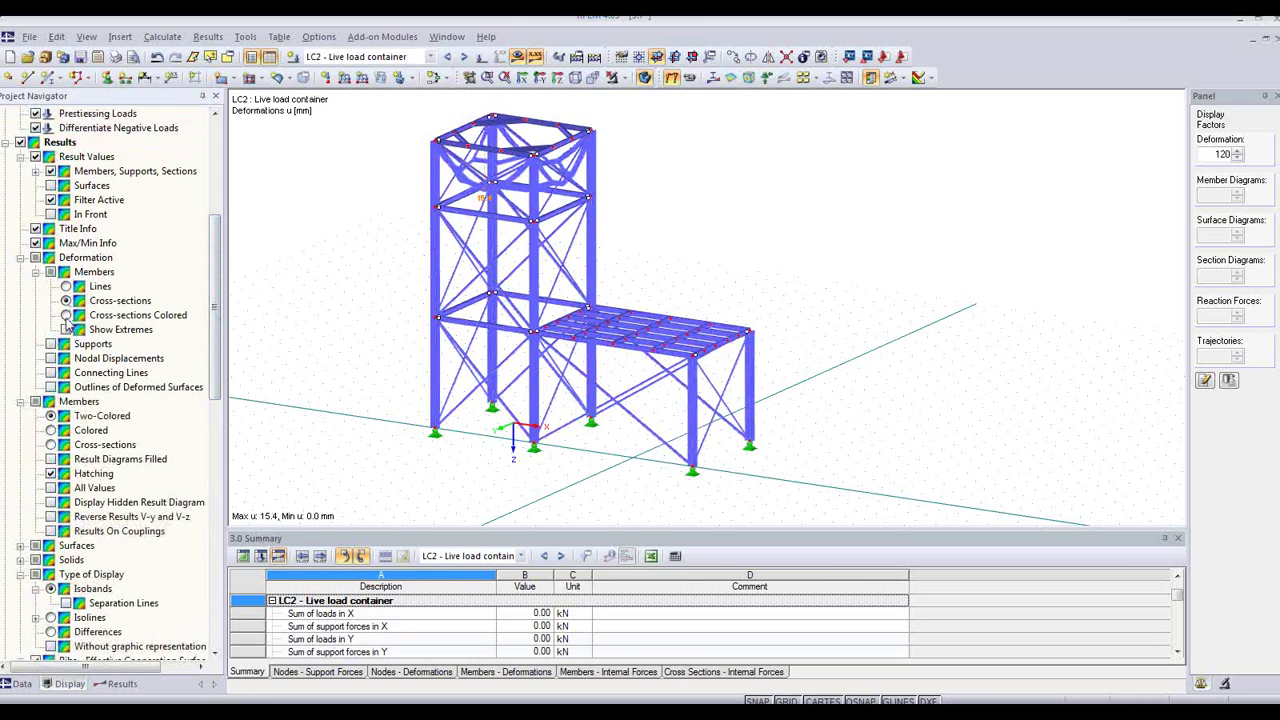
pyautogui.click(66, 315)
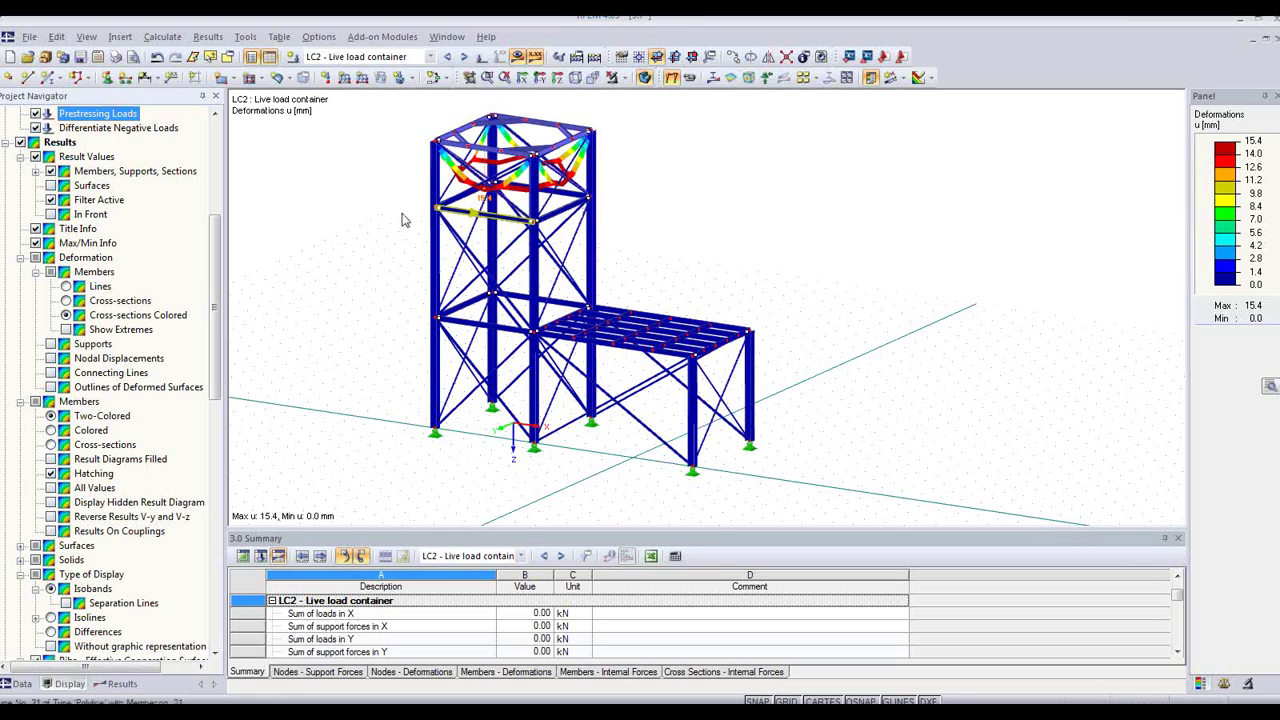
# Isolate the two lower storeys of the tower in a partial view and examine their coloured LC2 deformations in 3D.
pyautogui.click(820, 332)
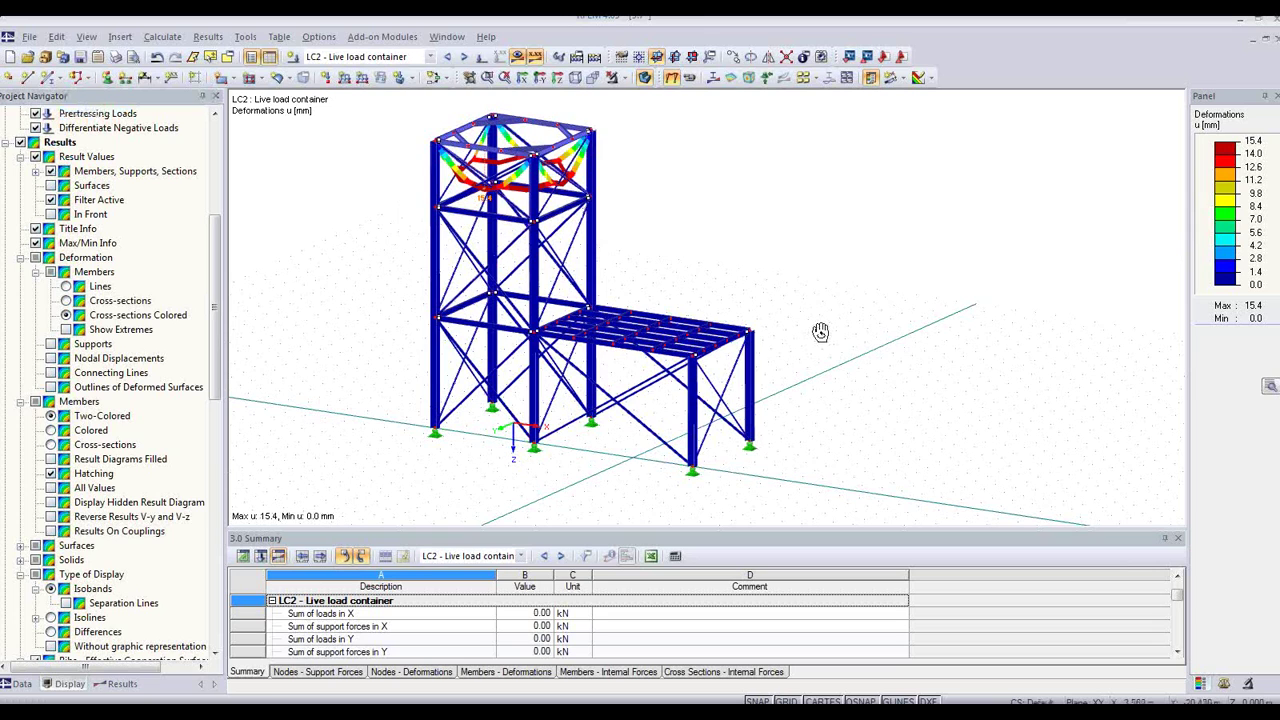
pyautogui.hotkey('ctrl', '2')
pyautogui.moveTo(407, 196); pyautogui.dragTo(578, 468)
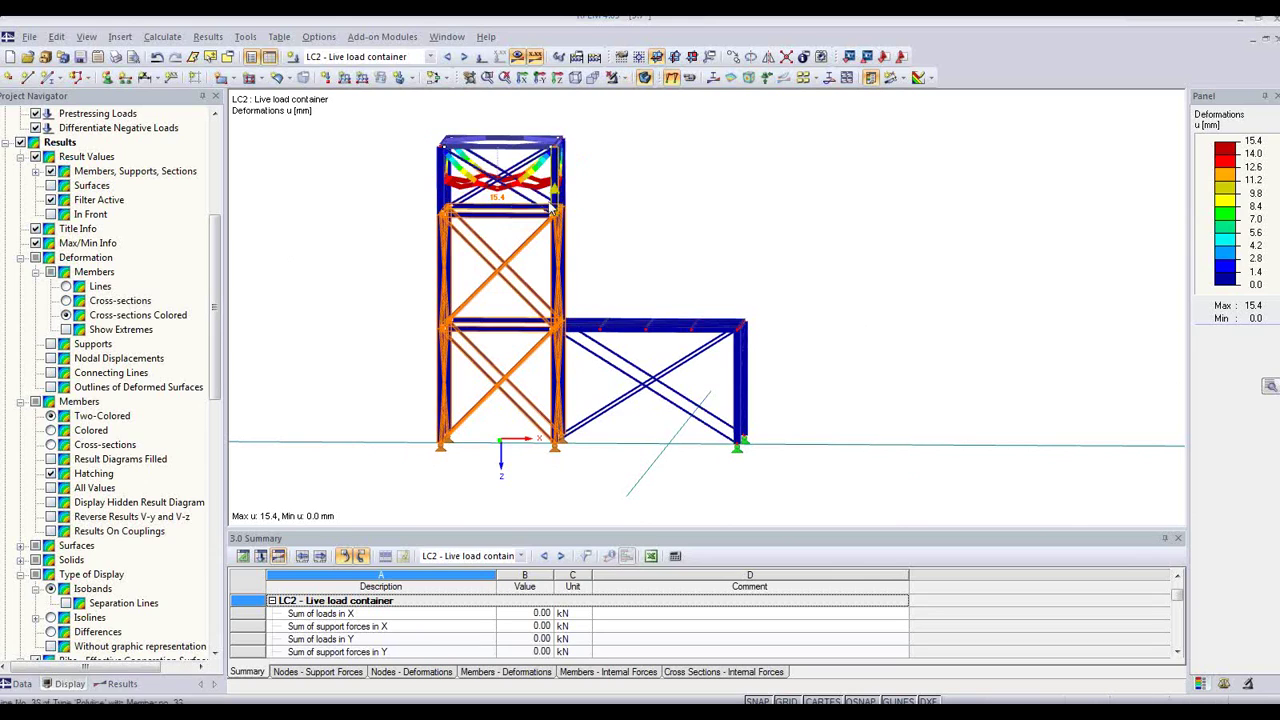
pyautogui.rightClick(561, 233)
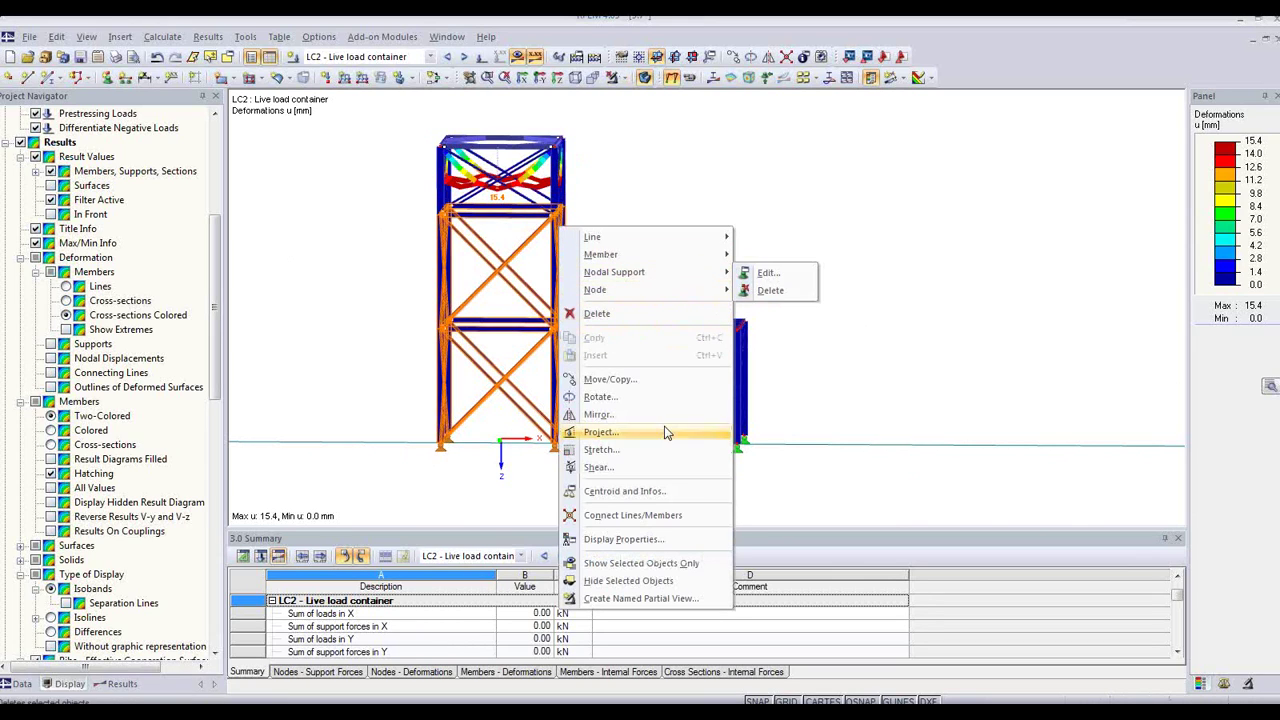
pyautogui.click(650, 563)
pyautogui.click(770, 203)
pyautogui.keyDown('ctrl'); pyautogui.moveTo(775, 210); pyautogui.dragTo(705, 226, button='middle'); pyautogui.keyUp('ctrl')
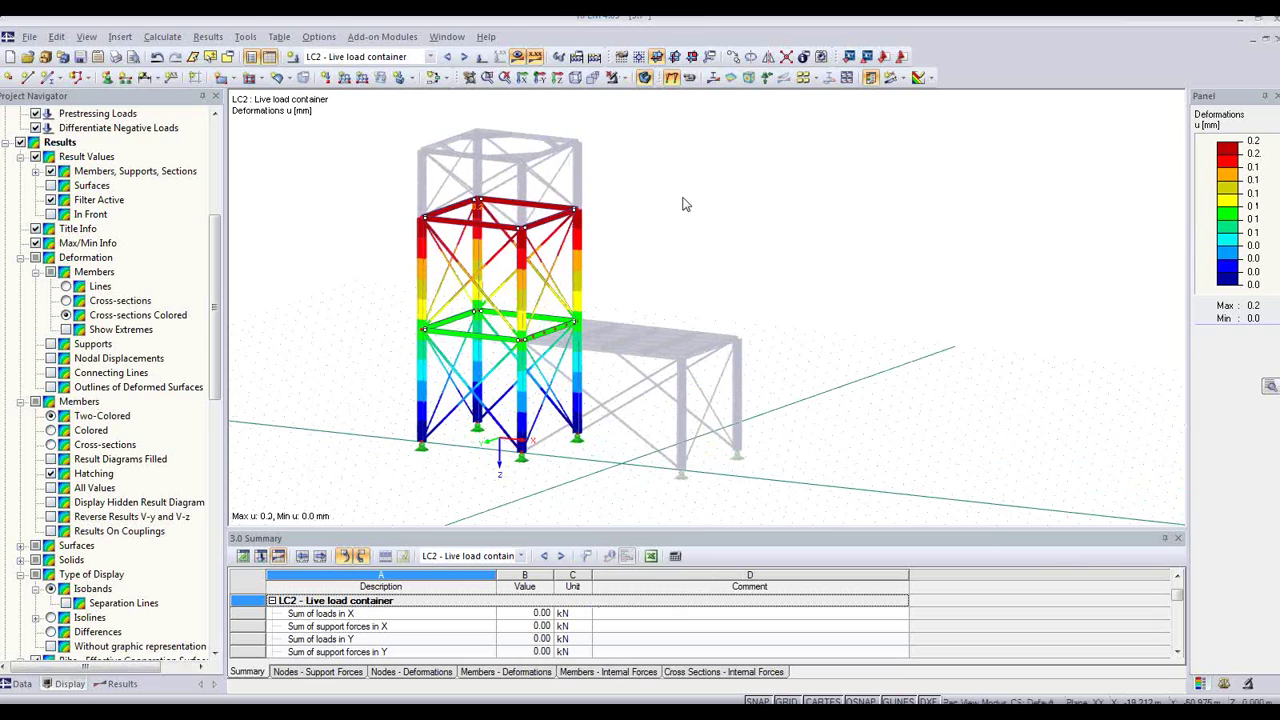
# Restore the complete structure and show the deformations of load group LG3.
pyautogui.click(612, 79)
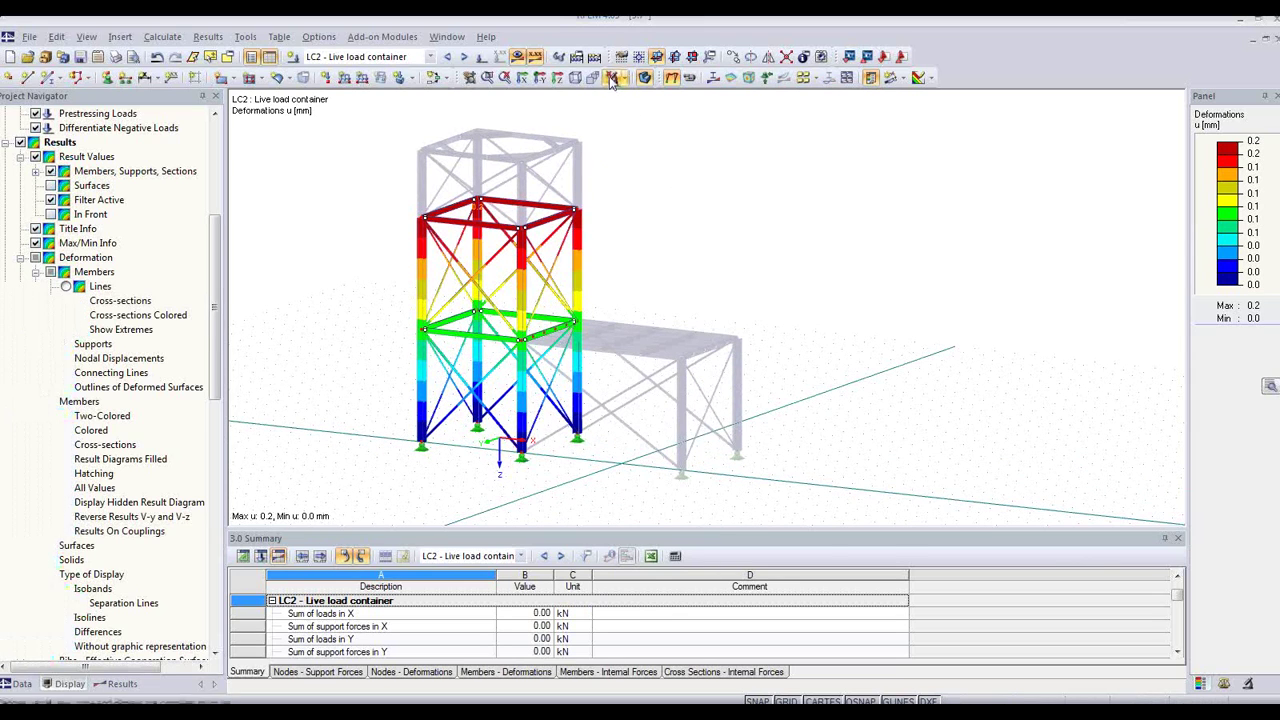
pyautogui.click(465, 60)
pyautogui.click(465, 60)
pyautogui.click(465, 60)
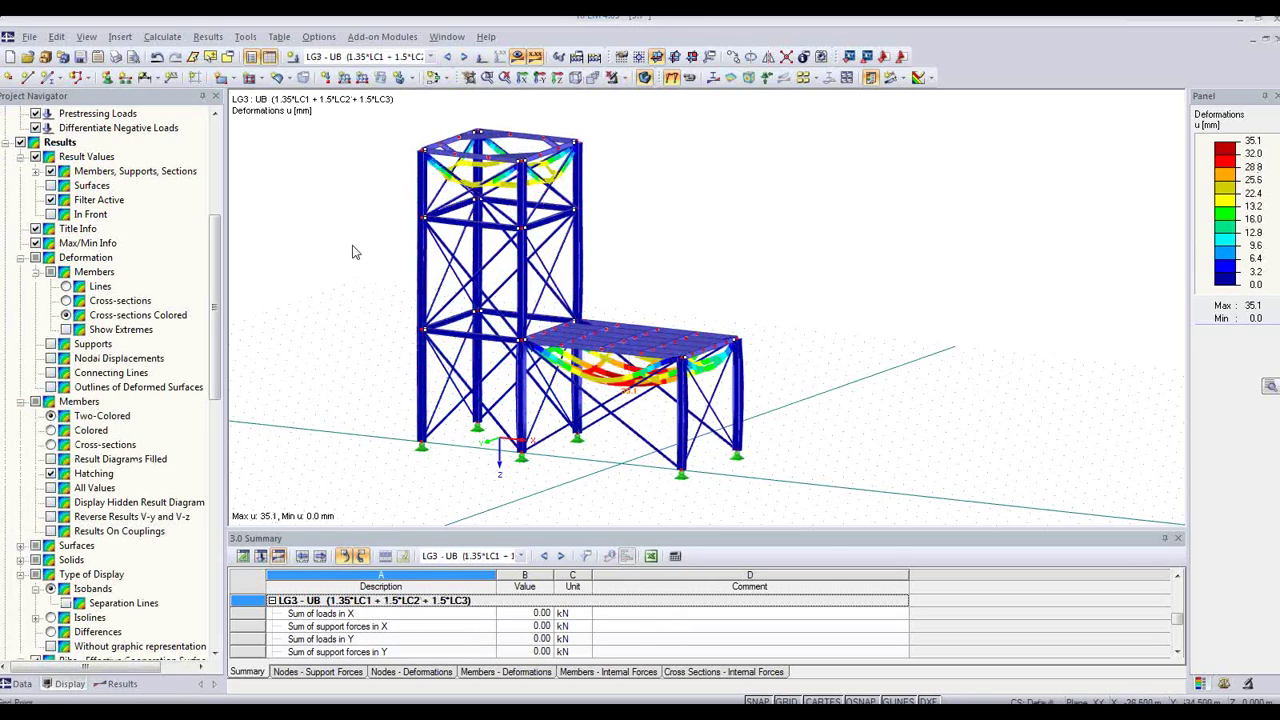
# Display the member deformations as lines and set the deformation display factor to 27.
pyautogui.click(66, 287)
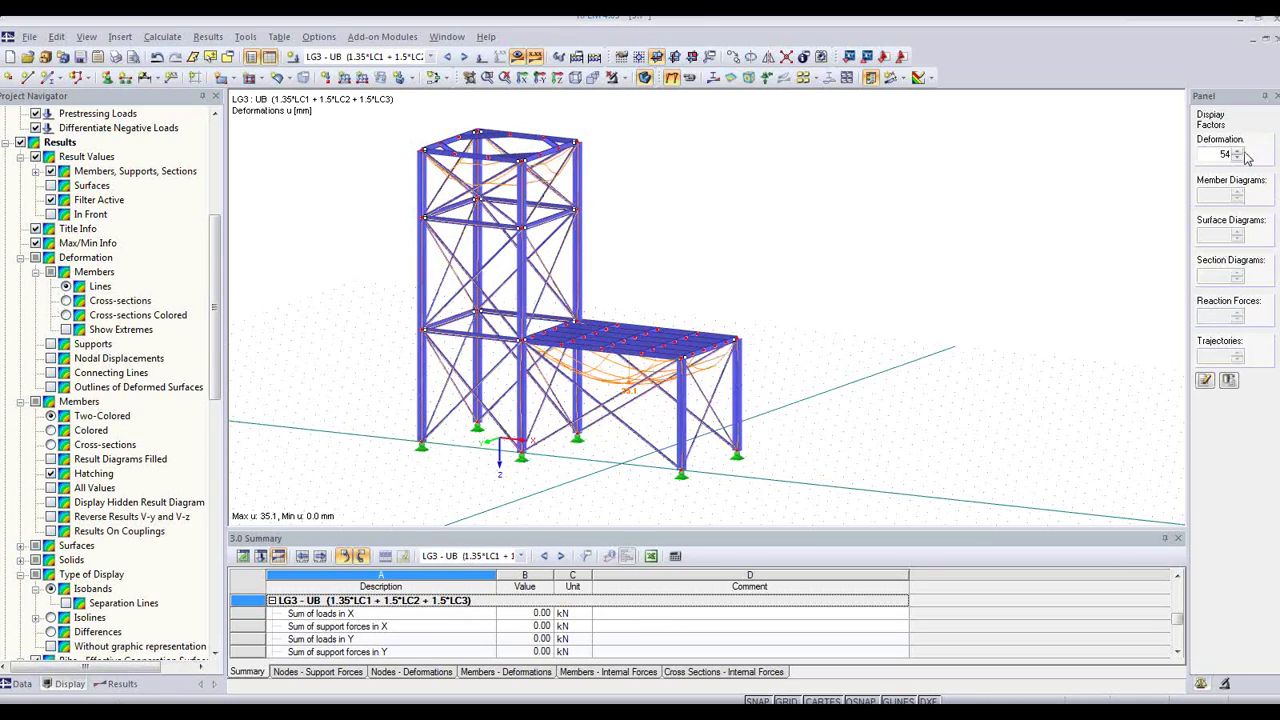
pyautogui.click(1238, 154)
pyautogui.click(1238, 154)
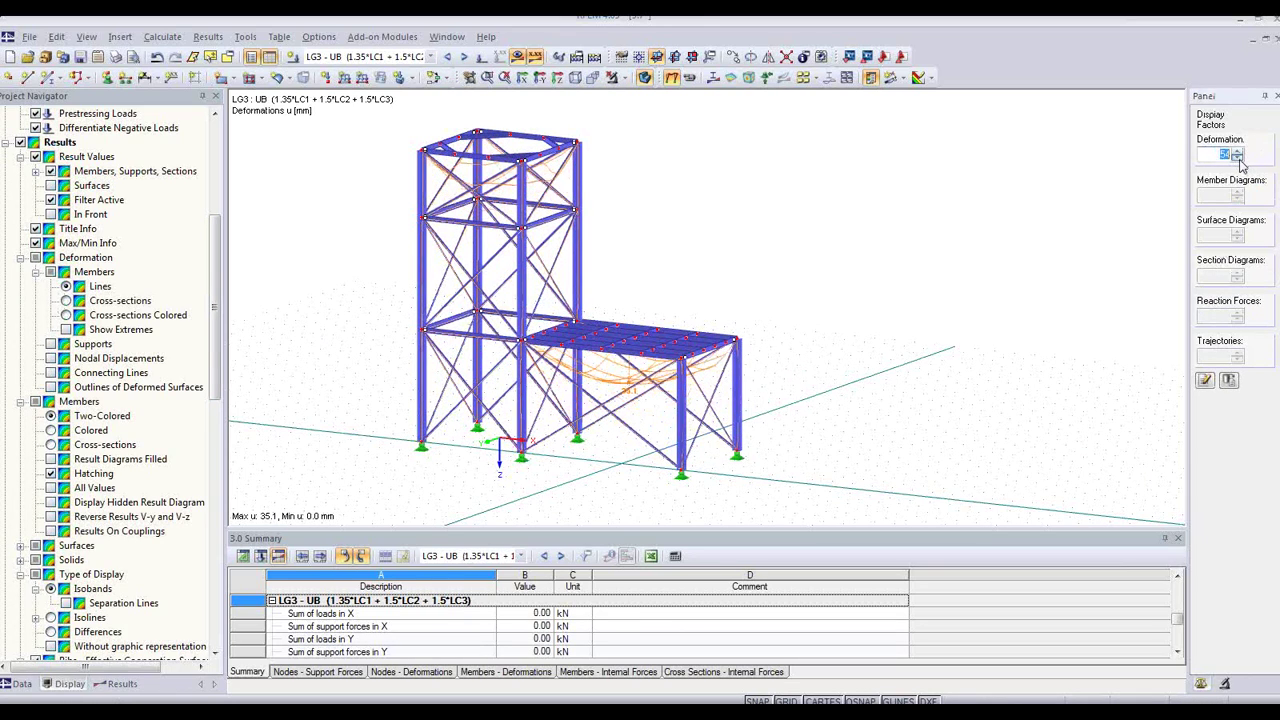
pyautogui.click(1239, 159)
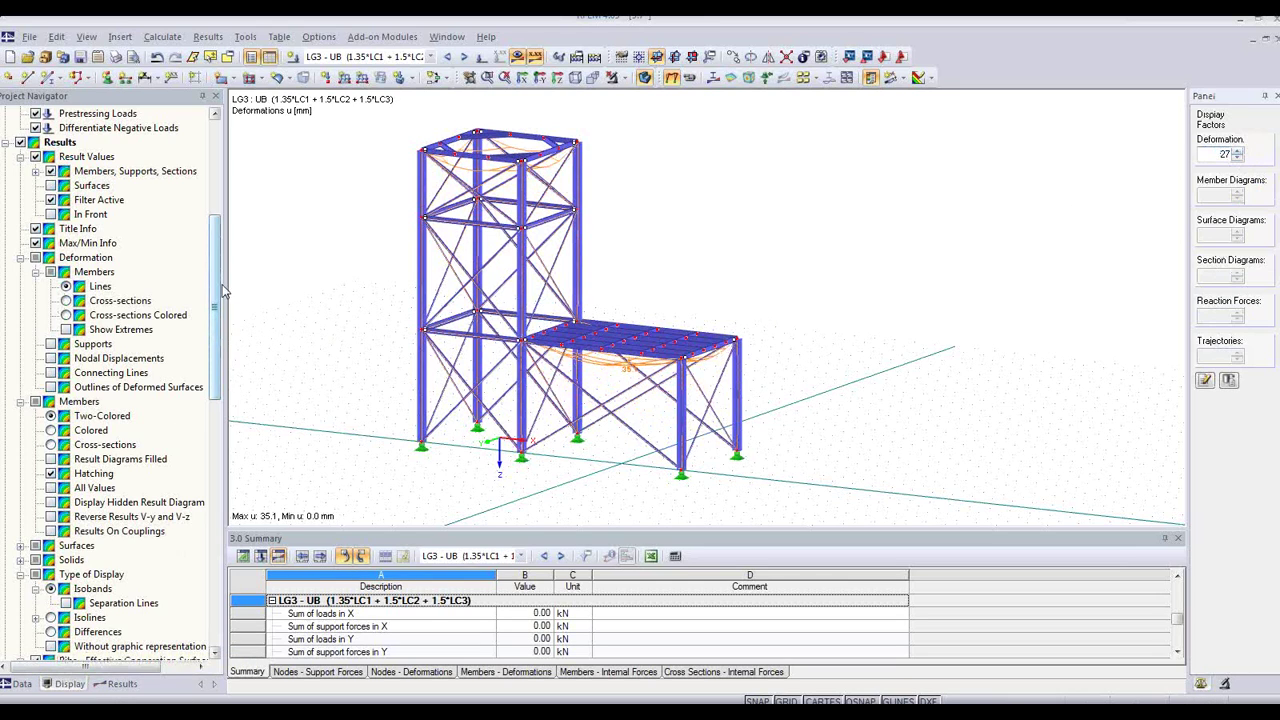
# Show the axial force N diagrams of the members for LG3 on a wireframe model.
pyautogui.click(122, 684)
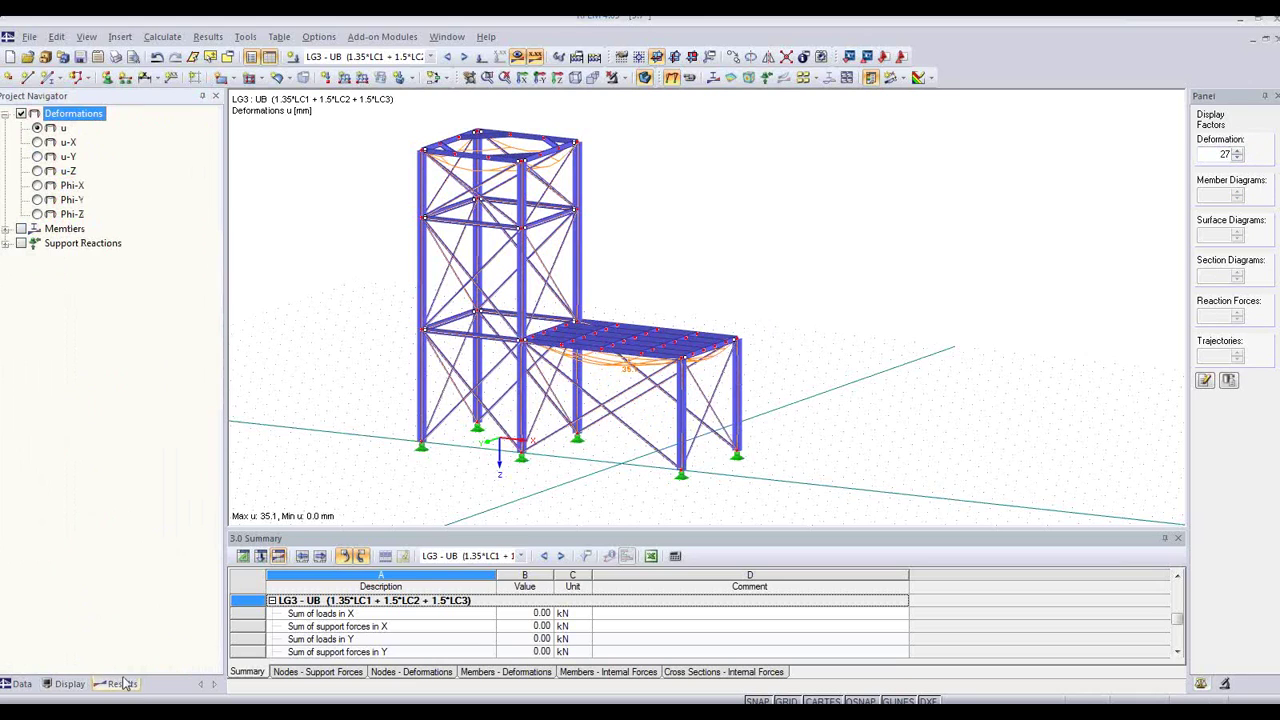
pyautogui.click(6, 229)
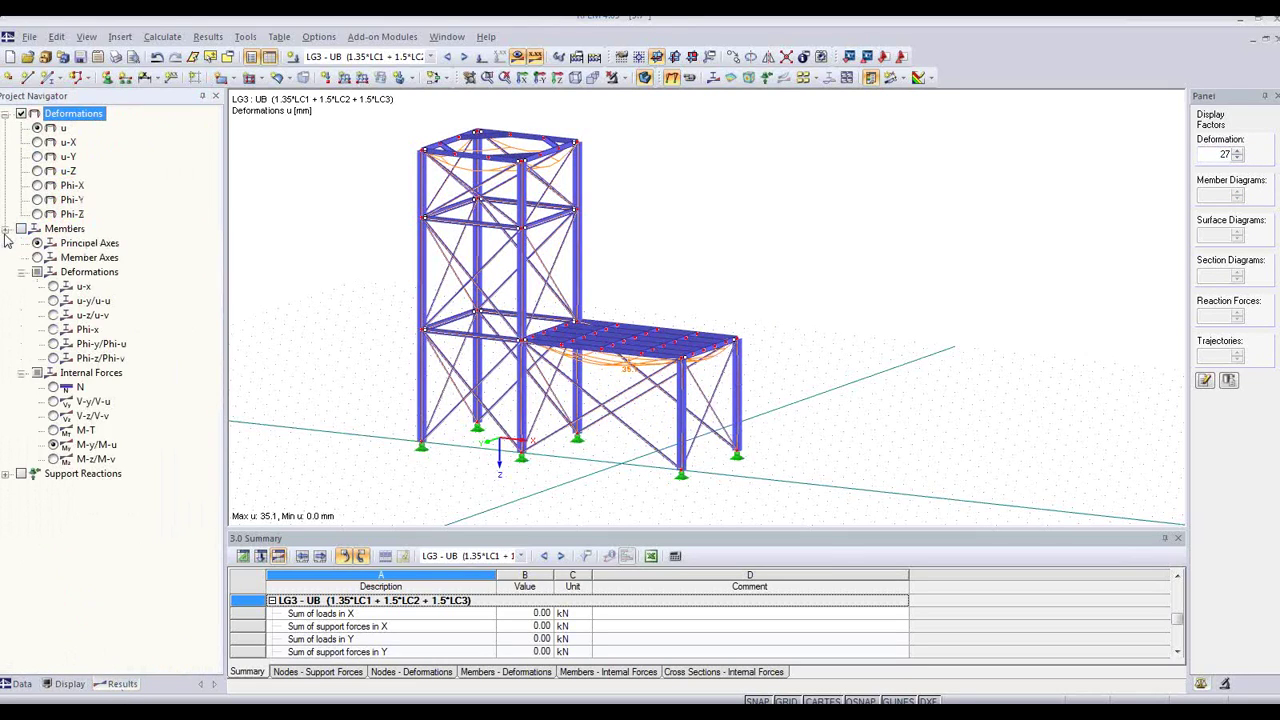
pyautogui.click(53, 388)
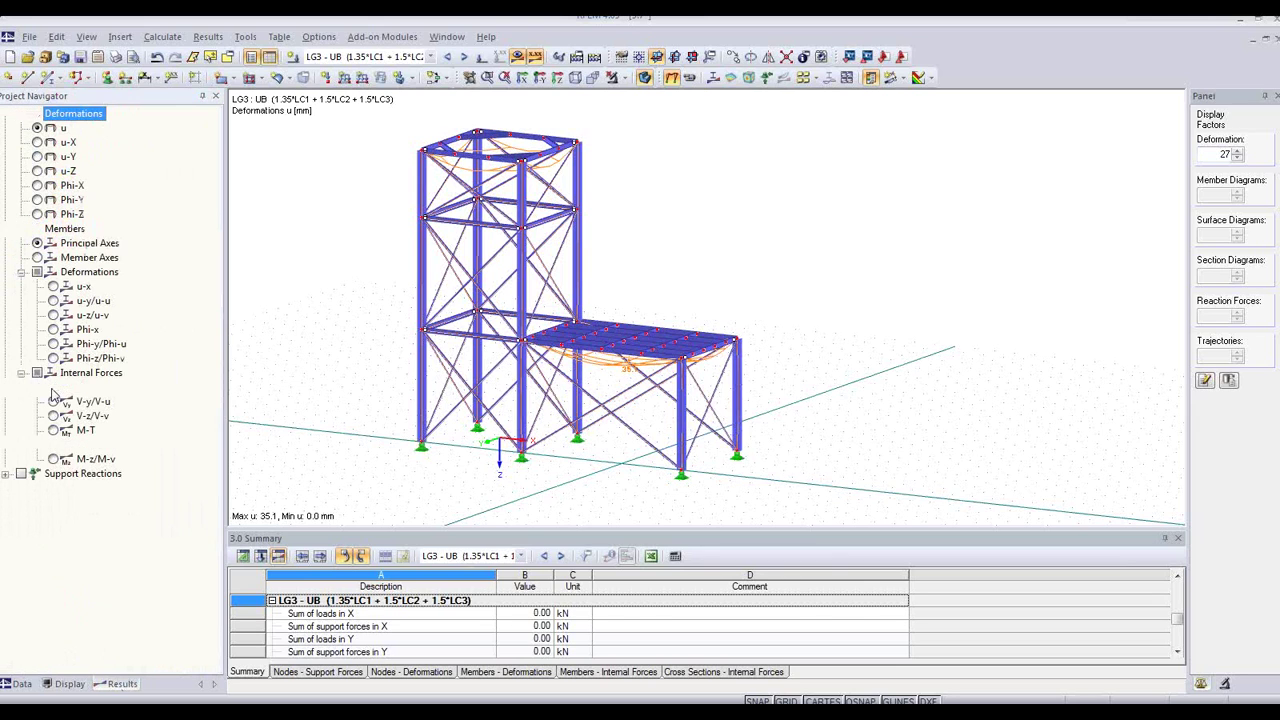
pyautogui.click(646, 78)
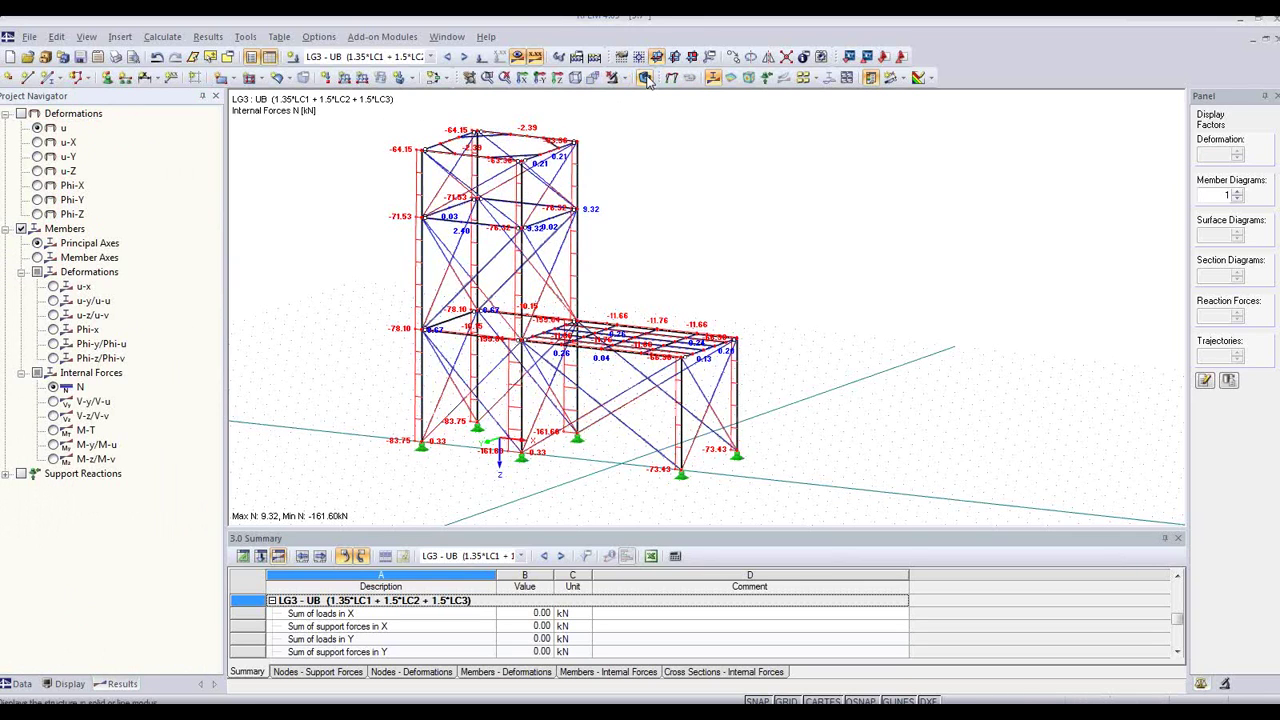
pyautogui.keyDown('ctrl'); pyautogui.moveTo(694, 160); pyautogui.dragTo(683, 203, button='middle'); pyautogui.keyUp('ctrl')
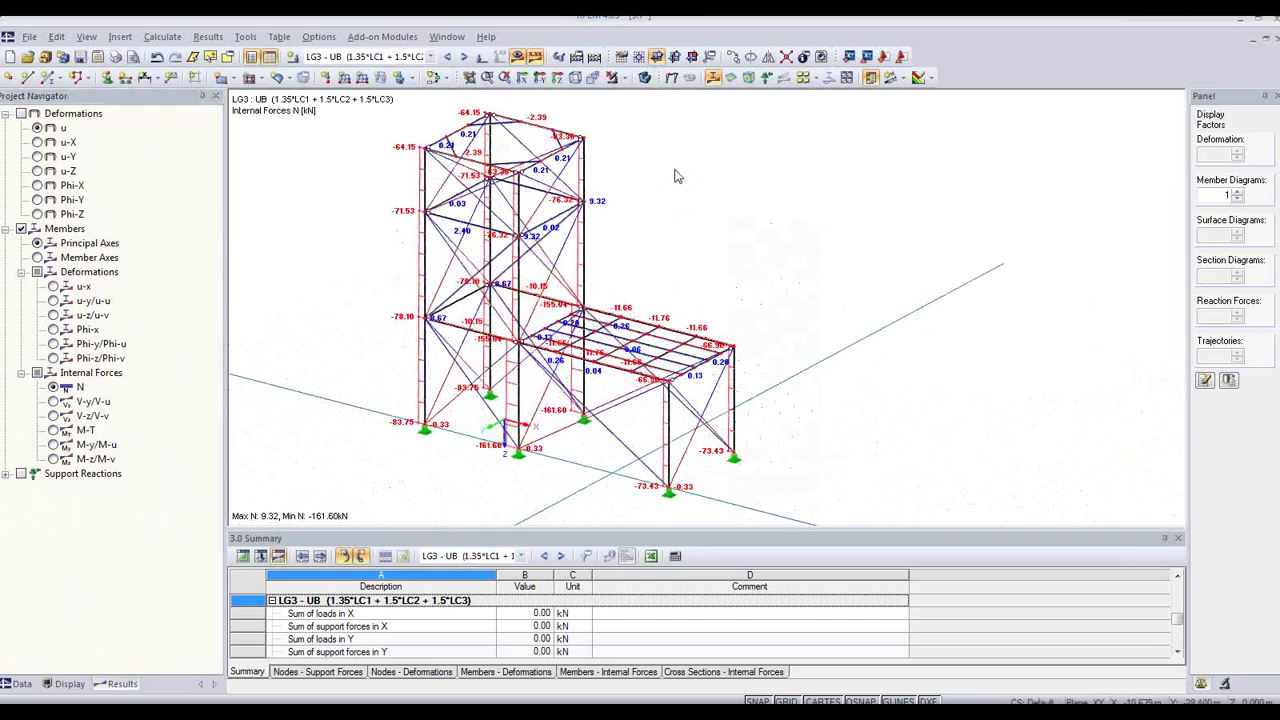
# Review the V-y shear, M-T torsion and M-y bending moment diagrams, trying a larger diagram factor before returning it to 1.
pyautogui.click(53, 401)
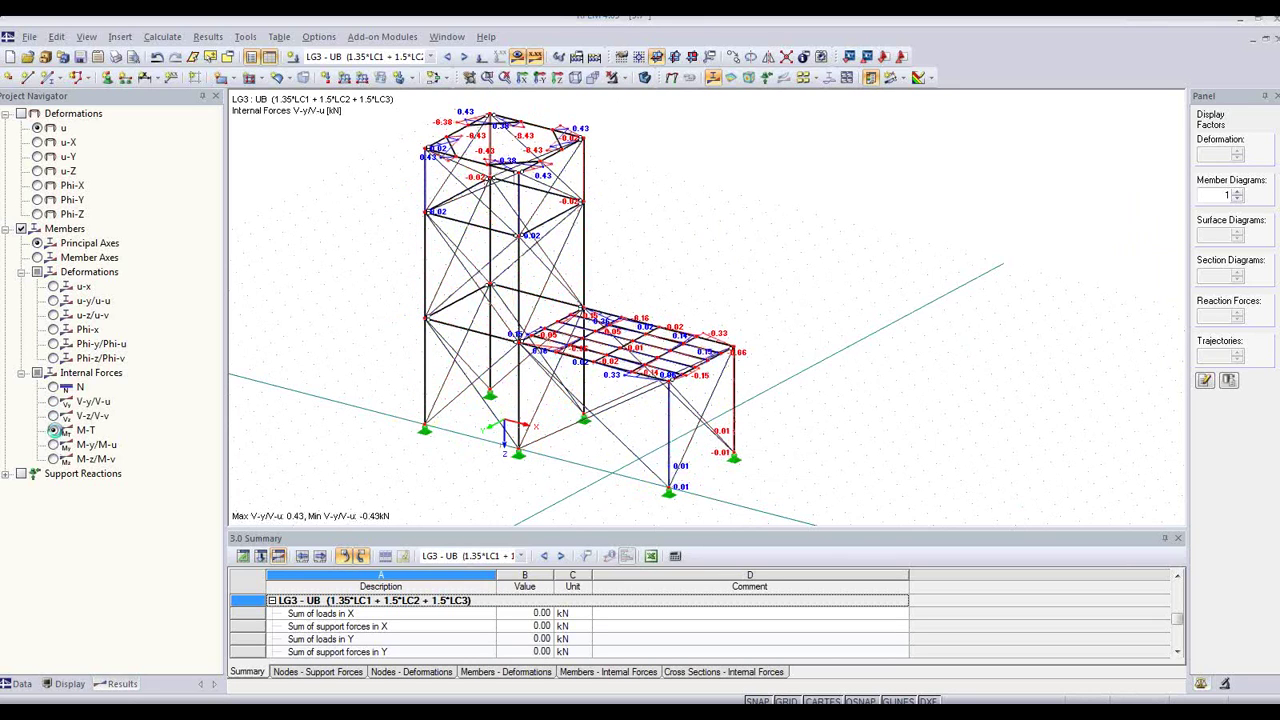
pyautogui.click(53, 430)
pyautogui.click(53, 444)
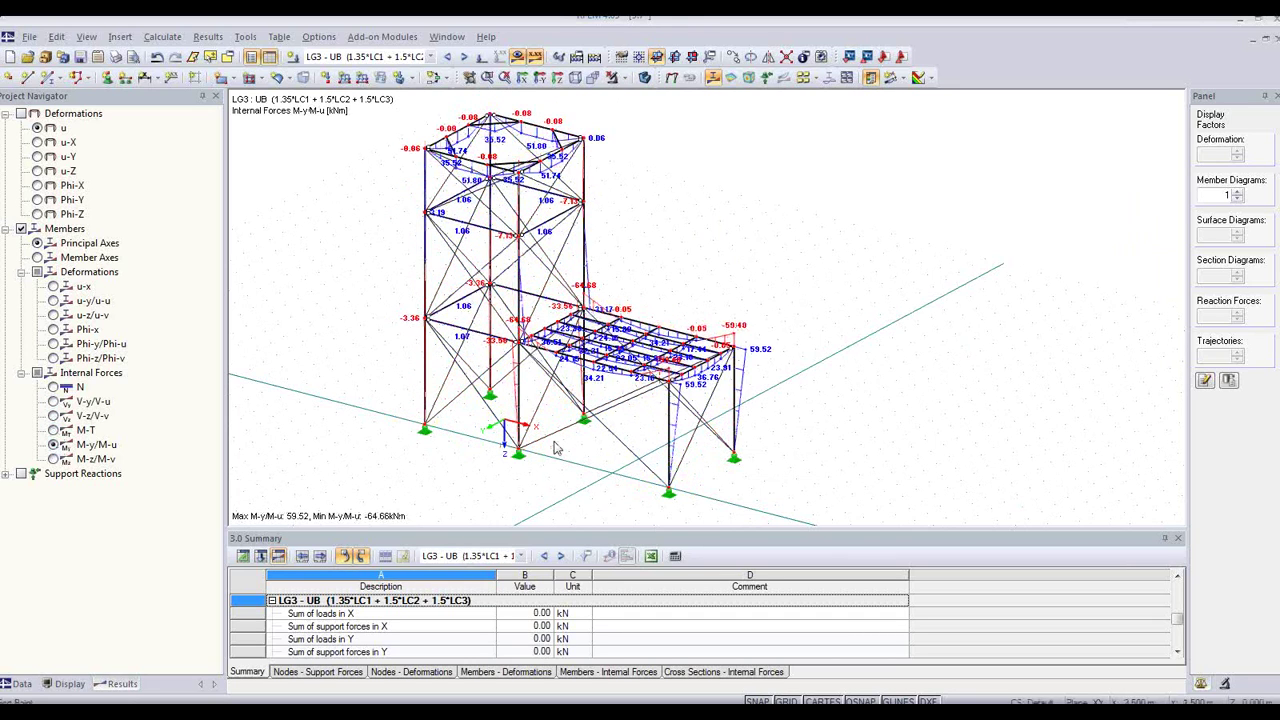
pyautogui.click(1237, 195)
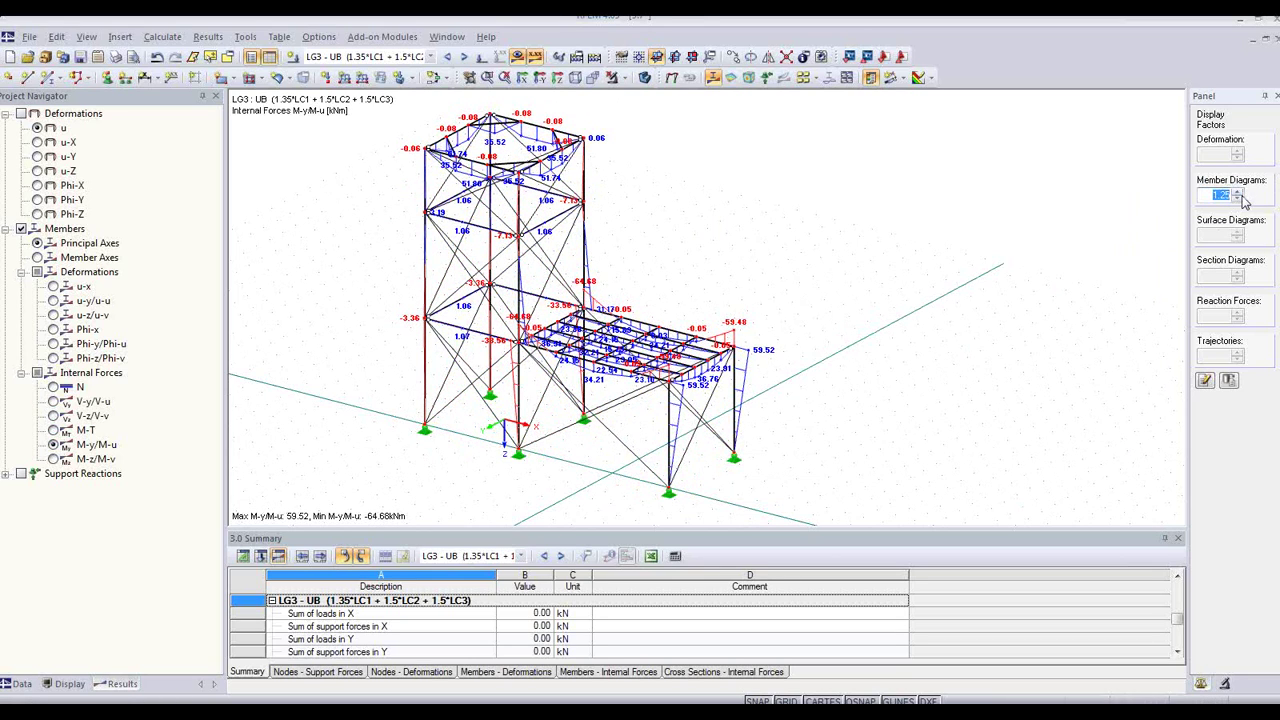
pyautogui.click(1238, 199)
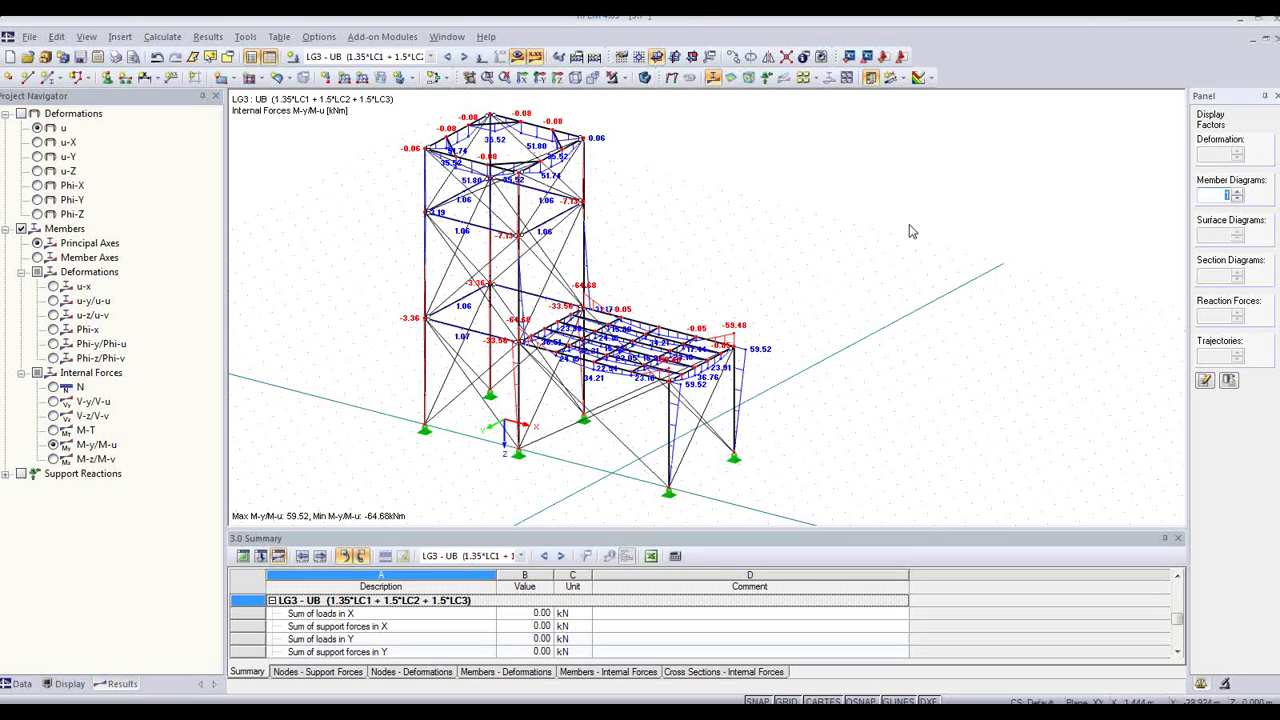
# Display the design ratios of the RF-STEEL EC3 CA1 design case on the structure.
pyautogui.click(431, 57)
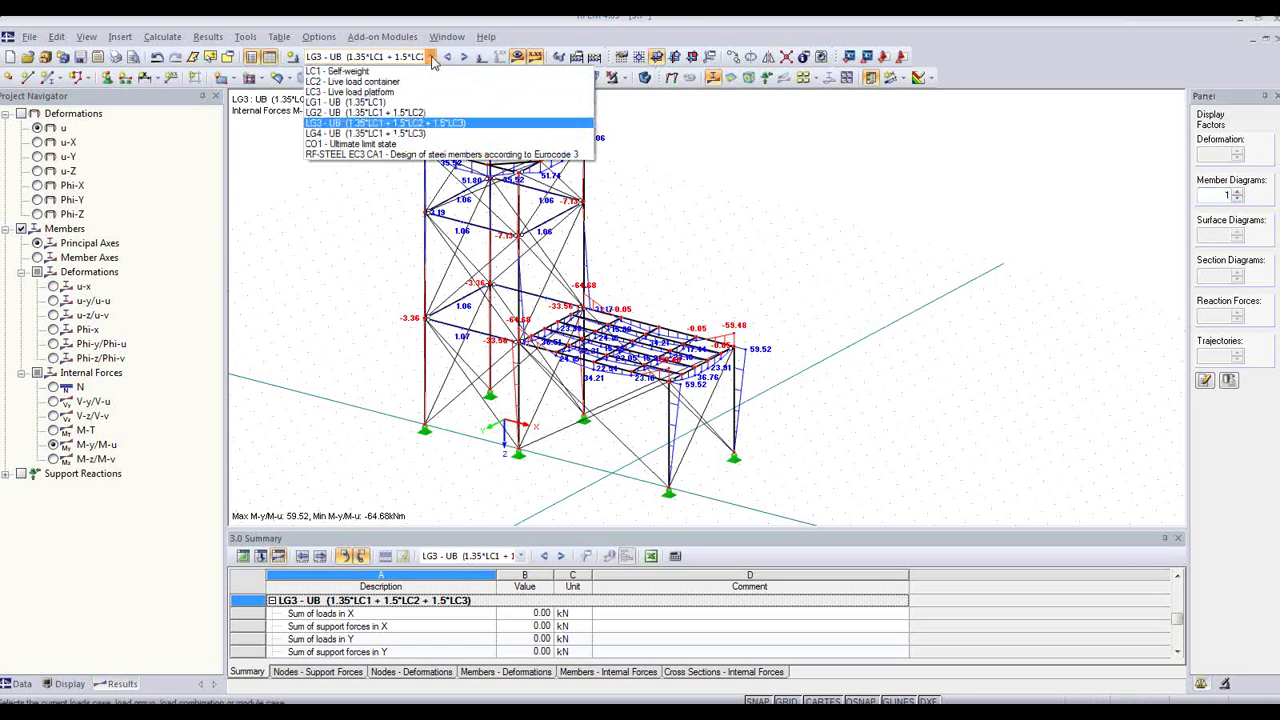
pyautogui.click(340, 157)
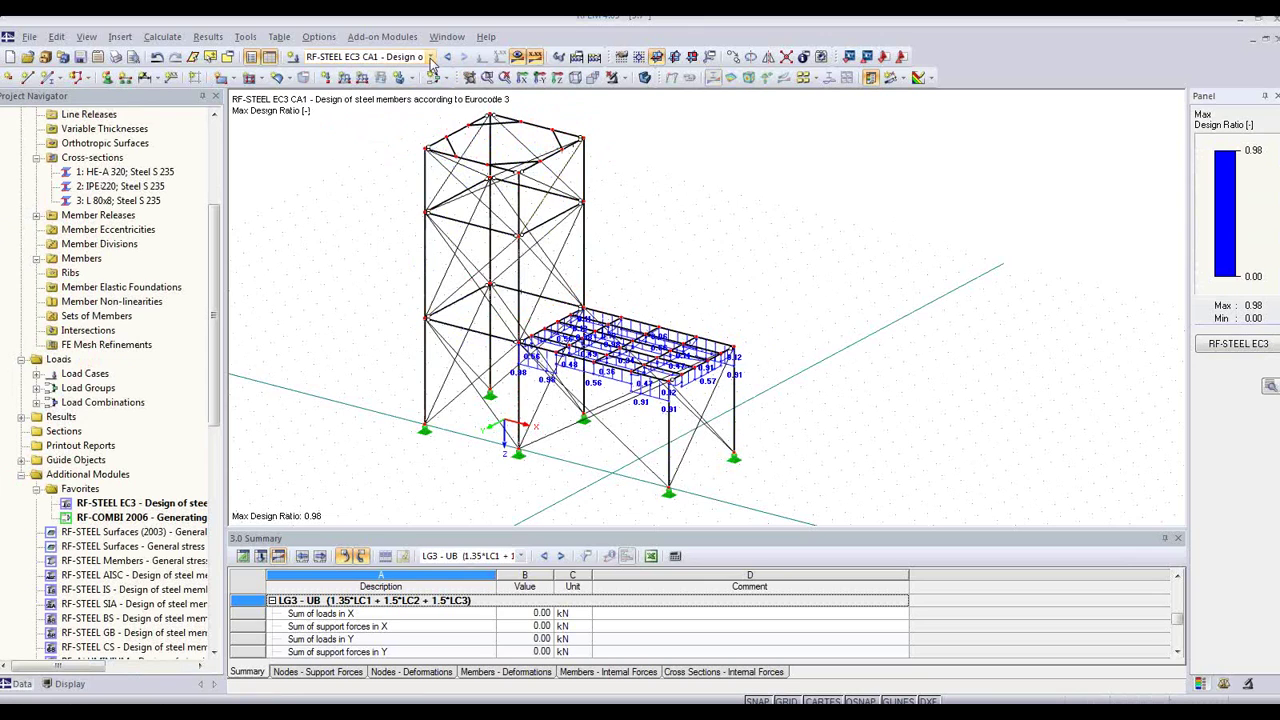
# Activate the named partial view Platform in Show mode.
pyautogui.click(622, 79)
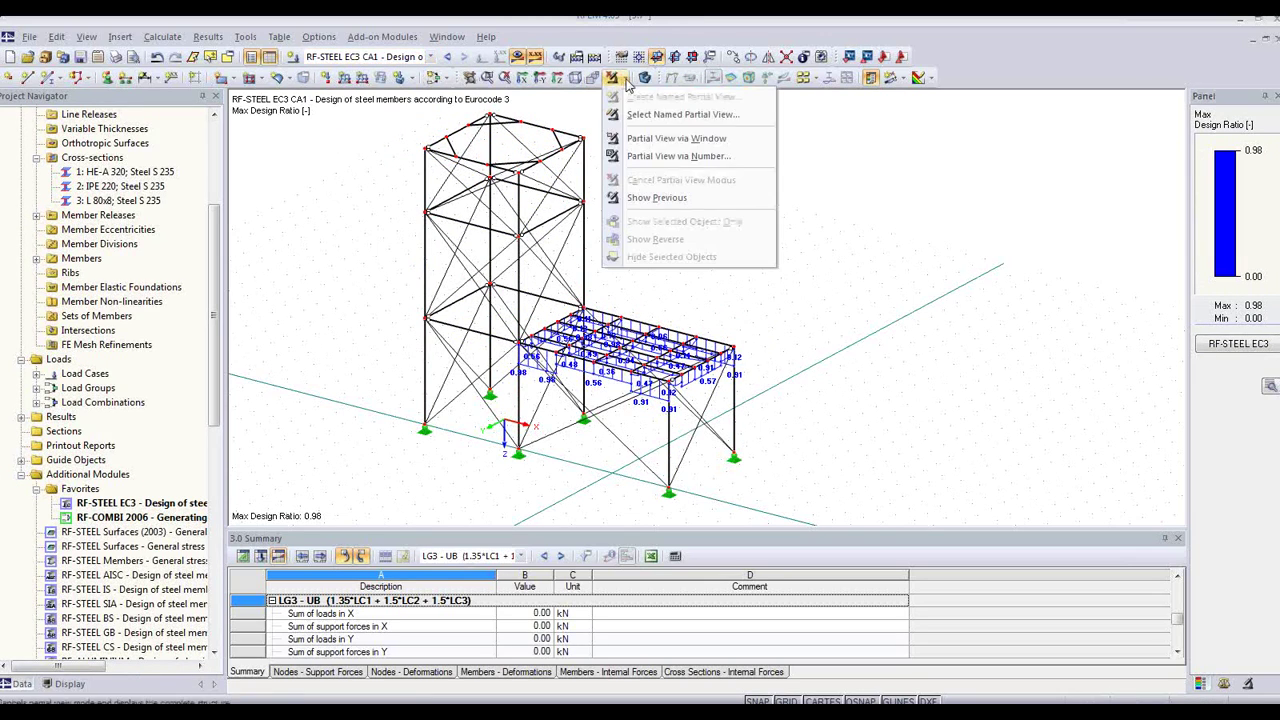
pyautogui.click(672, 116)
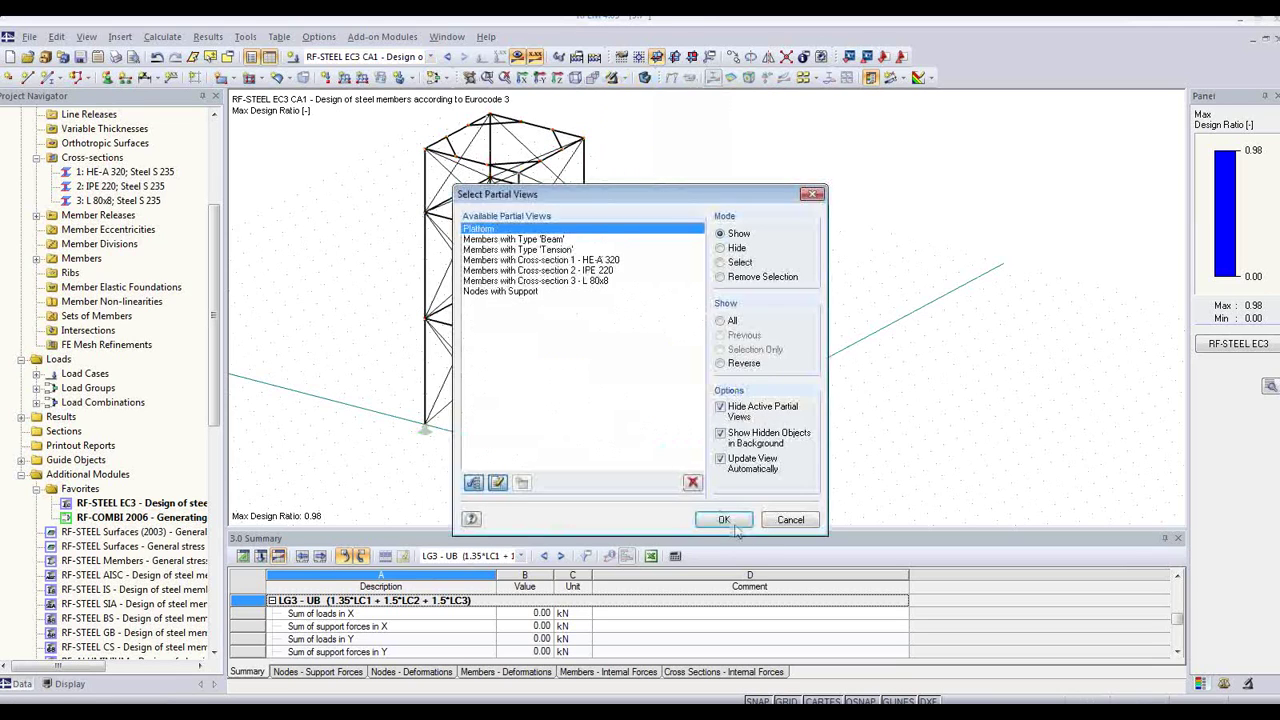
pyautogui.click(728, 518)
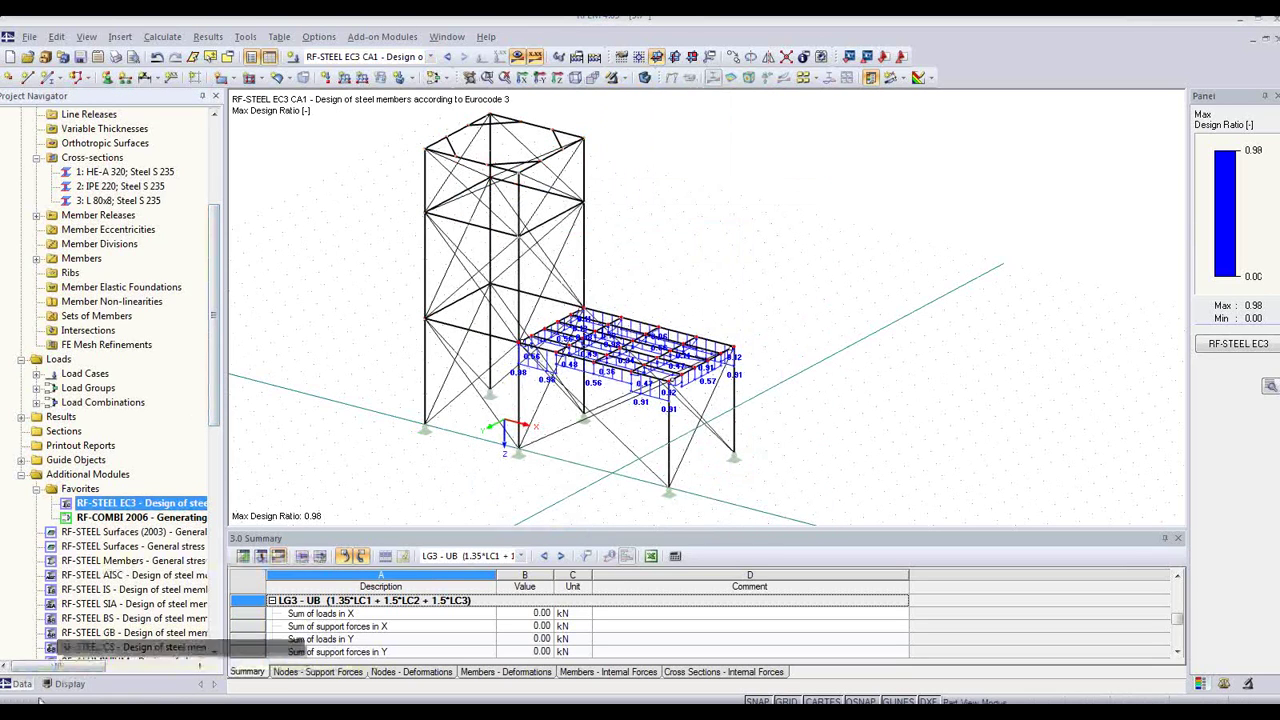
# Turn off the display of hidden objects in the background and show the platform members as a wireframe.
pyautogui.click(69, 683)
pyautogui.scroll(-9, 213, 457)
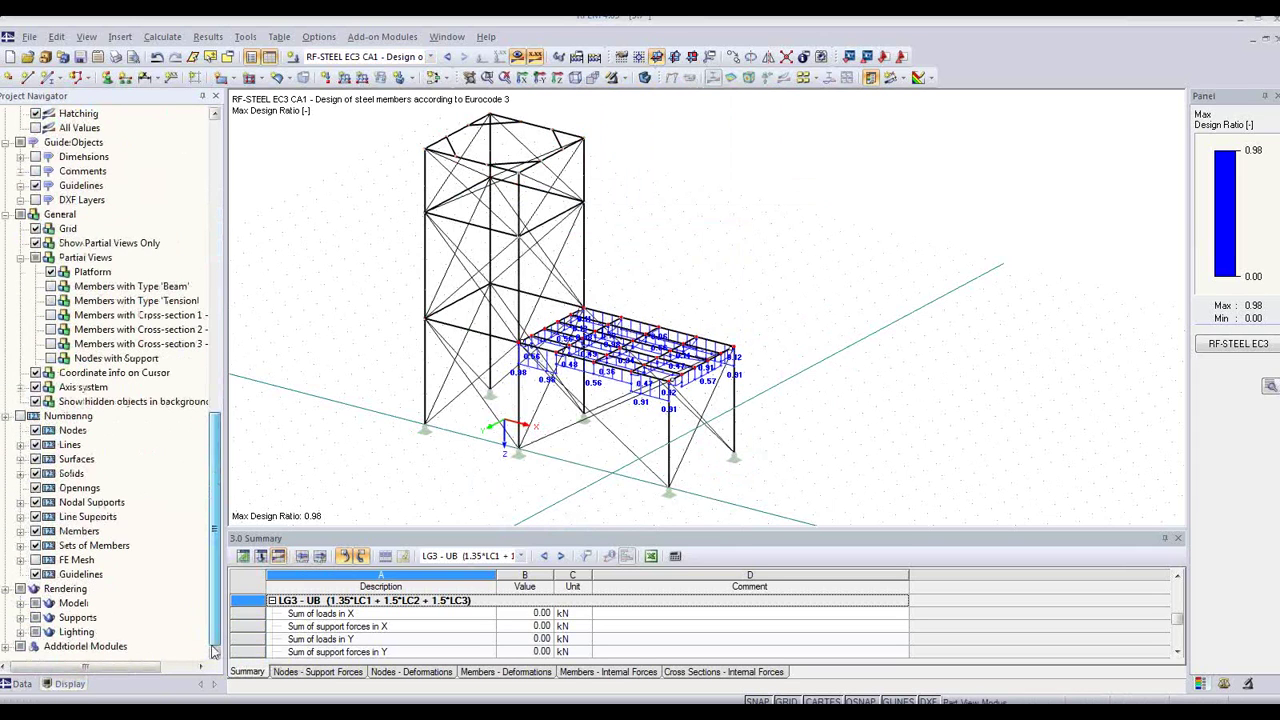
pyautogui.click(645, 77)
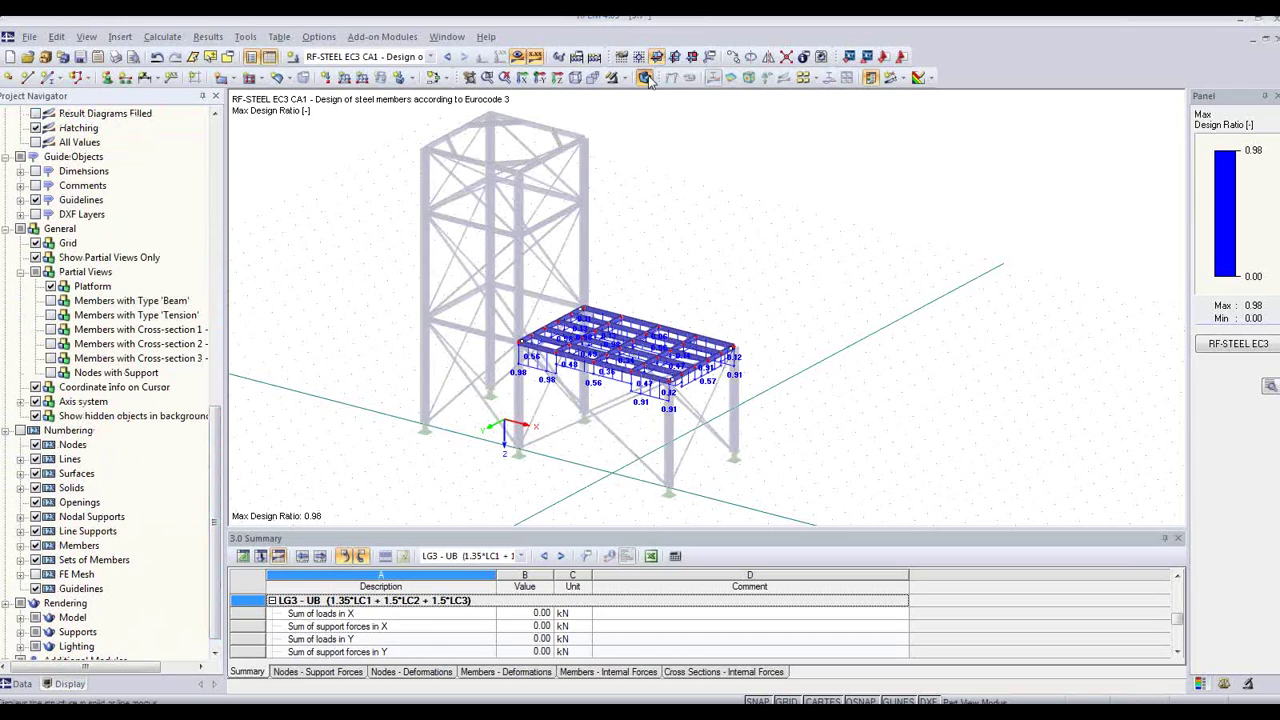
pyautogui.click(35, 417)
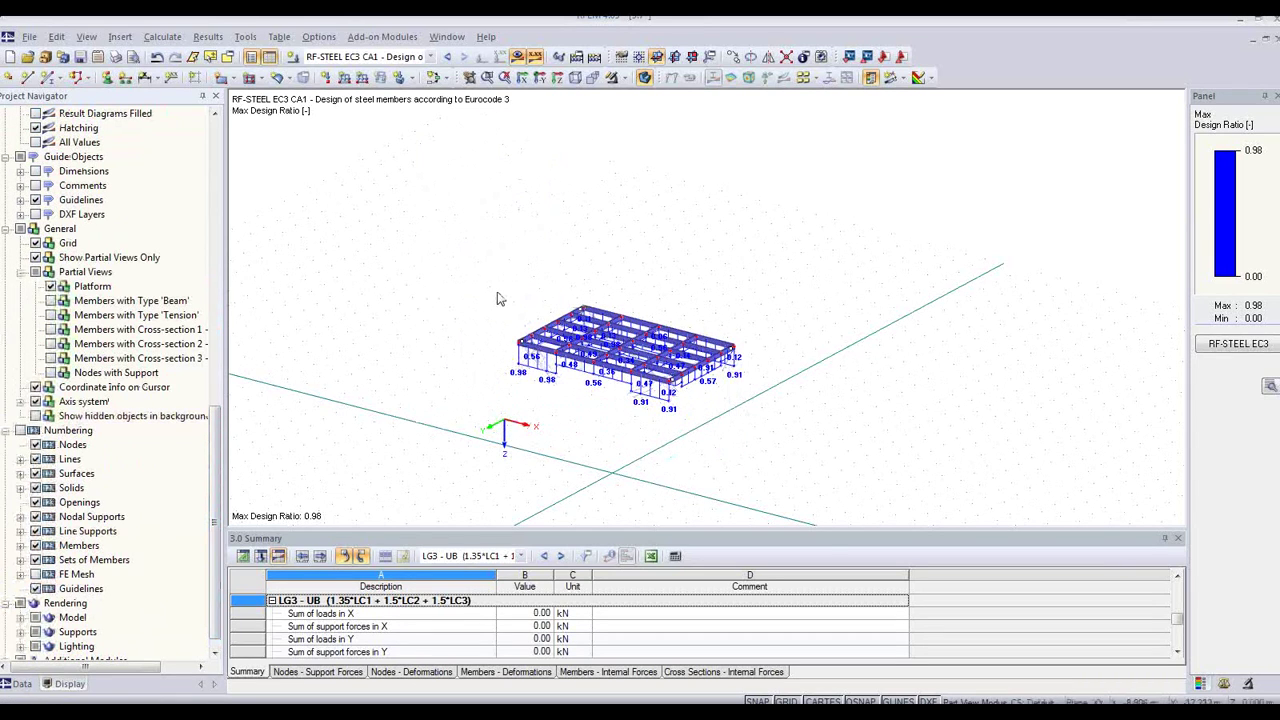
pyautogui.scroll(3, 590, 392)
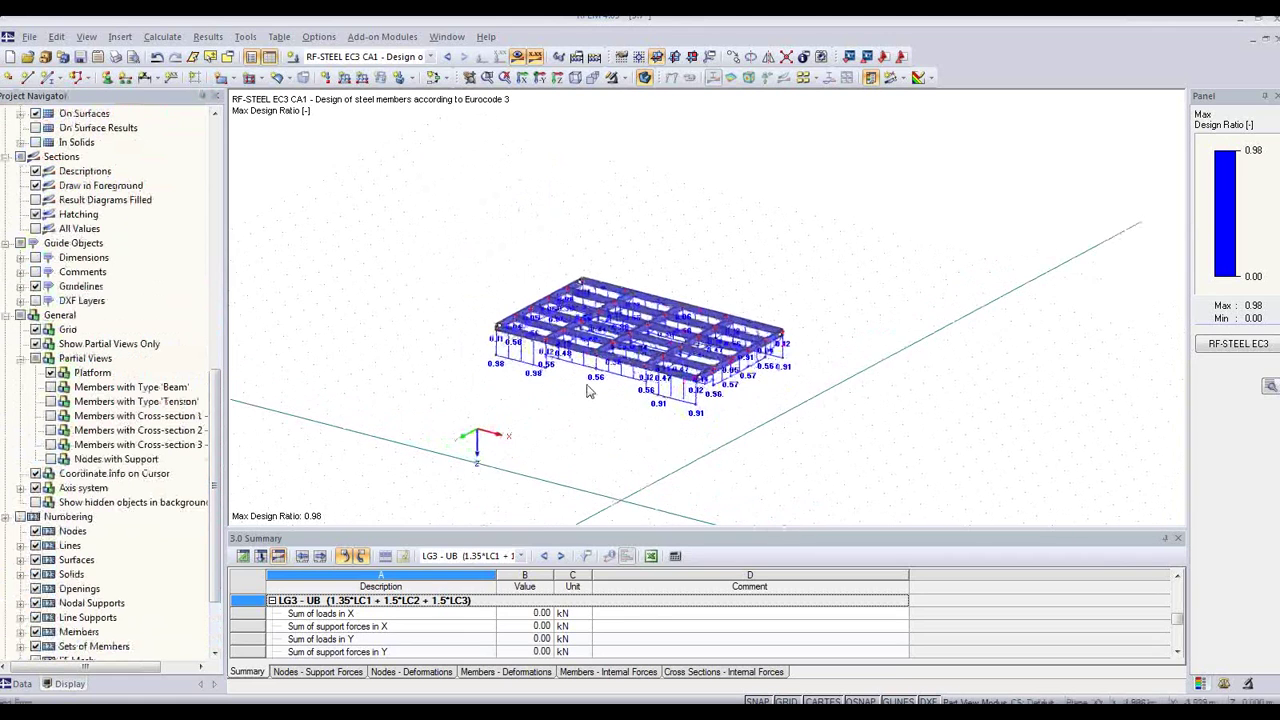
pyautogui.scroll(3, 589, 391)
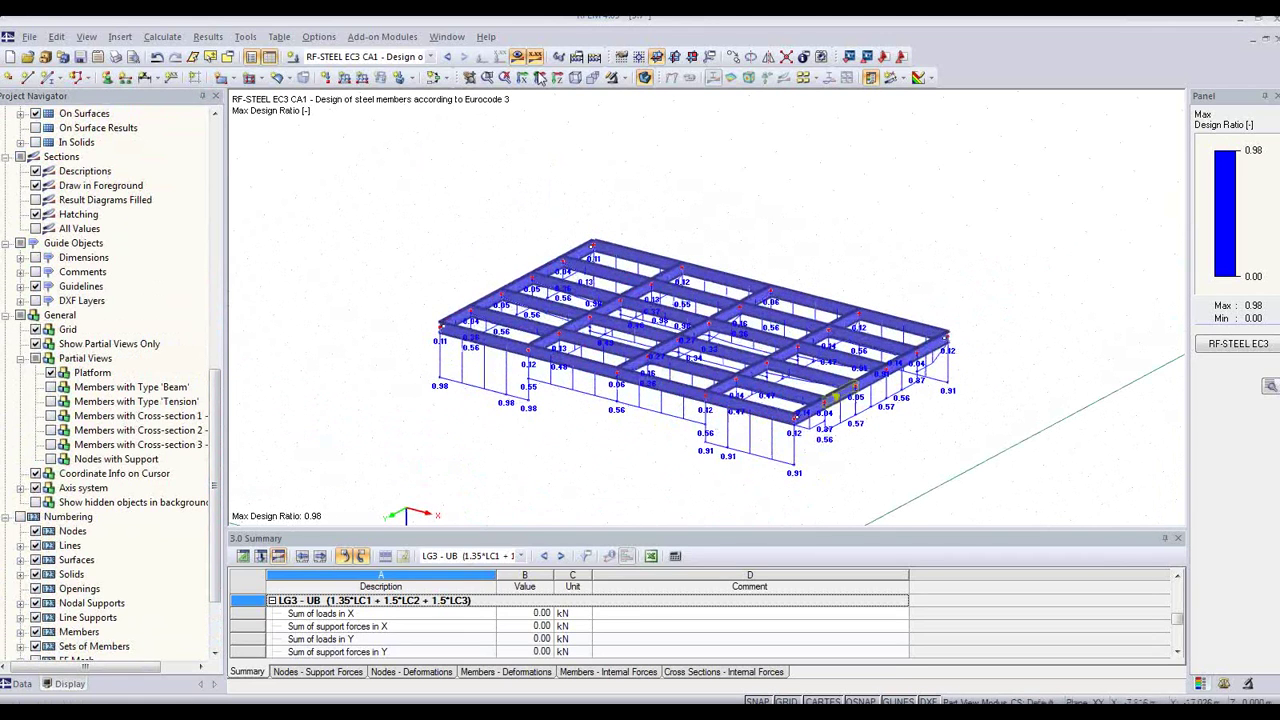
pyautogui.click(644, 77)
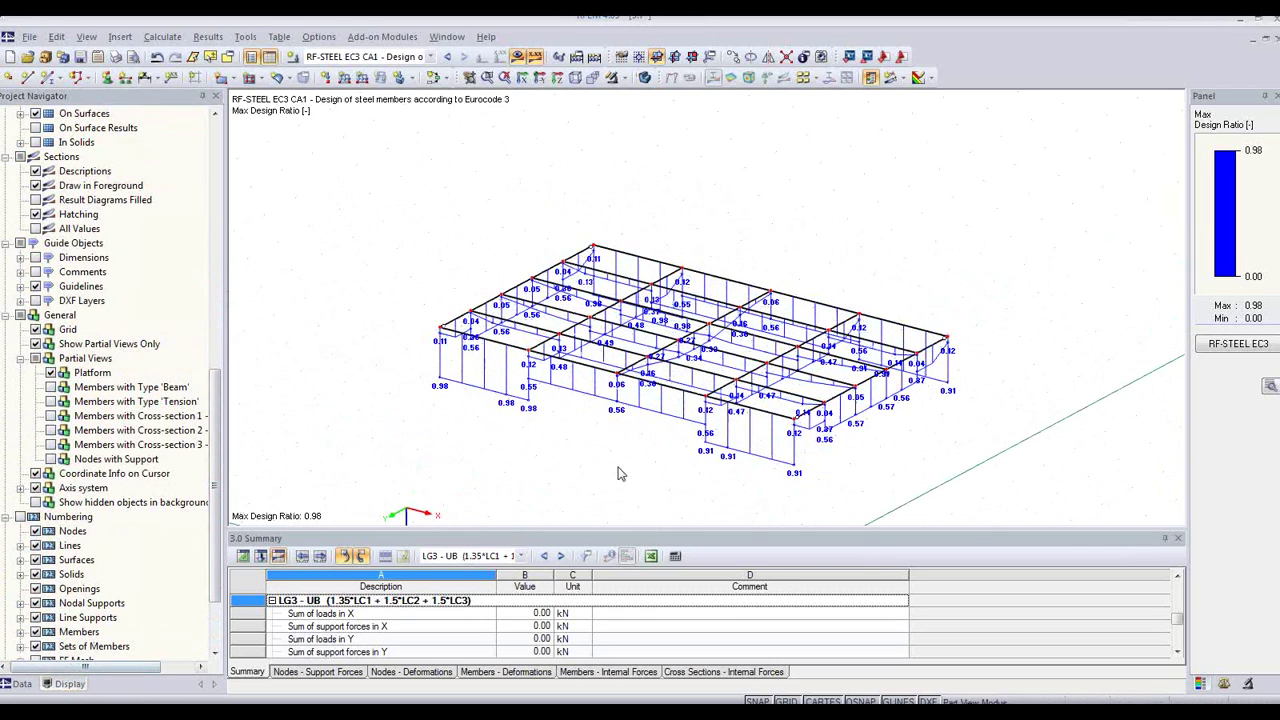
# Set the member diagrams factor to 0 in load combination CO1 and return to the RF-STEEL EC3 CA1 results.
pyautogui.click(447, 57)
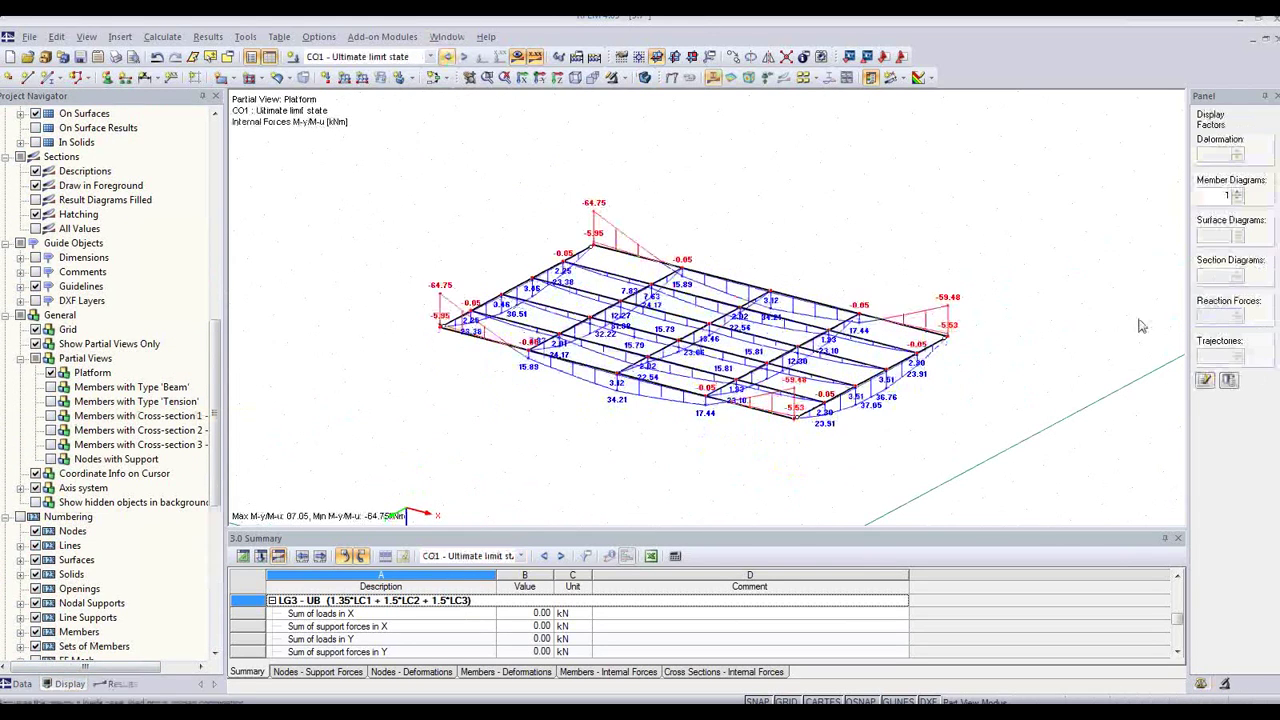
pyautogui.click(1237, 199)
pyautogui.click(1237, 199)
pyautogui.click(1237, 199)
pyautogui.click(1237, 199)
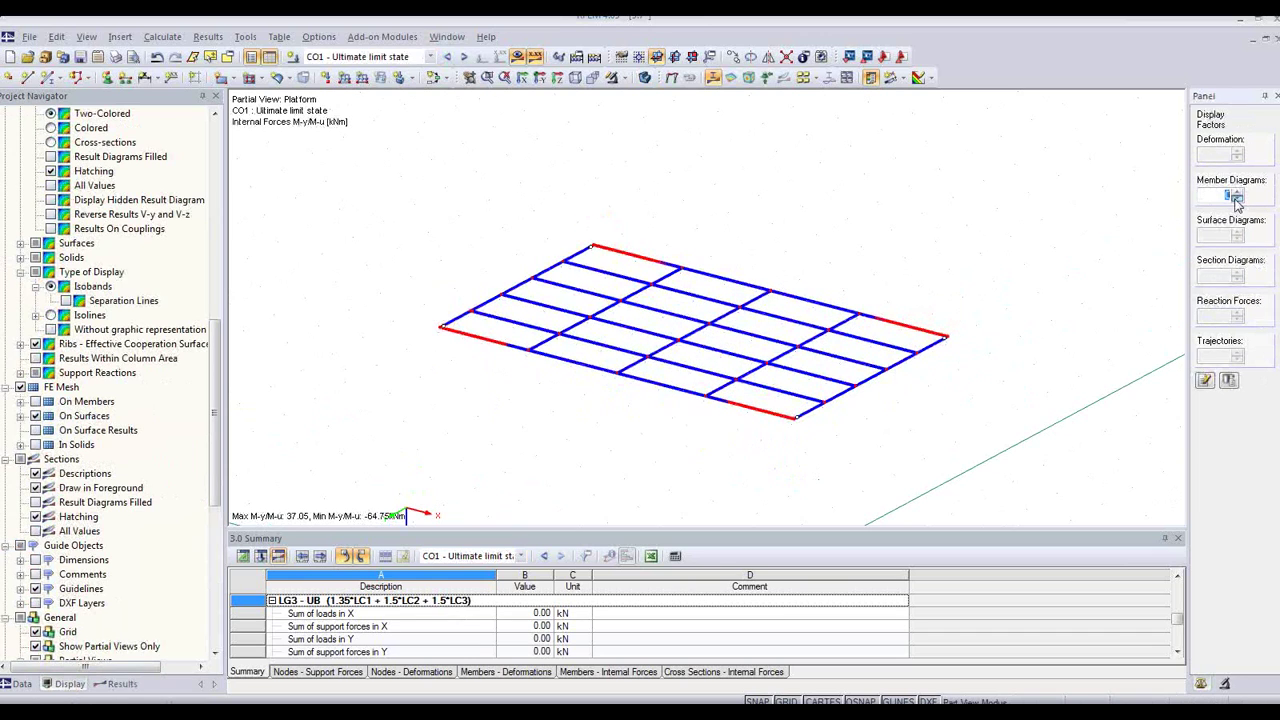
pyautogui.click(463, 57)
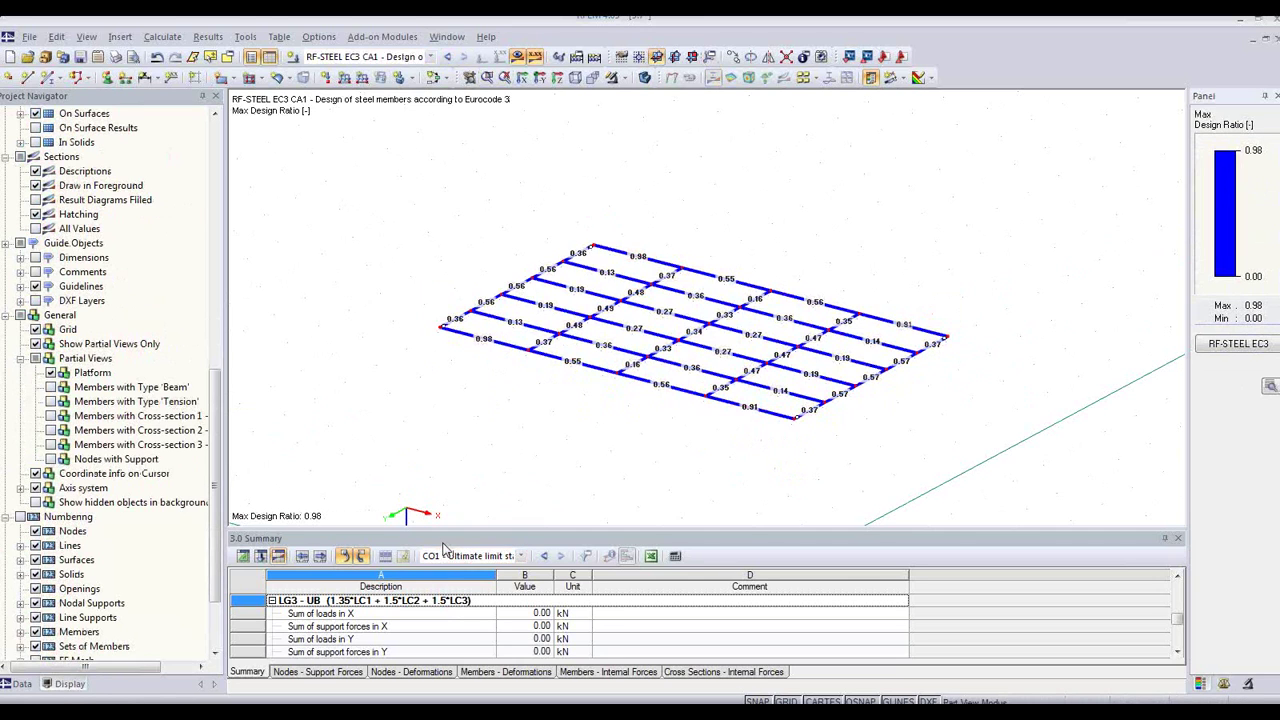
# Display the platform's member design ratios in the Colored style and examine them up close.
pyautogui.moveTo(217, 537); pyautogui.dragTo(233, 342)
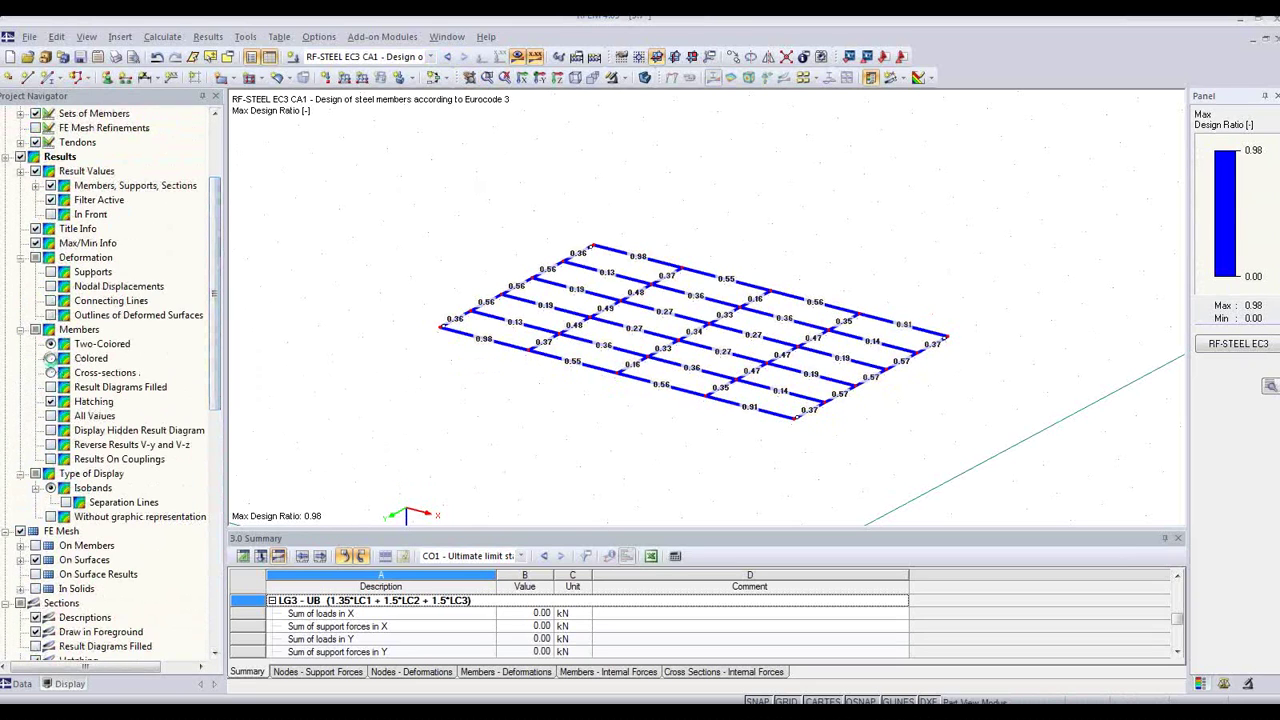
pyautogui.click(50, 358)
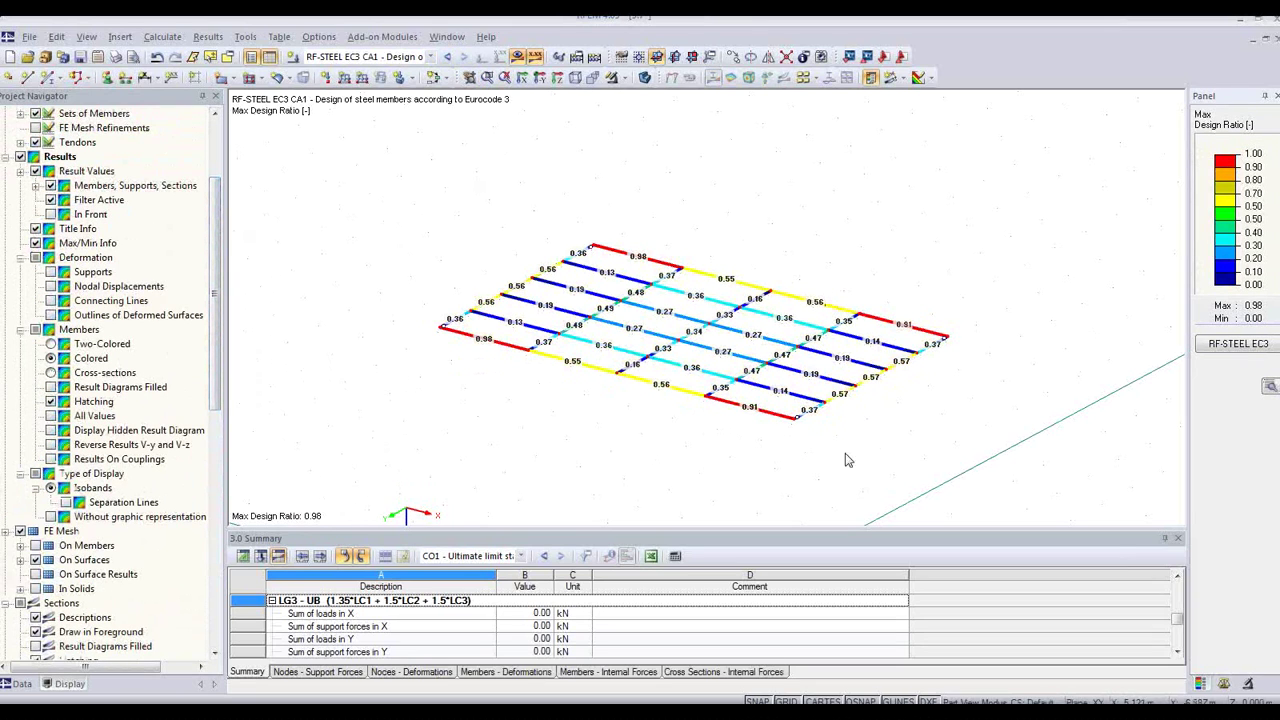
pyautogui.keyDown('ctrl'); pyautogui.moveTo(502, 405); pyautogui.dragTo(553, 440, button='middle'); pyautogui.keyUp('ctrl')
pyautogui.scroll(3, 875, 443)
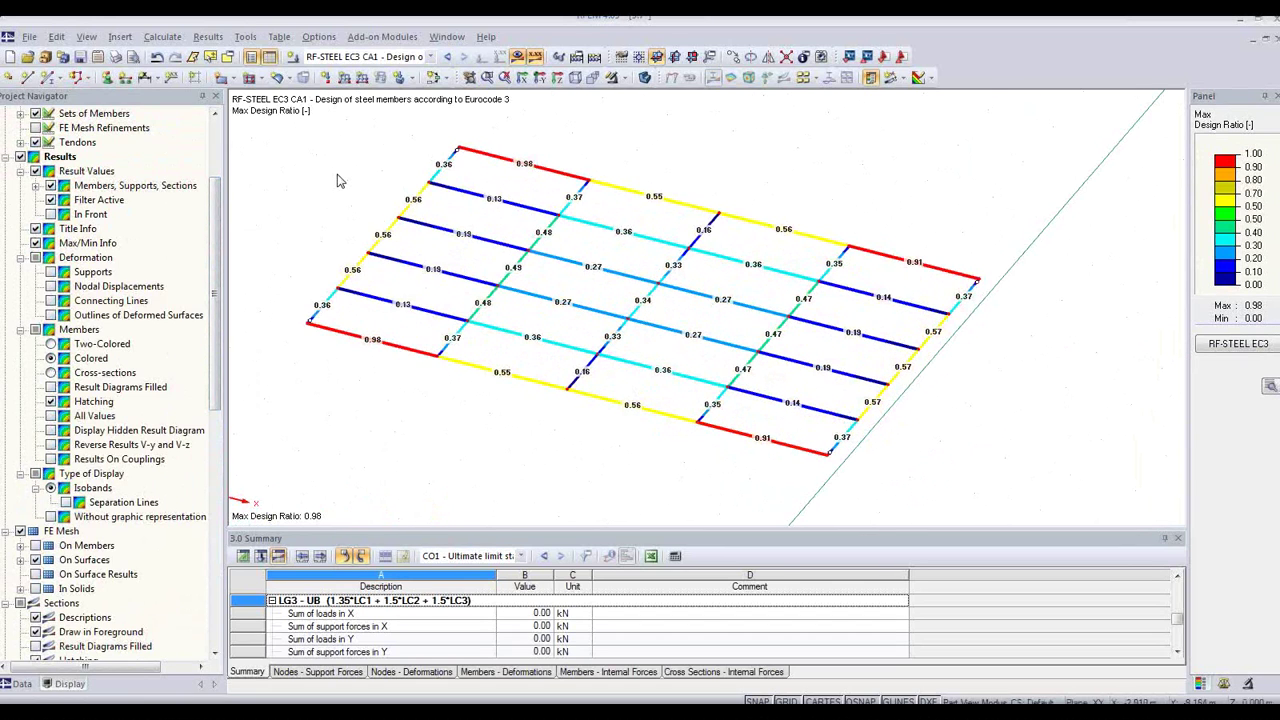
pyautogui.scroll(1, 330, 172)
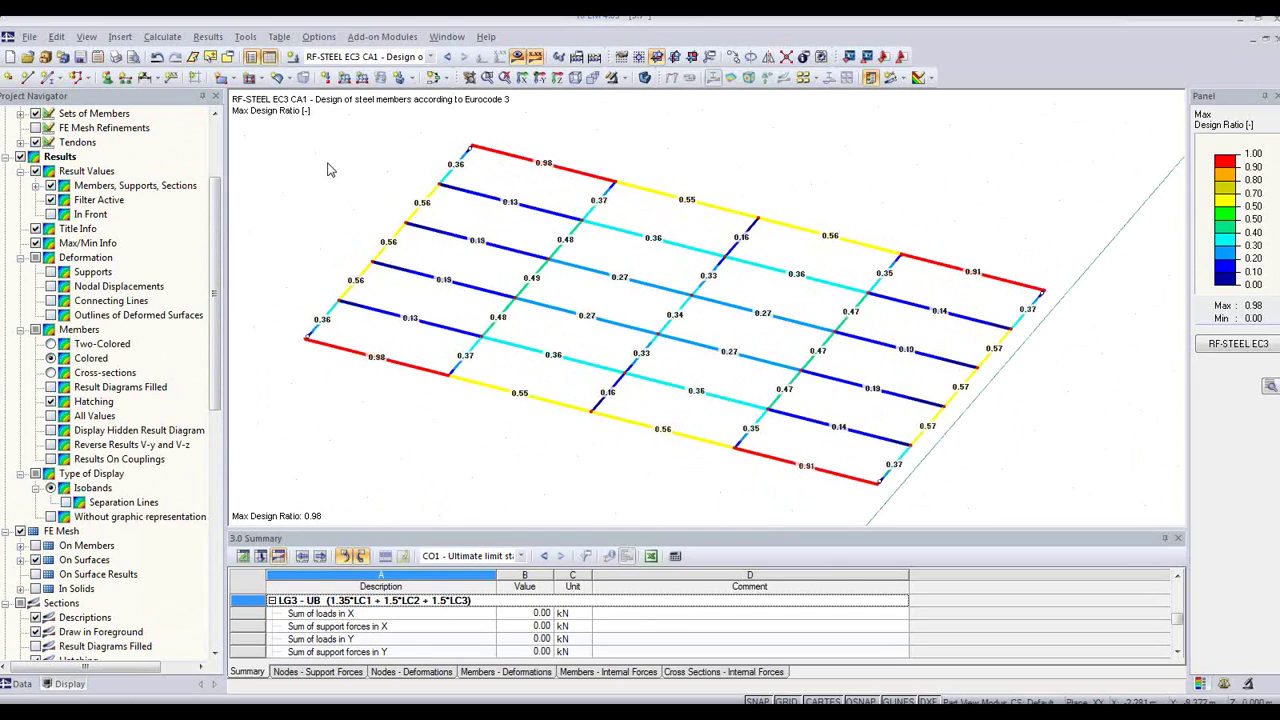
# Print the members design ratio picture to printout report D1 as screen view, using the whole page width.
pyautogui.click(116, 57)
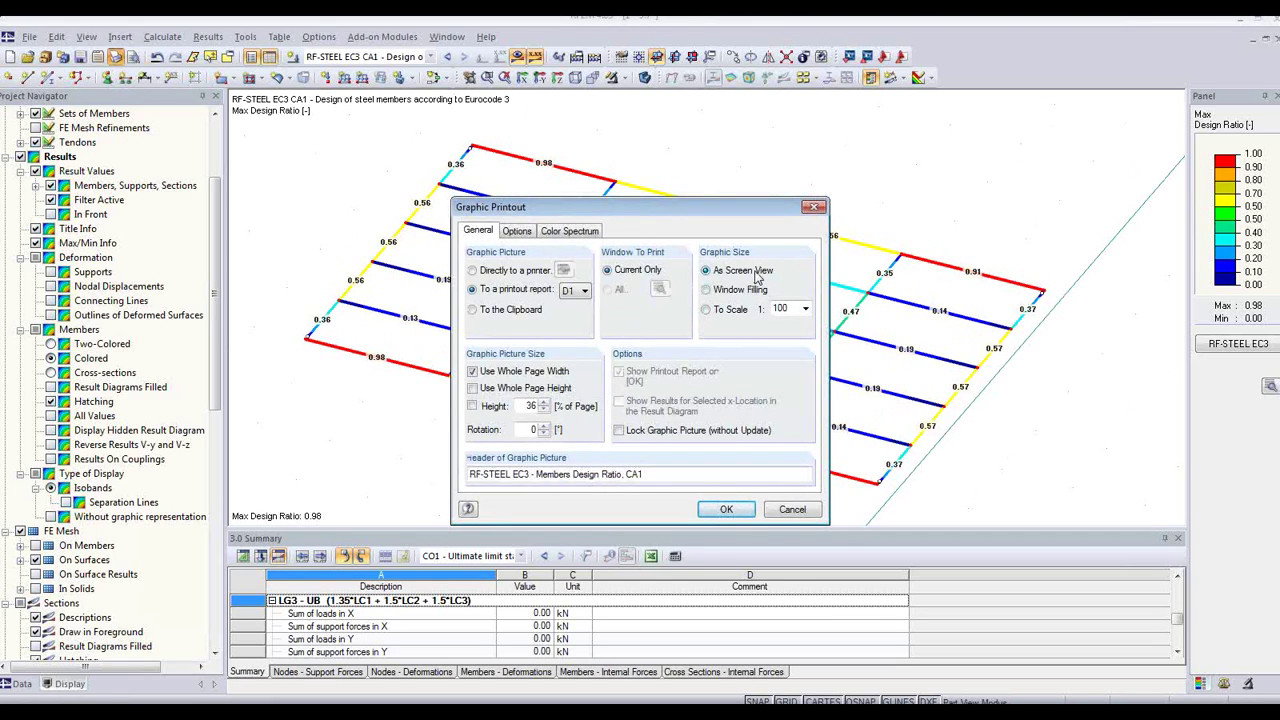
pyautogui.click(735, 510)
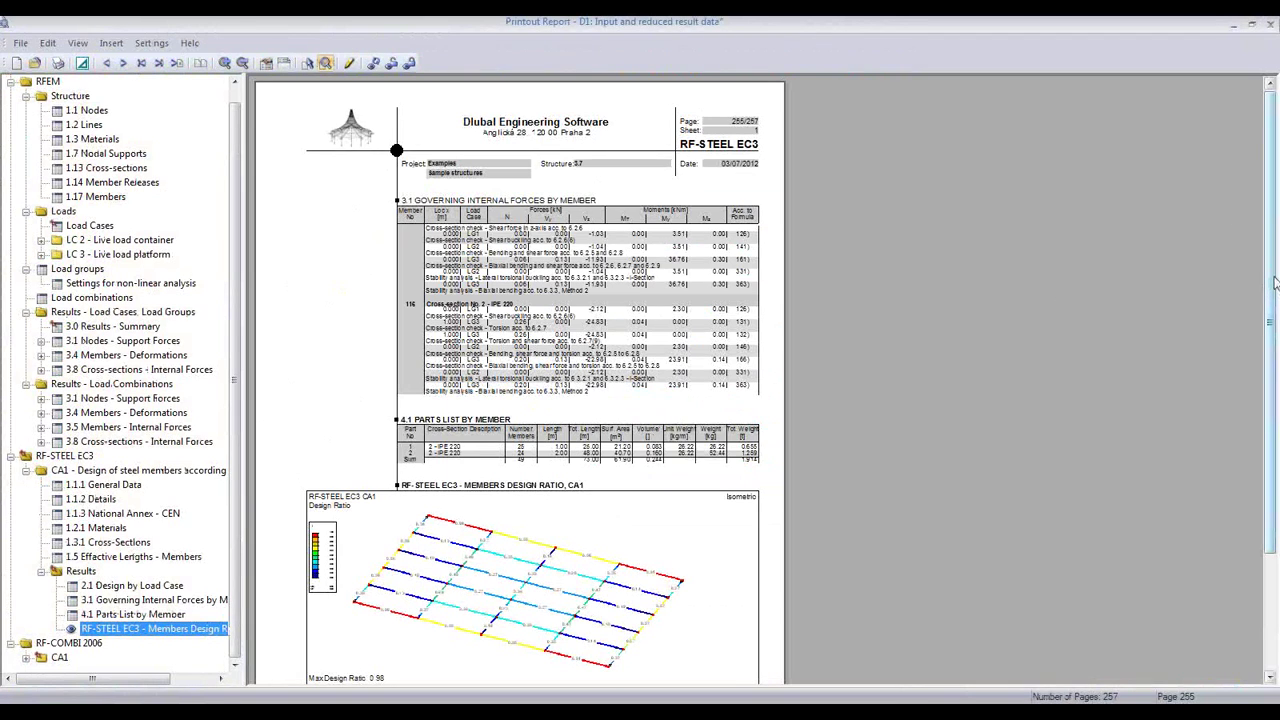
pyautogui.moveTo(1274, 284); pyautogui.dragTo(1278, 290)
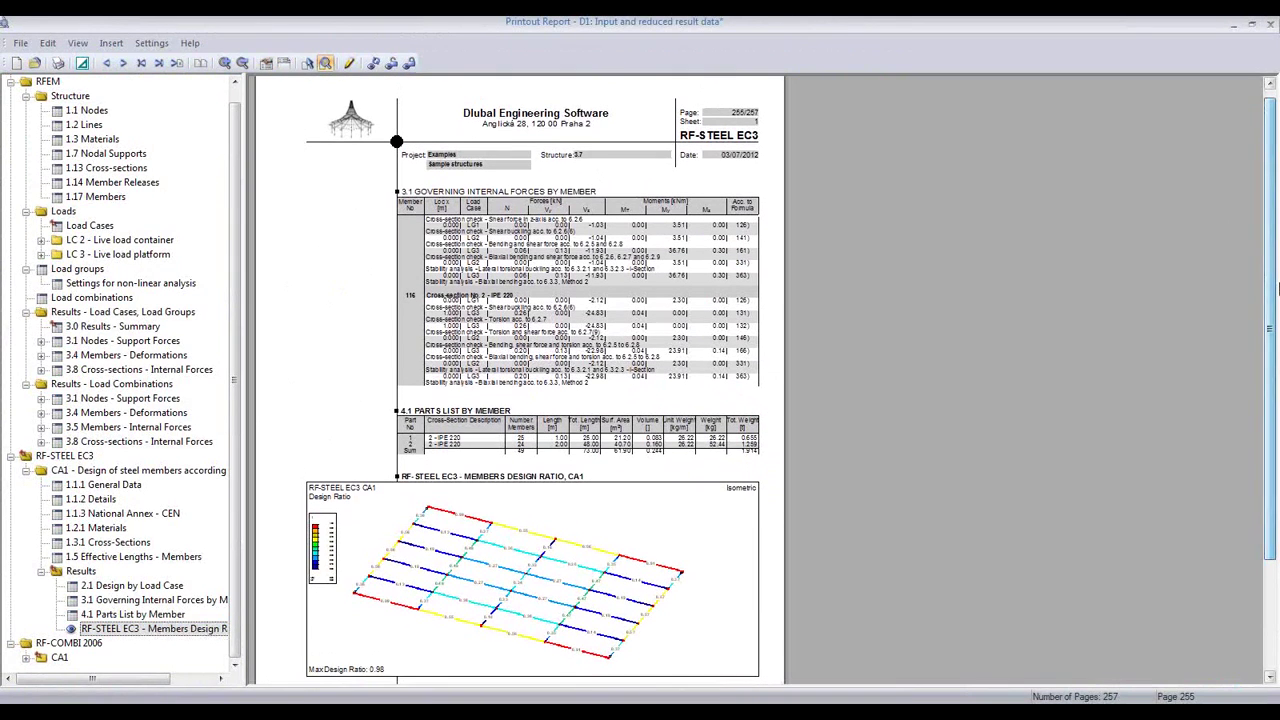
# Review the report's structure, loads, results summary, RF-STEEL EC3 and RF-COMBI 2006 chapters, and close it without accepting the changes.
pyautogui.click(89, 110)
pyautogui.click(86, 124)
pyautogui.click(89, 244)
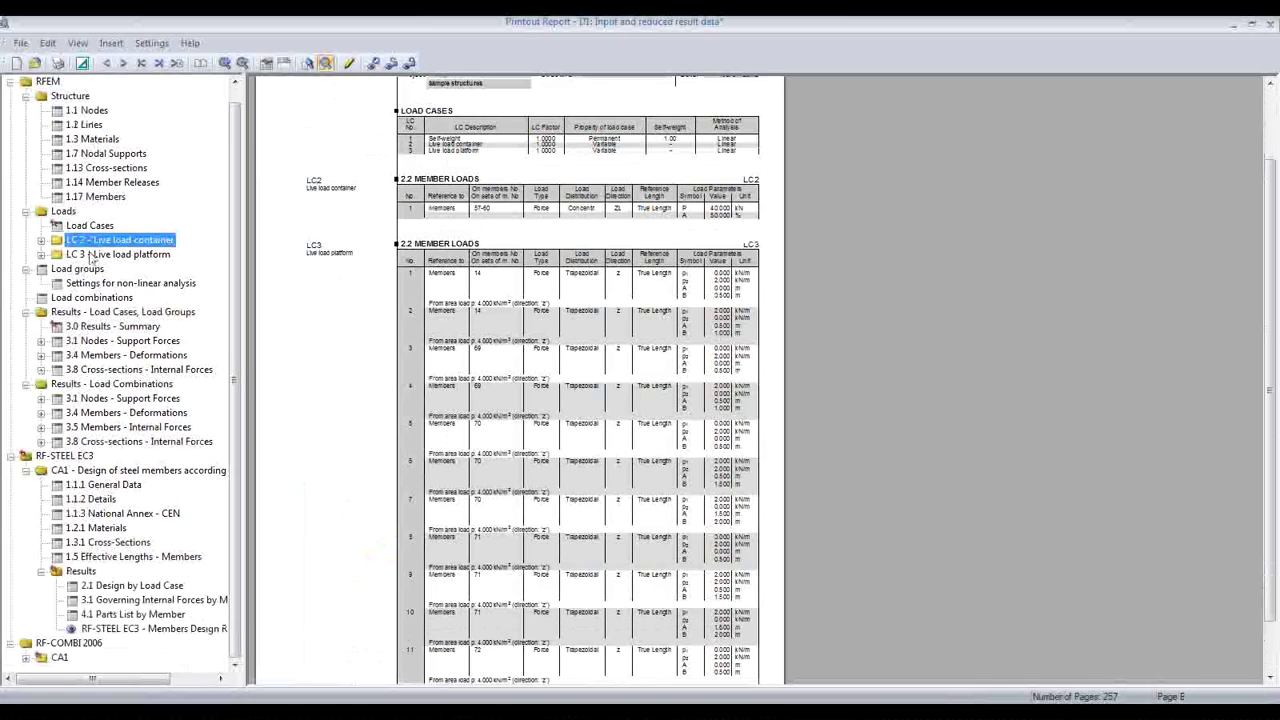
pyautogui.click(92, 283)
pyautogui.click(95, 327)
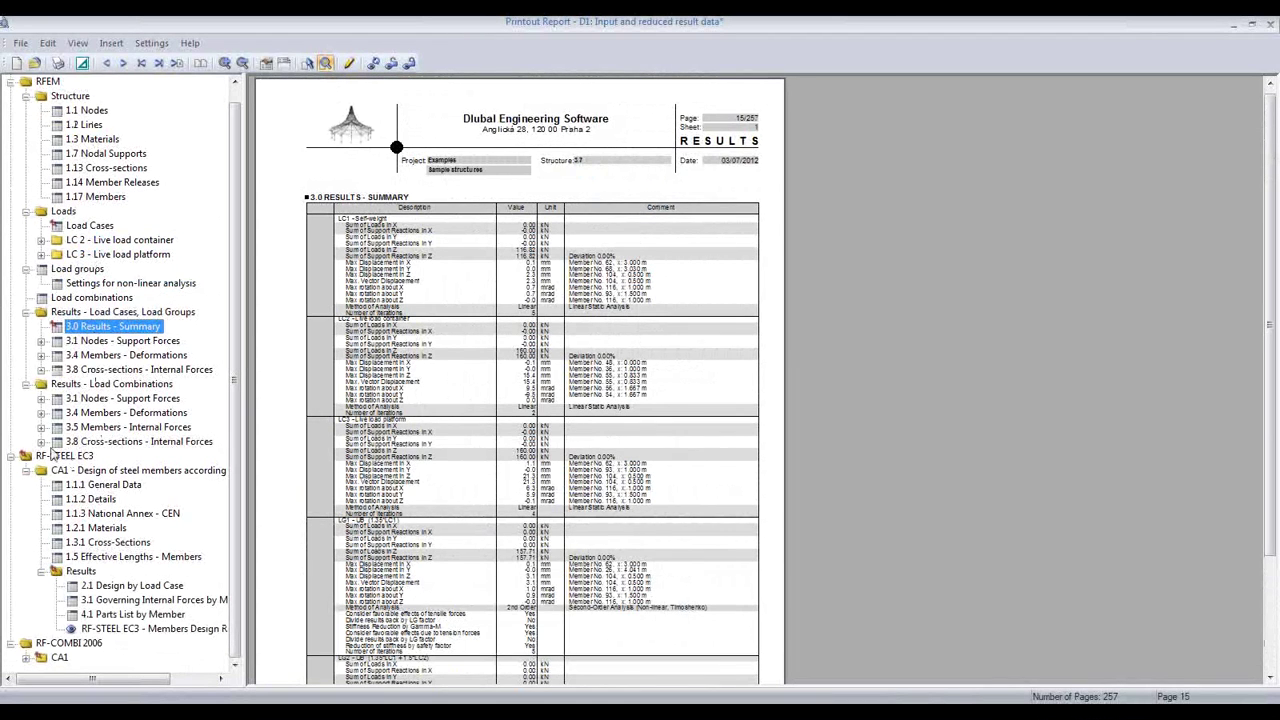
pyautogui.click(82, 458)
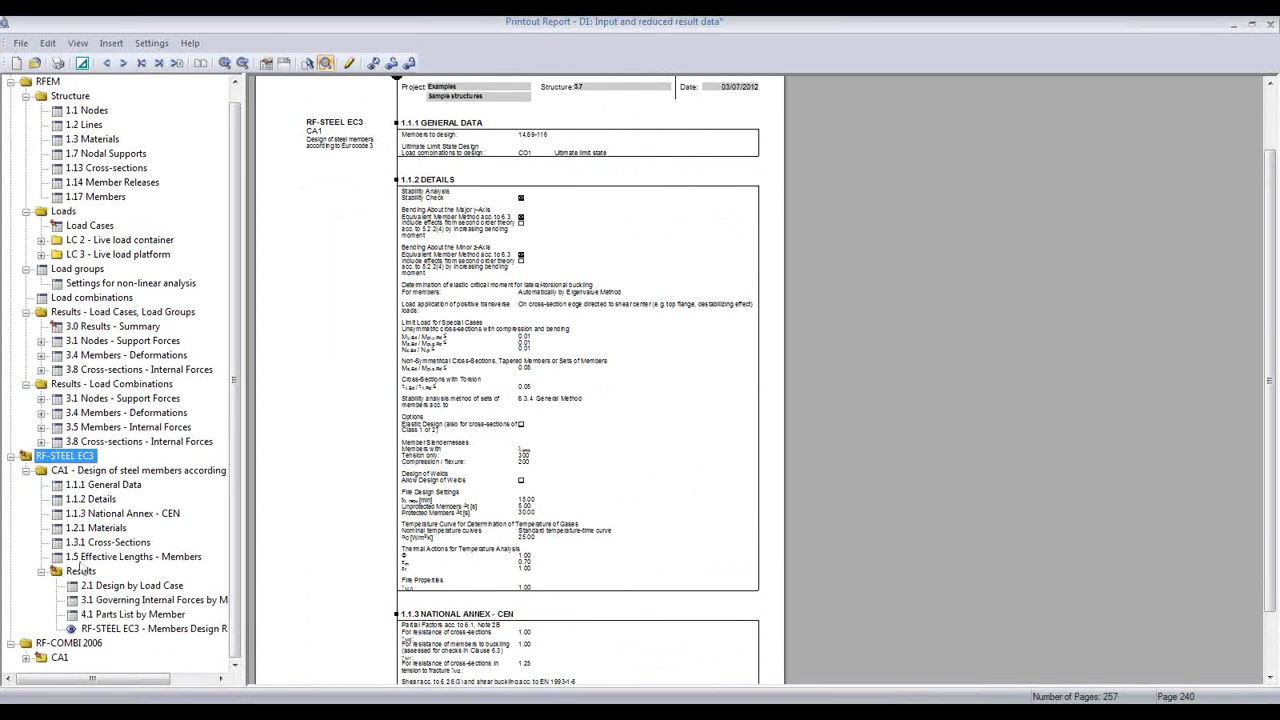
pyautogui.click(82, 645)
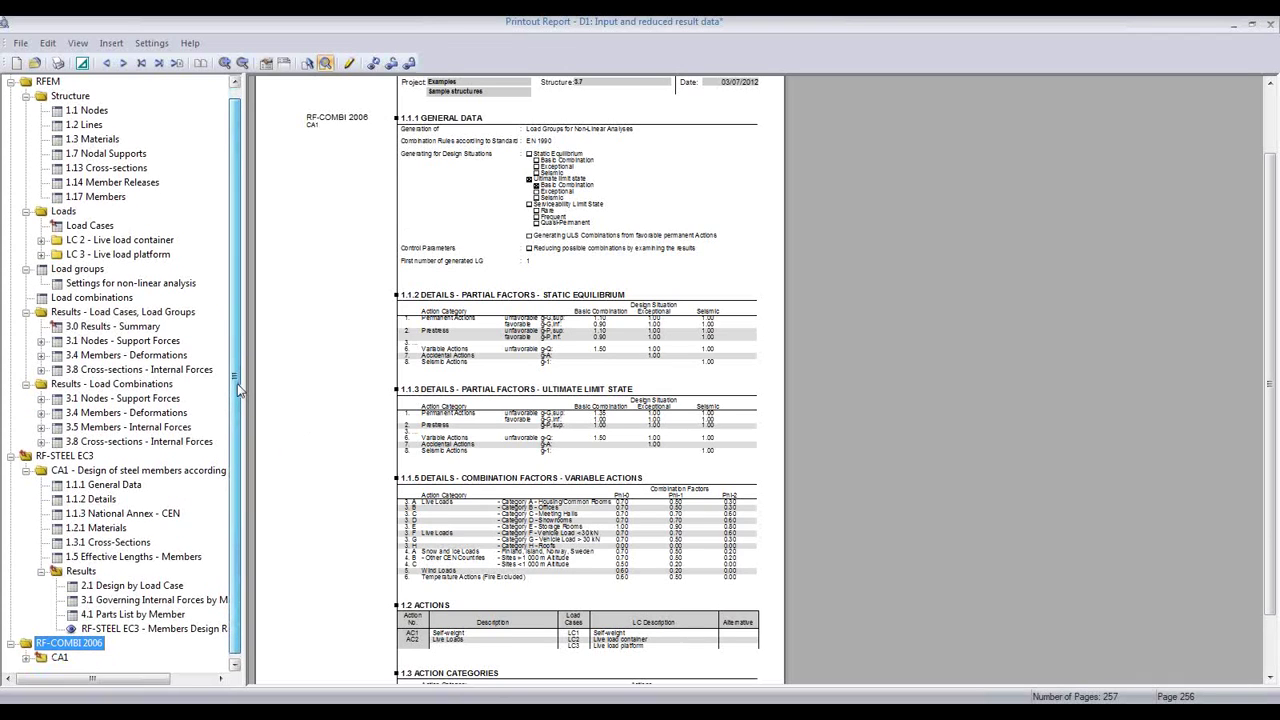
pyautogui.click(1270, 24)
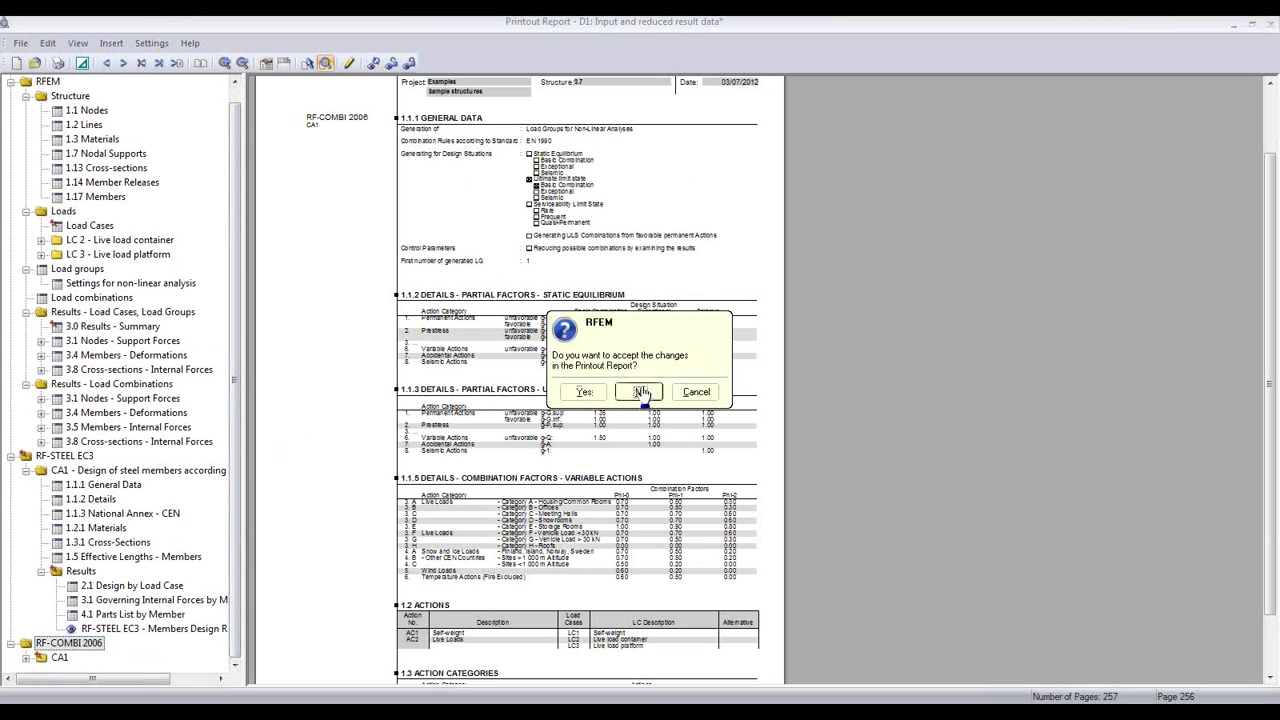
pyautogui.click(645, 391)
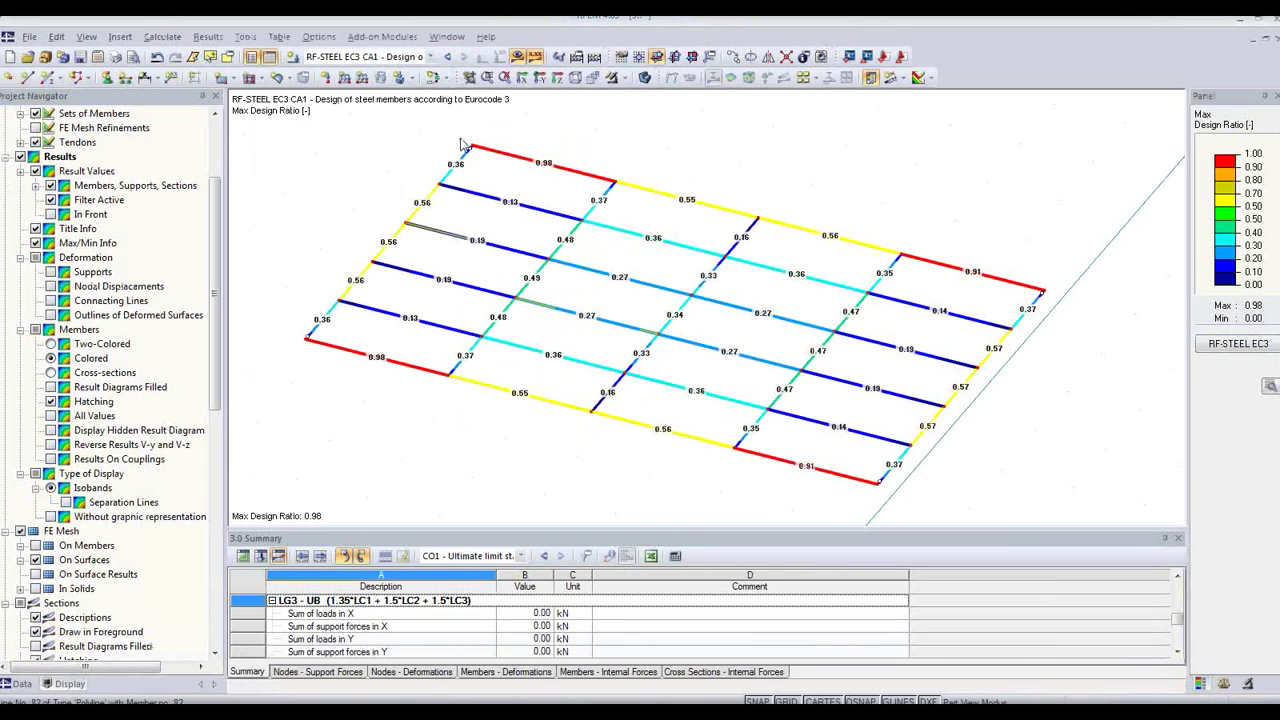
# Cancel the partial view mode and show the complete tower structure in isometric view.
pyautogui.click(575, 79)
pyautogui.click(621, 78)
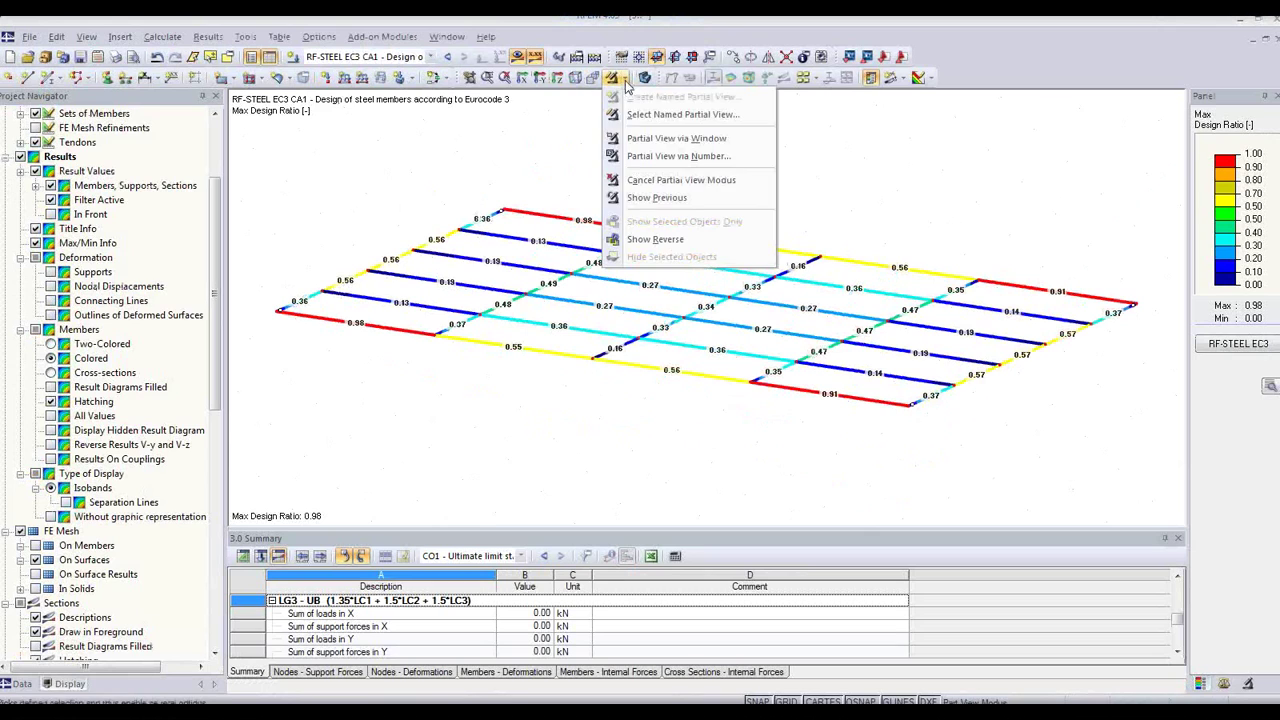
pyautogui.click(645, 182)
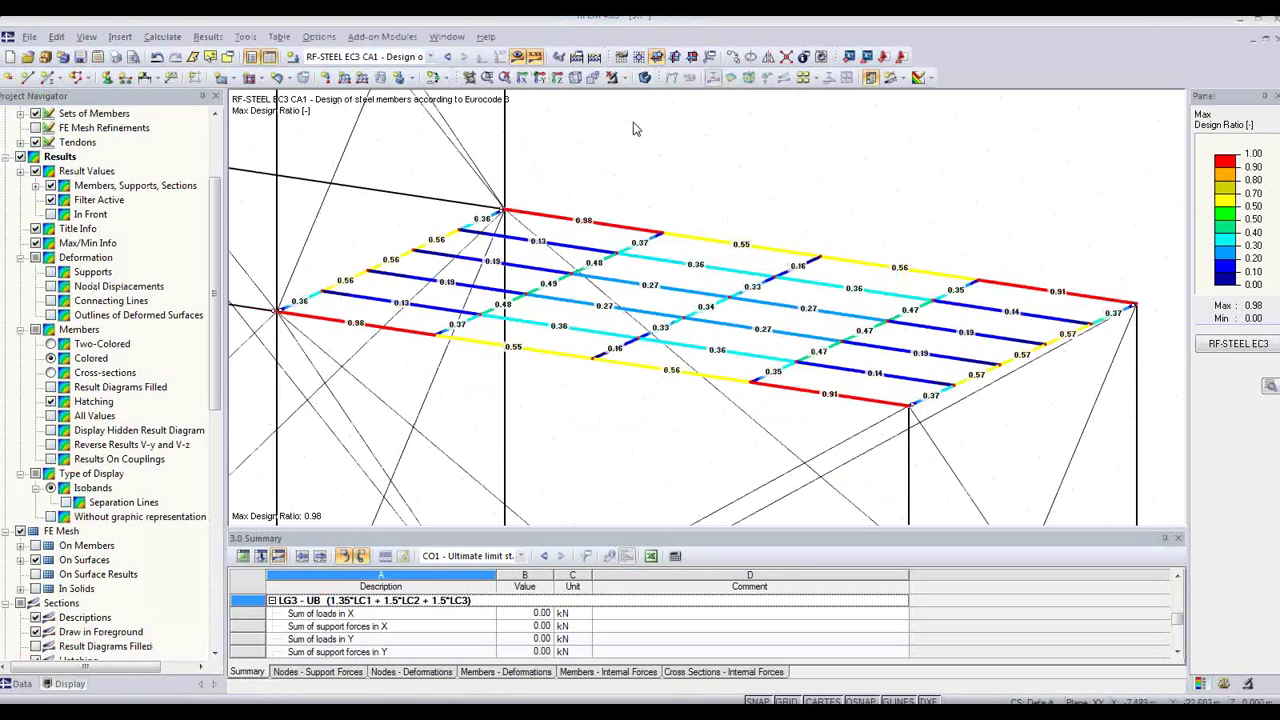
pyautogui.scroll(-1, 632, 128)
pyautogui.scroll(-1, 632, 128)
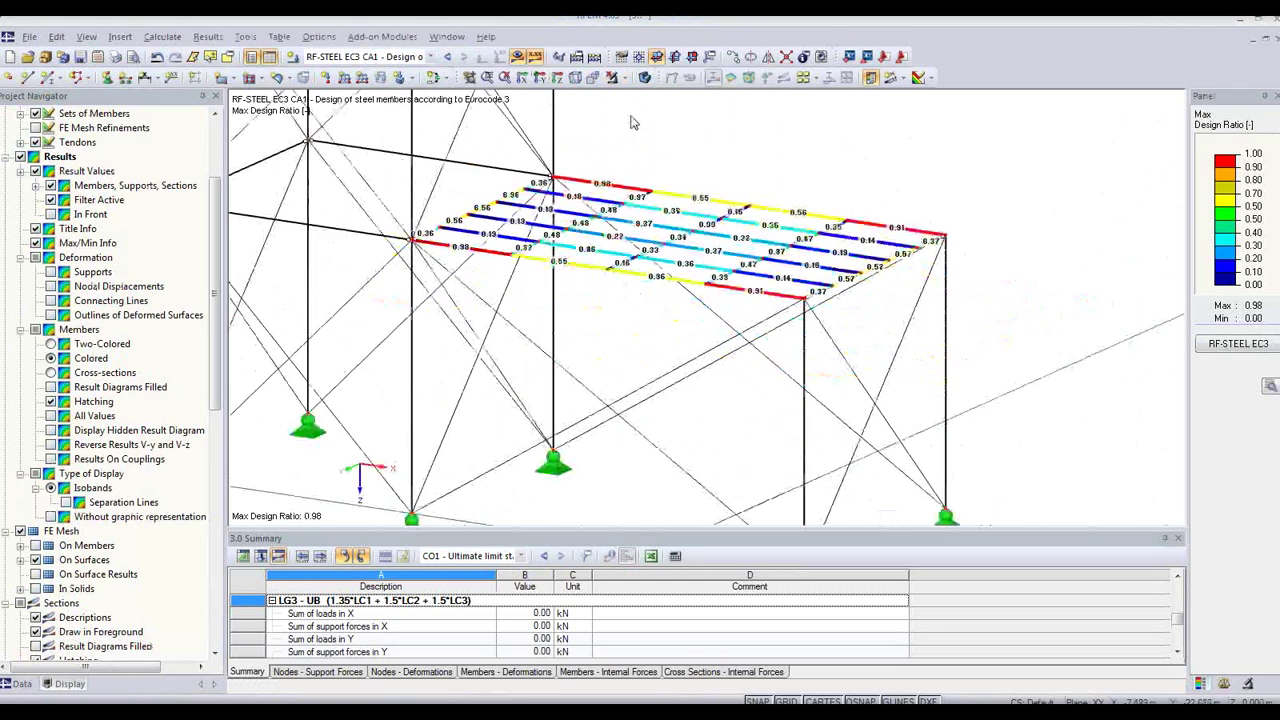
pyautogui.scroll(-3, 625, 165)
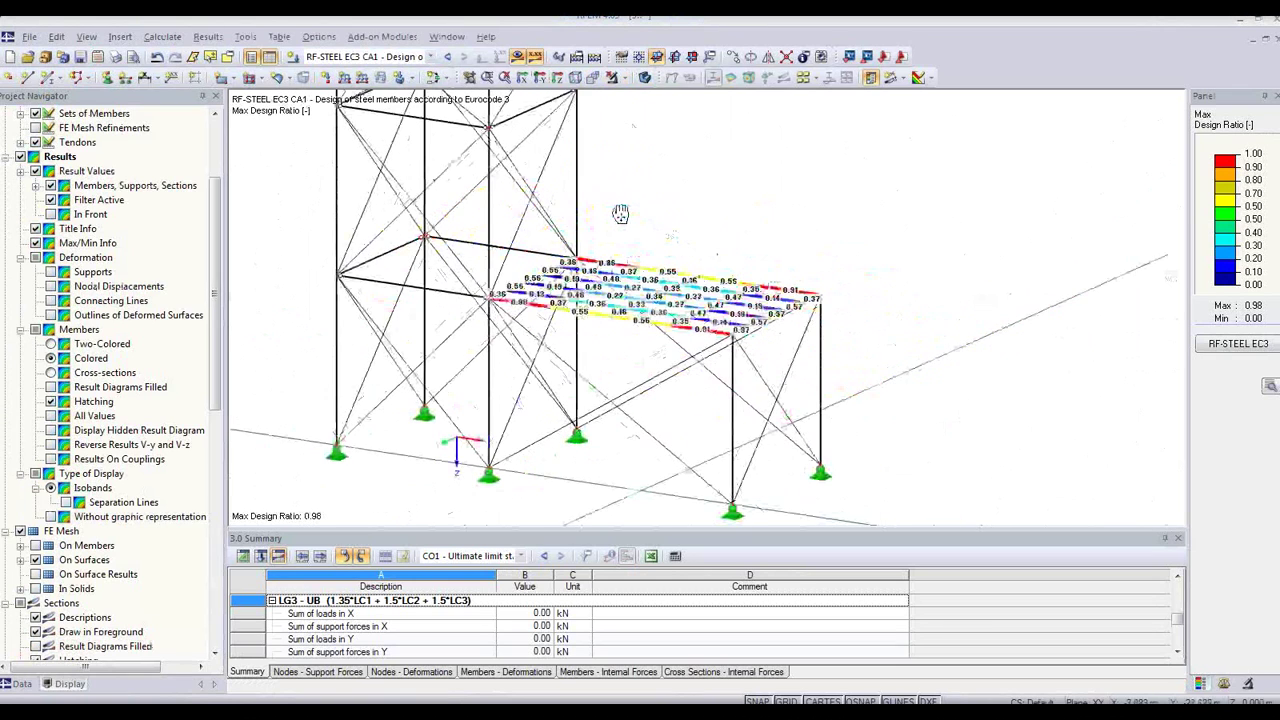
pyautogui.click(577, 81)
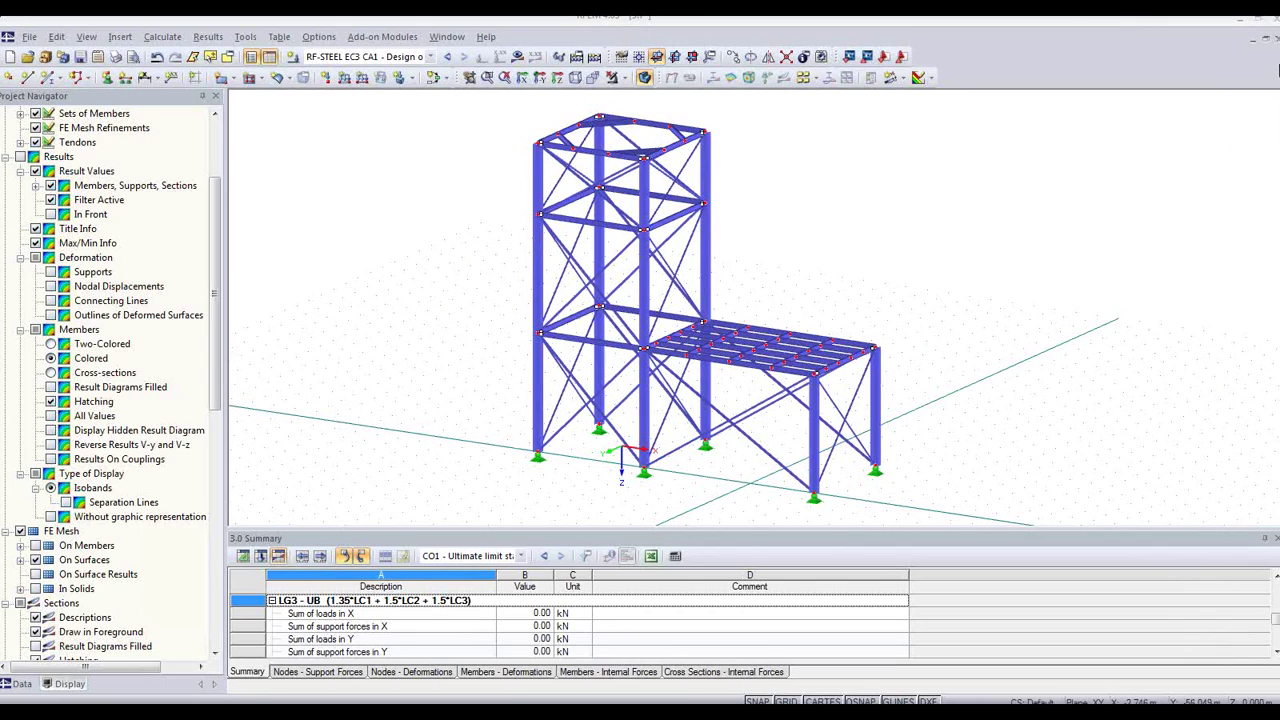
pyautogui.click(1267, 55)
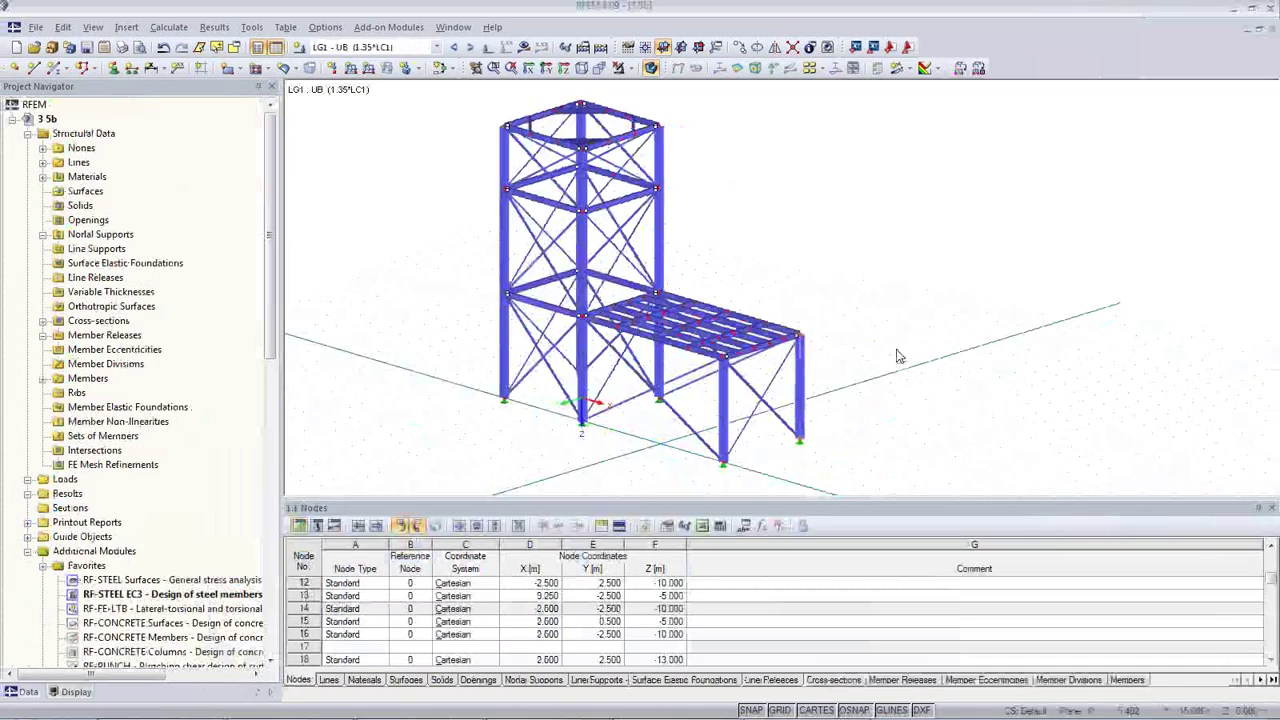
# Display the M-y bending moment results of load group LG1 on the tower in model 3.5b.
pyautogui.click(523, 47)
pyautogui.keyDown('ctrl'); pyautogui.moveTo(679, 400); pyautogui.dragTo(704, 388, button='middle'); pyautogui.keyUp('ctrl')
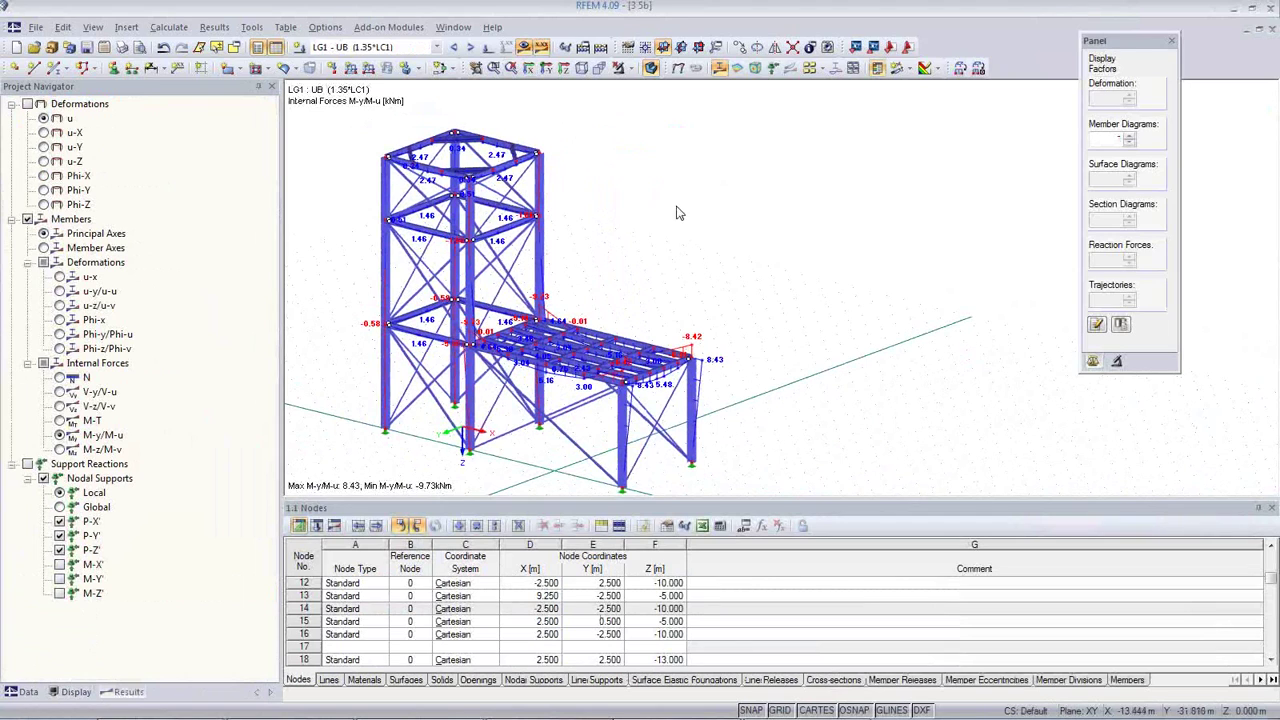
# Open the display properties for editing and examine the font settings for the results category Internal Forces - Members.
pyautogui.click(330, 28)
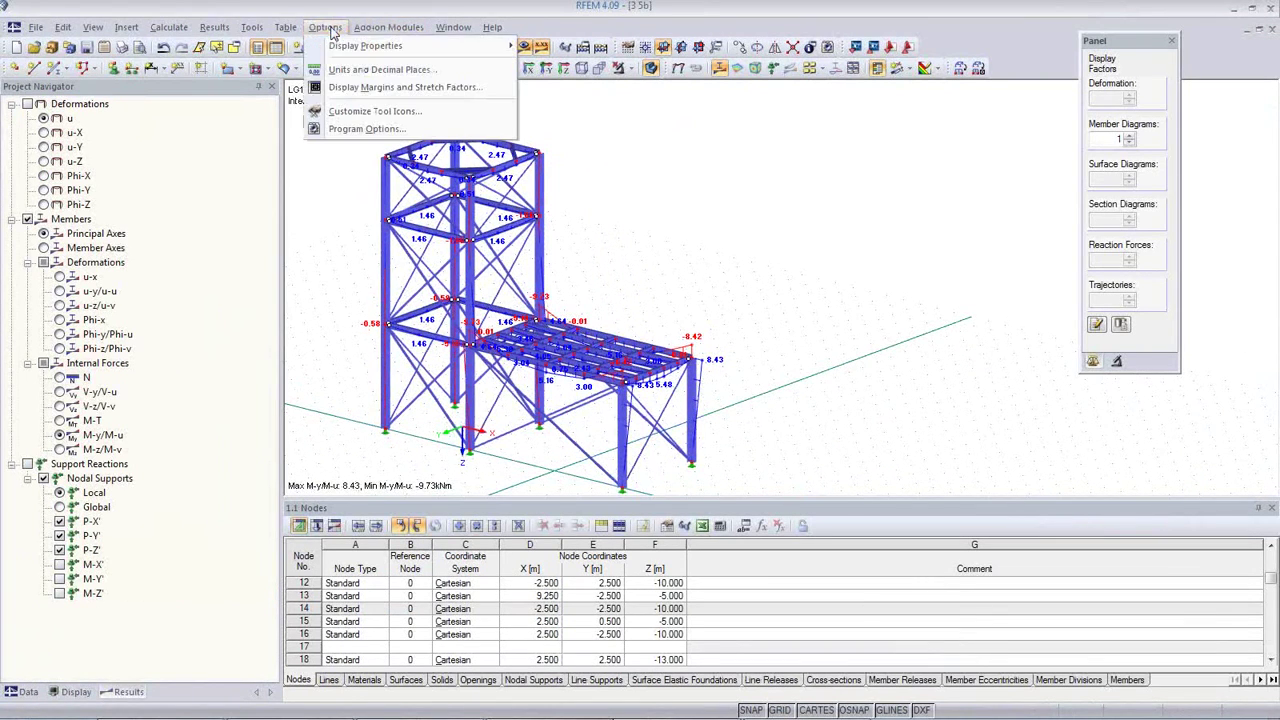
pyautogui.moveTo(355, 47)
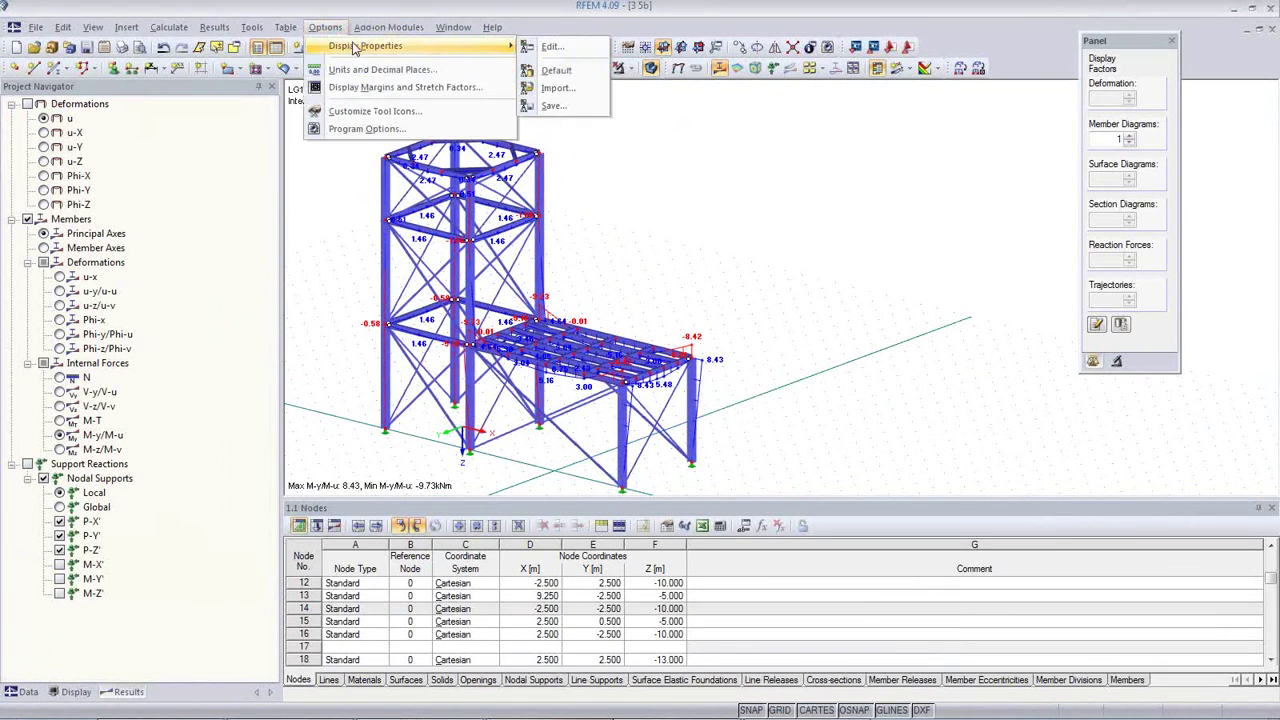
pyautogui.click(552, 48)
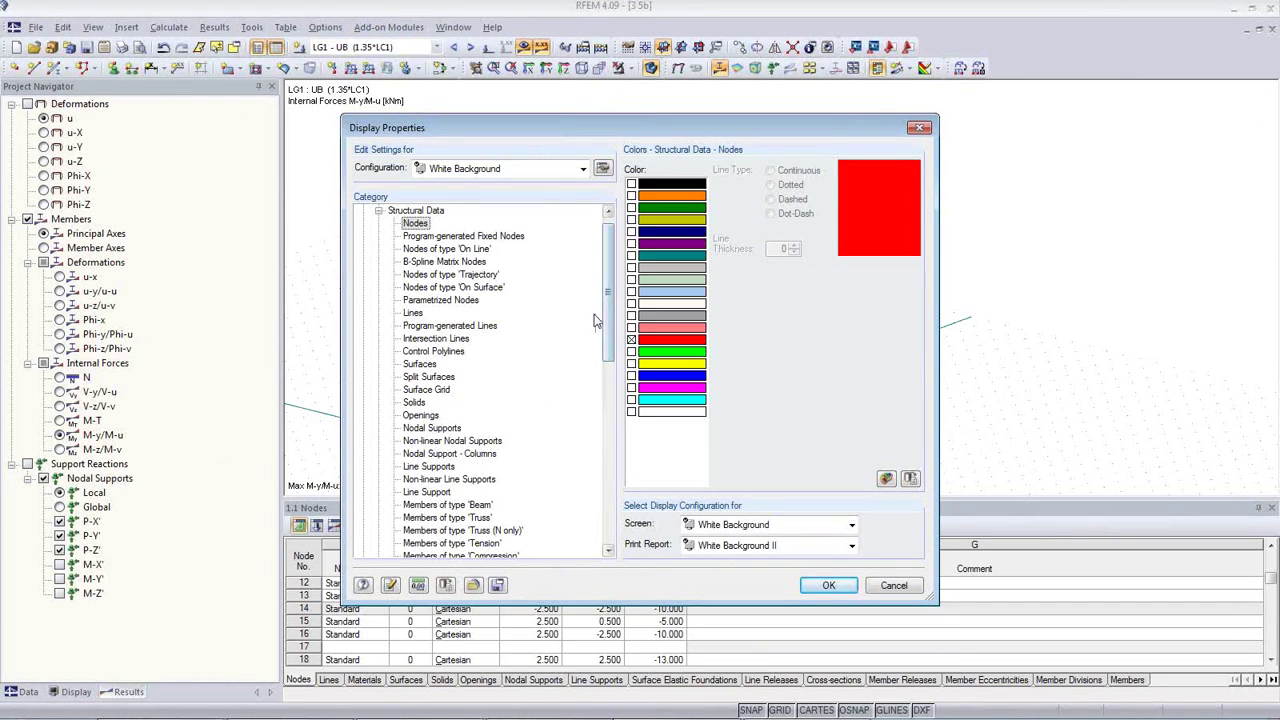
pyautogui.click(380, 211)
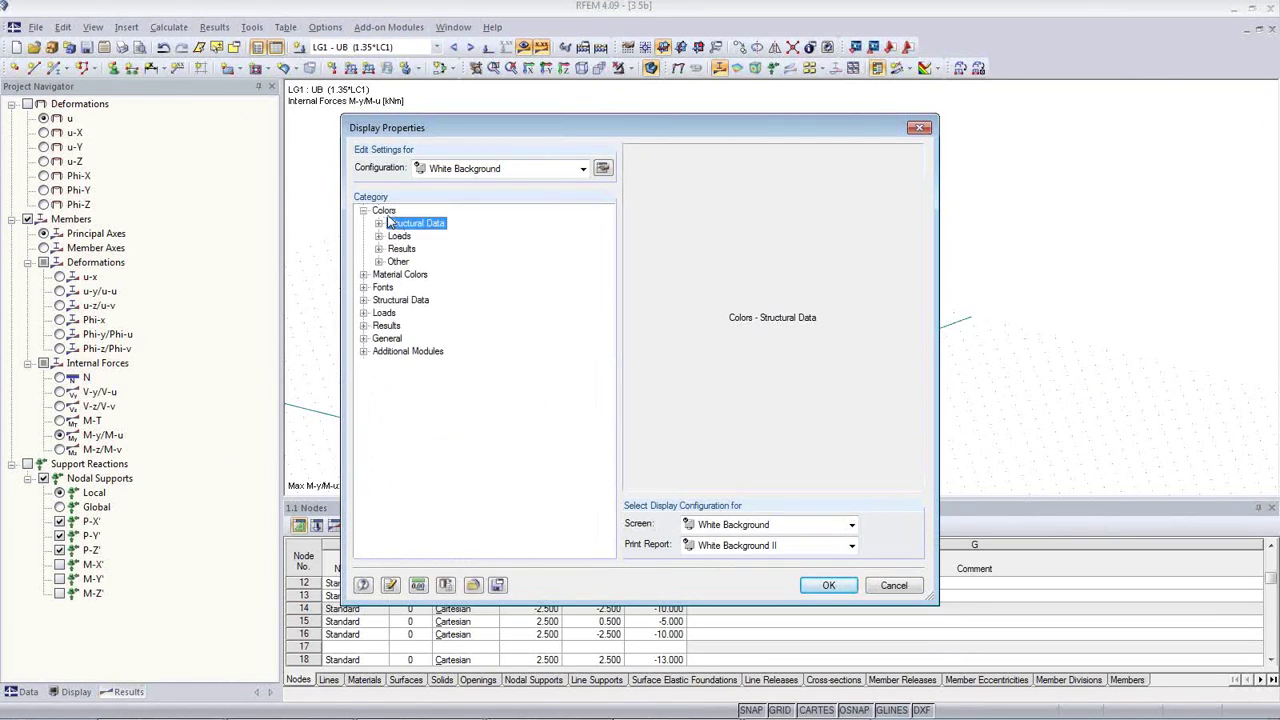
pyautogui.click(364, 287)
pyautogui.click(401, 325)
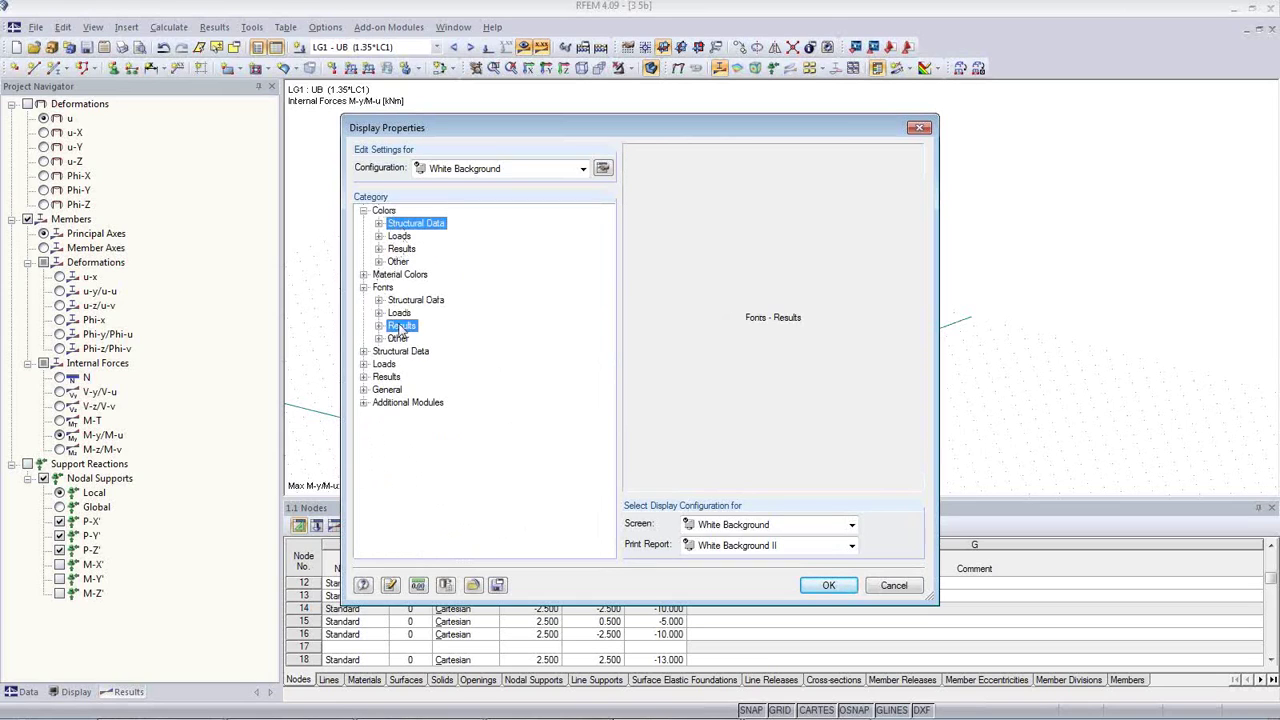
pyautogui.click(379, 325)
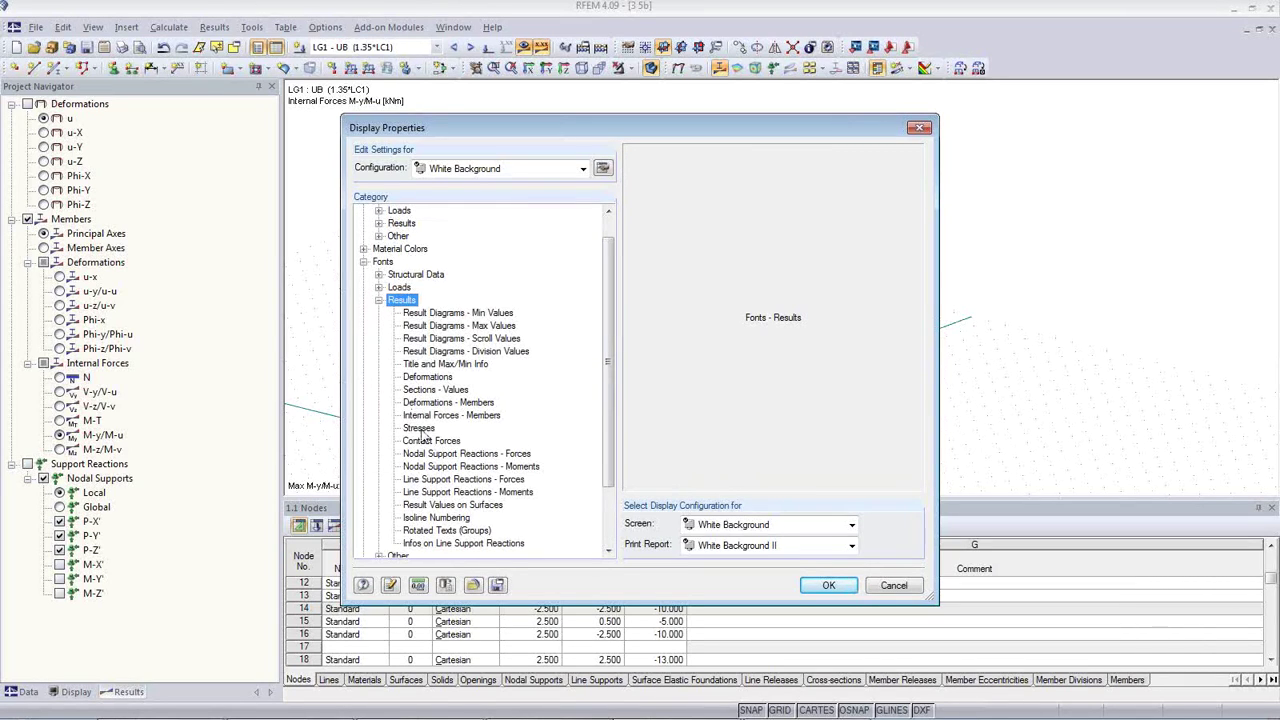
pyautogui.moveTo(609, 402); pyautogui.dragTo(609, 416)
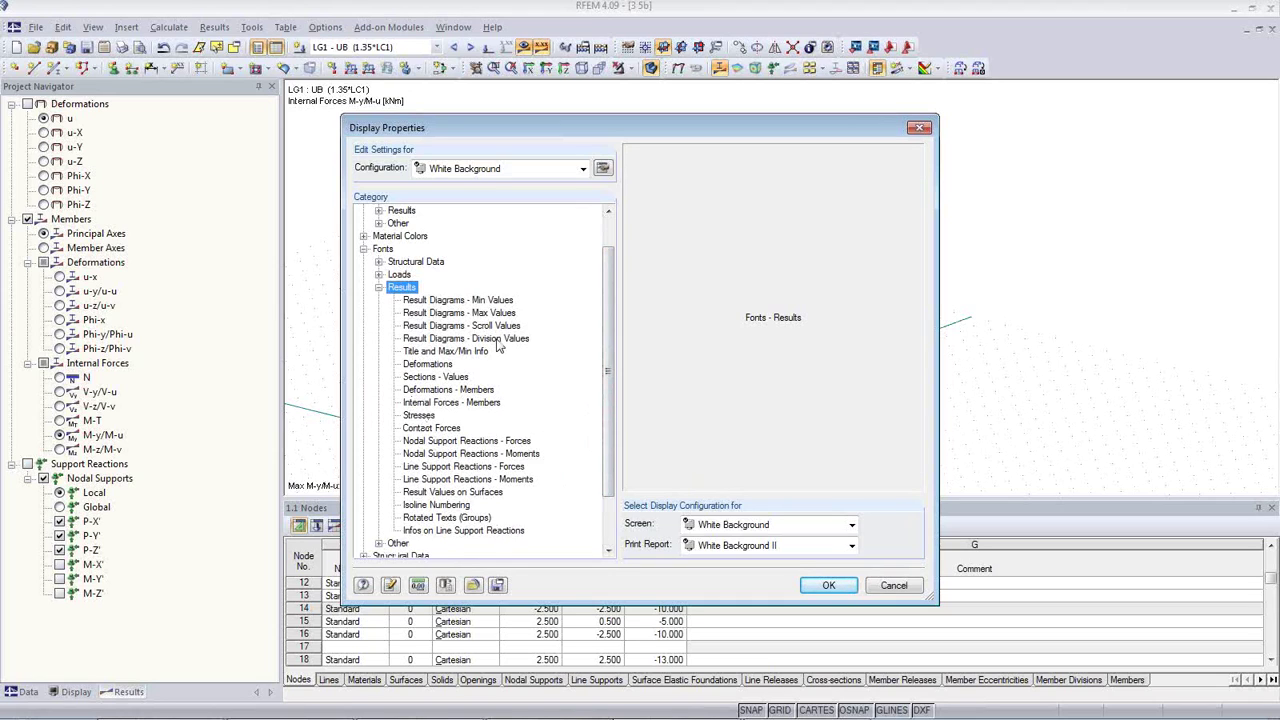
pyautogui.click(470, 403)
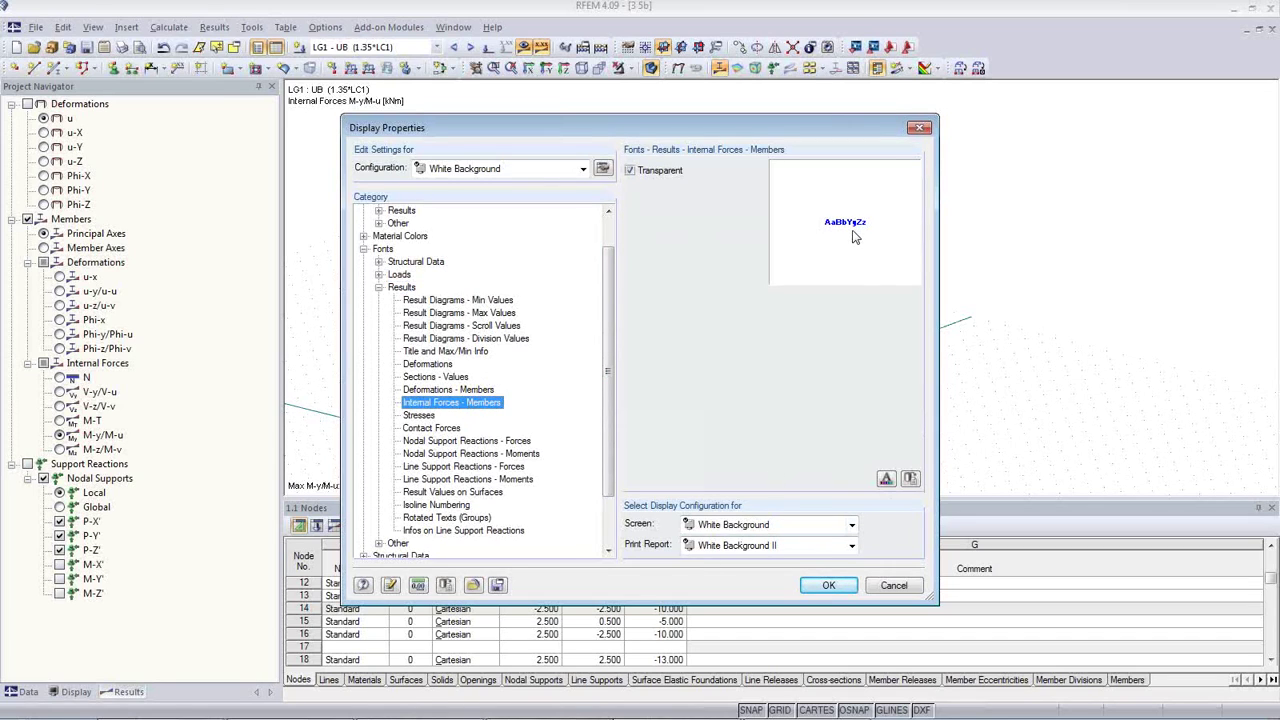
pyautogui.scroll(-2, 605, 410)
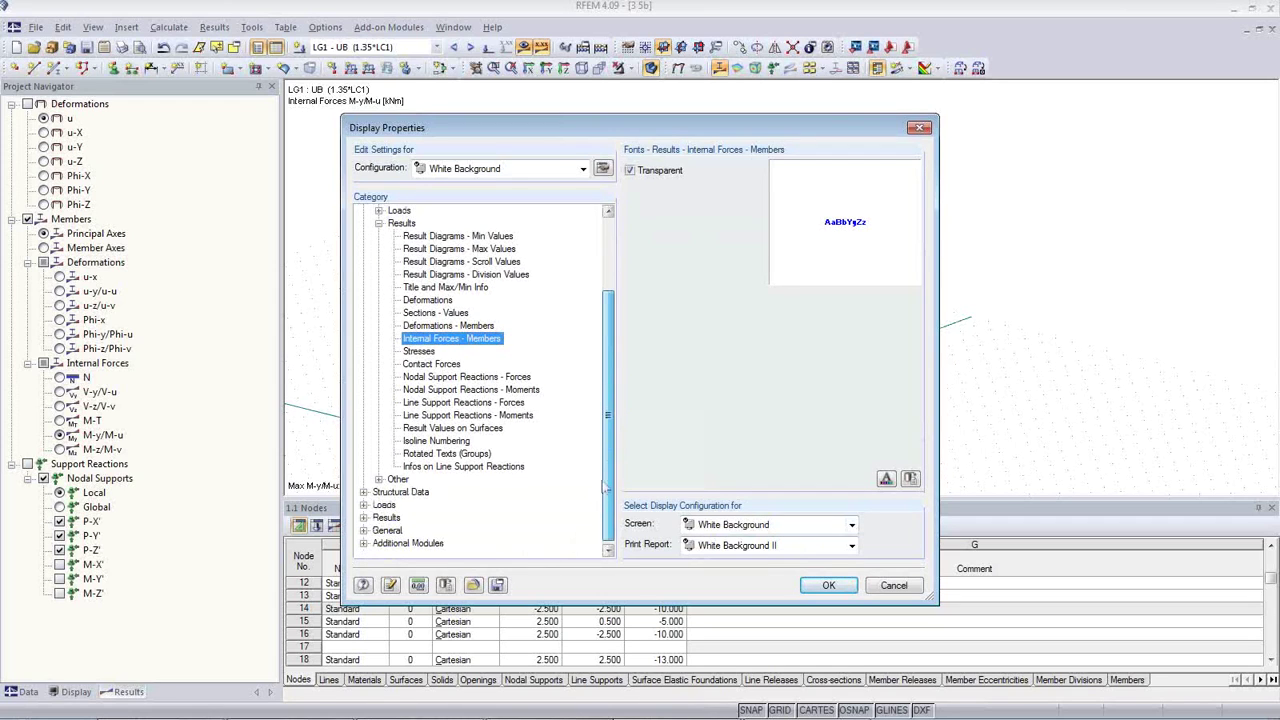
# Examine the line and hatch display settings for member internal forces results, and close the display properties.
pyautogui.doubleClick(400, 481)
pyautogui.scroll(-1, 487, 428)
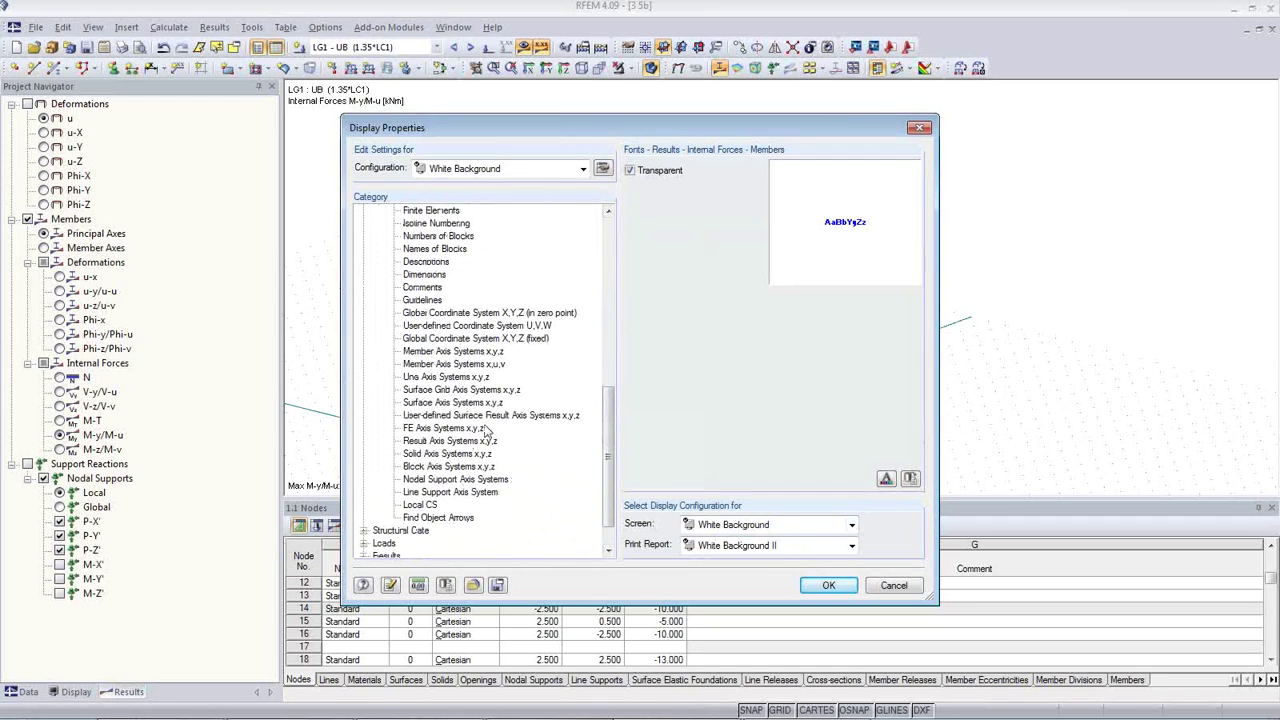
pyautogui.scroll(-1, 487, 428)
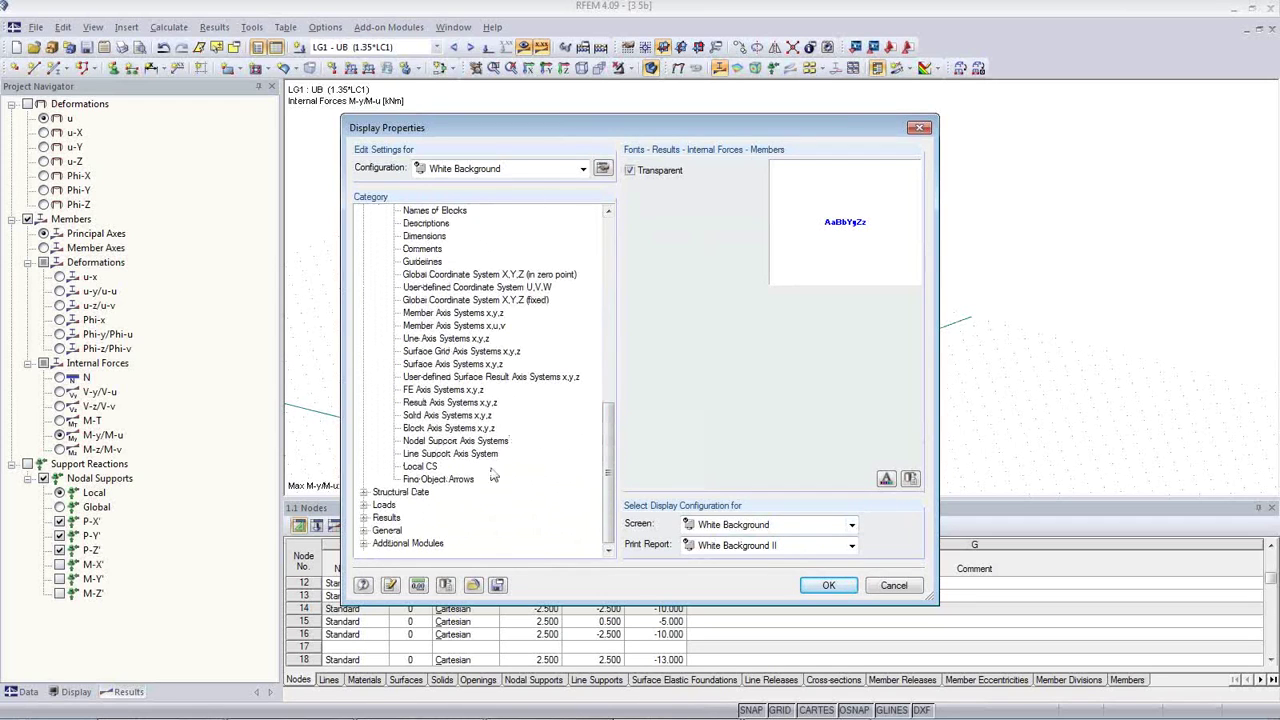
pyautogui.click(363, 517)
pyautogui.click(378, 518)
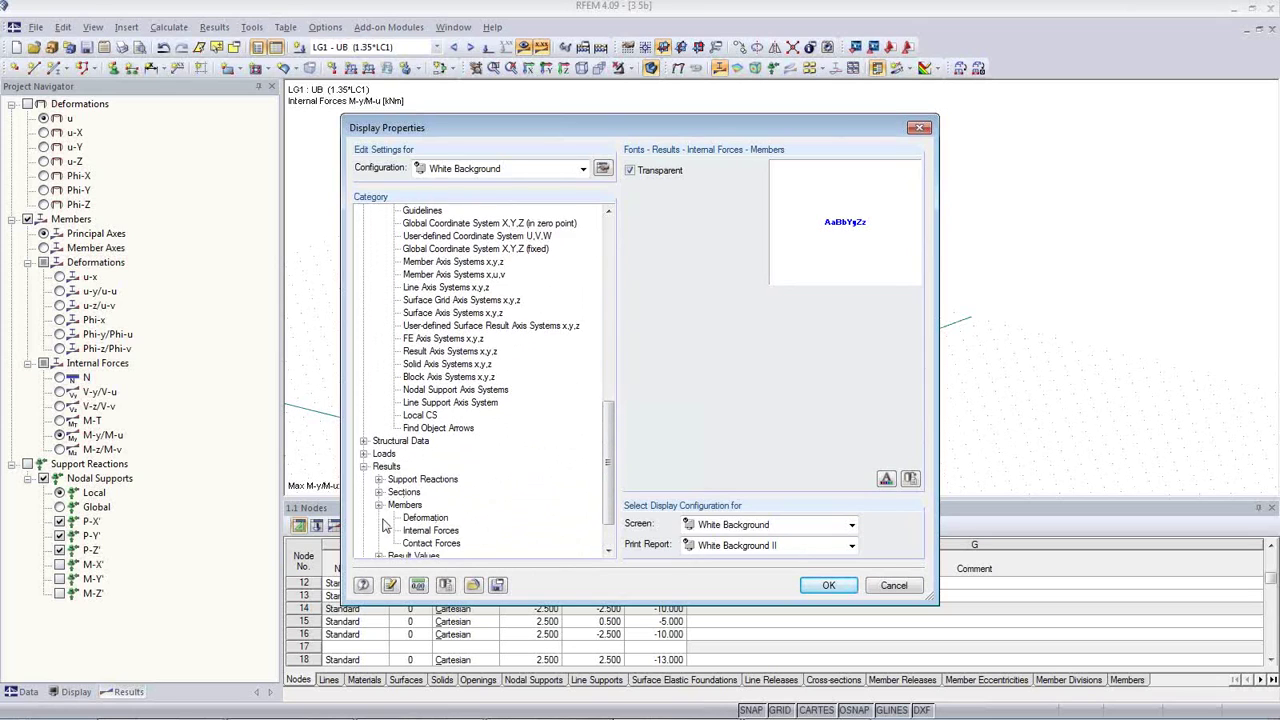
pyautogui.click(445, 531)
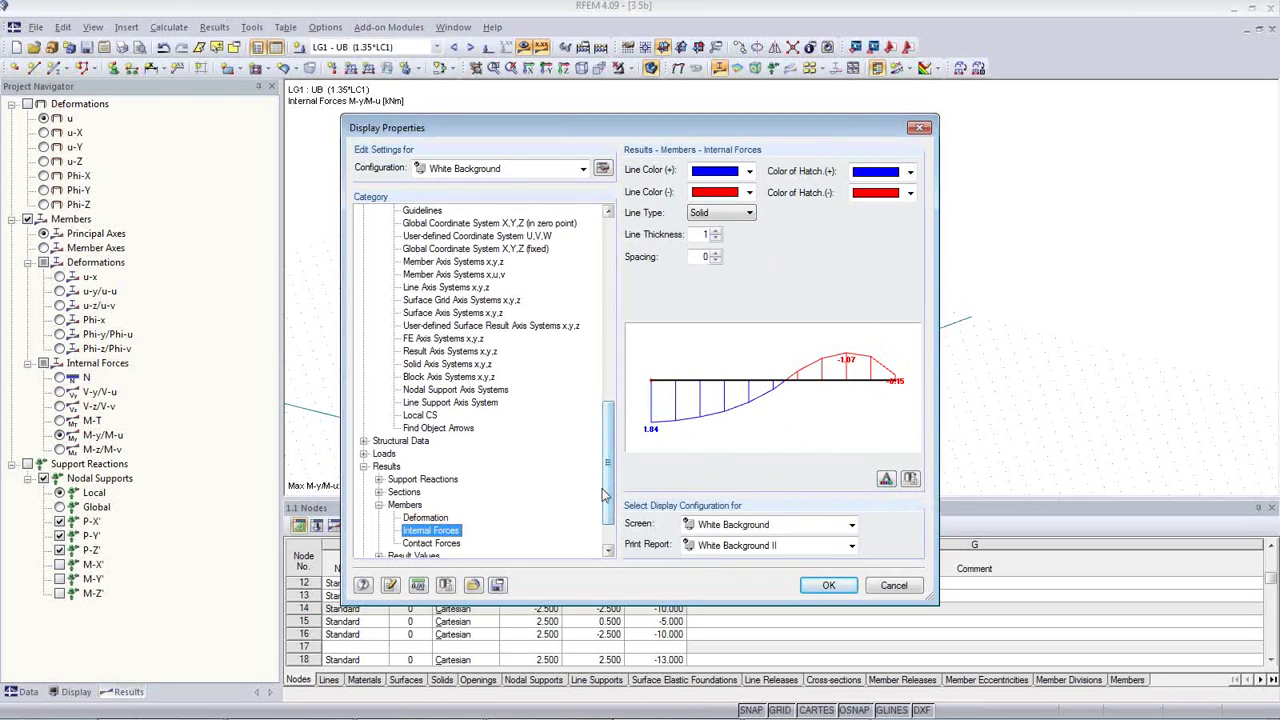
pyautogui.scroll(-1, 607, 495)
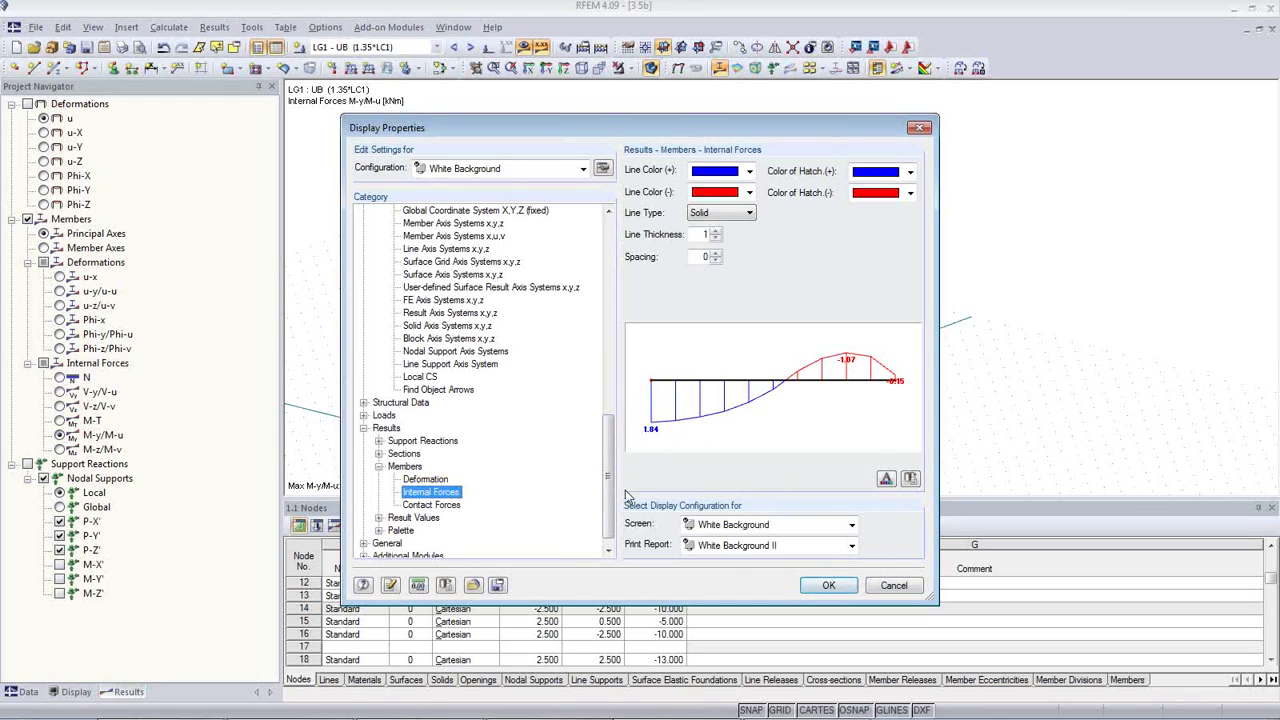
pyautogui.moveTo(611, 514); pyautogui.dragTo(610, 483)
pyautogui.scroll(-8, 480, 350)
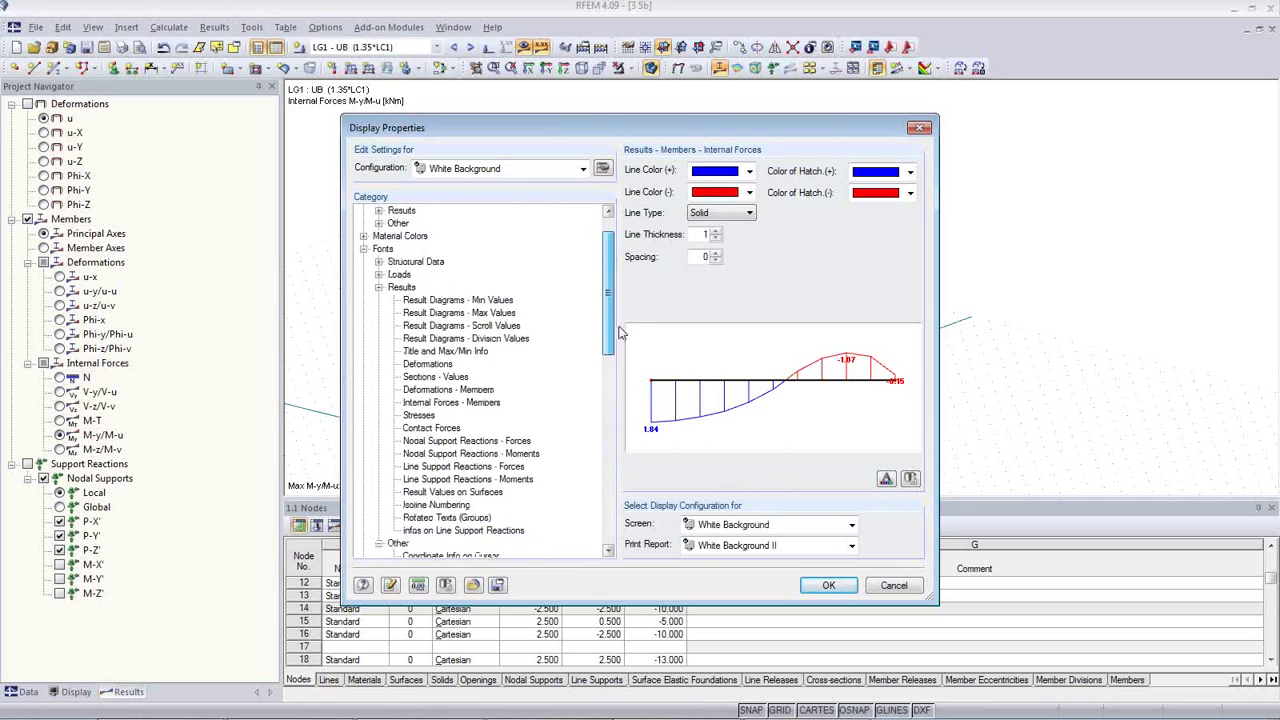
pyautogui.click(825, 587)
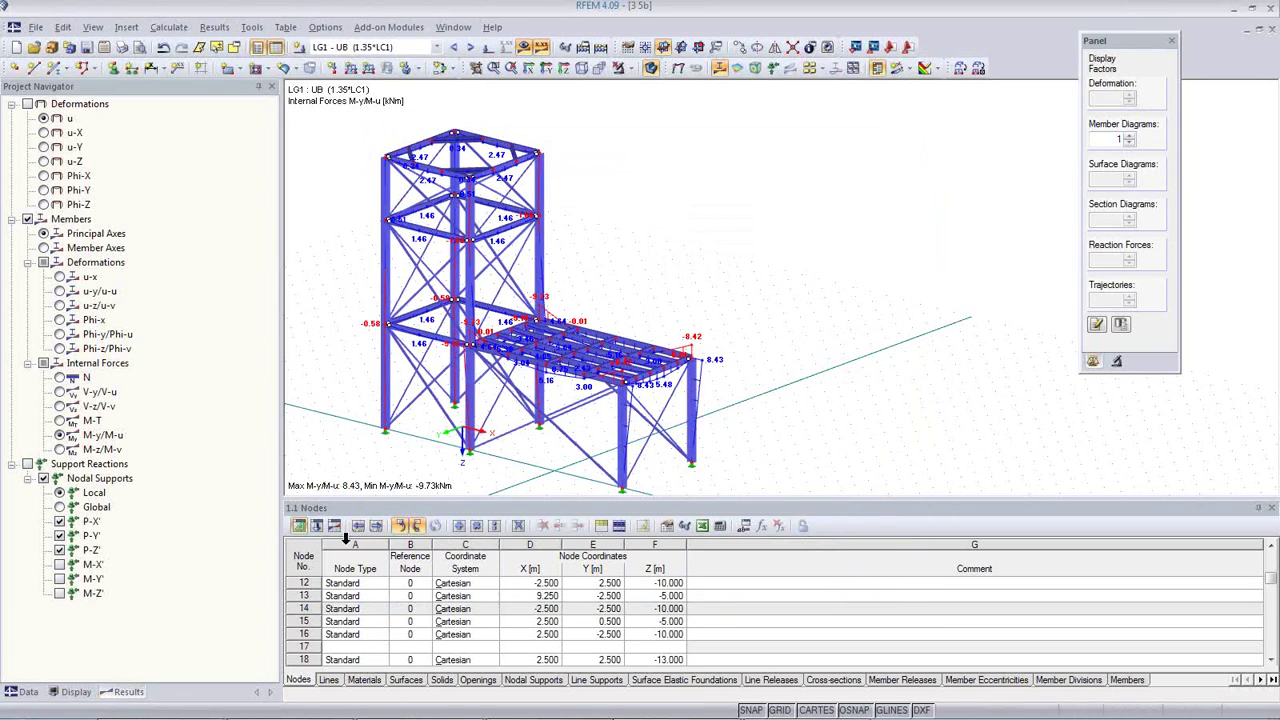
# Set the decimal places for support and internal forces results to 1 in the model's units and decimal places settings.
pyautogui.click(28, 692)
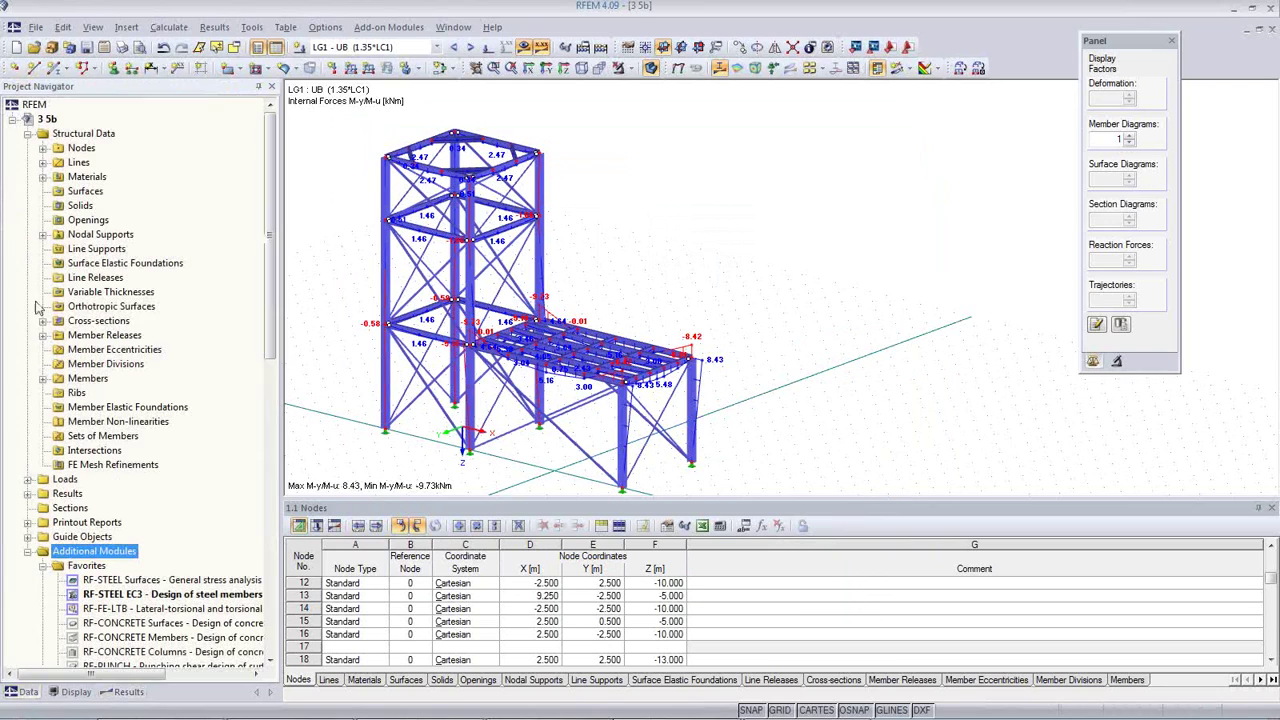
pyautogui.rightClick(40, 119)
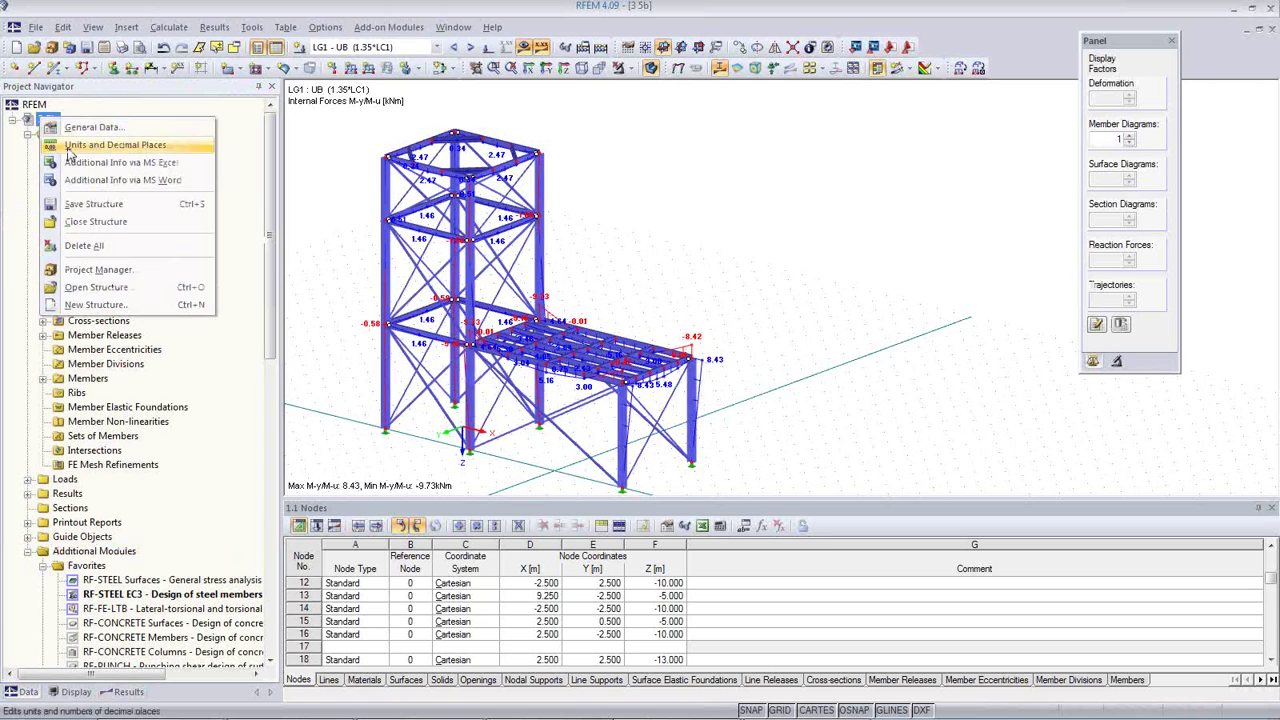
pyautogui.click(72, 155)
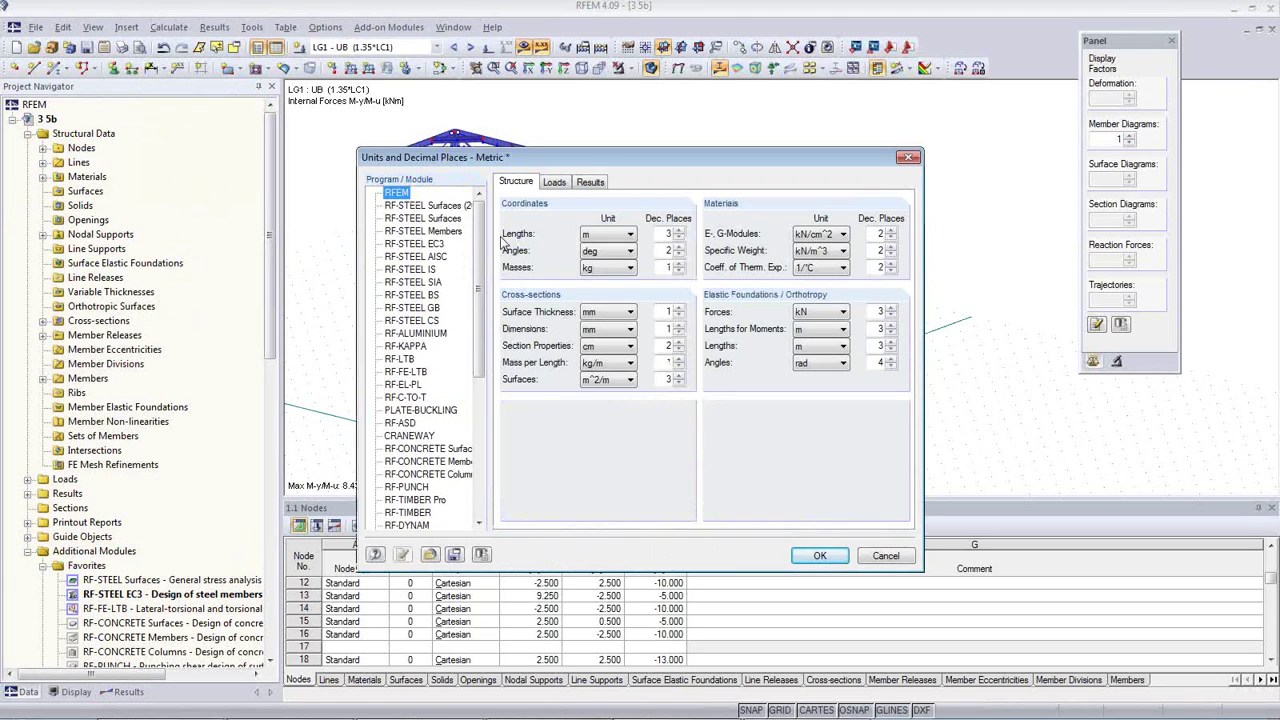
pyautogui.click(586, 183)
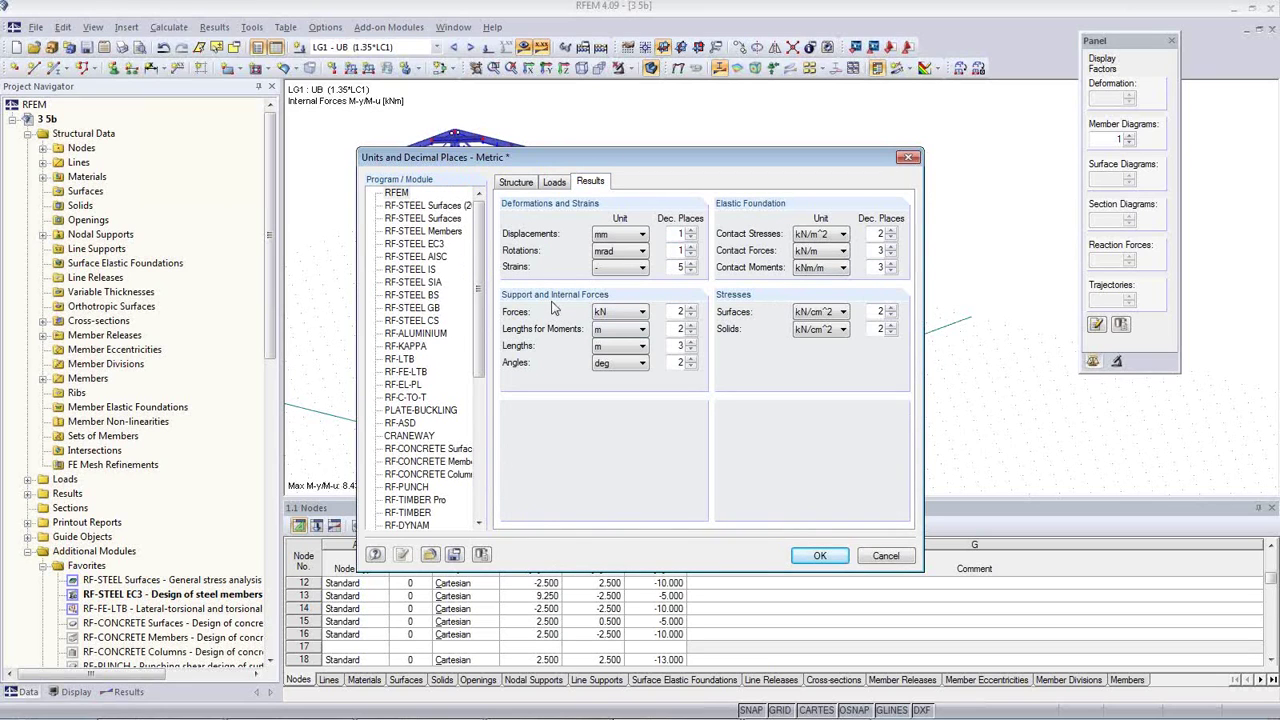
pyautogui.doubleClick(681, 311)
pyautogui.moveTo(669, 160); pyautogui.dragTo(369, 115)
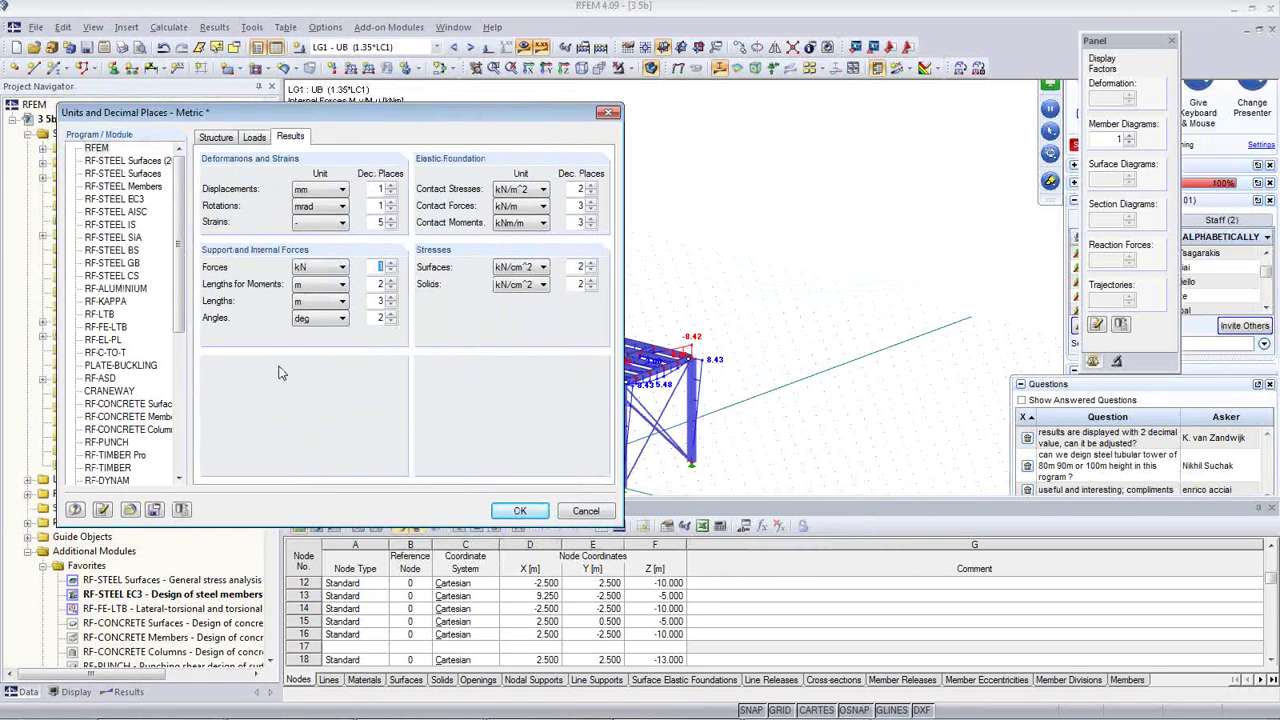
pyautogui.click(102, 513)
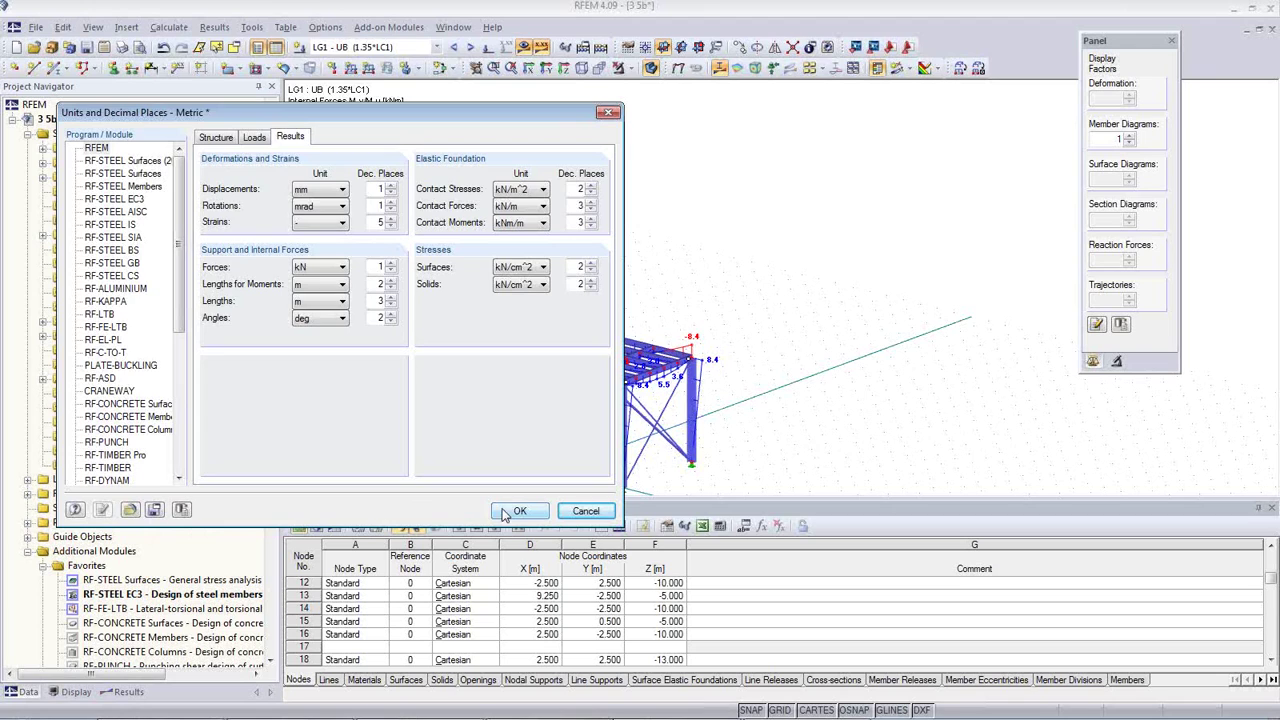
pyautogui.click(538, 515)
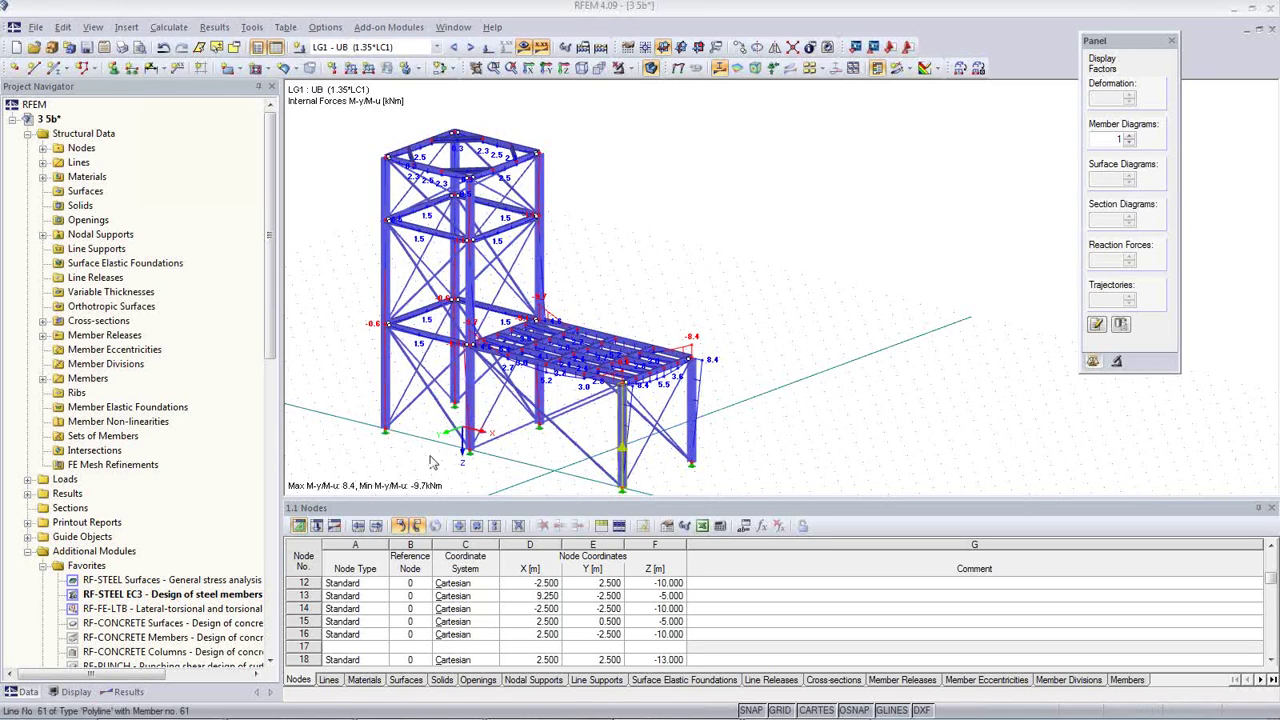
# Examine the parametric hollow rectangle option in the cross-section library for platform column member 62, and leave without changing the member.
pyautogui.doubleClick(697, 425)
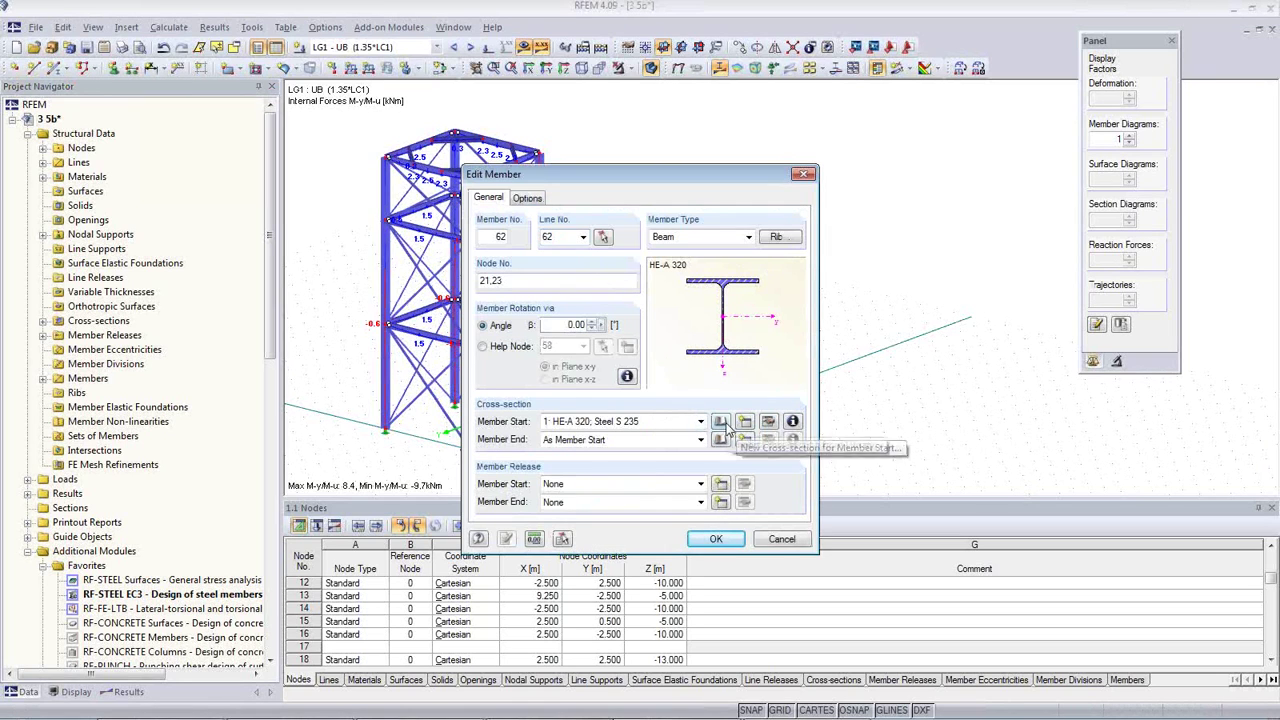
pyautogui.click(744, 421)
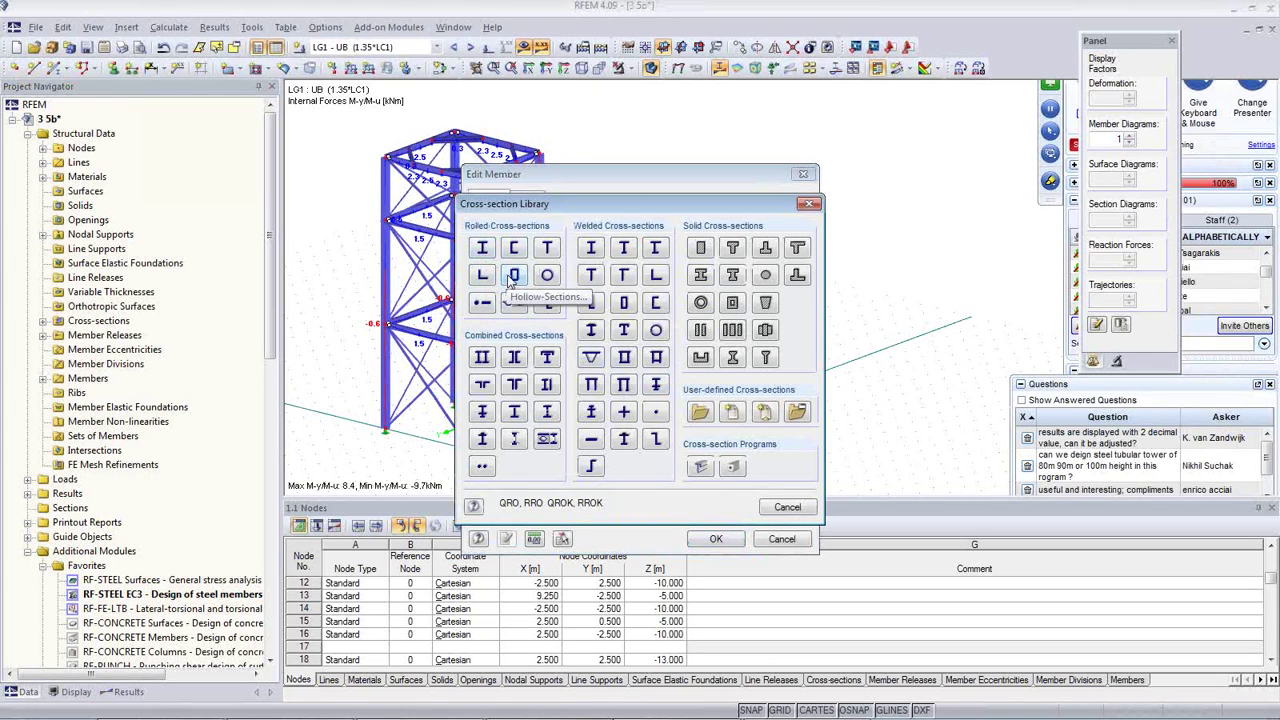
pyautogui.click(626, 306)
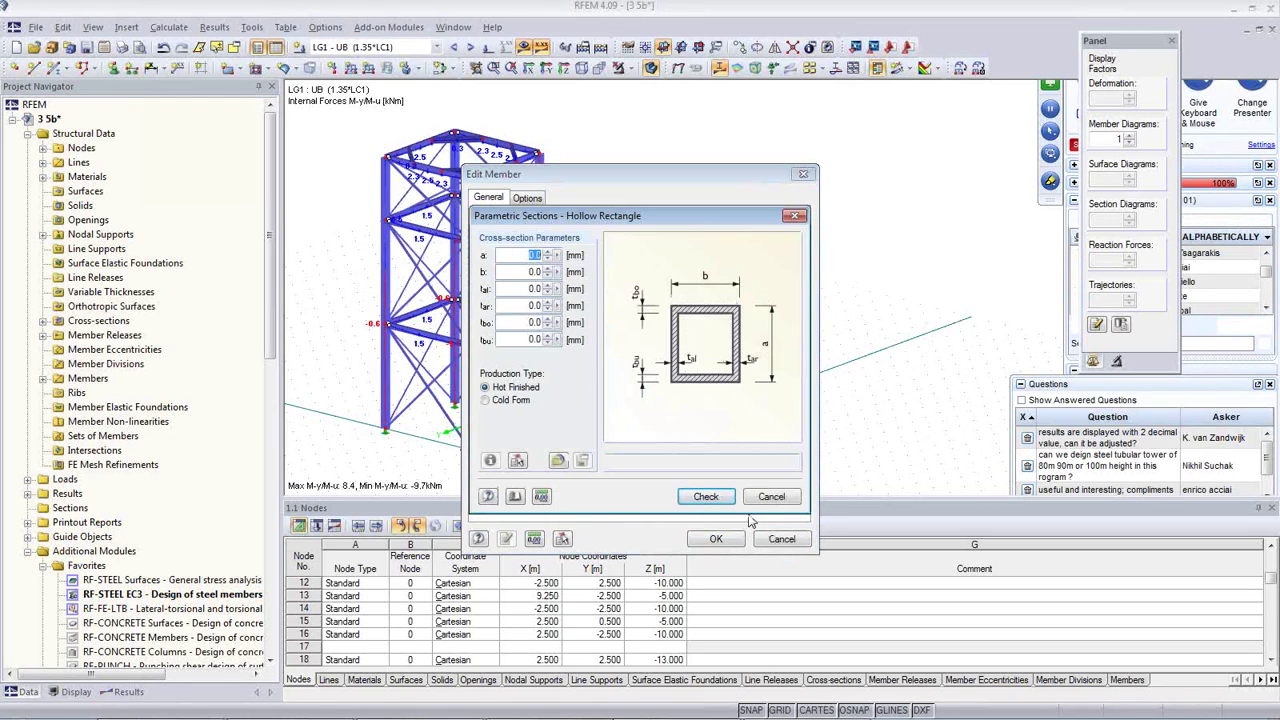
pyautogui.click(706, 500)
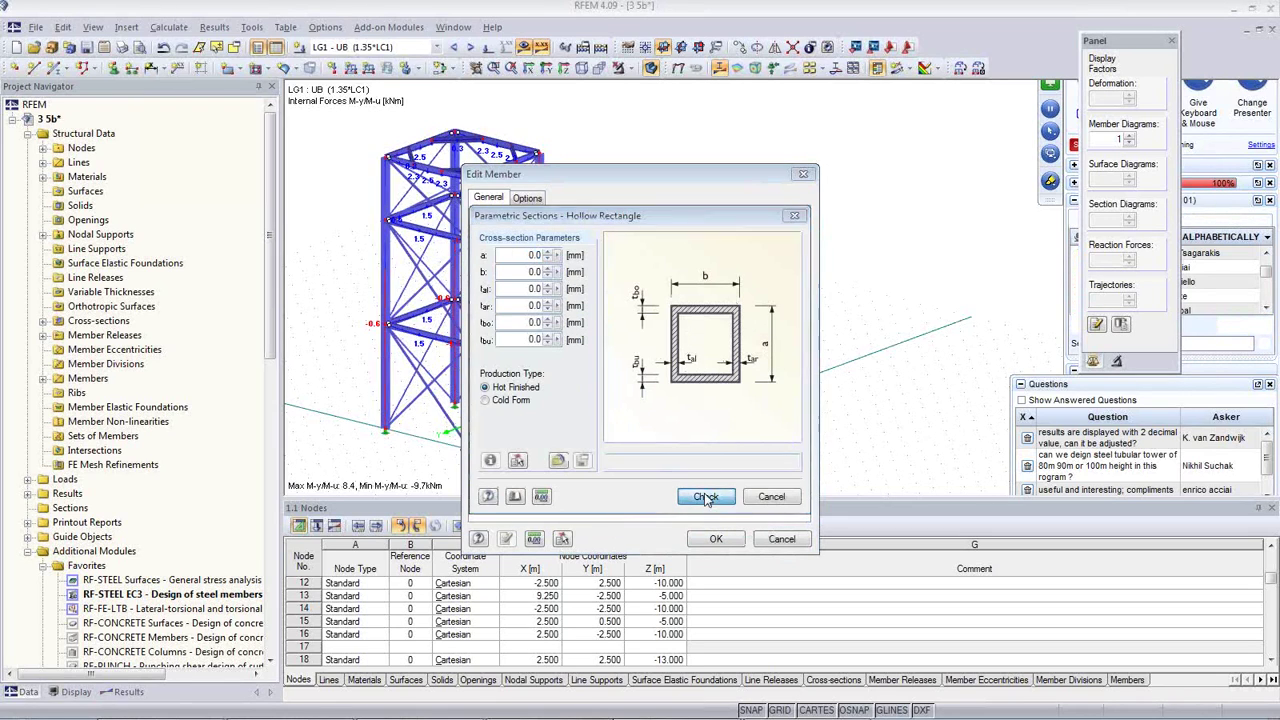
pyautogui.click(640, 388)
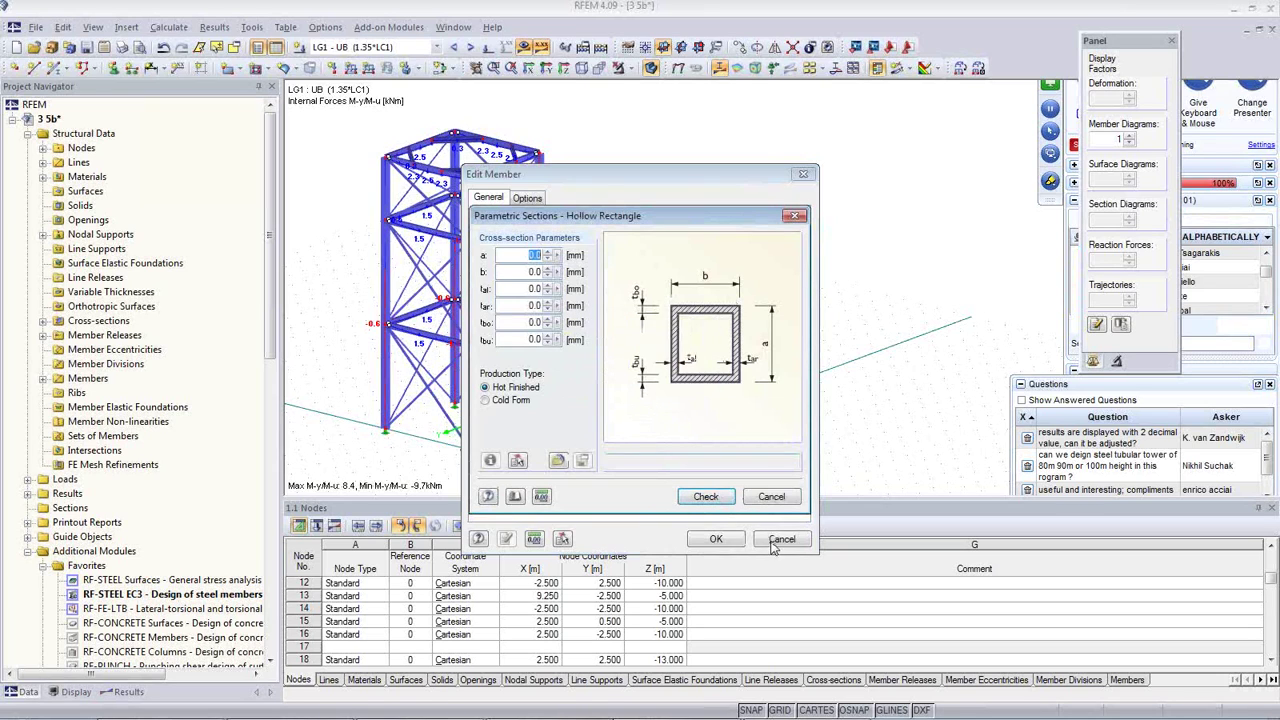
pyautogui.click(768, 497)
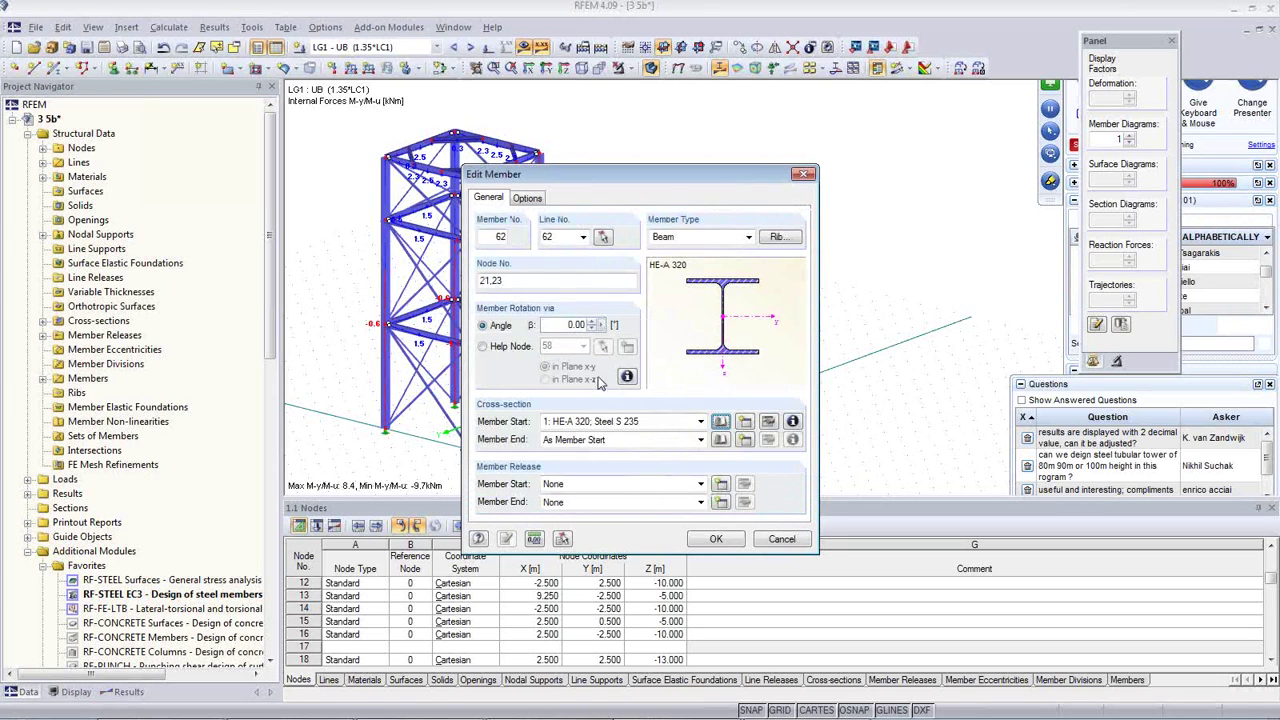
pyautogui.click(786, 541)
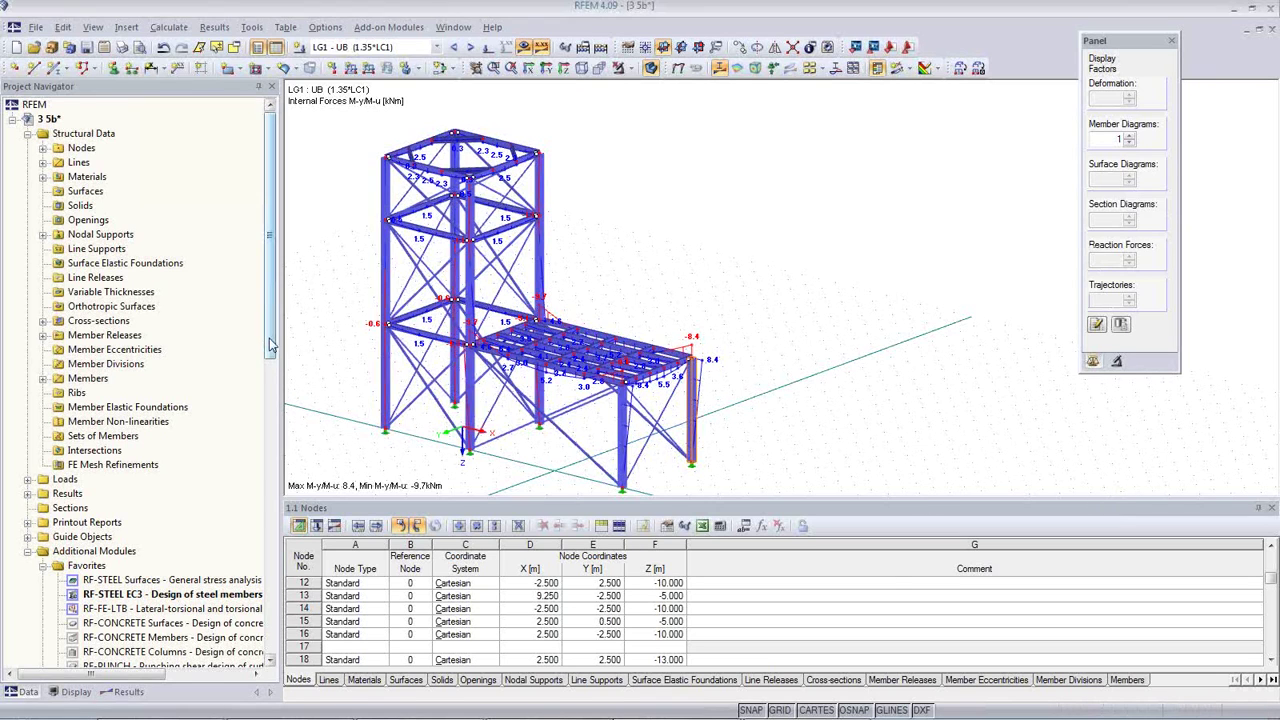
# Look through the list of additional modules and show the stability settings in the RF-STEEL EC3 design details.
pyautogui.scroll(-15, 250, 655)
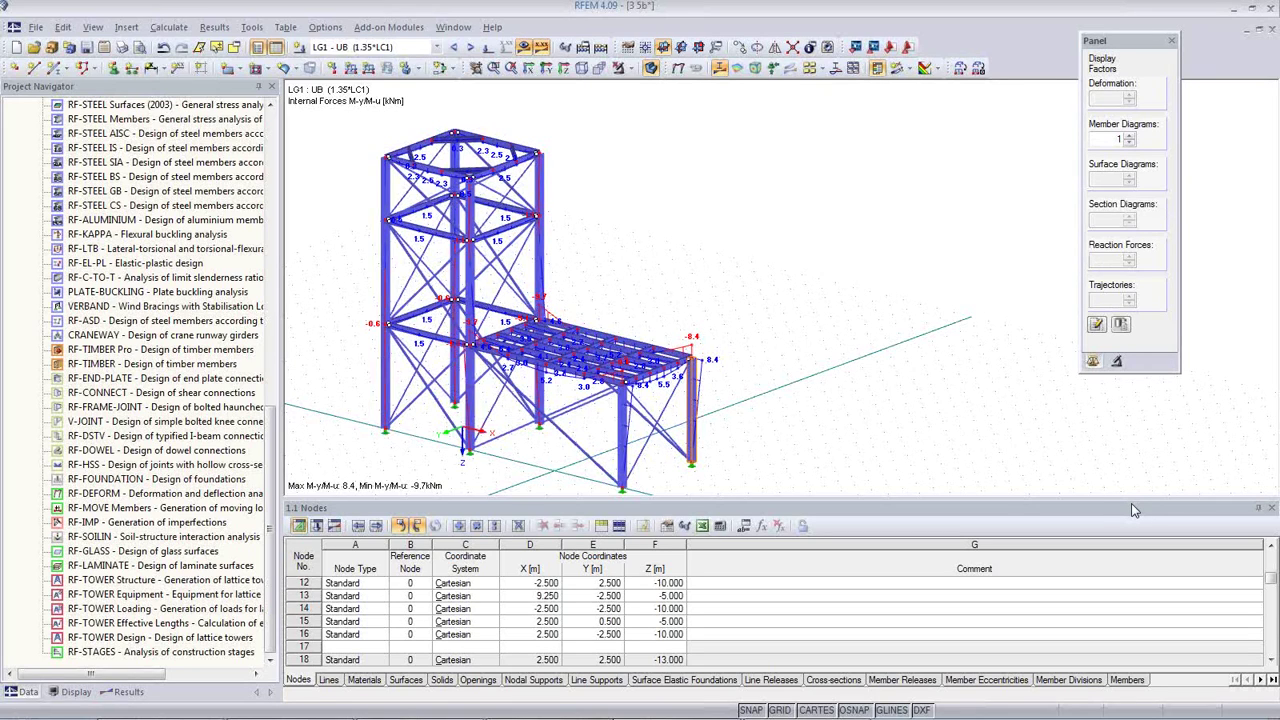
pyautogui.moveTo(271, 512); pyautogui.dragTo(276, 366)
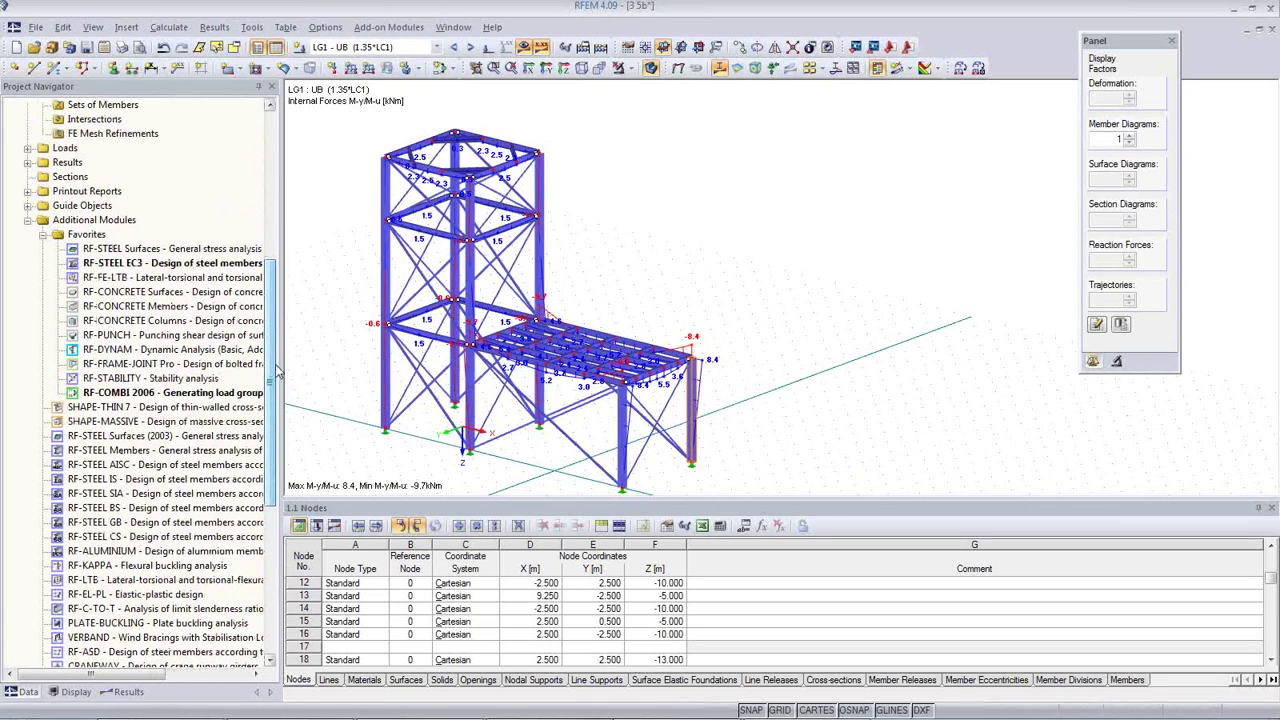
pyautogui.doubleClick(190, 263)
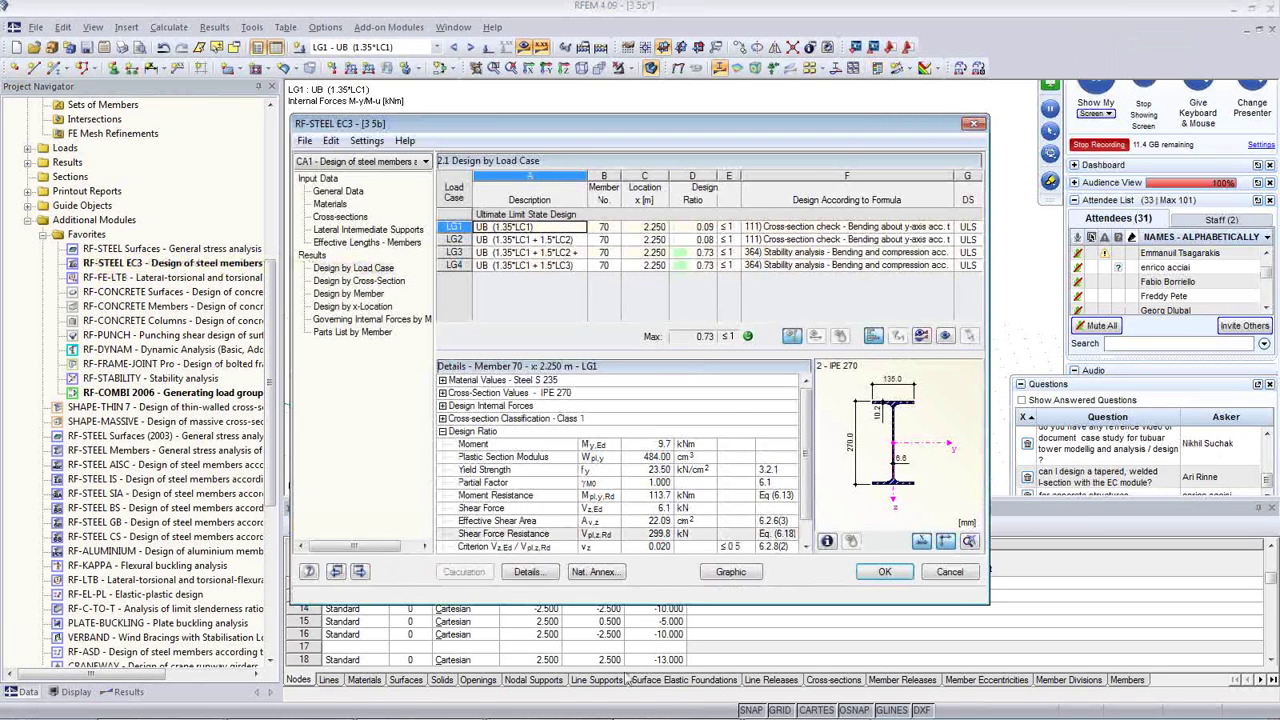
pyautogui.click(550, 572)
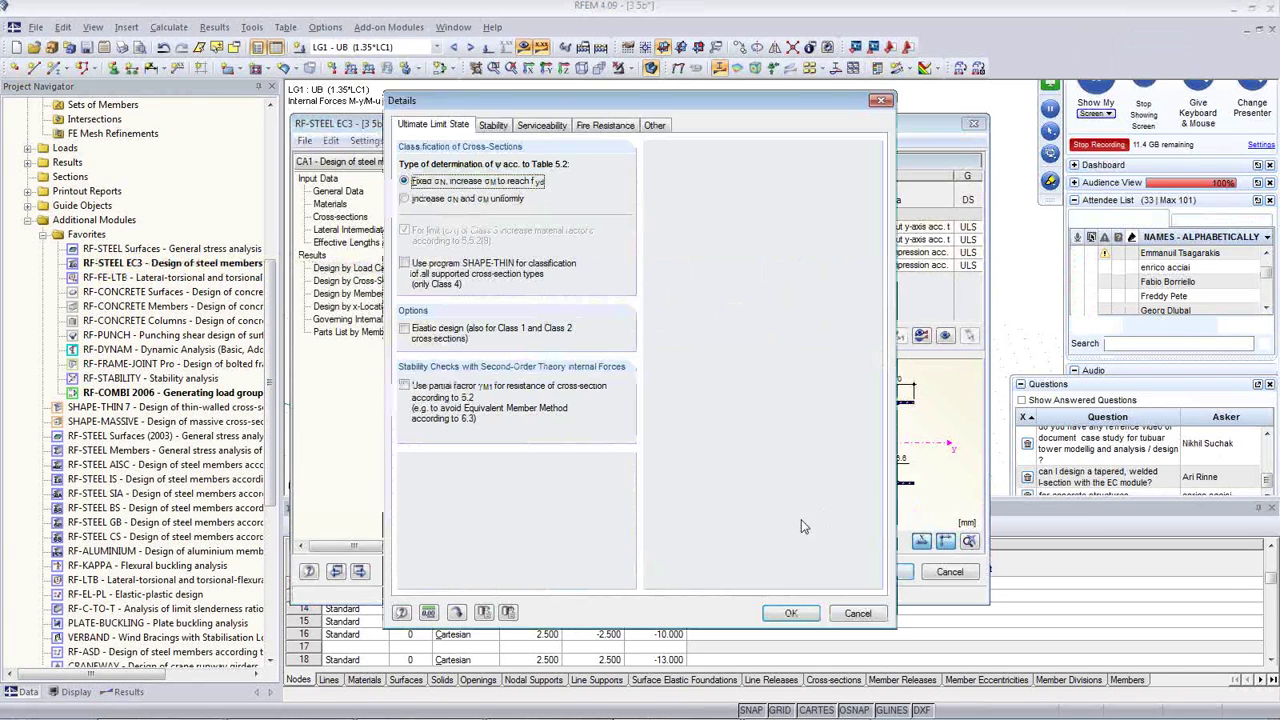
pyautogui.click(492, 126)
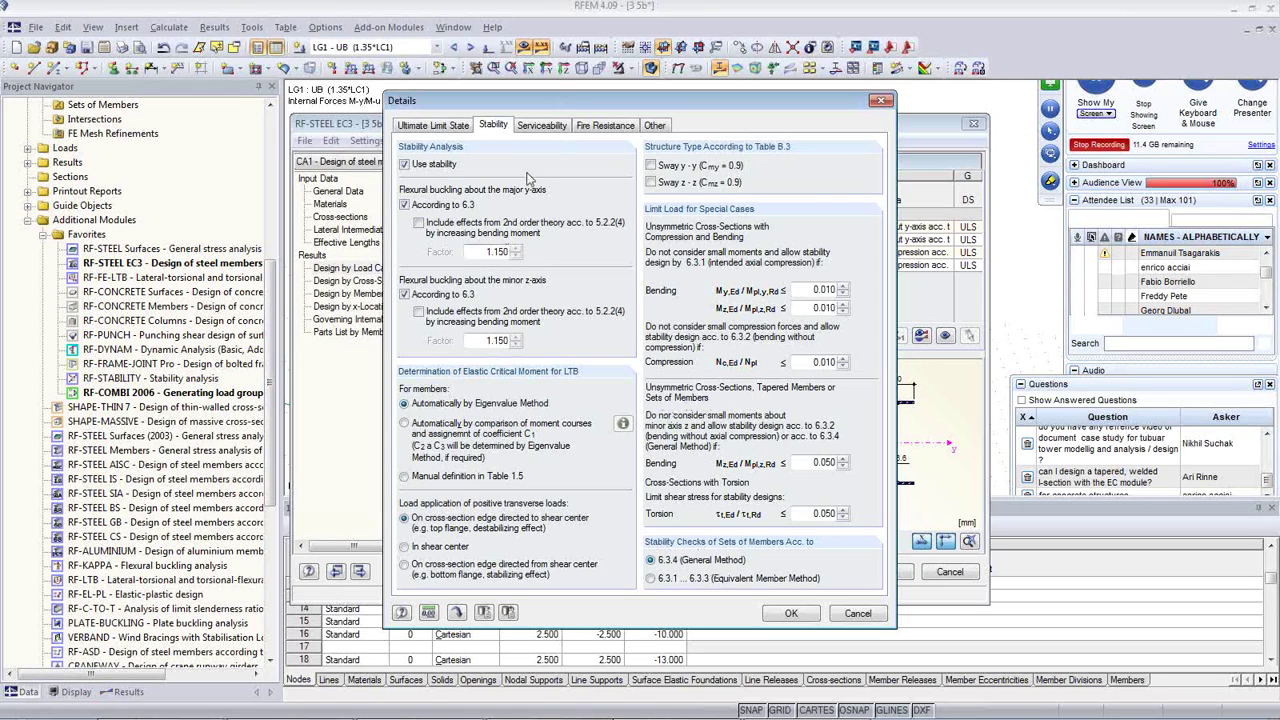
# Examine the serviceability and other design details and the CEN National Annex settings in RF-STEEL EC3, and leave the module without changes.
pyautogui.click(548, 130)
pyautogui.click(657, 128)
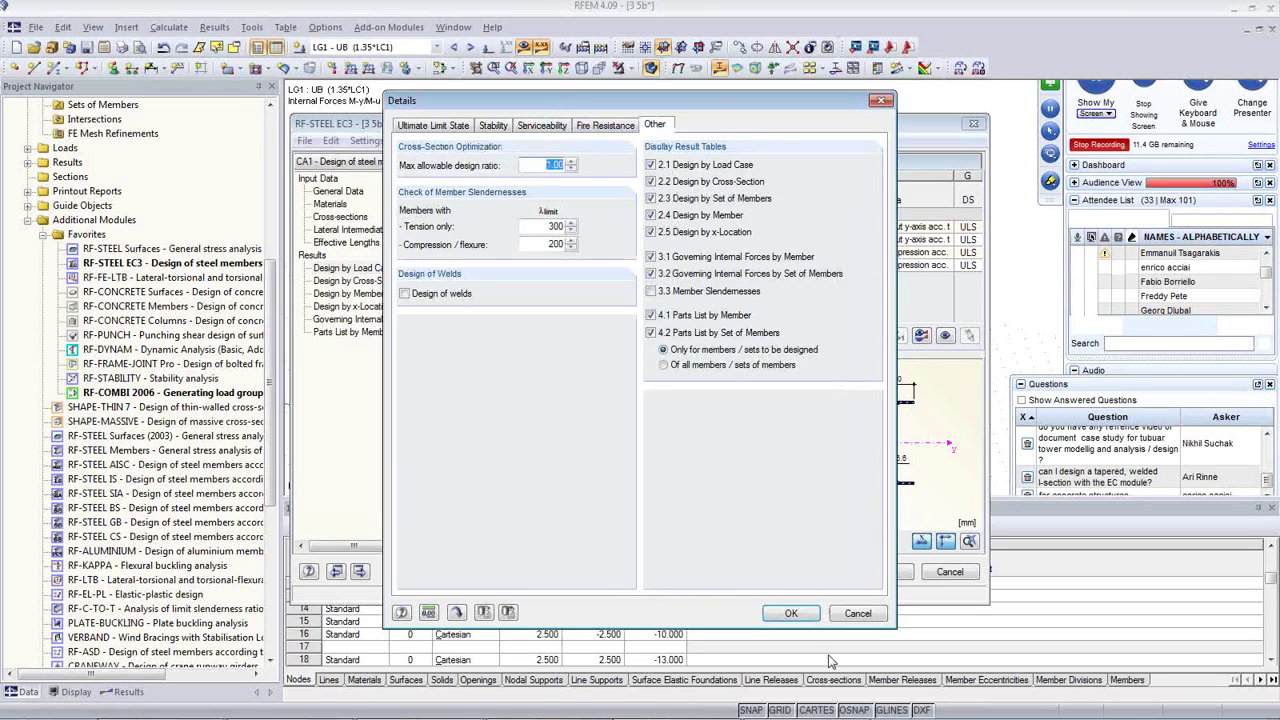
pyautogui.click(832, 614)
pyautogui.click(550, 576)
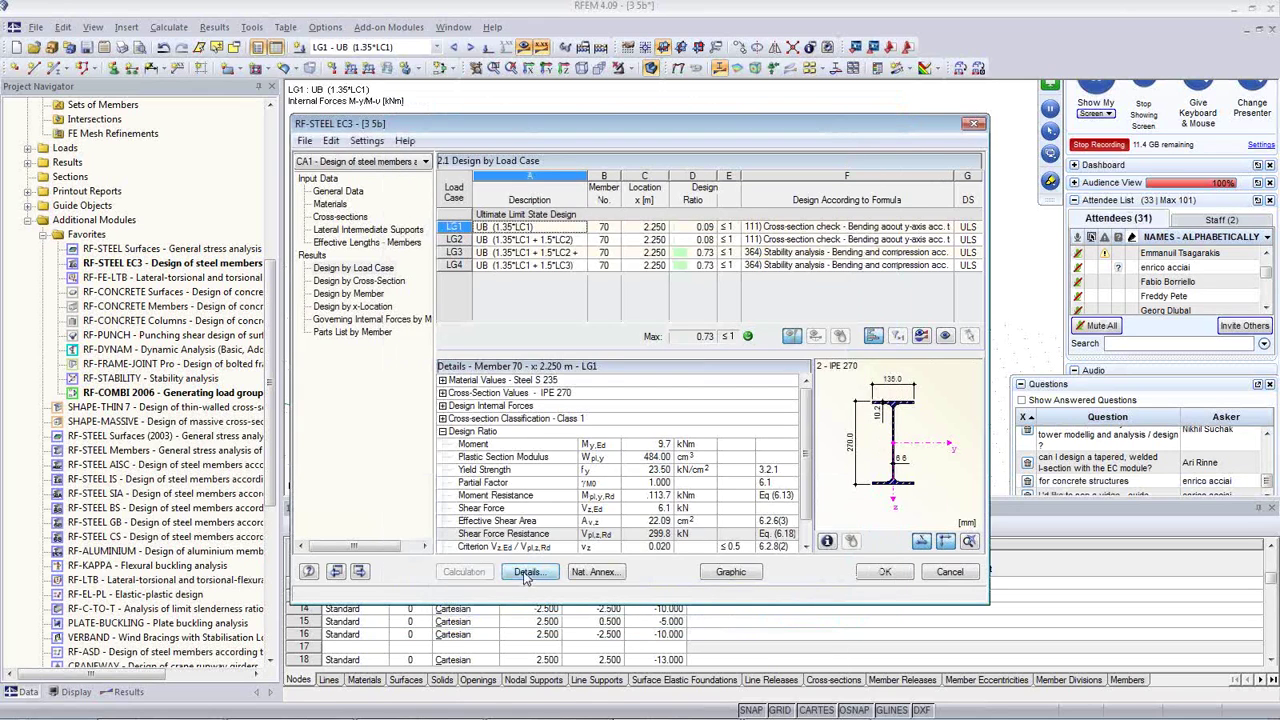
pyautogui.click(857, 614)
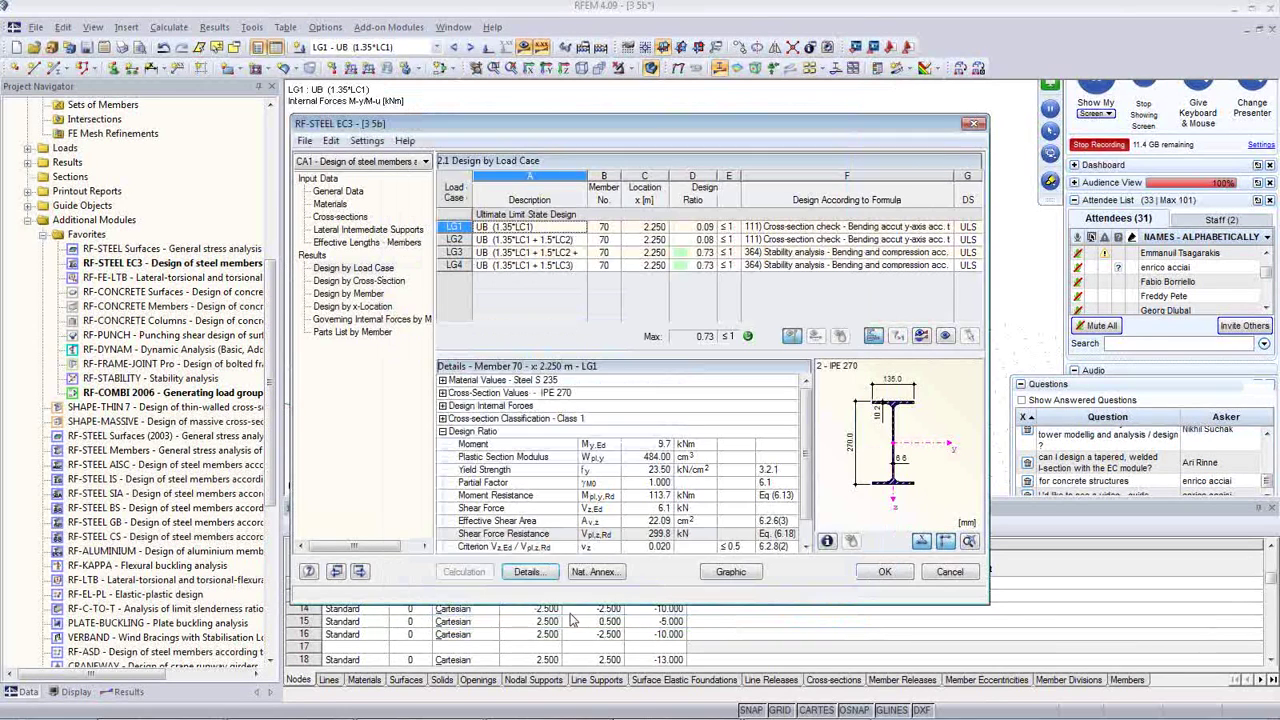
pyautogui.click(600, 576)
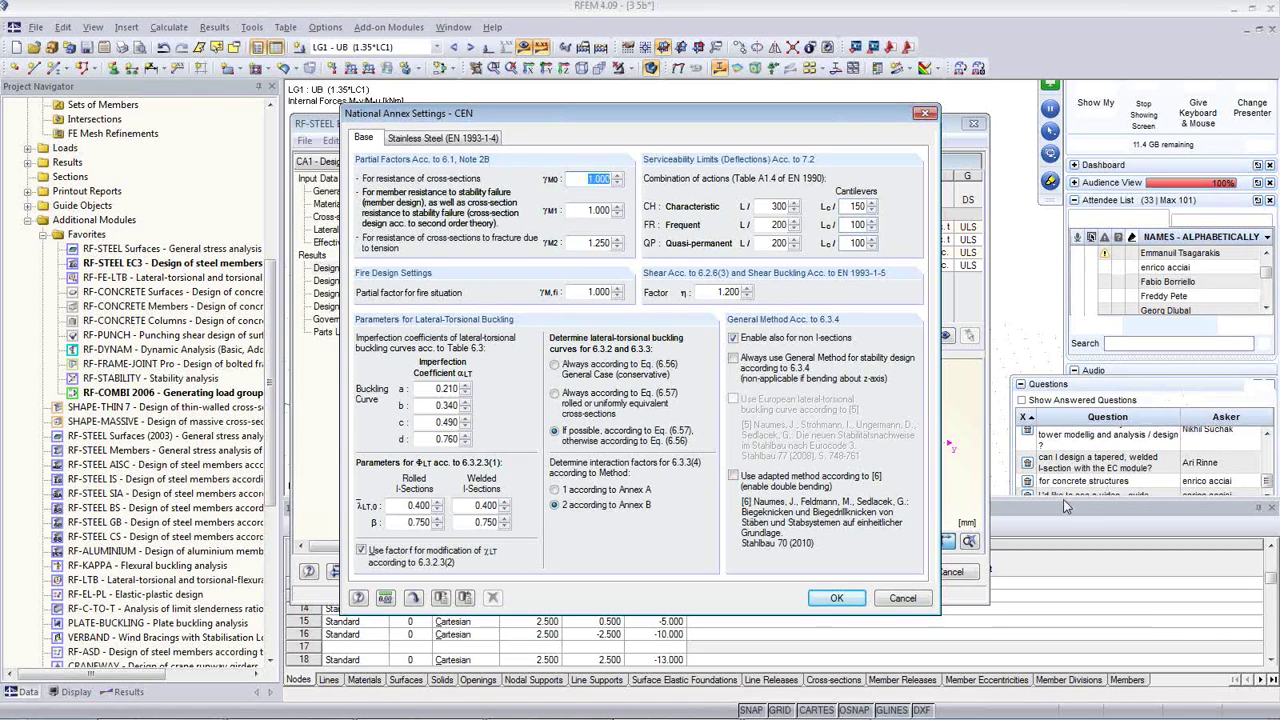
pyautogui.click(896, 600)
pyautogui.click(941, 577)
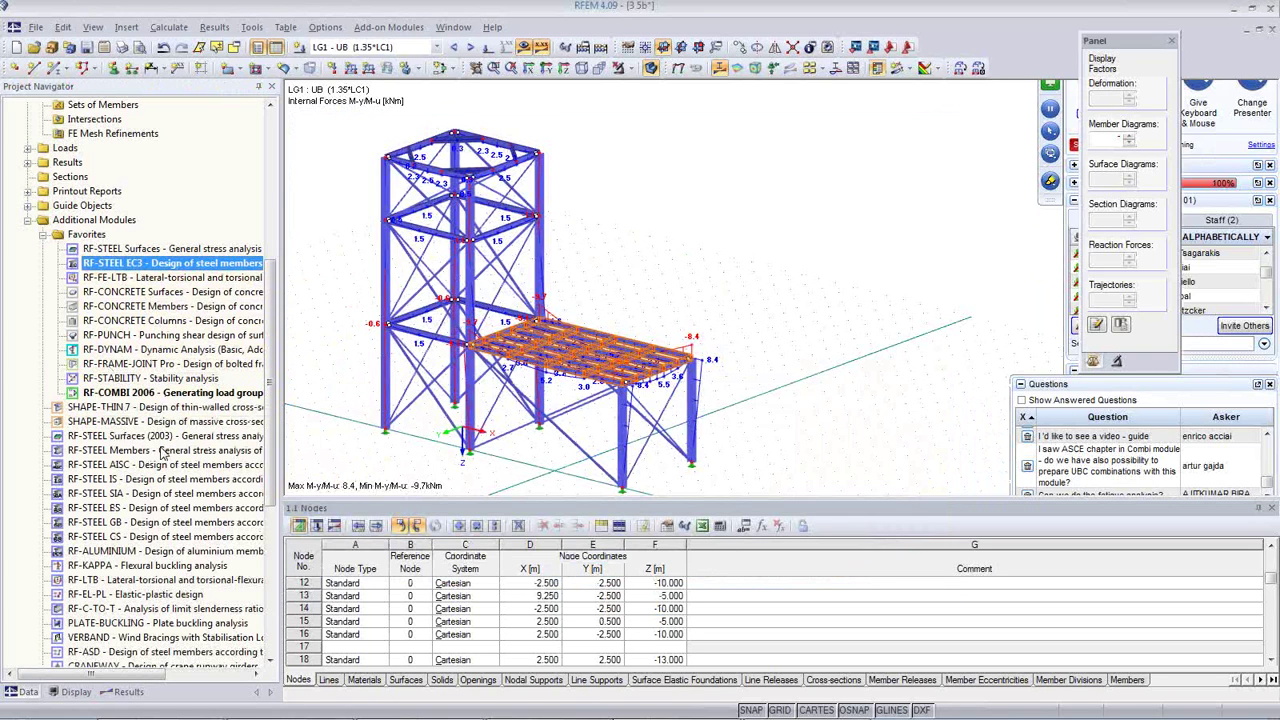
# Show the ASCE 7 combination rules and their list of actions in RF-COMBI 2006, and quit the module without saving.
pyautogui.doubleClick(176, 392)
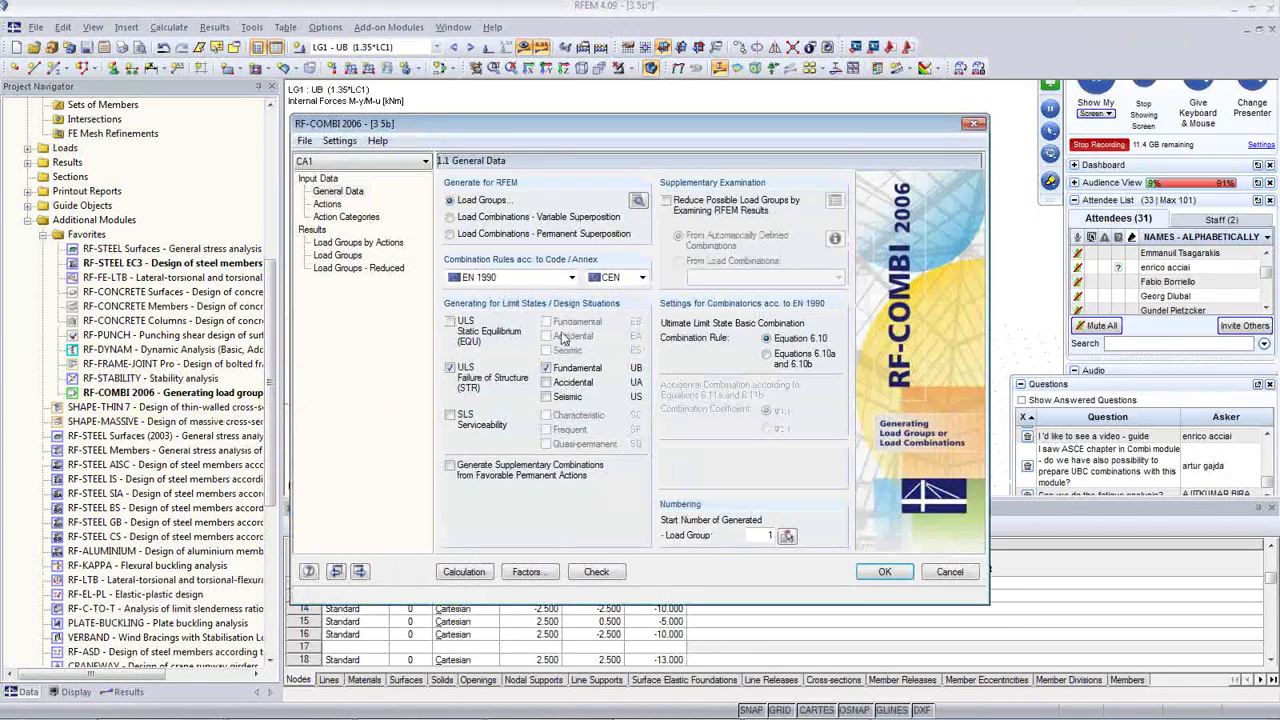
pyautogui.click(571, 278)
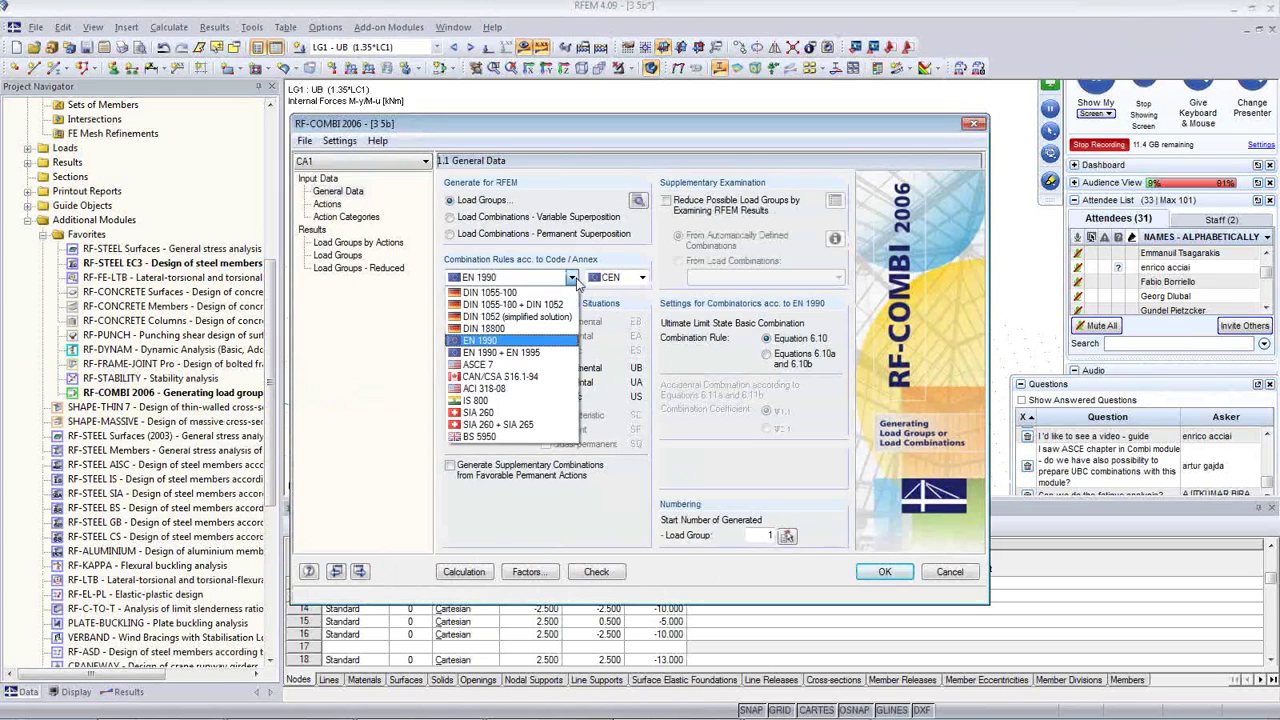
pyautogui.click(548, 372)
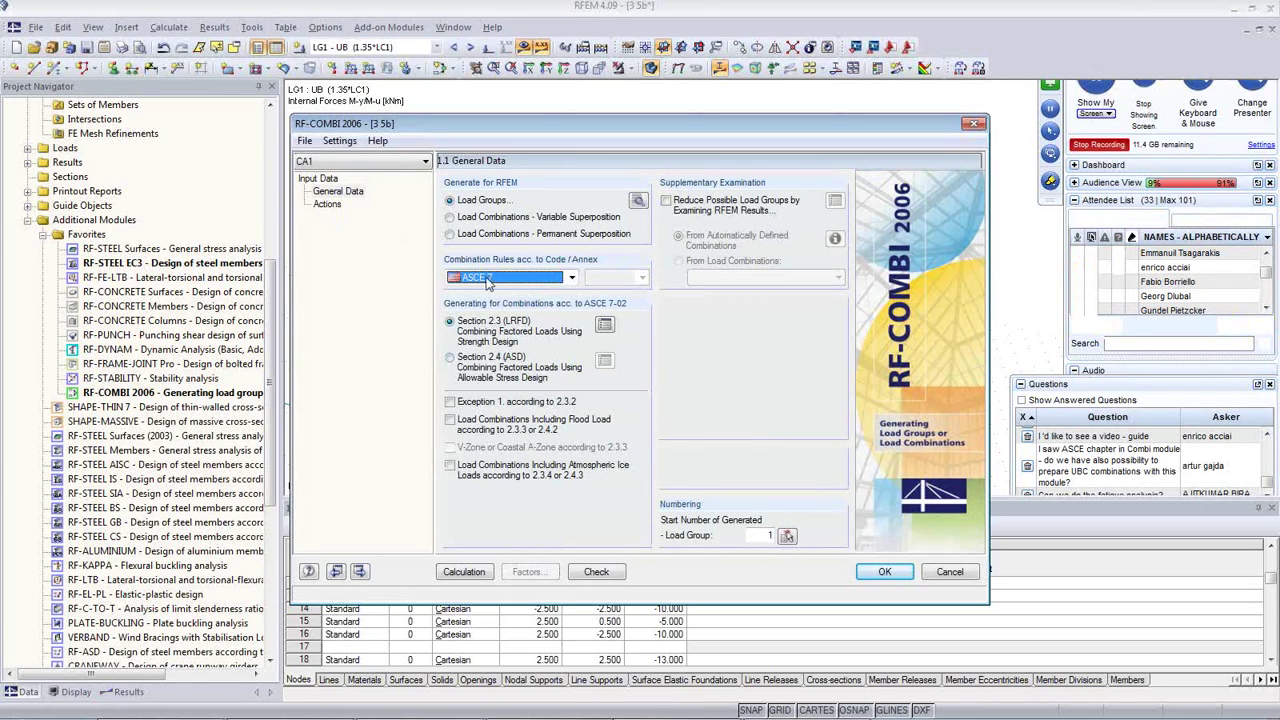
pyautogui.click(327, 204)
pyautogui.moveTo(620, 225); pyautogui.dragTo(621, 280)
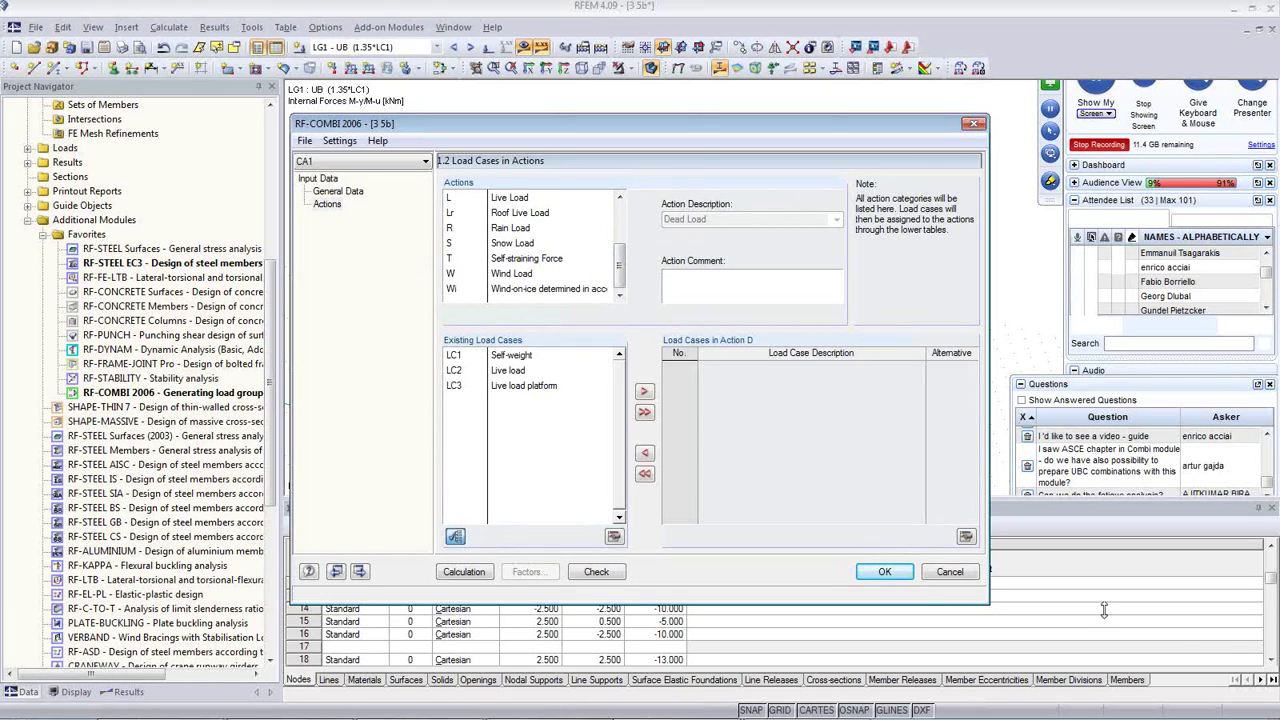
pyautogui.click(949, 575)
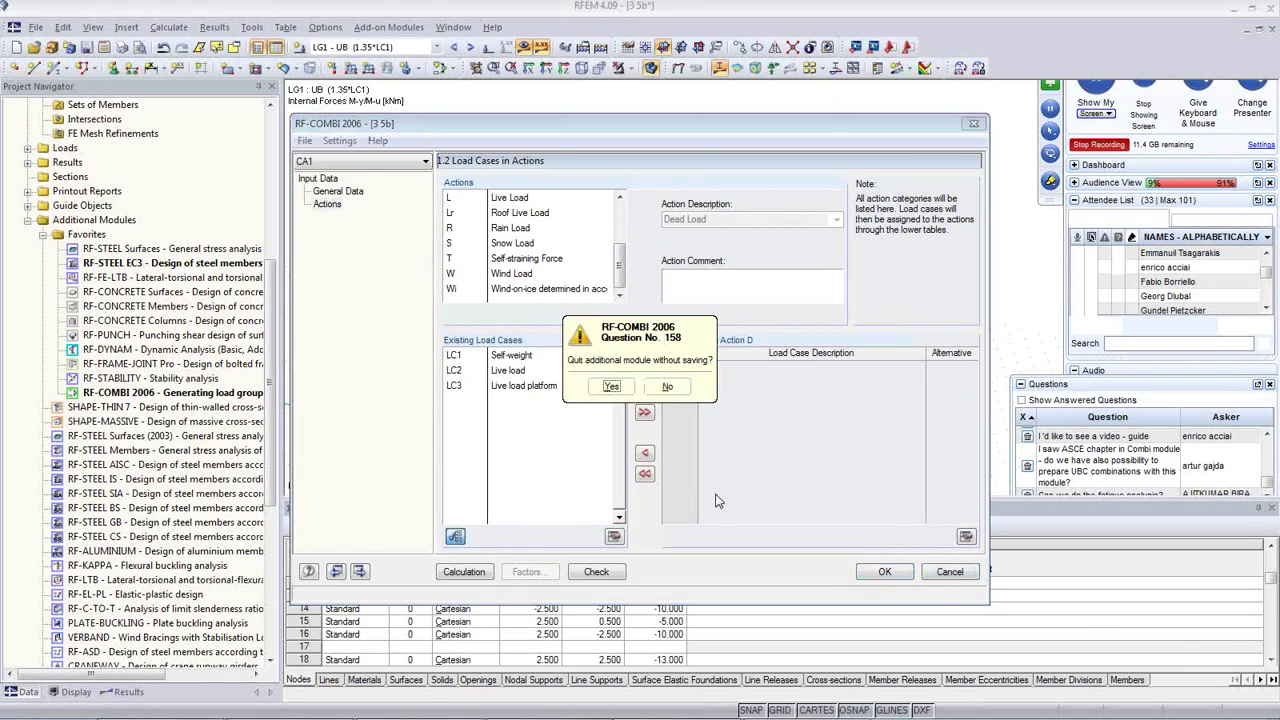
pyautogui.click(609, 396)
# Redefine load group LG1 as 1.35*LC1 + 0.75*LC2 and accept the deletion of its results.
pyautogui.scroll(6, 185, 375)
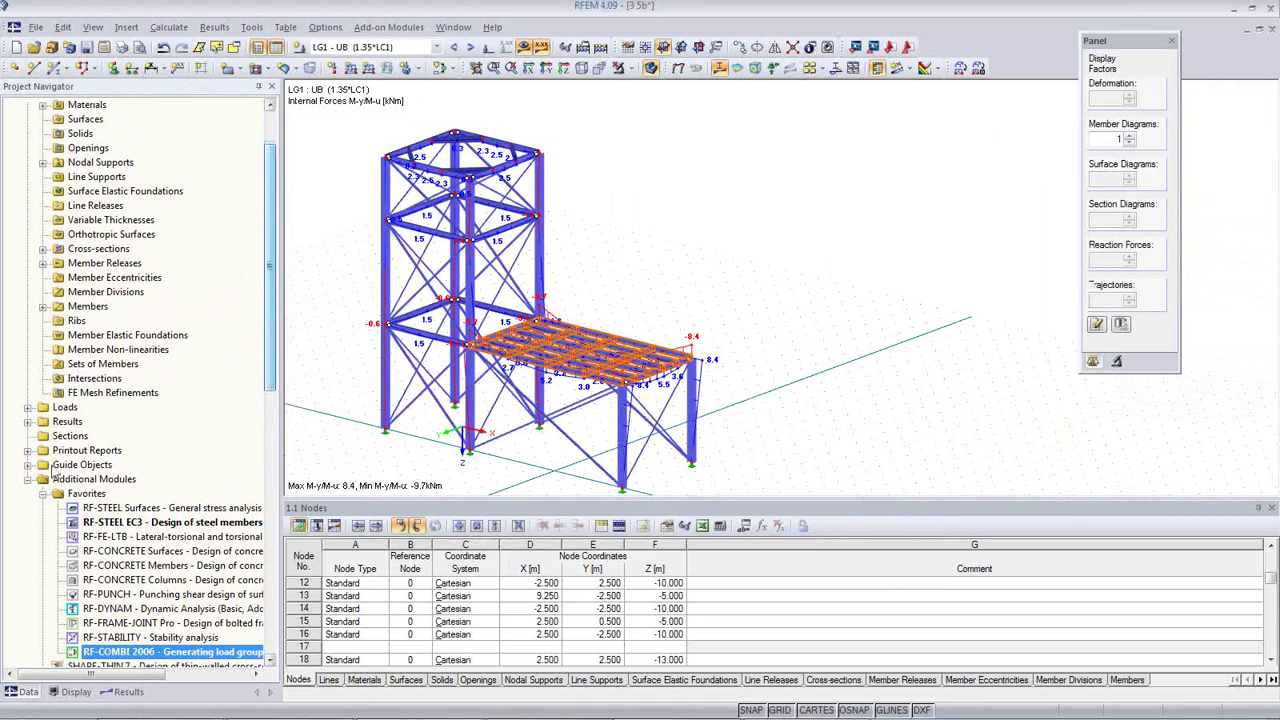
pyautogui.click(29, 407)
pyautogui.doubleClick(112, 450)
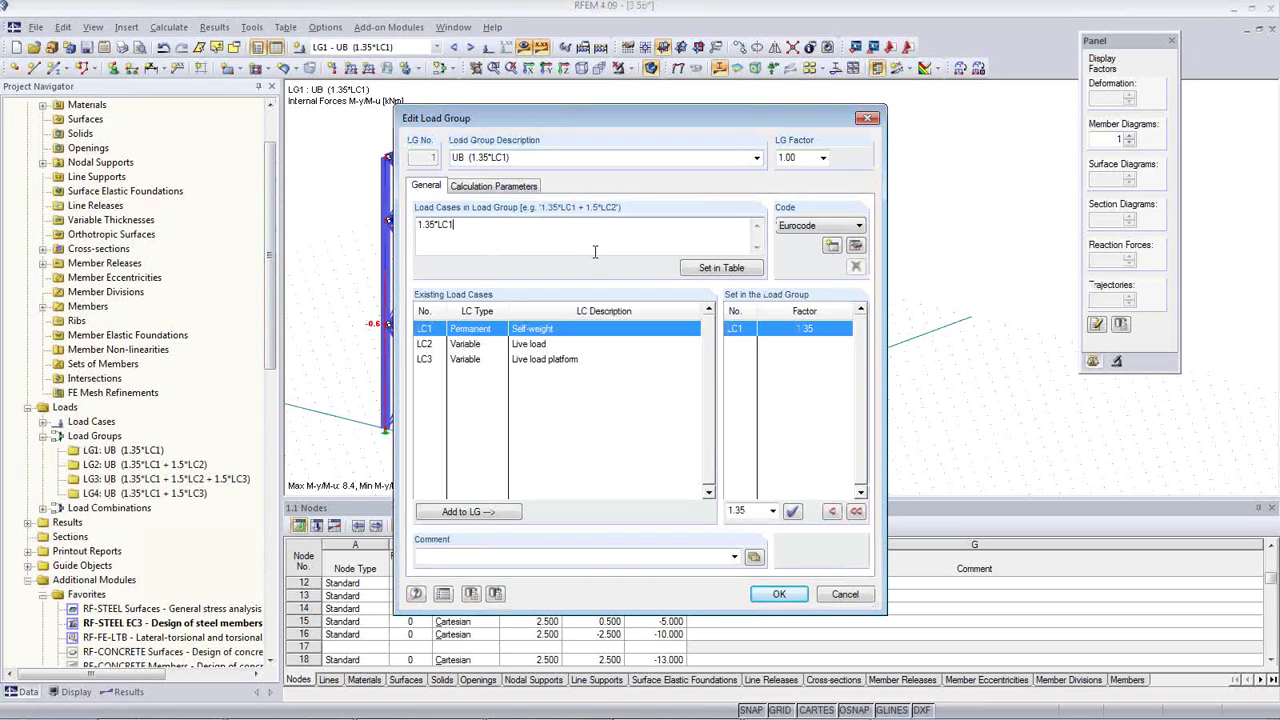
pyautogui.write('*0.75*2')
pyautogui.click(740, 268)
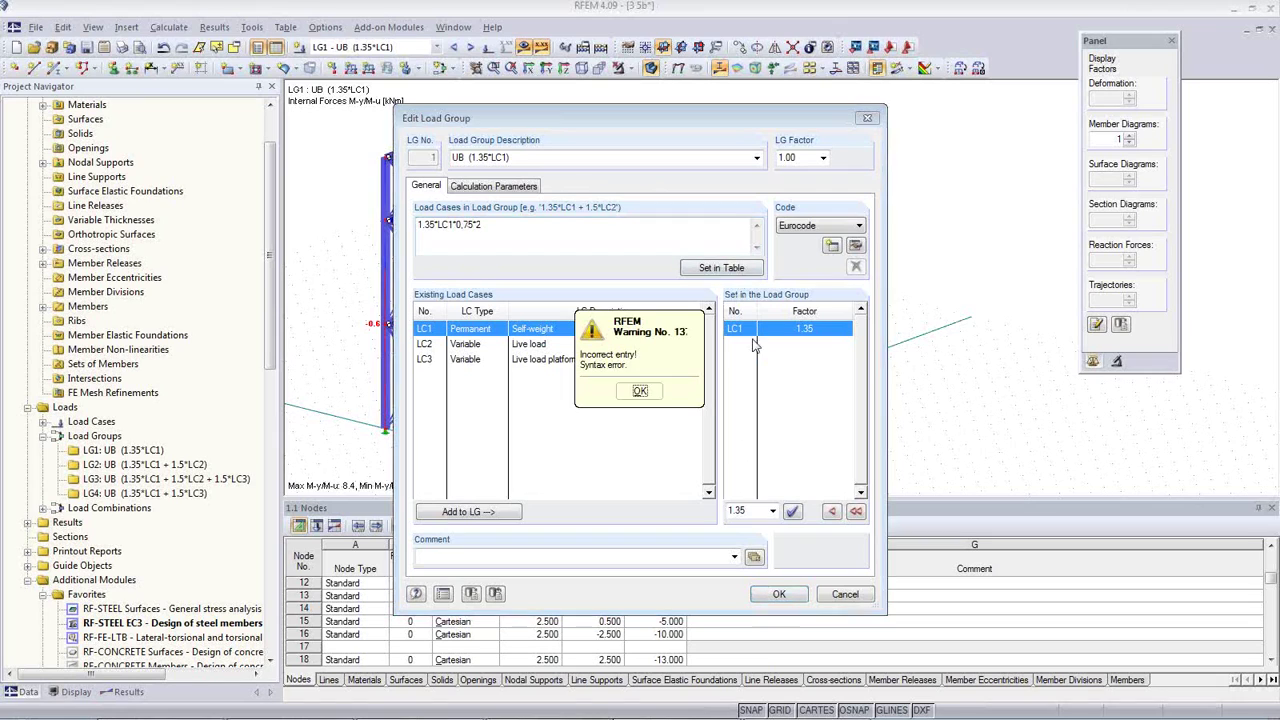
pyautogui.click(640, 391)
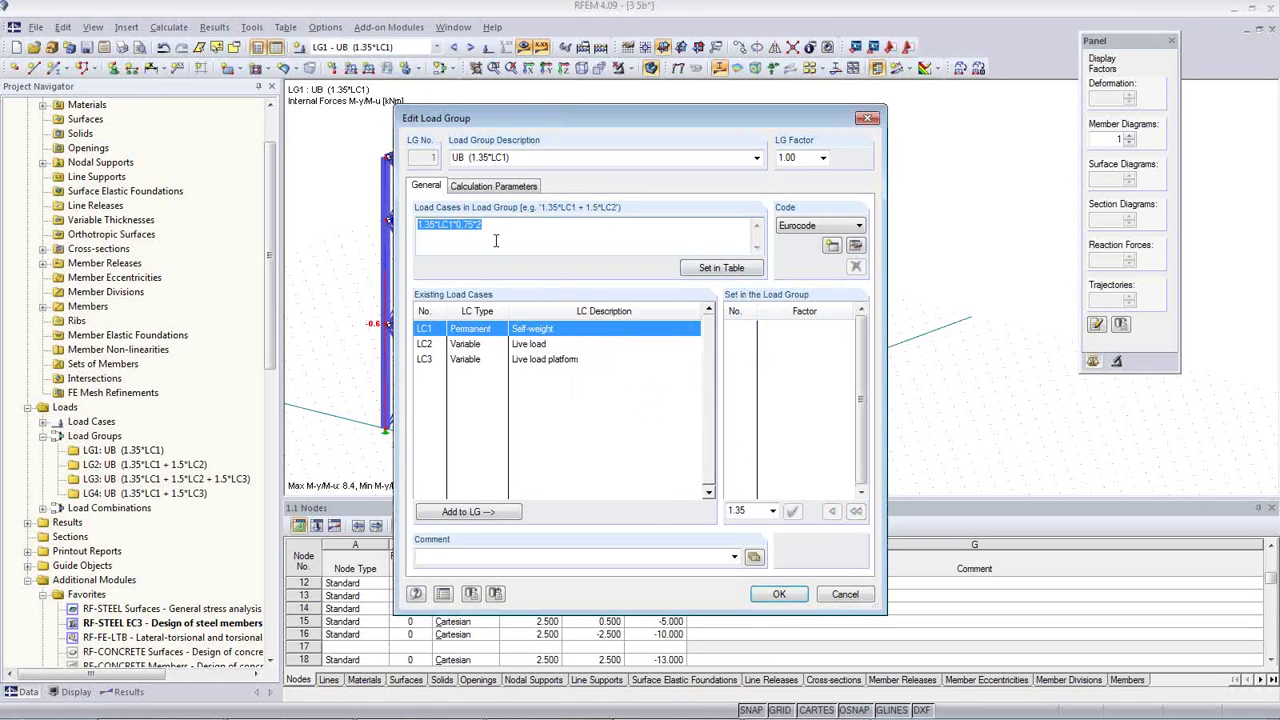
pyautogui.click(481, 226)
pyautogui.press('BackSpace')
pyautogui.write('+')
pyautogui.click(722, 268)
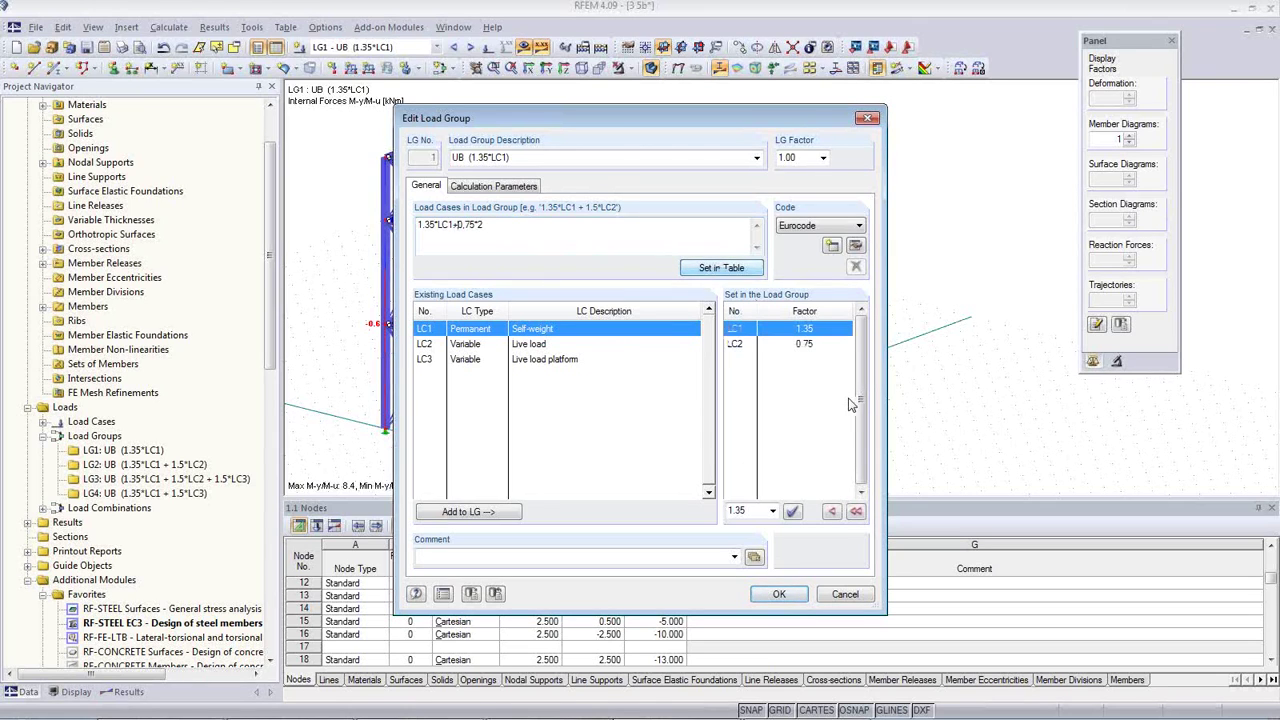
pyautogui.click(777, 596)
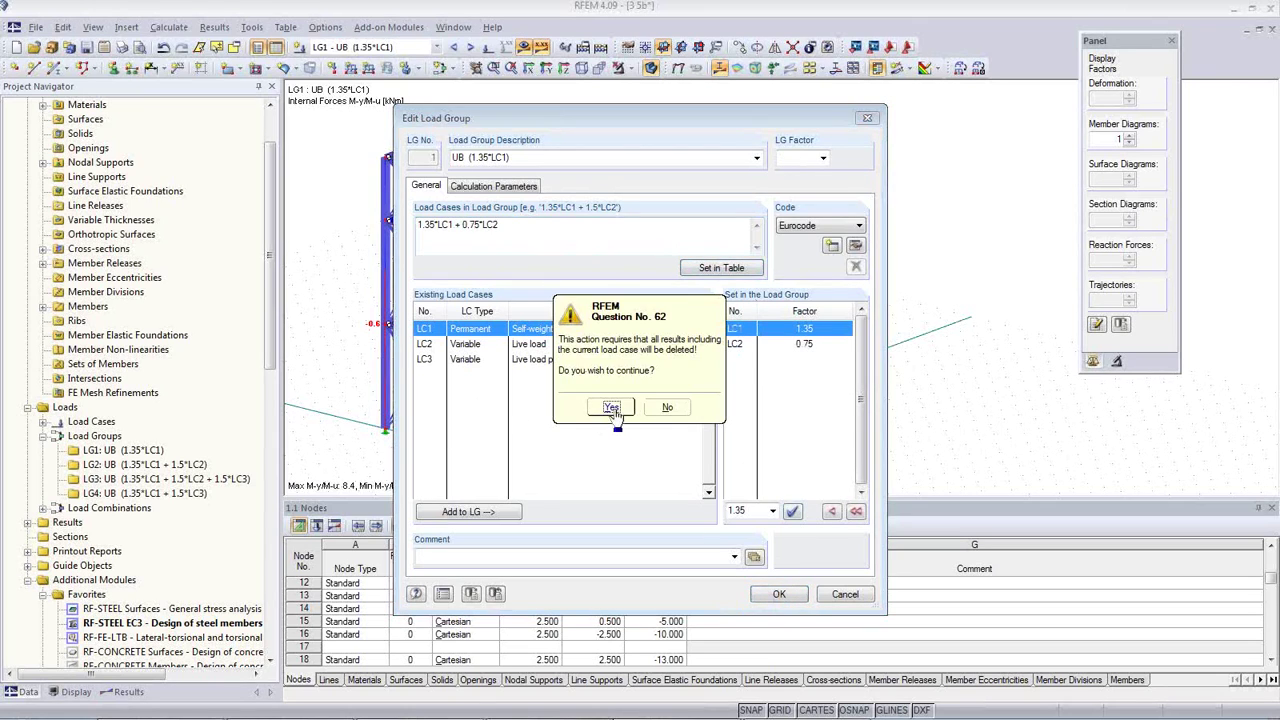
pyautogui.click(612, 408)
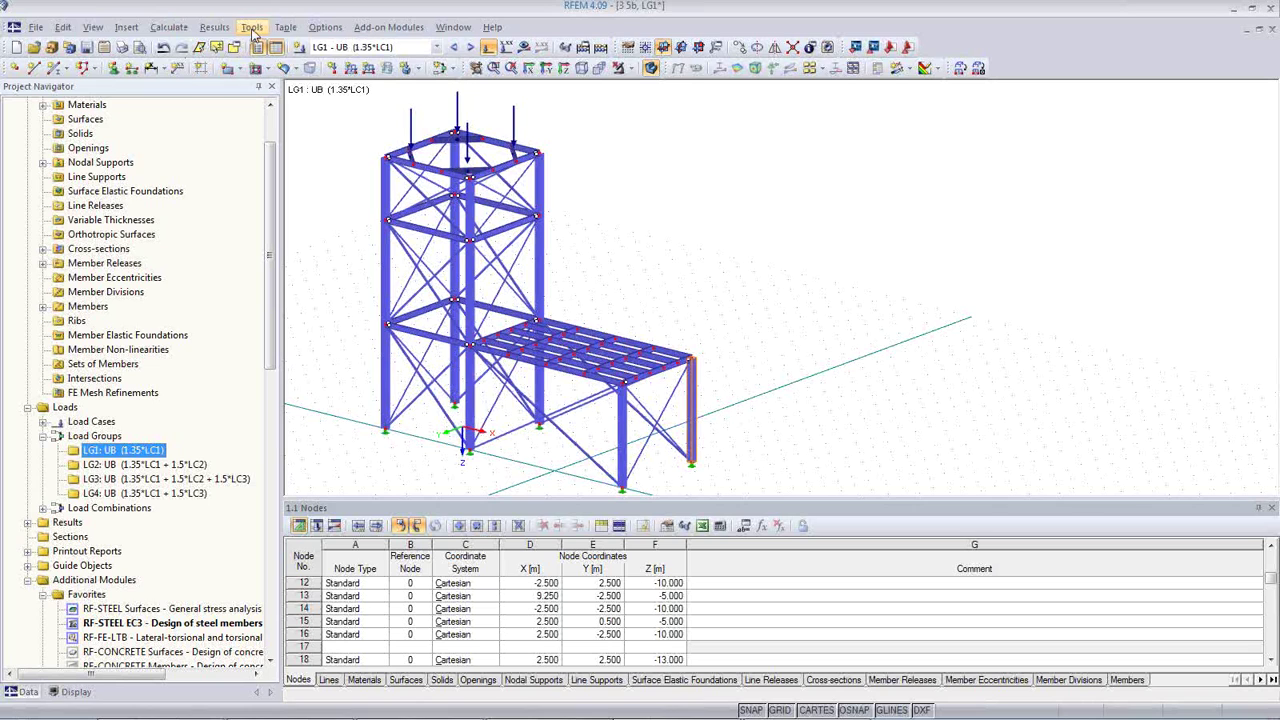
# Try out a fifth load group 1.5*LC1 + 1.75*LC2 in the combination scheme, and discard the entry.
pyautogui.click(253, 30)
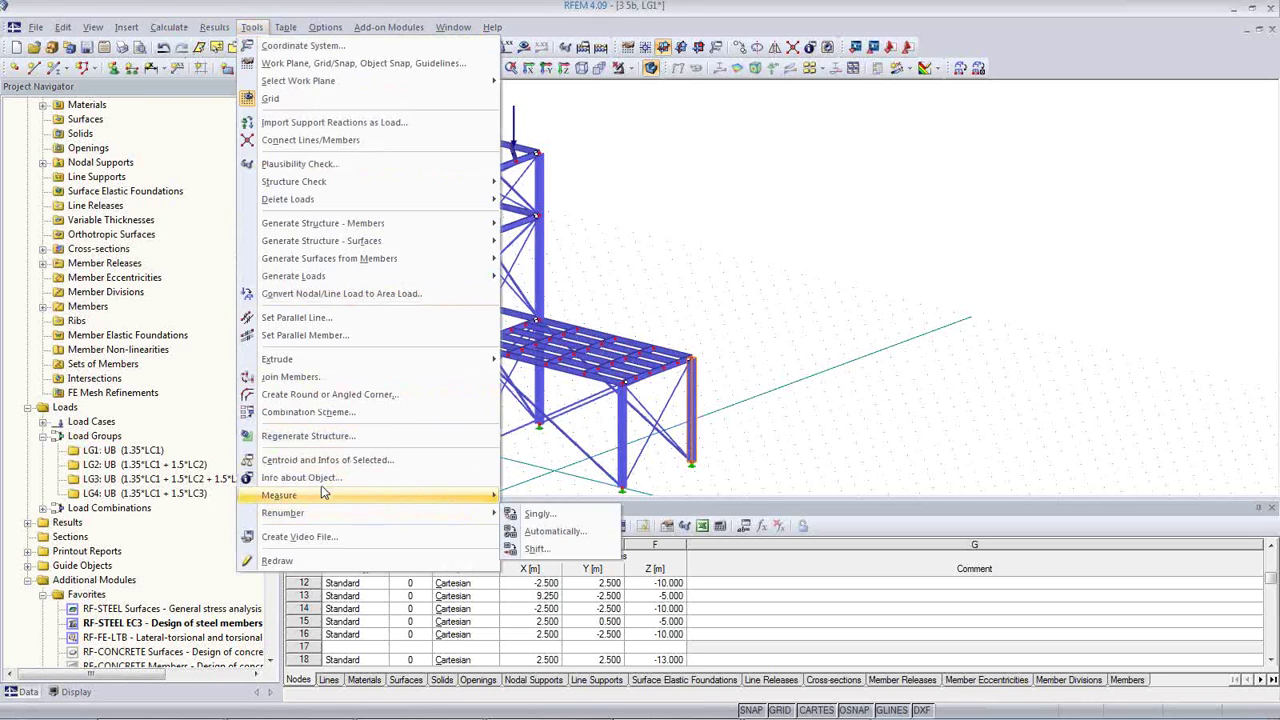
pyautogui.click(331, 411)
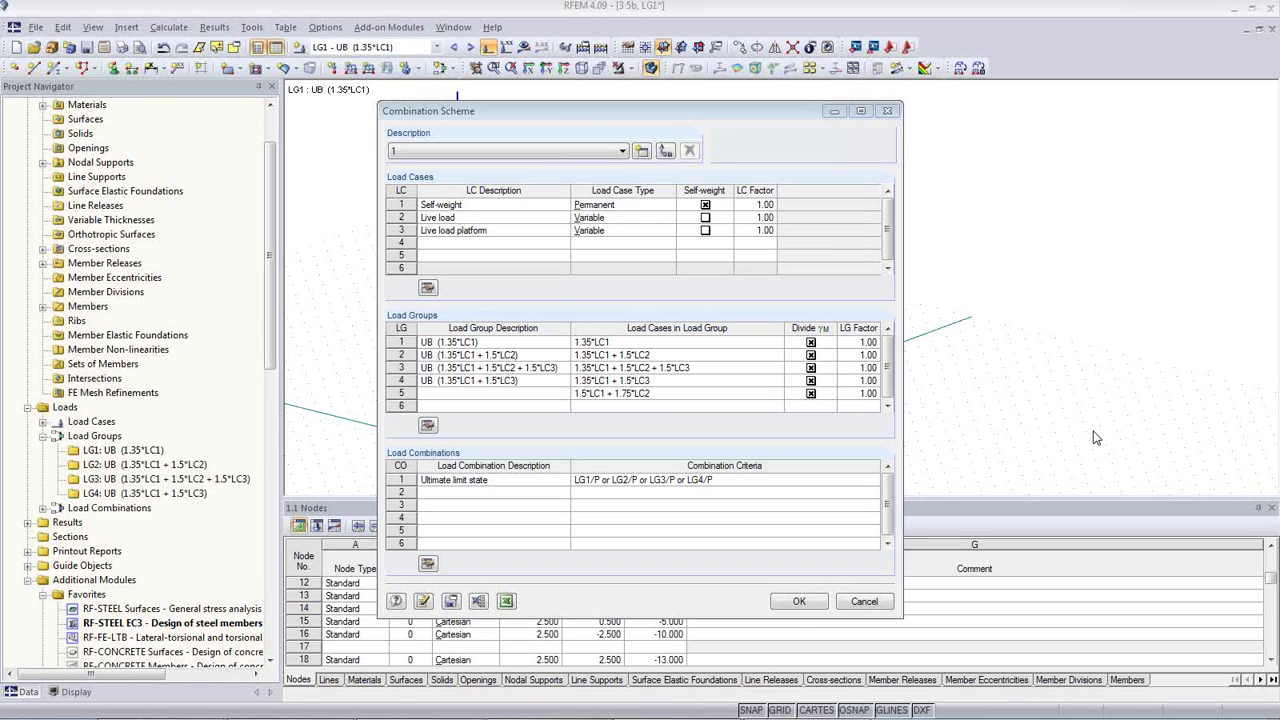
pyautogui.click(864, 602)
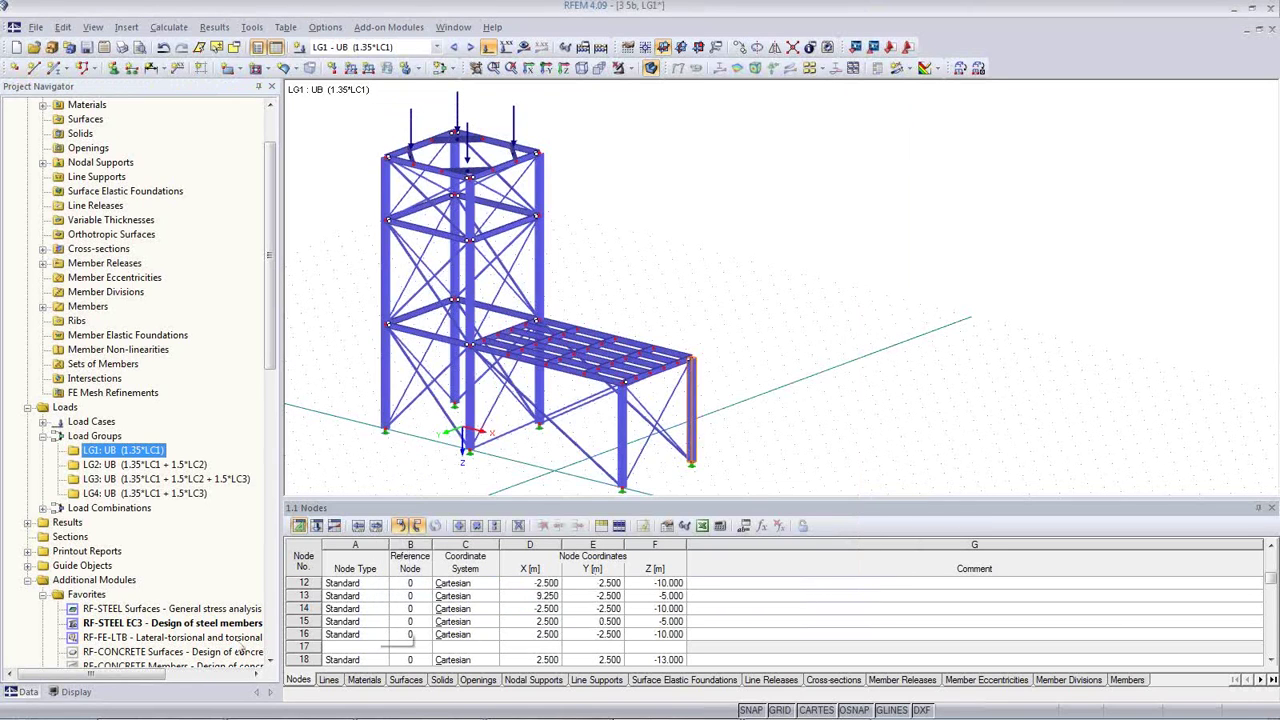
# Activate equivalent loads in the RF-DYNAM dynamic analysis and choose EN 1998-1:2004 as the code for the equivalent lateral forces.
pyautogui.moveTo(268, 360); pyautogui.dragTo(262, 411)
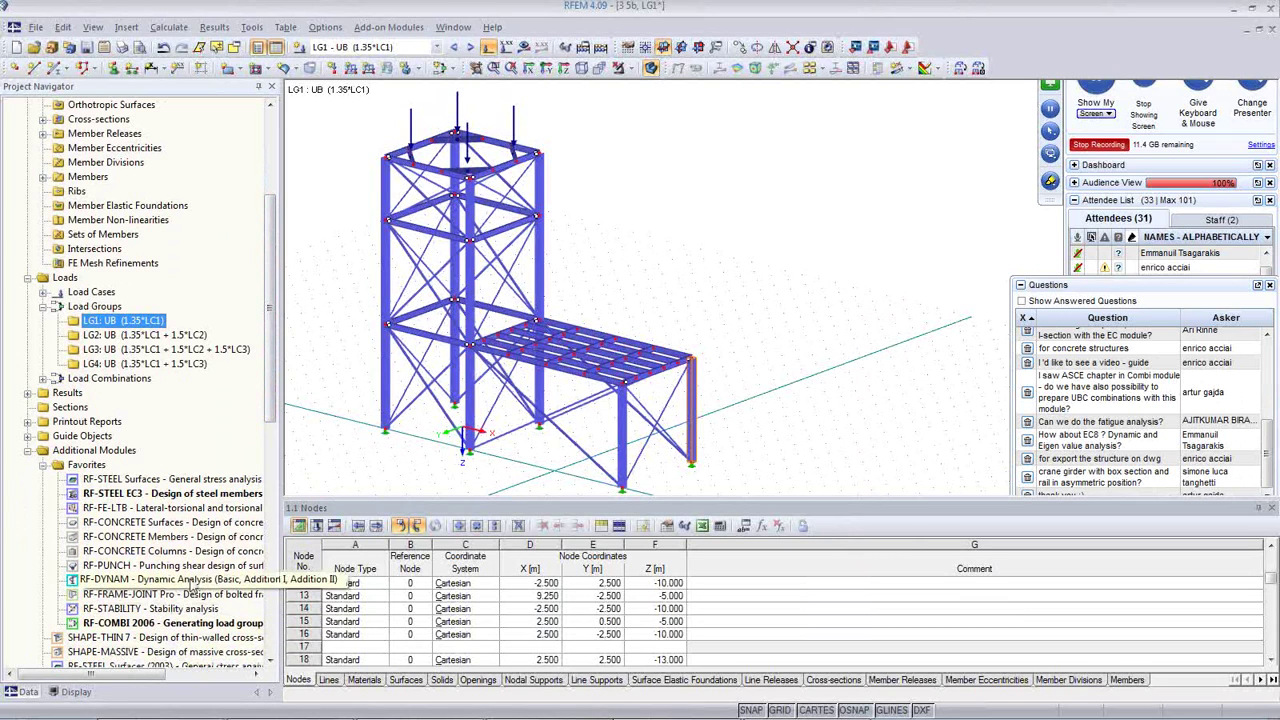
pyautogui.moveTo(268, 420); pyautogui.dragTo(268, 440)
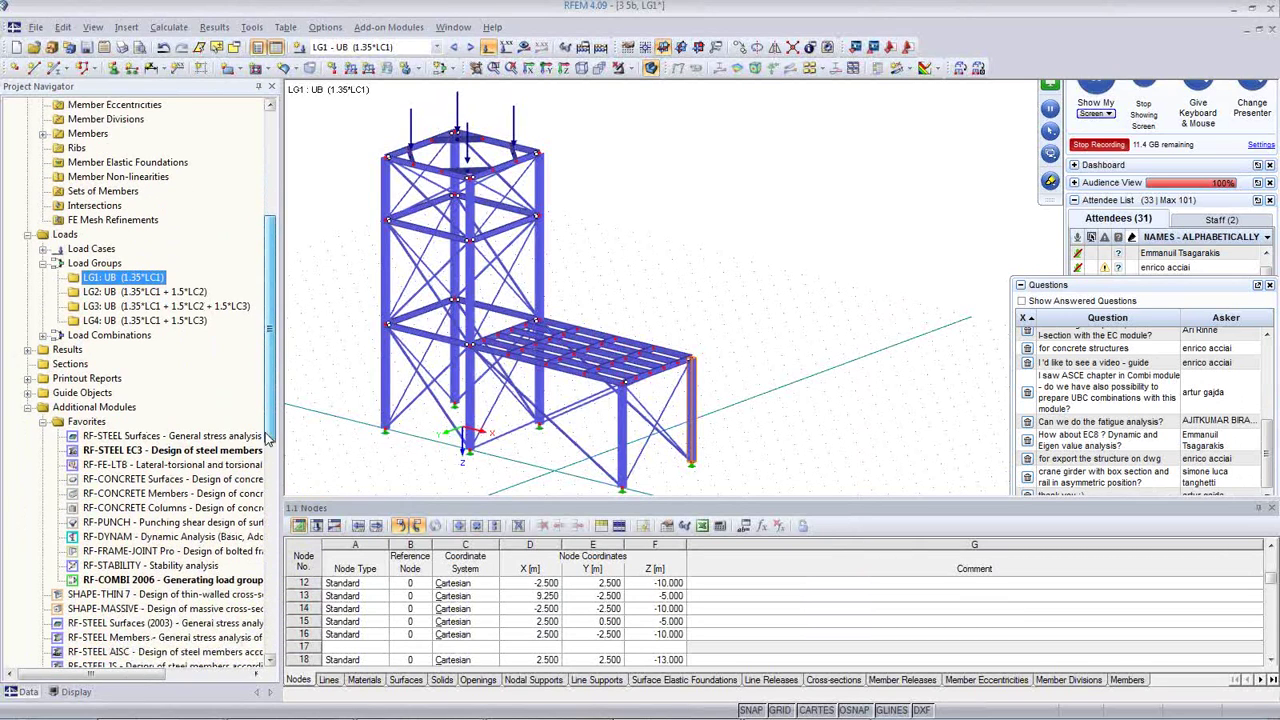
pyautogui.scroll(-2, 258, 472)
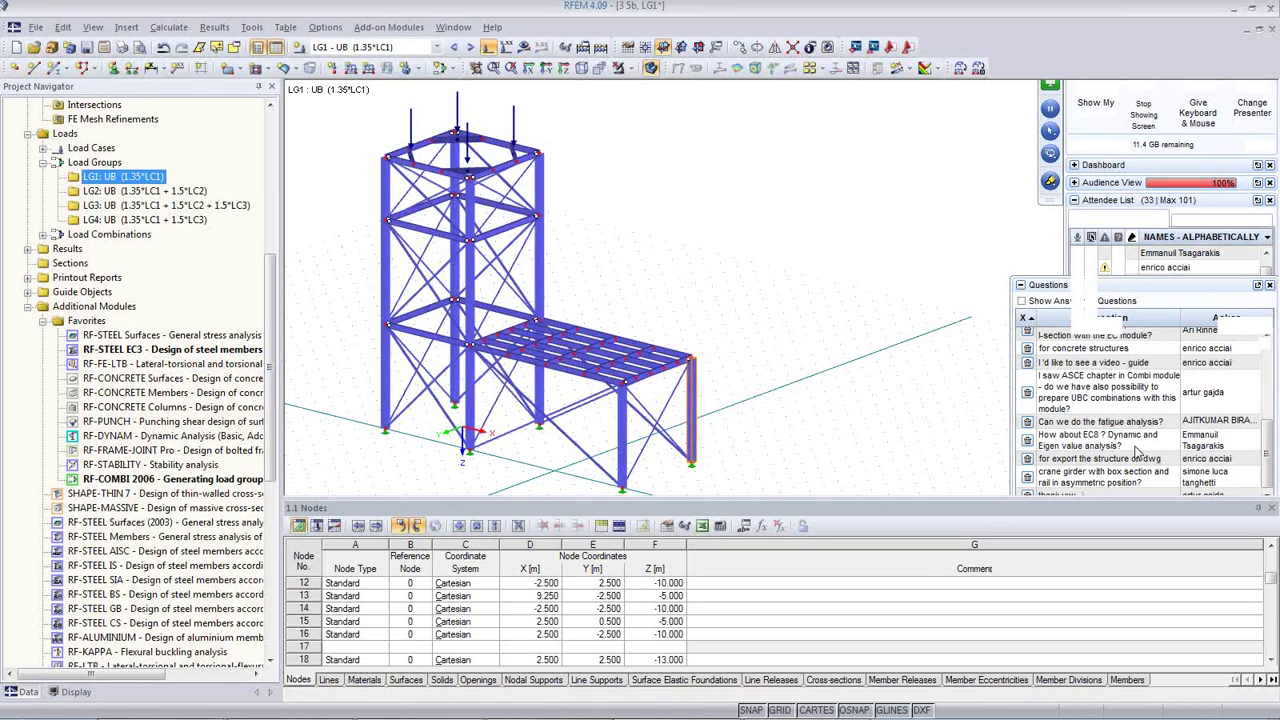
pyautogui.doubleClick(143, 441)
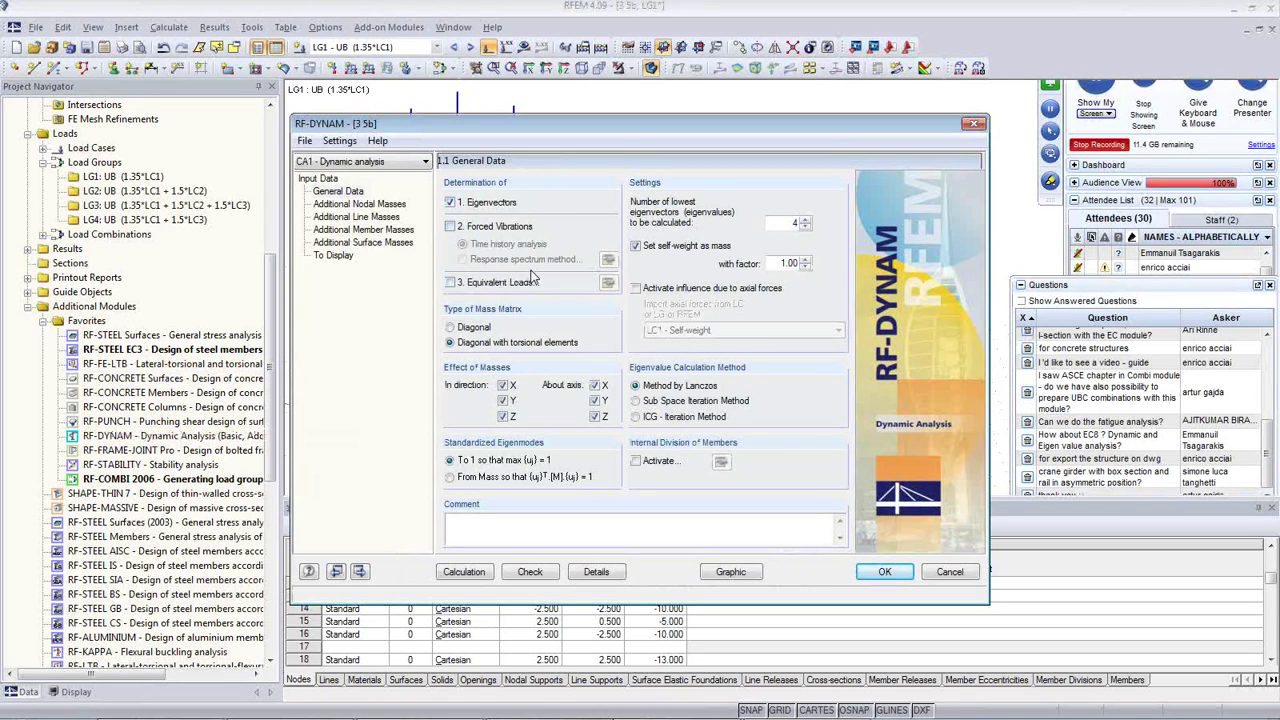
pyautogui.click(451, 283)
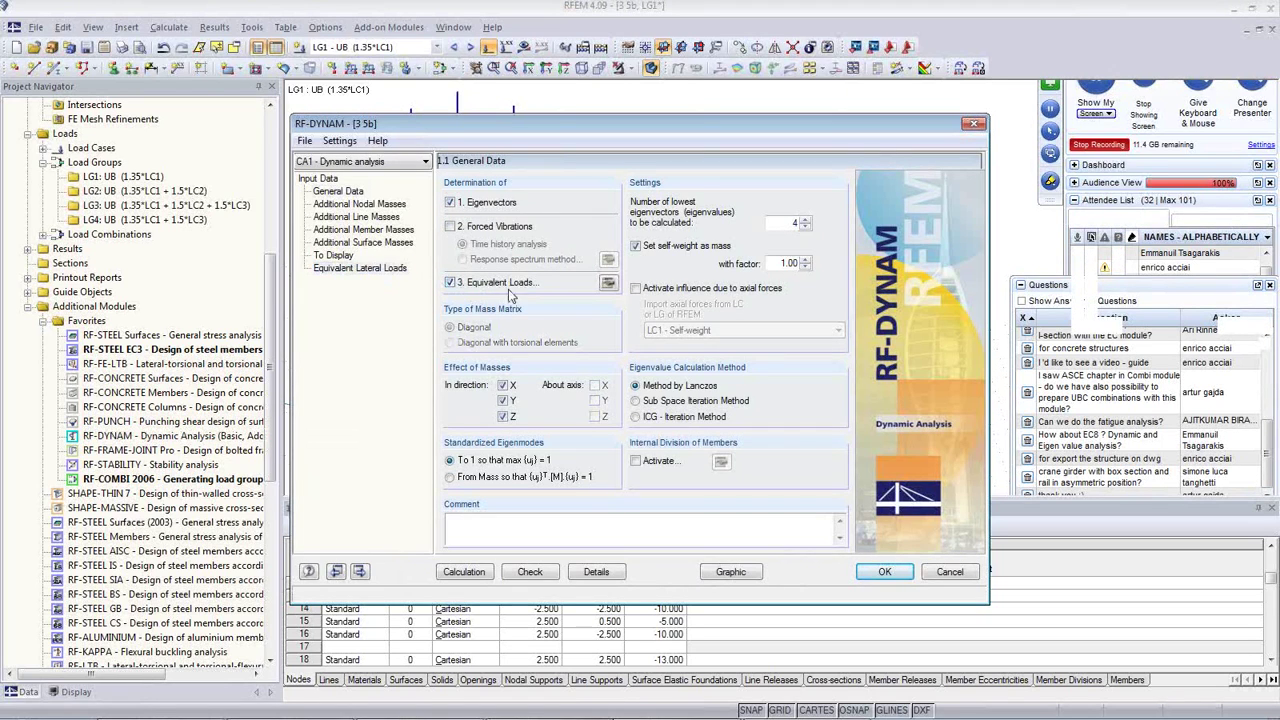
pyautogui.click(608, 283)
pyautogui.click(557, 203)
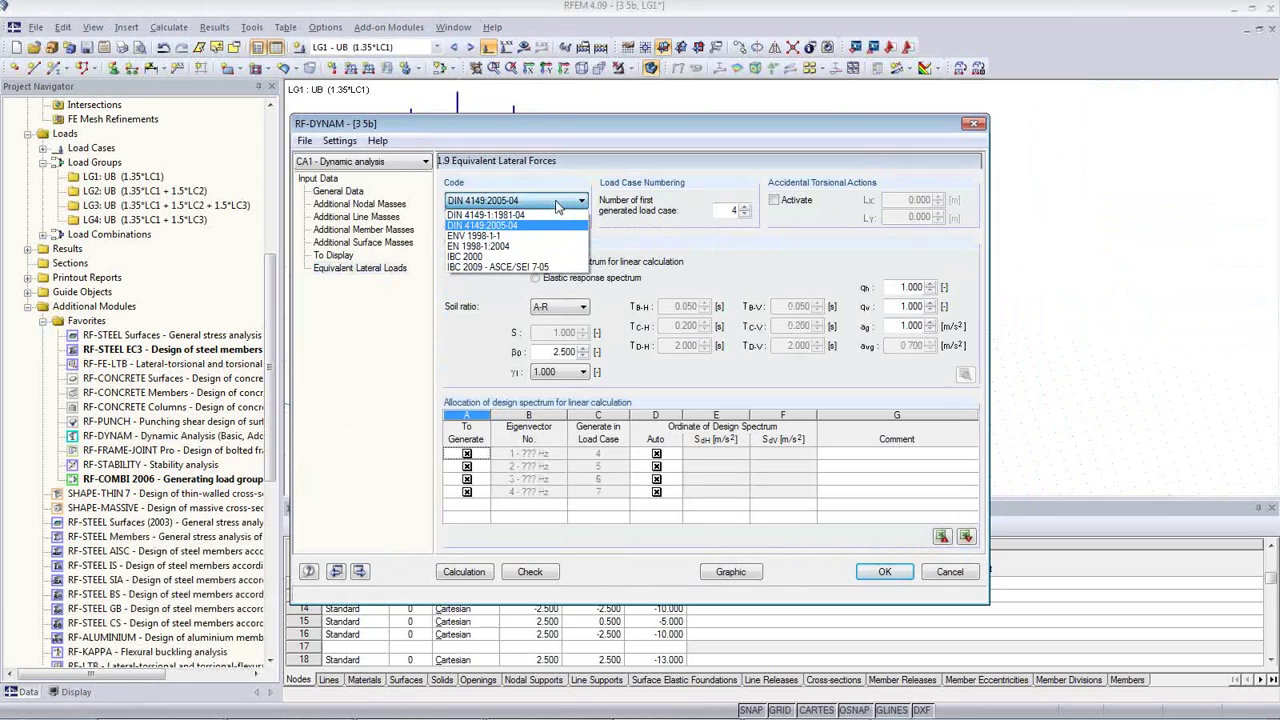
pyautogui.click(532, 250)
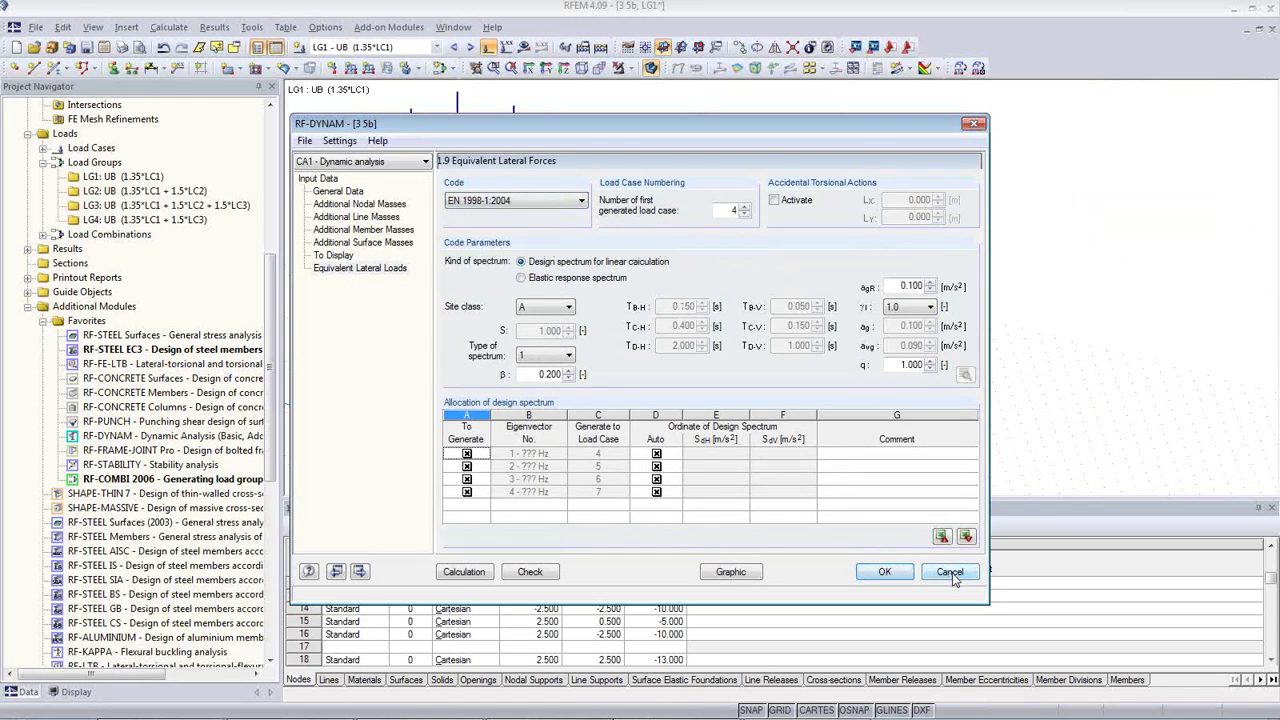
# Show the additional nodal masses and the response spectrum table of excitation case EC1 for forced vibrations, and quit RF-DYNAM without saving.
pyautogui.click(355, 203)
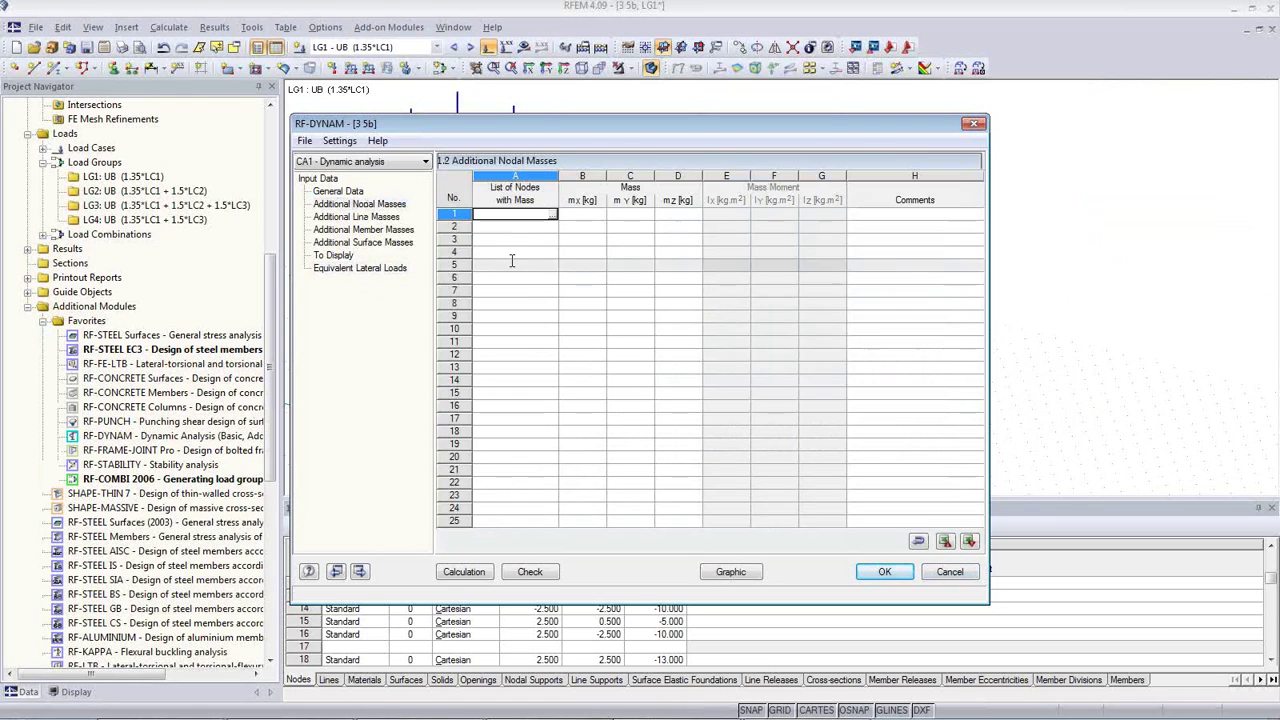
pyautogui.click(340, 191)
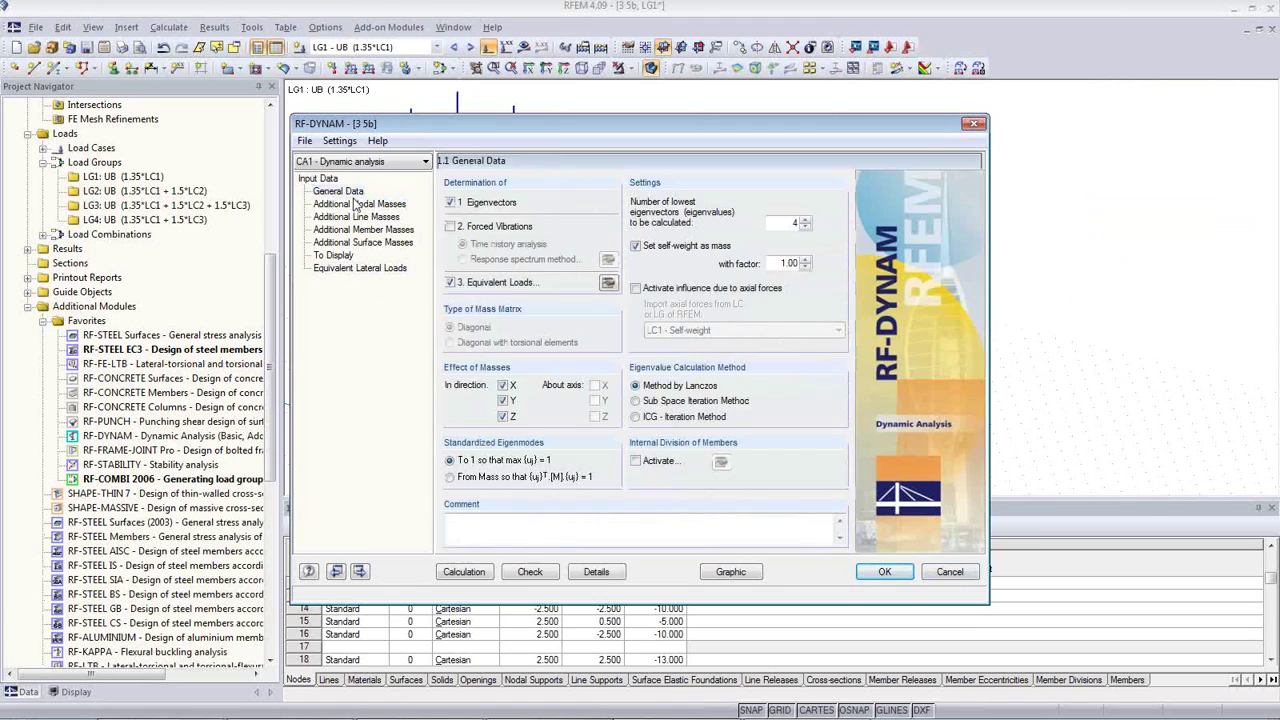
pyautogui.click(450, 227)
pyautogui.click(463, 259)
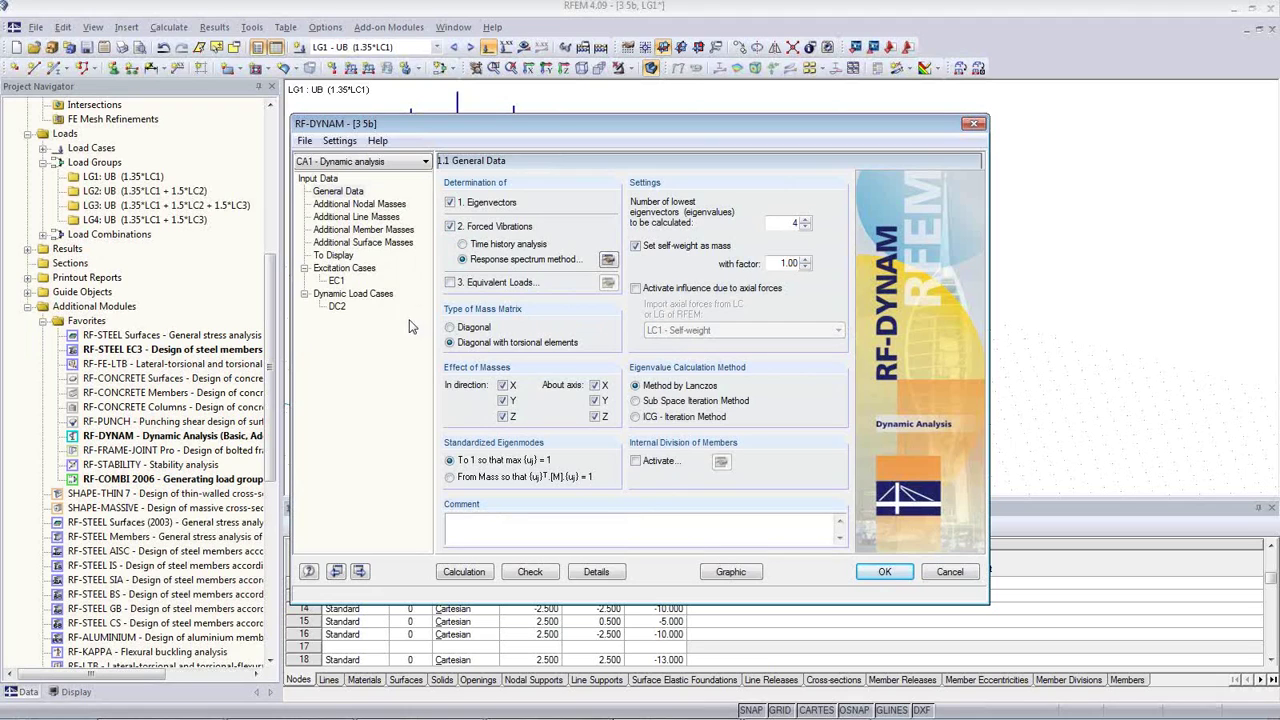
pyautogui.click(338, 281)
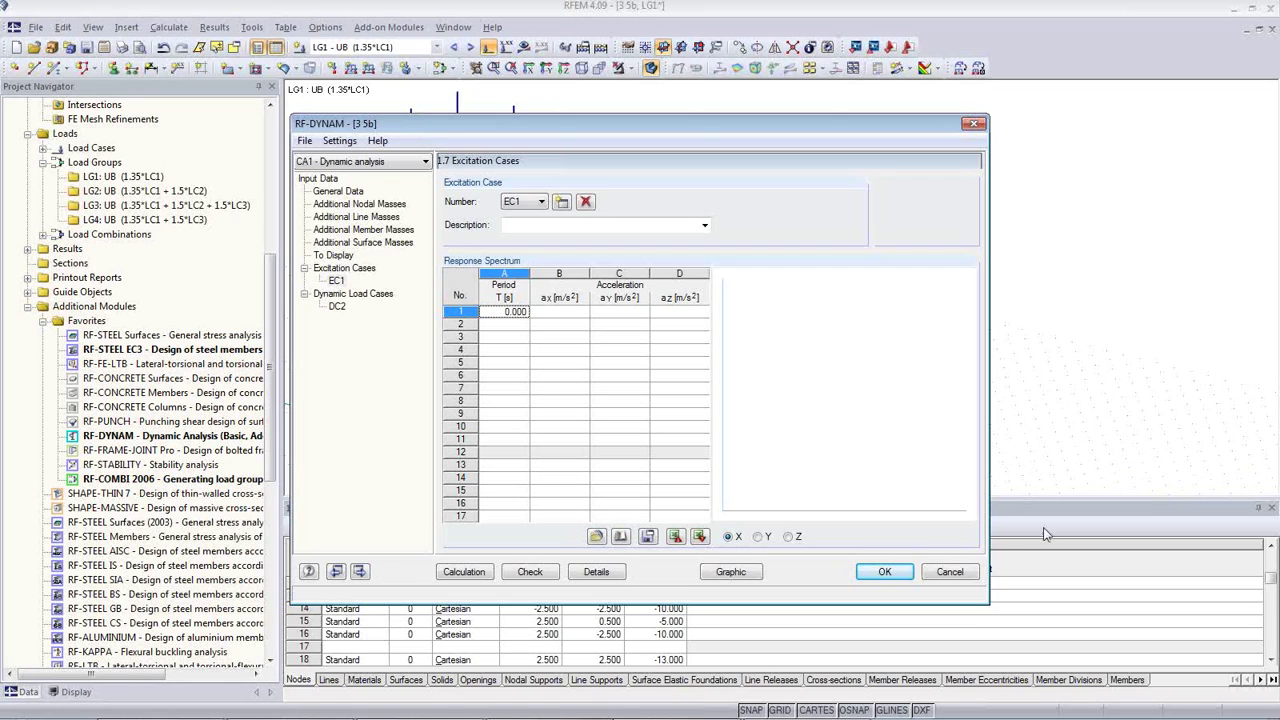
pyautogui.click(950, 572)
pyautogui.click(611, 390)
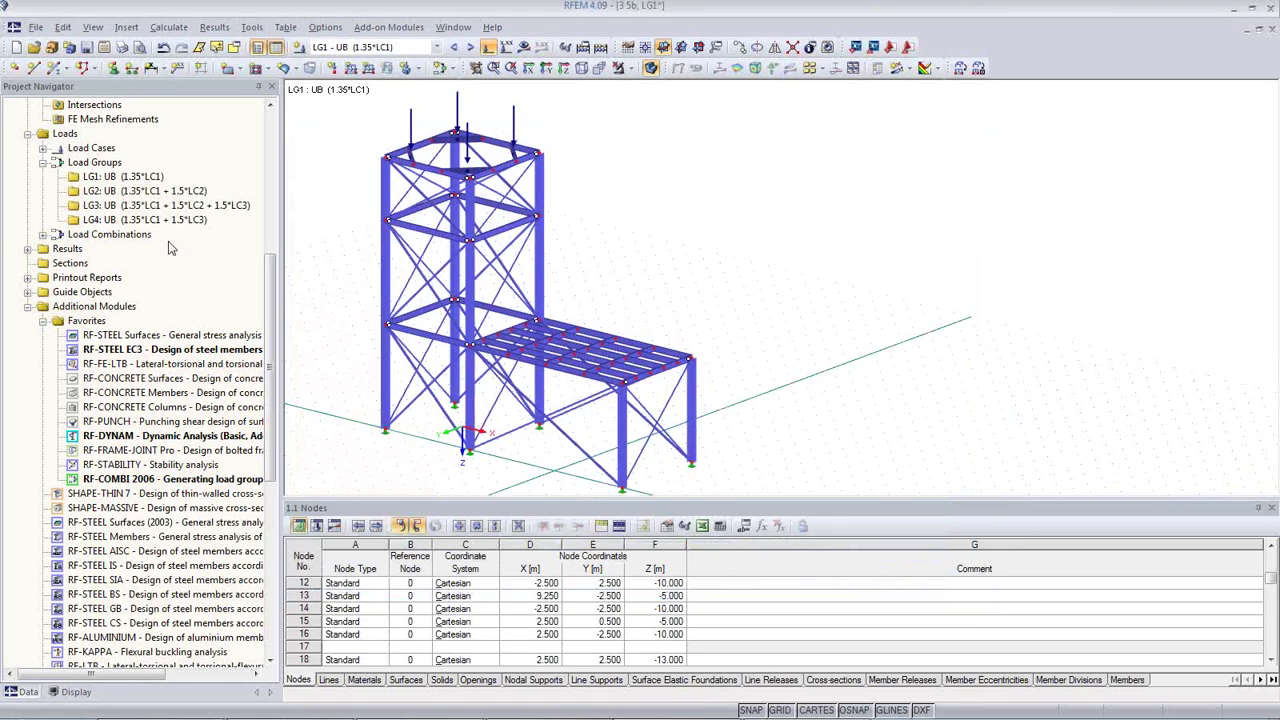
# Examine the export formats and direct CAD exports available for the structure, and leave without exporting.
pyautogui.click(35, 27)
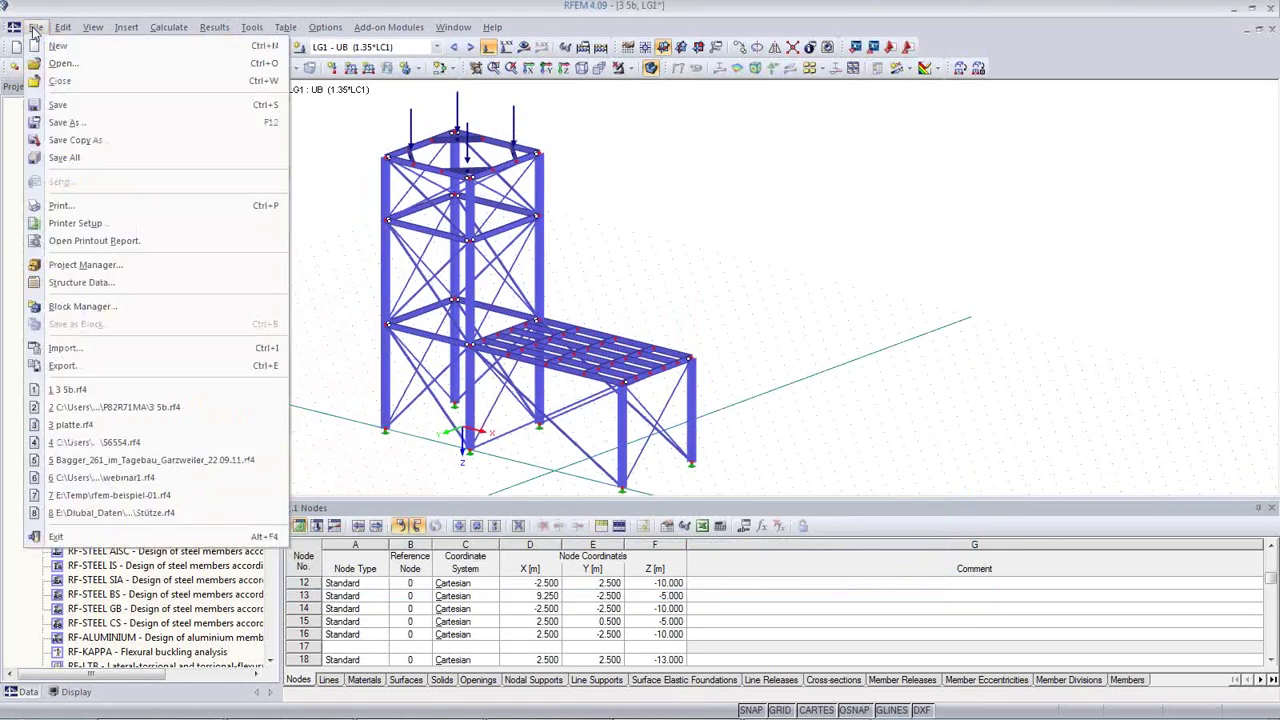
pyautogui.click(86, 365)
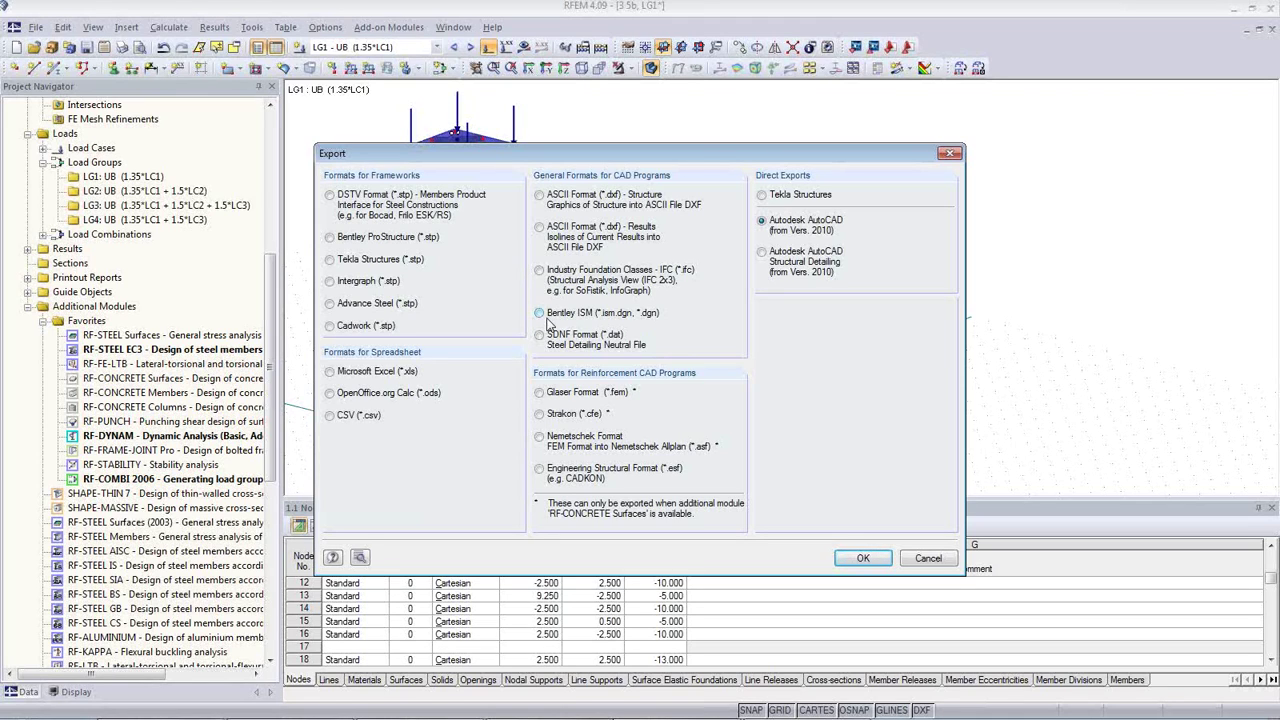
pyautogui.click(932, 558)
# Switch the tower and platform model from solid rendering to the wireframe display.
pyautogui.click(651, 72)
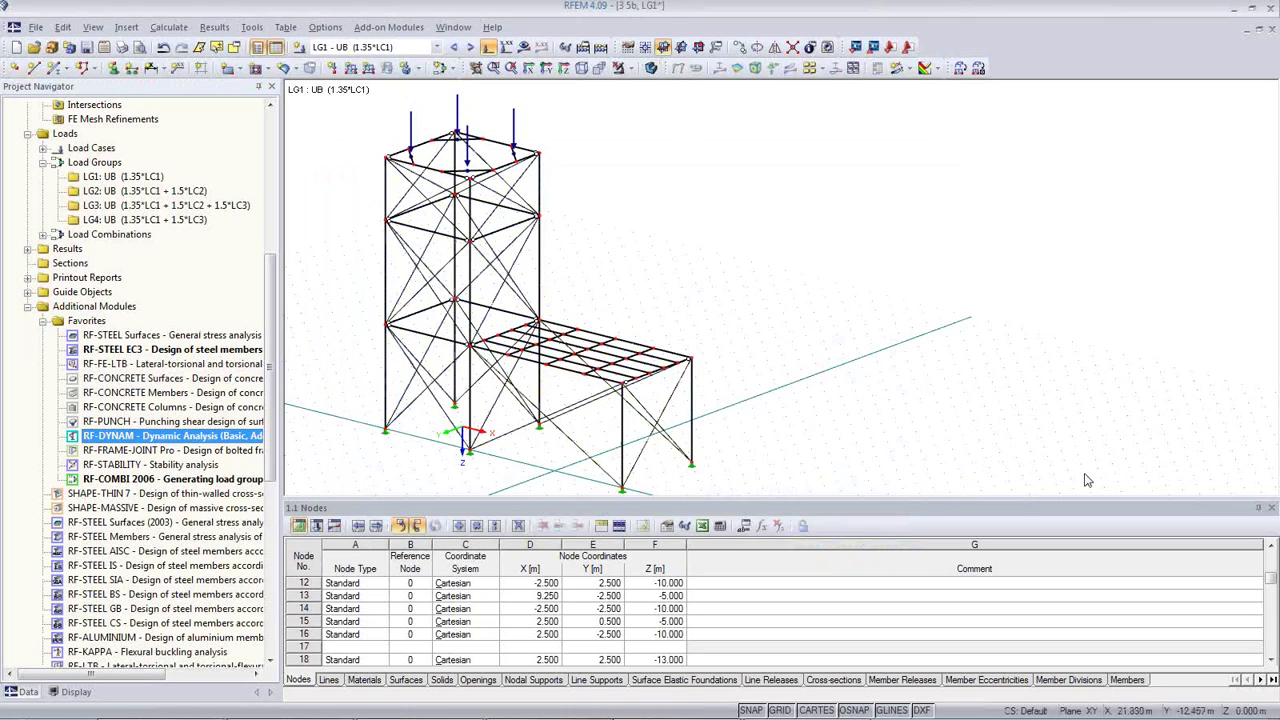
# Switch the tower and platform model back to solid rendering and inspect the platform's outer columns and bracing.
pyautogui.click(651, 68)
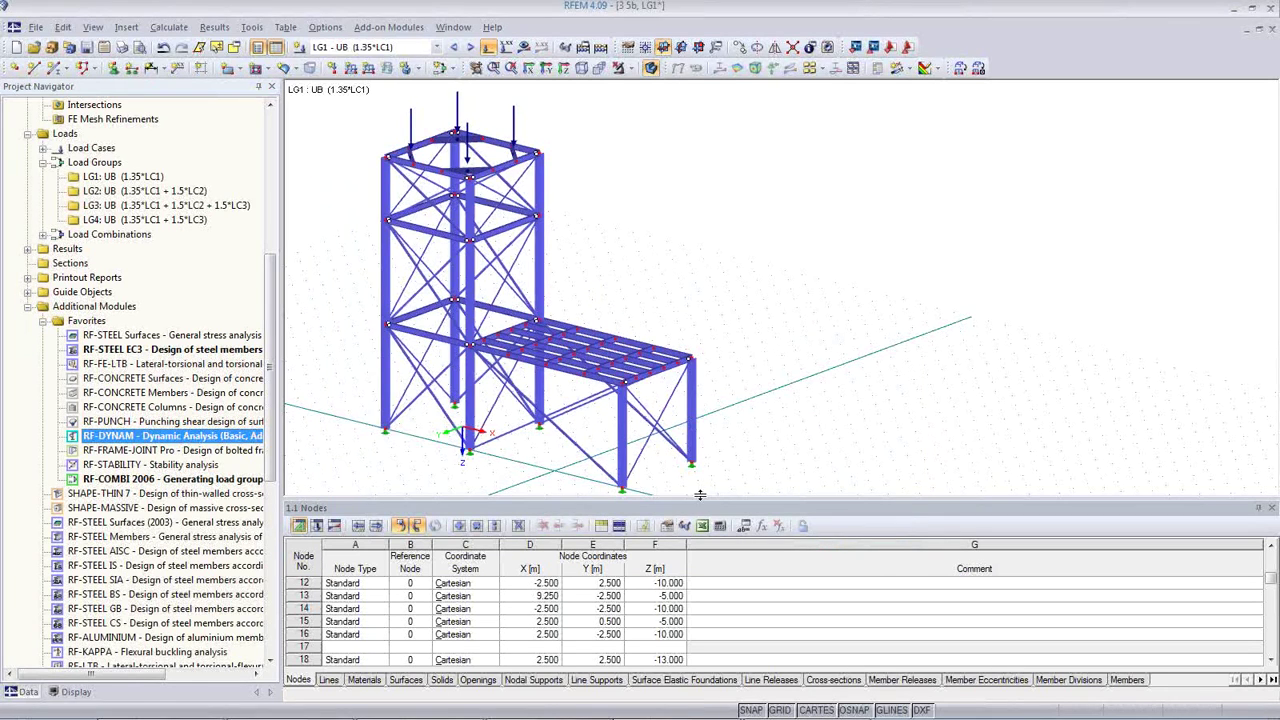
pyautogui.scroll(6, 693, 463)
pyautogui.scroll(-4, 693, 463)
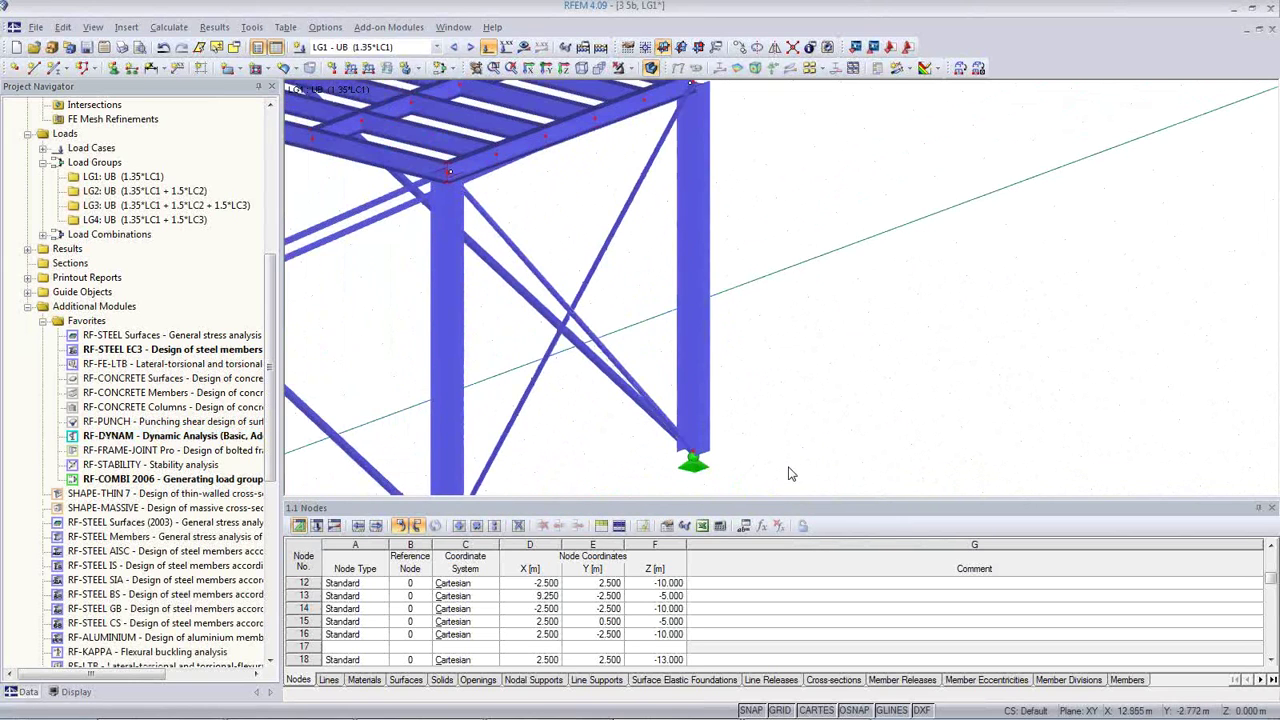
pyautogui.scroll(-2, 782, 450)
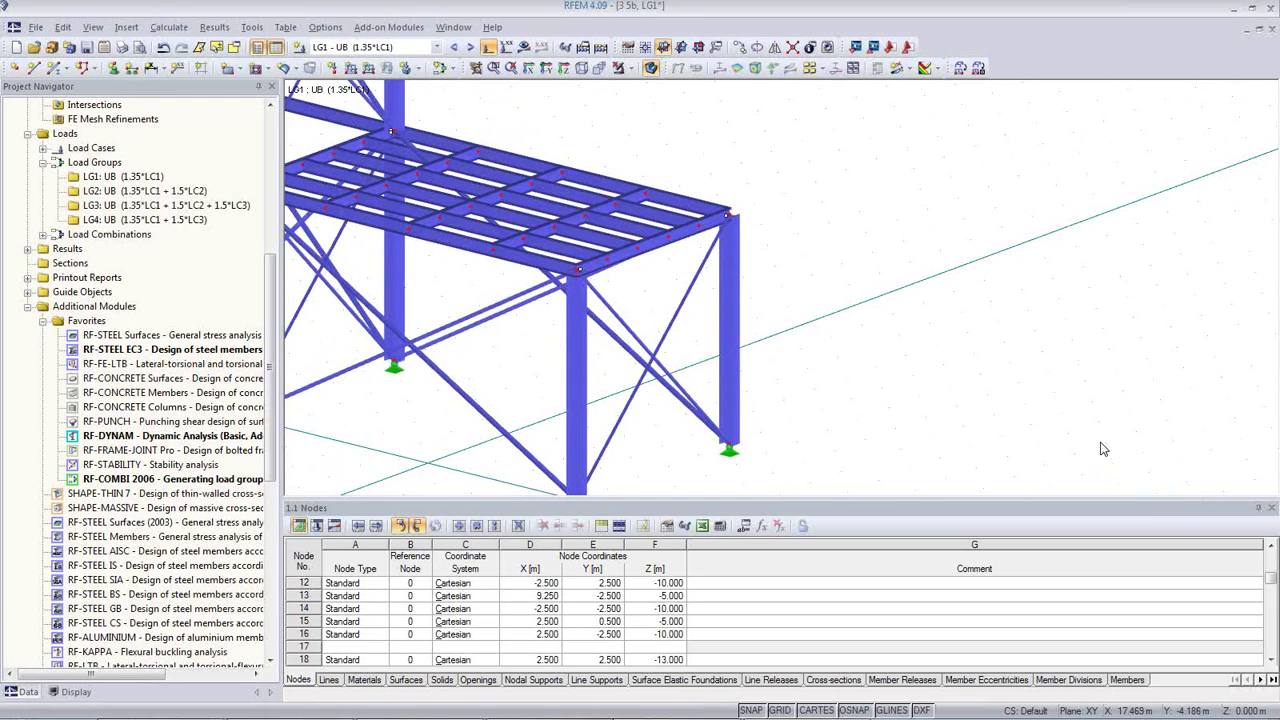
pyautogui.scroll(-1, 270, 450)
# Start the CRANEWAY crane girder module with a new 3D structure named xxxx in the Demo project.
pyautogui.moveTo(270, 450); pyautogui.dragTo(270, 640)
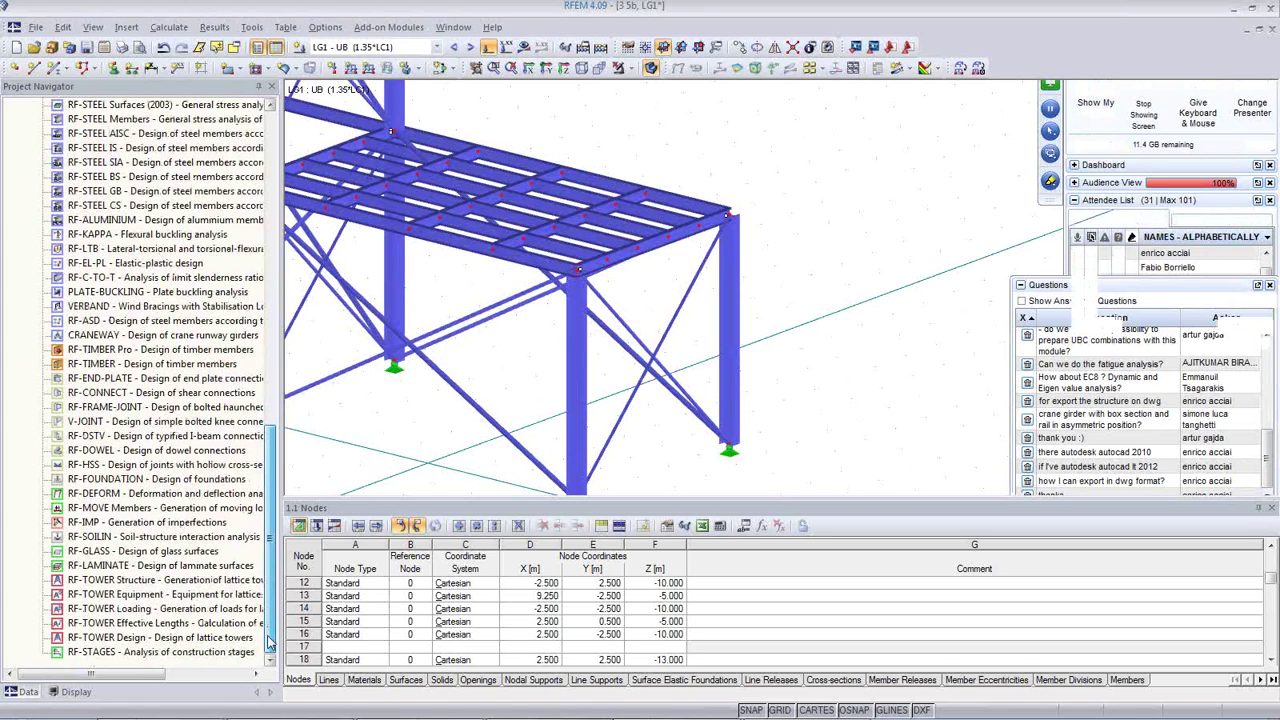
pyautogui.doubleClick(90, 337)
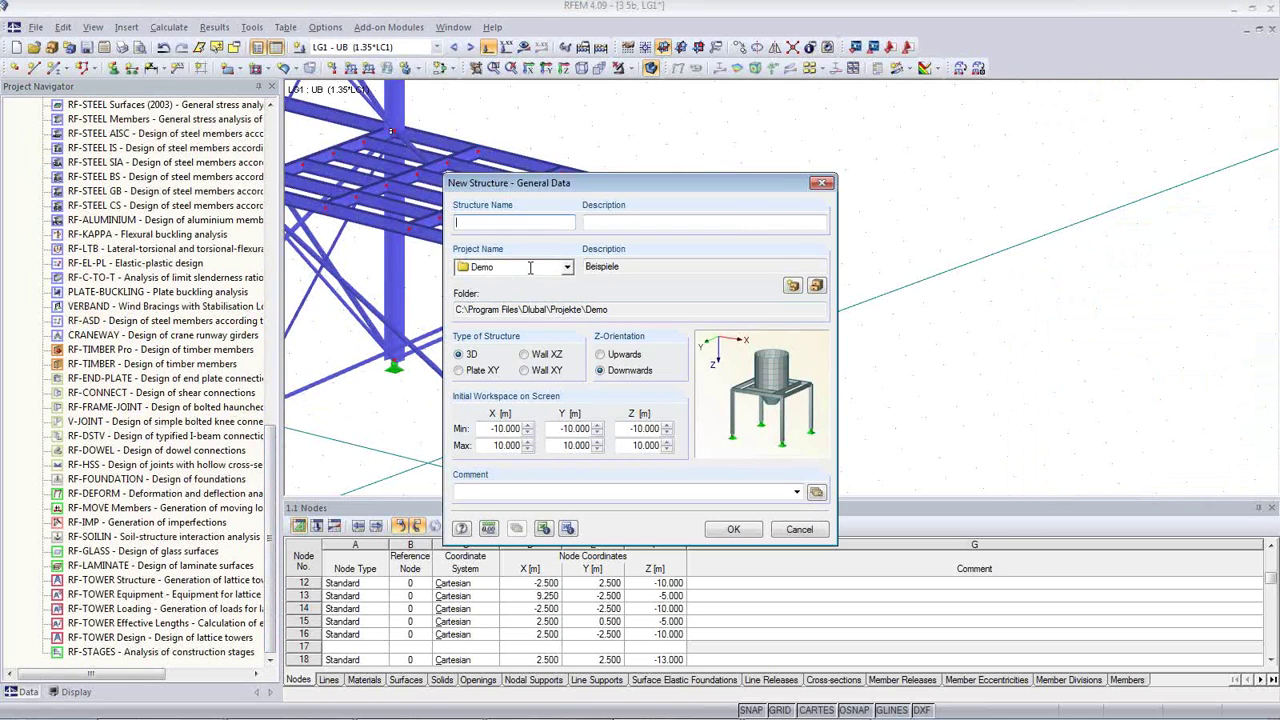
pyautogui.write('x')
pyautogui.click(733, 529)
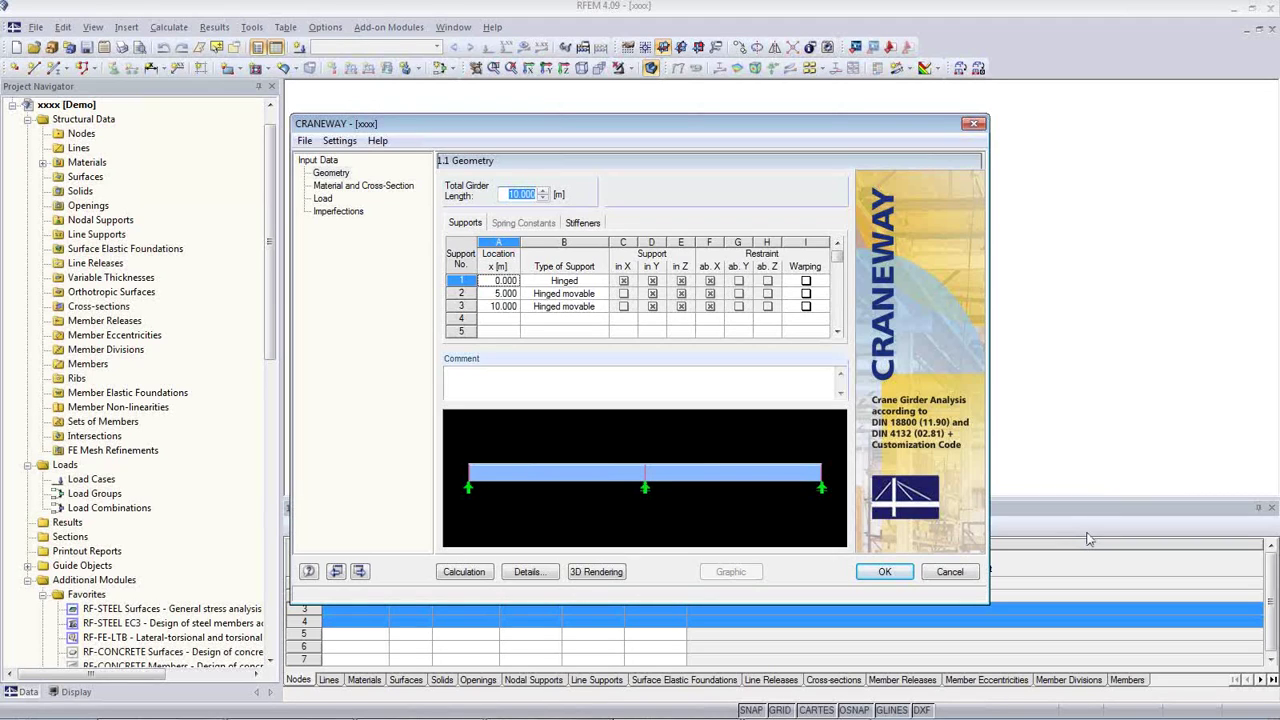
# Look over the CRANEWAY geometry input with its girder length and supports, and close the module.
pyautogui.click(1266, 472)
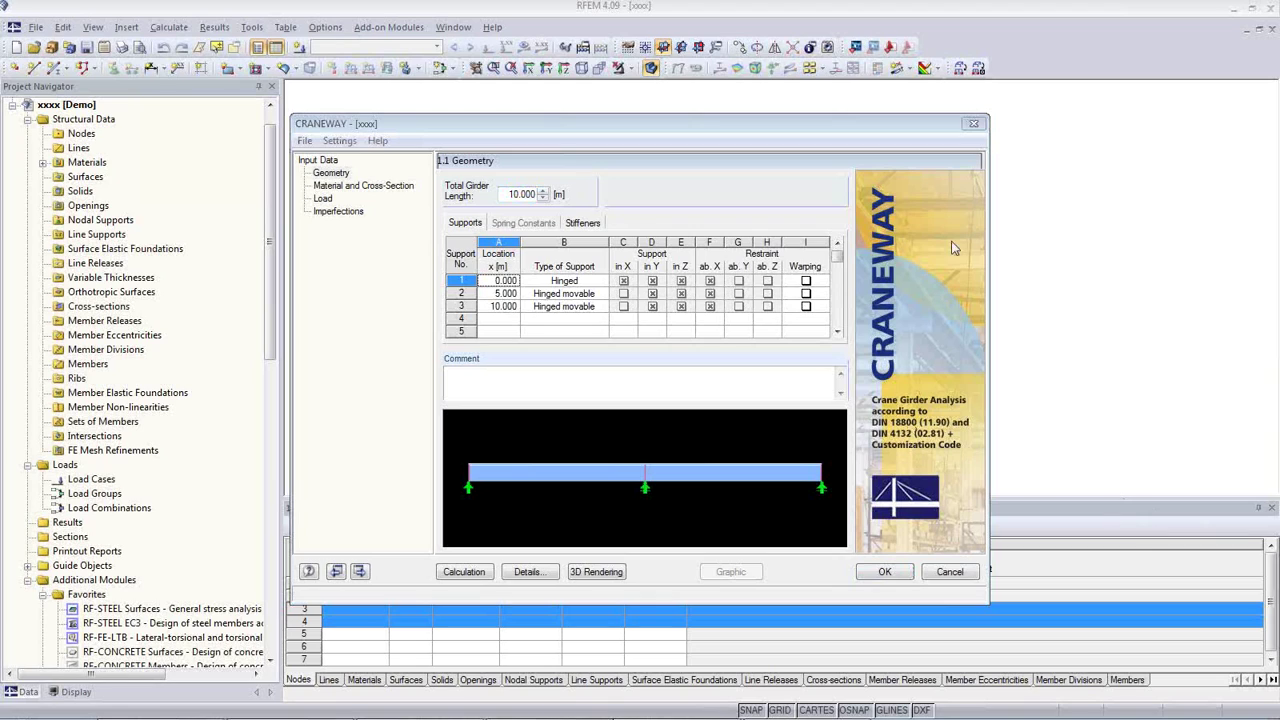
pyautogui.click(973, 125)
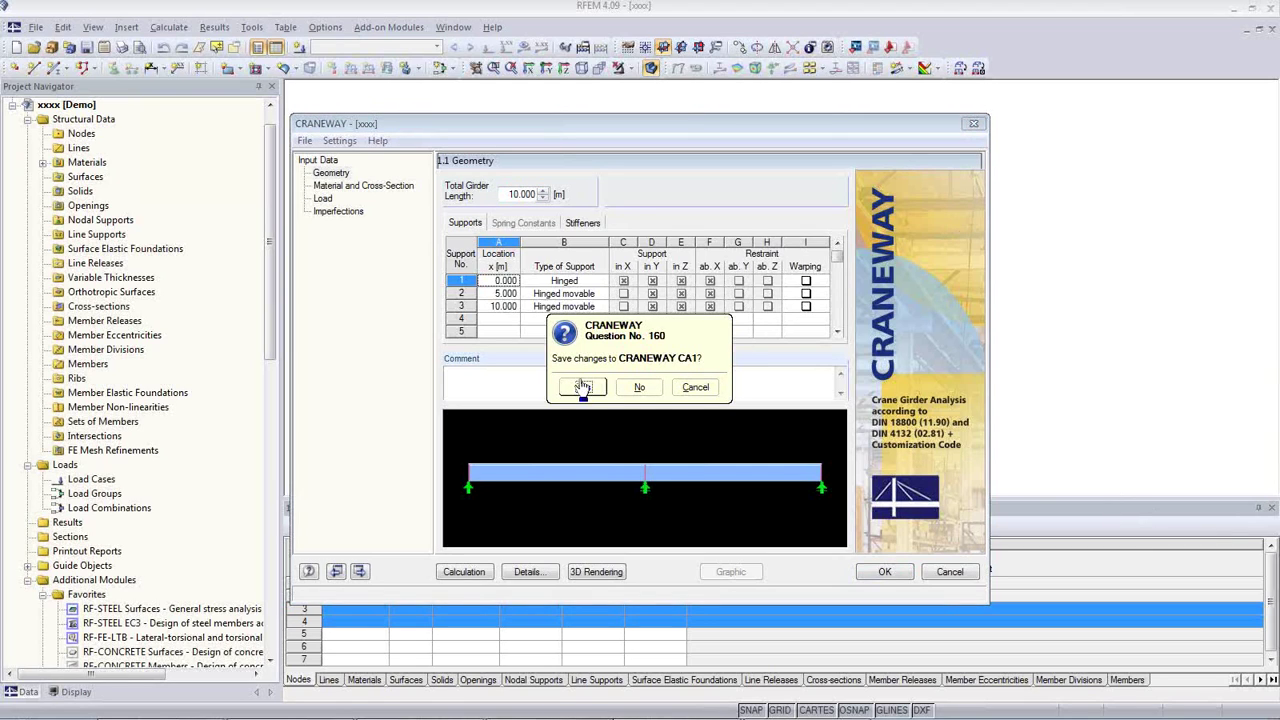
pyautogui.click(697, 388)
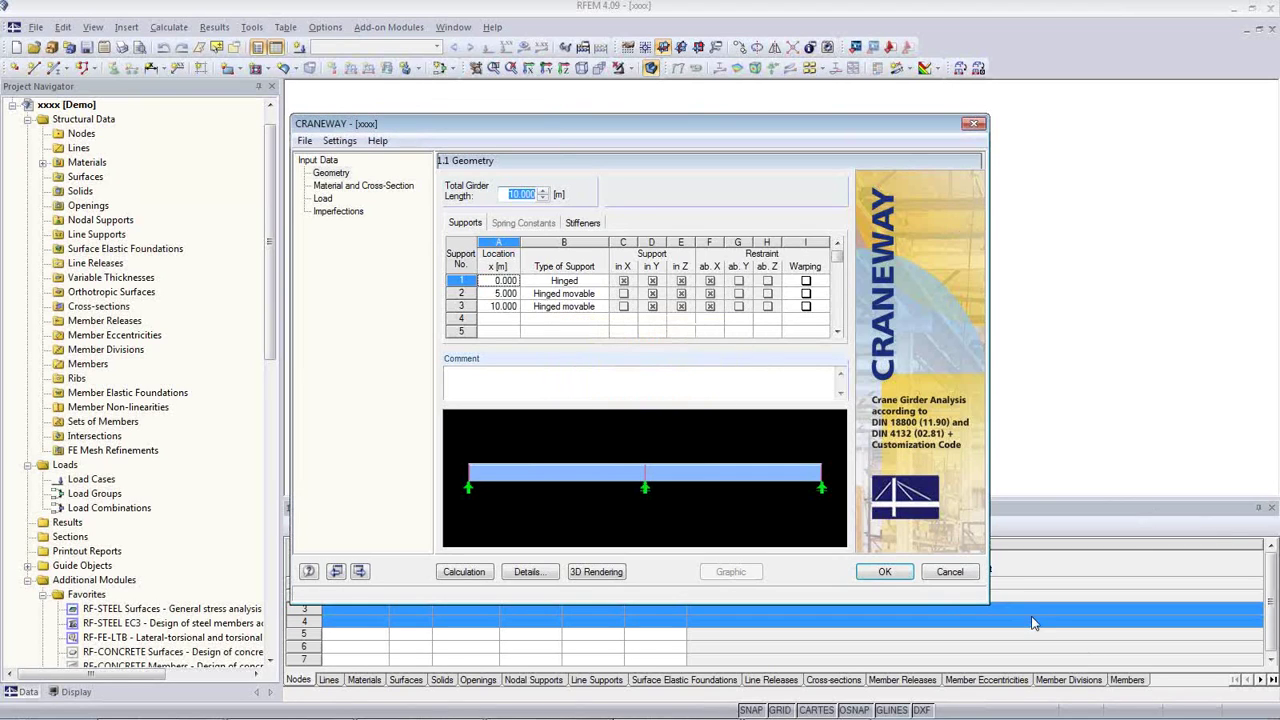
pyautogui.click(948, 572)
pyautogui.click(611, 386)
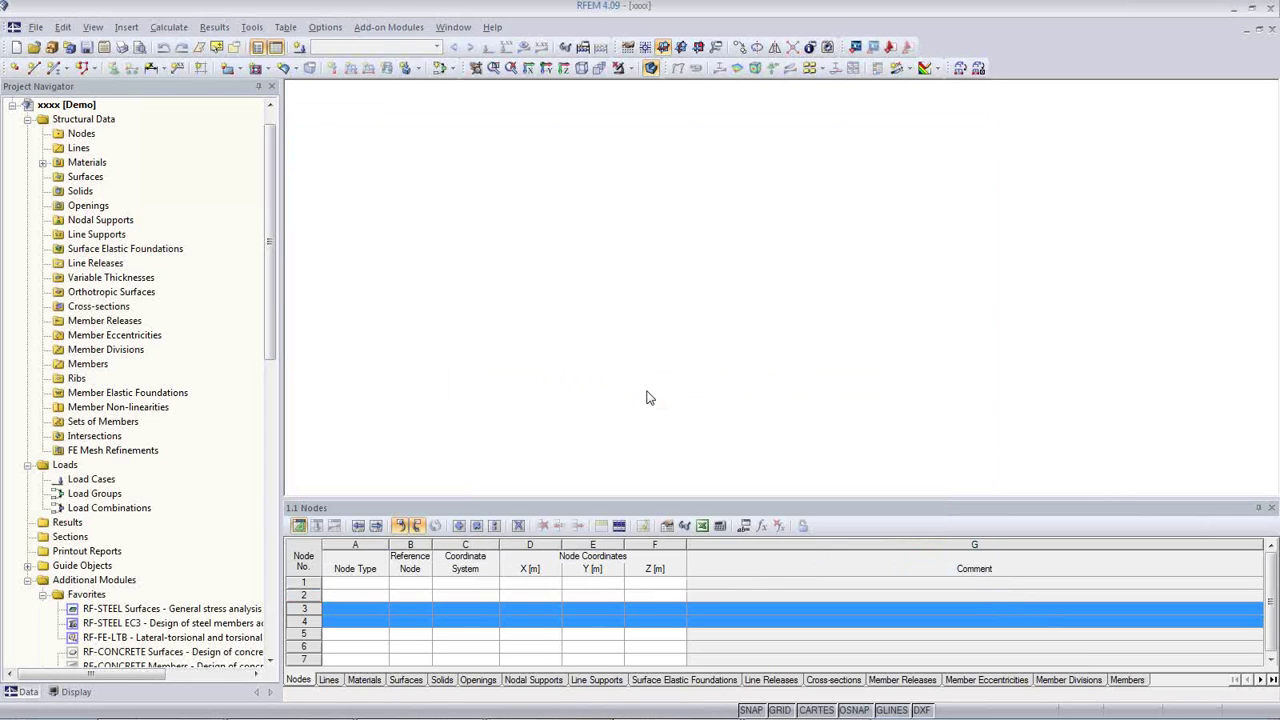
# Return to the tower structure 3 5b and bring the tower and platform back into view.
pyautogui.click(12, 104)
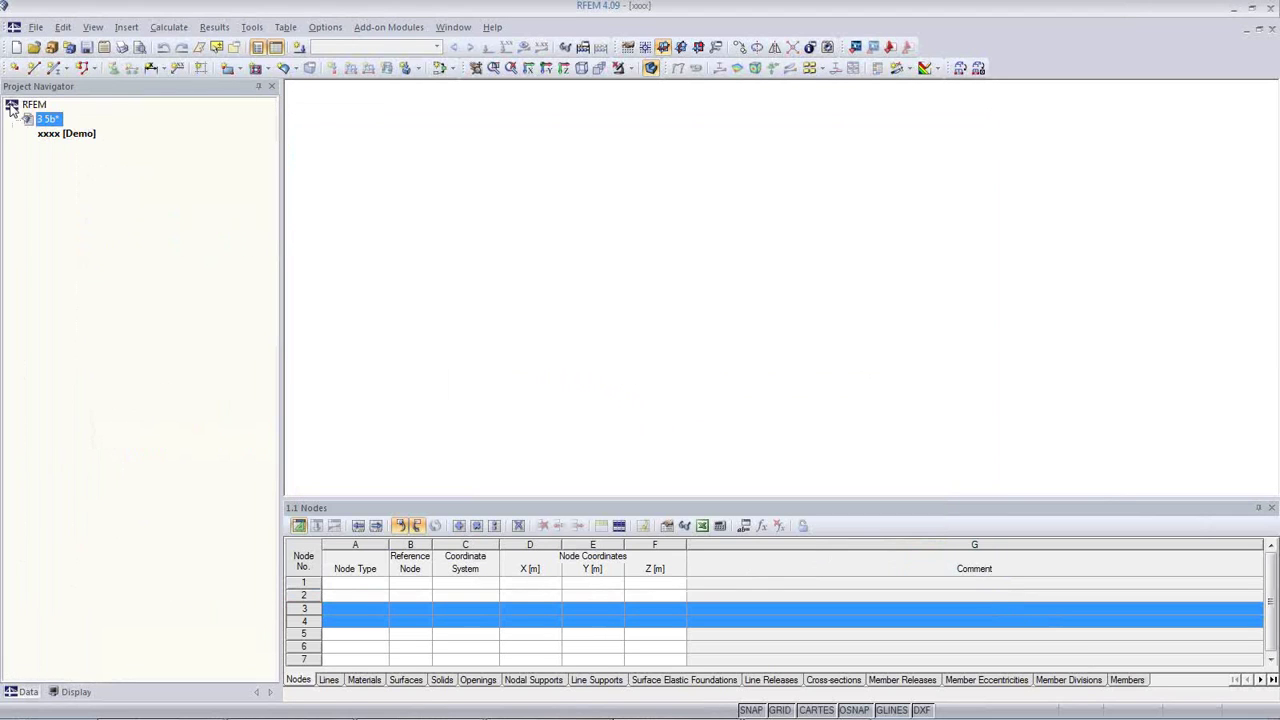
pyautogui.rightClick(39, 120)
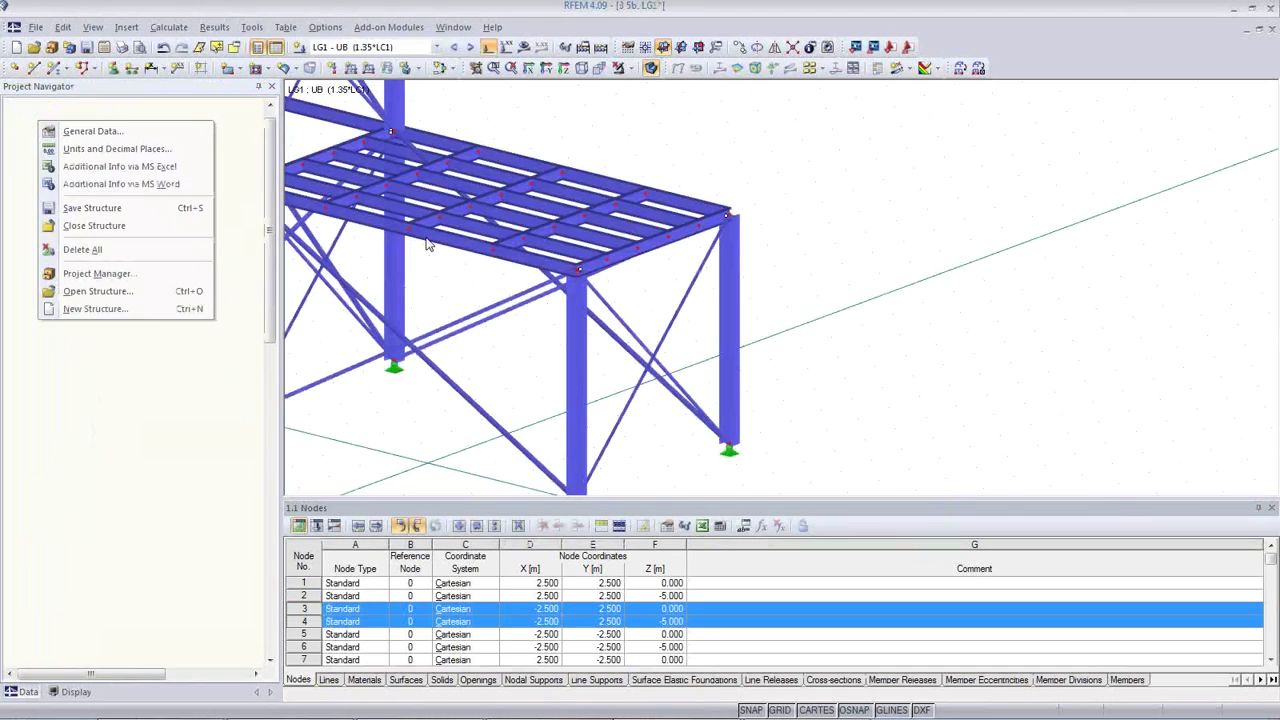
pyautogui.click(866, 450)
pyautogui.scroll(-2, 858, 421)
pyautogui.moveTo(776, 423); pyautogui.dragTo(840, 448, button='middle')
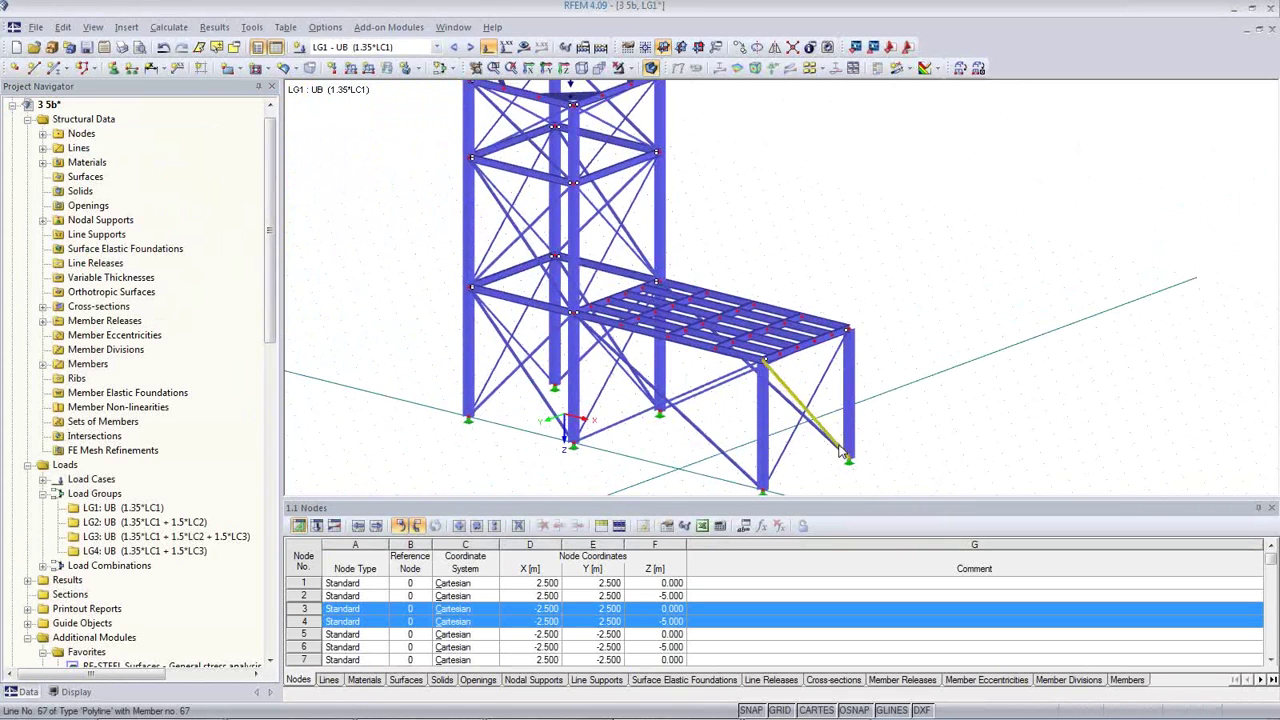